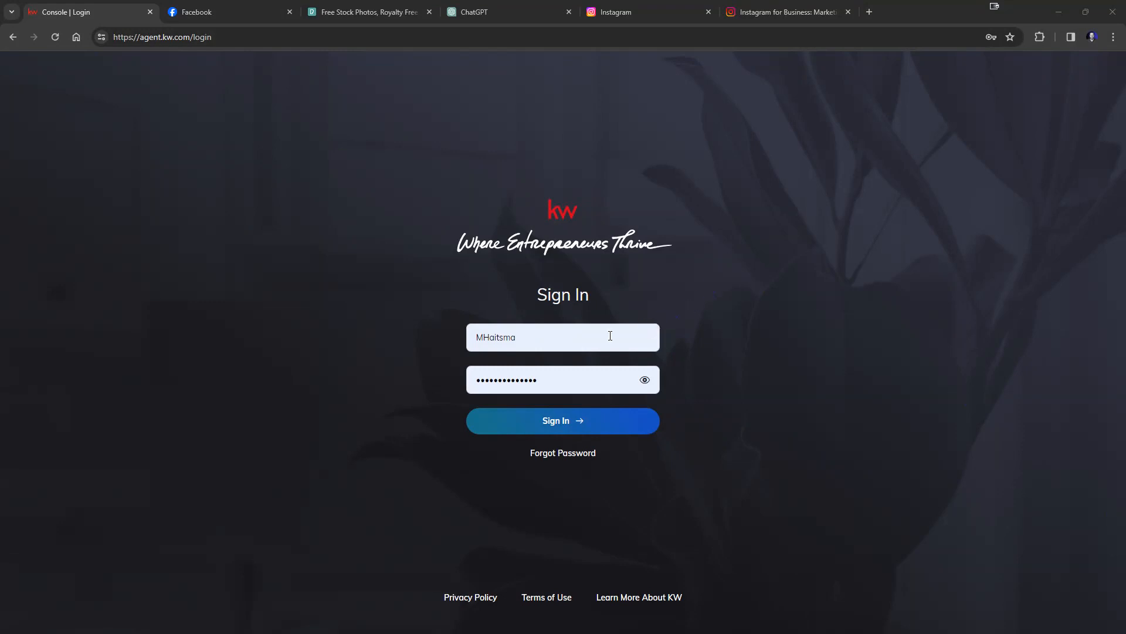
Sign in to KW Command with the saved login and open the account Settings page.
click(611, 336)
click(614, 415)
click(599, 431)
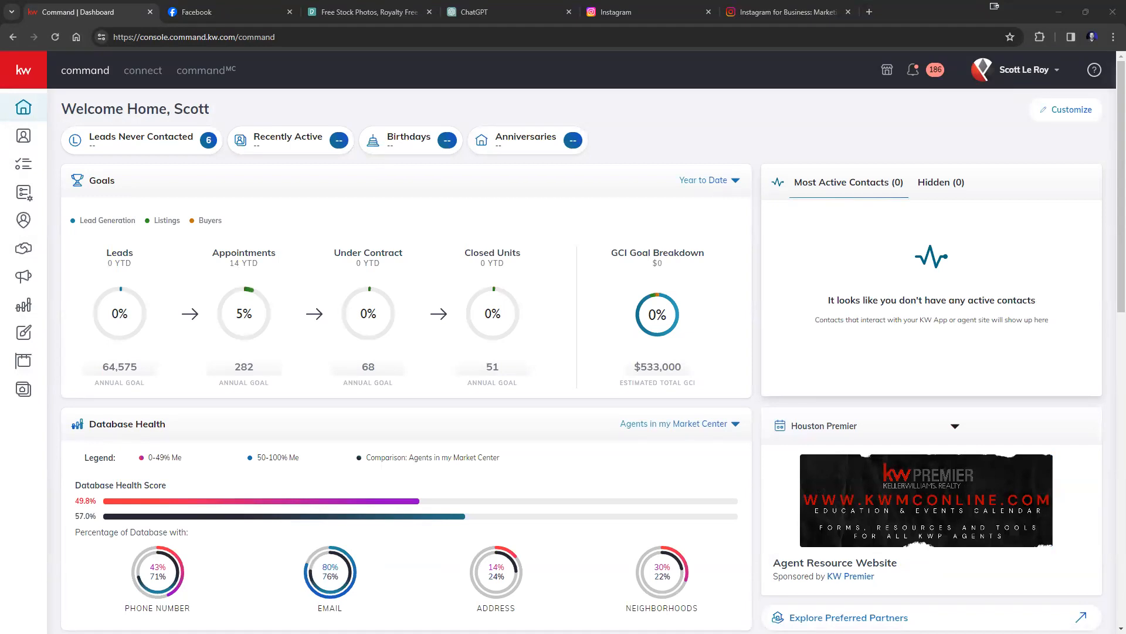
click(1026, 75)
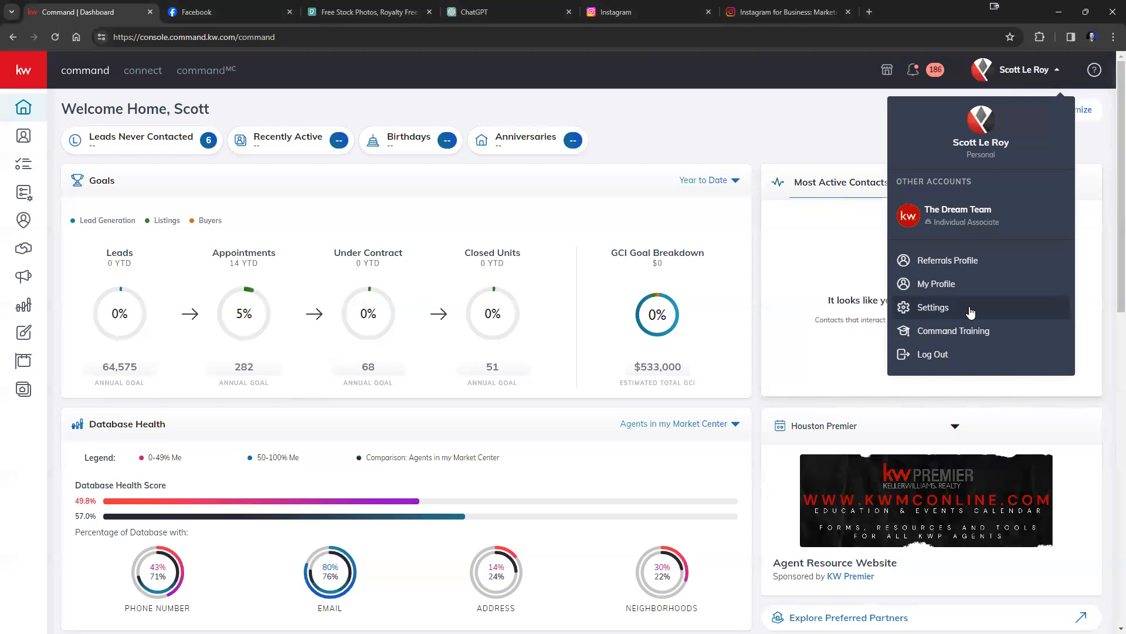
click(932, 308)
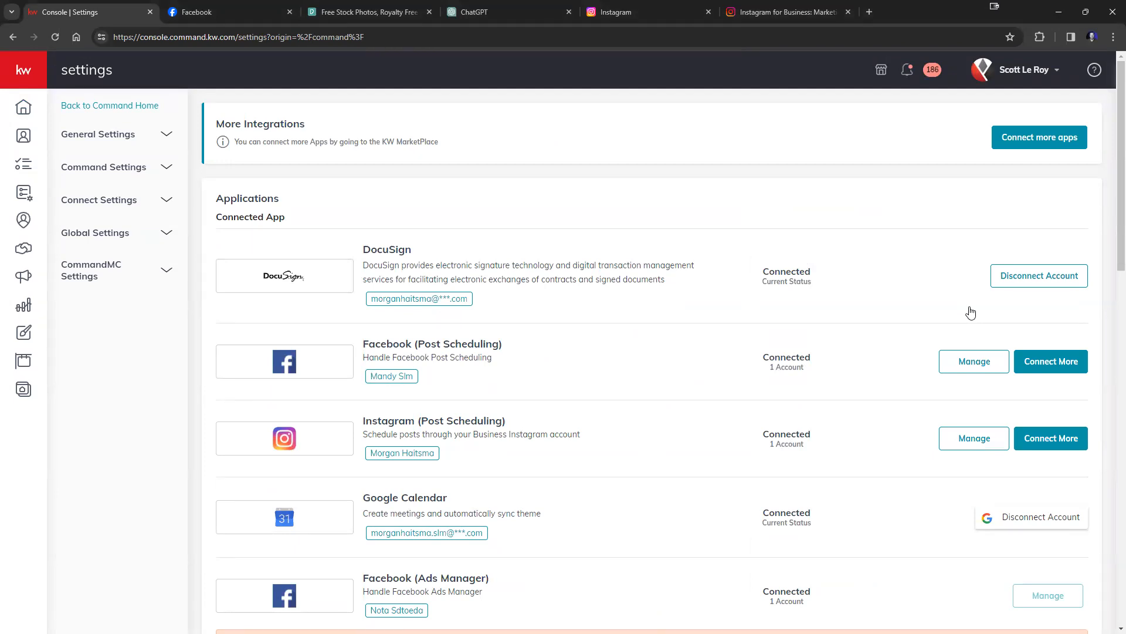
scroll(835, 238, down, 1)
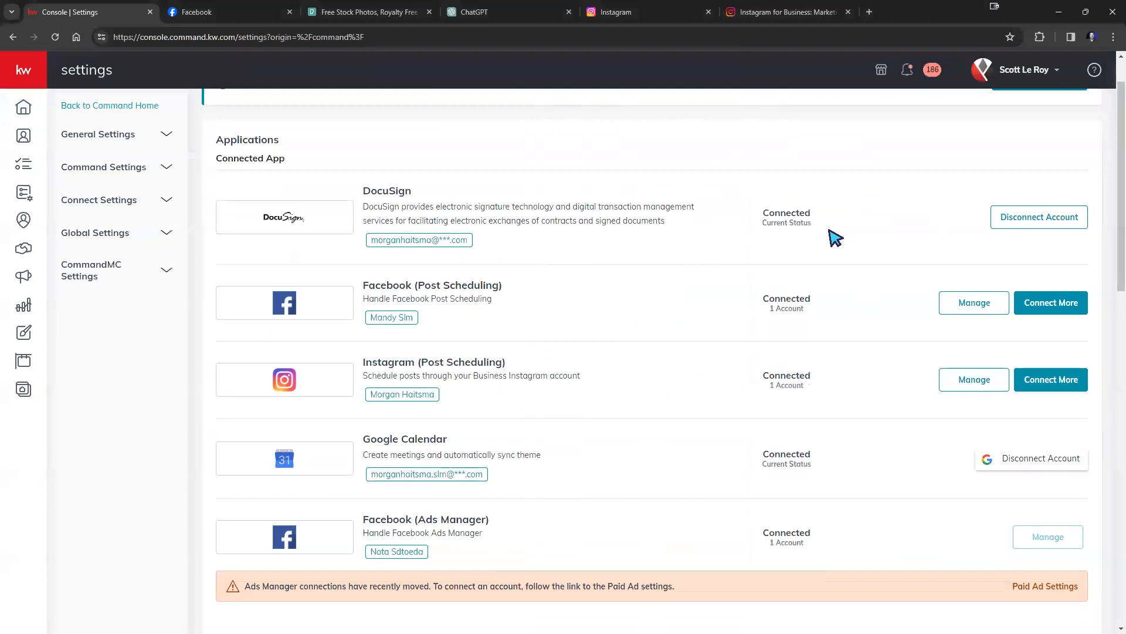
scroll(831, 238, down, 1)
scroll(724, 259, down, 1)
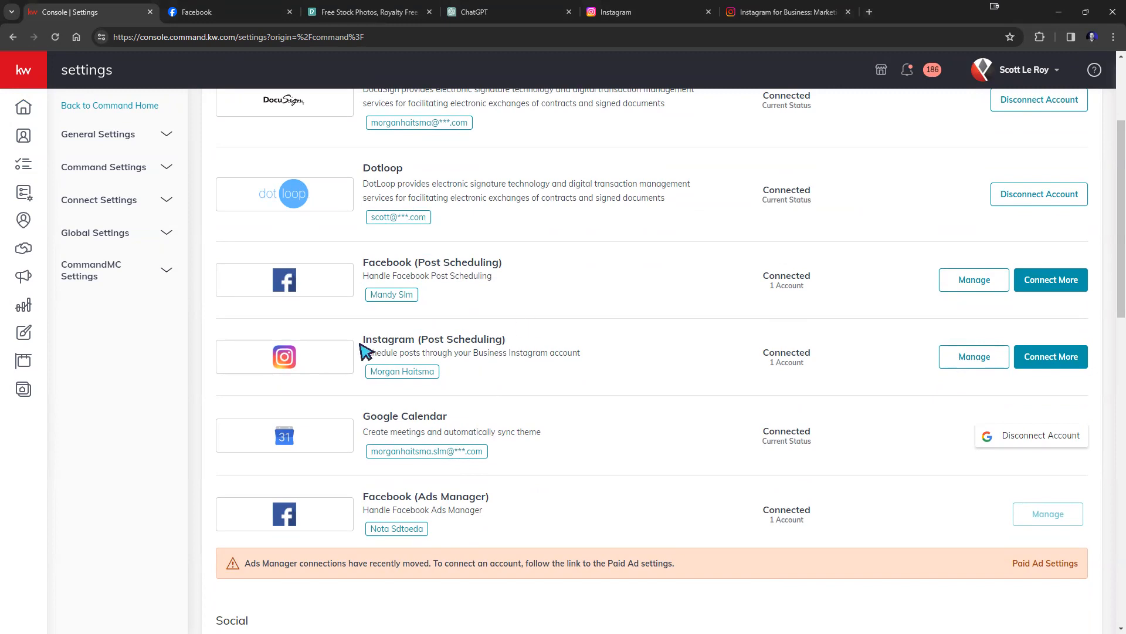
drag(364, 340, 522, 342)
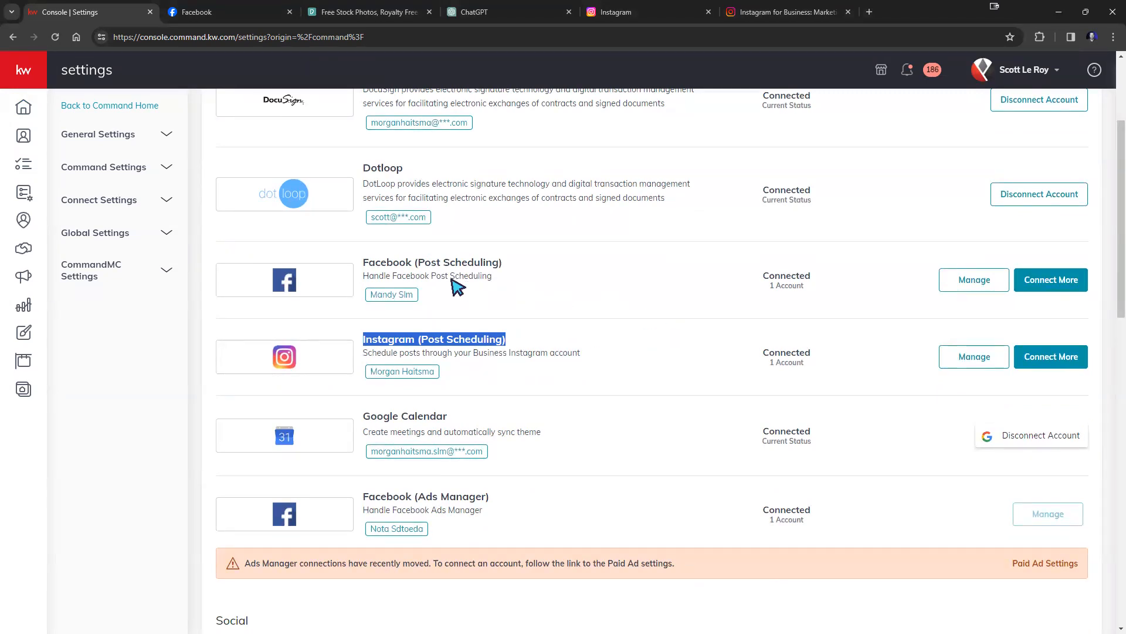
click(389, 263)
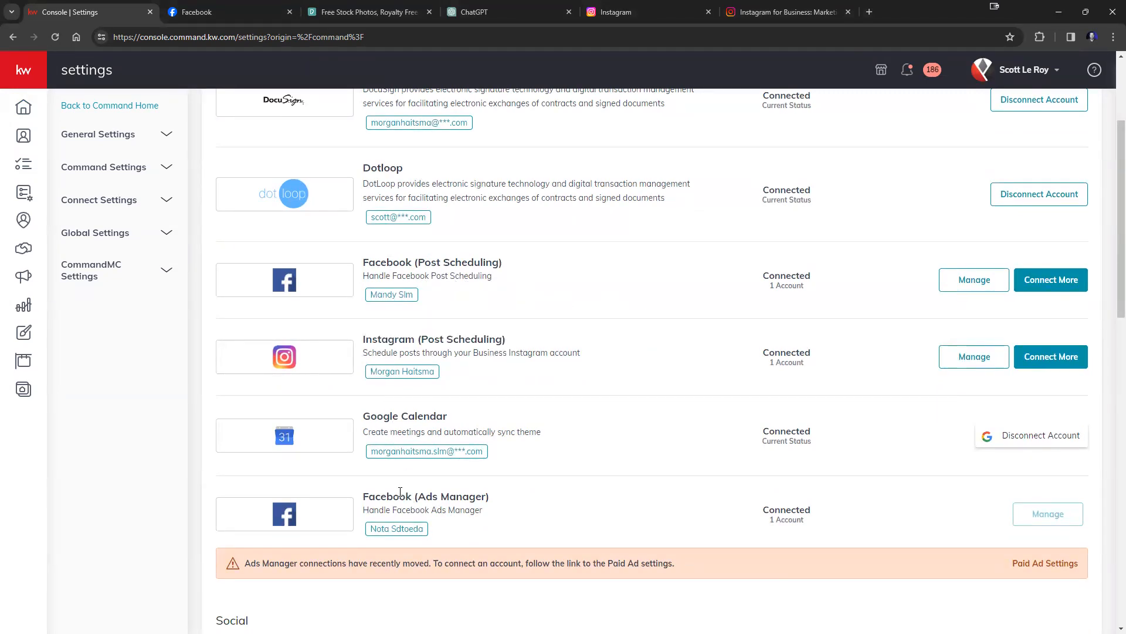
drag(418, 264, 500, 264)
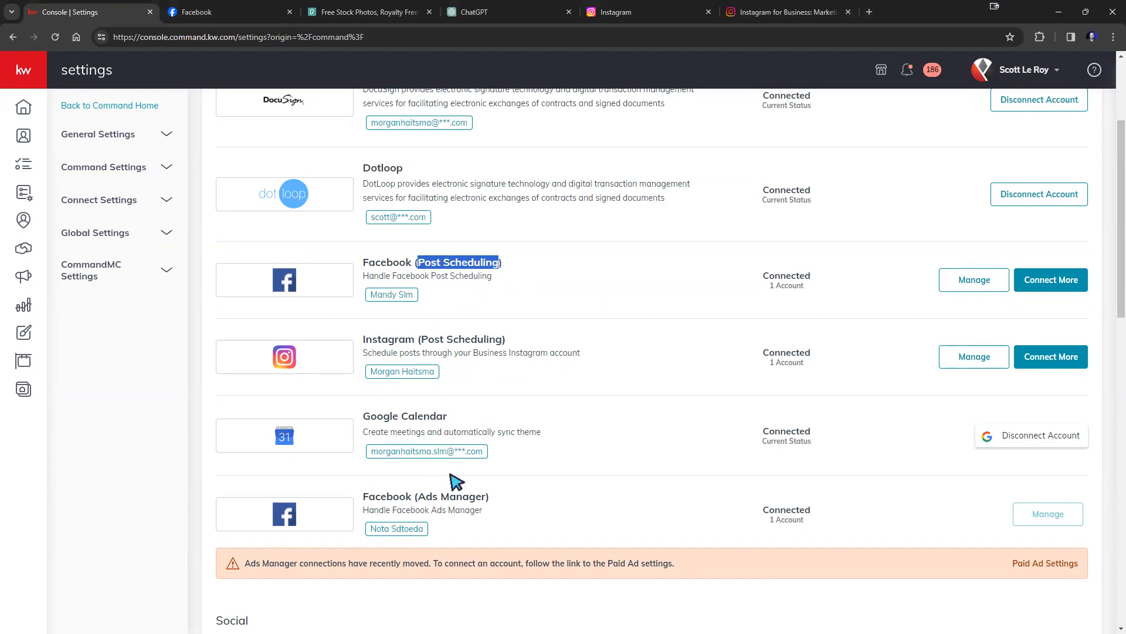
drag(417, 496, 486, 498)
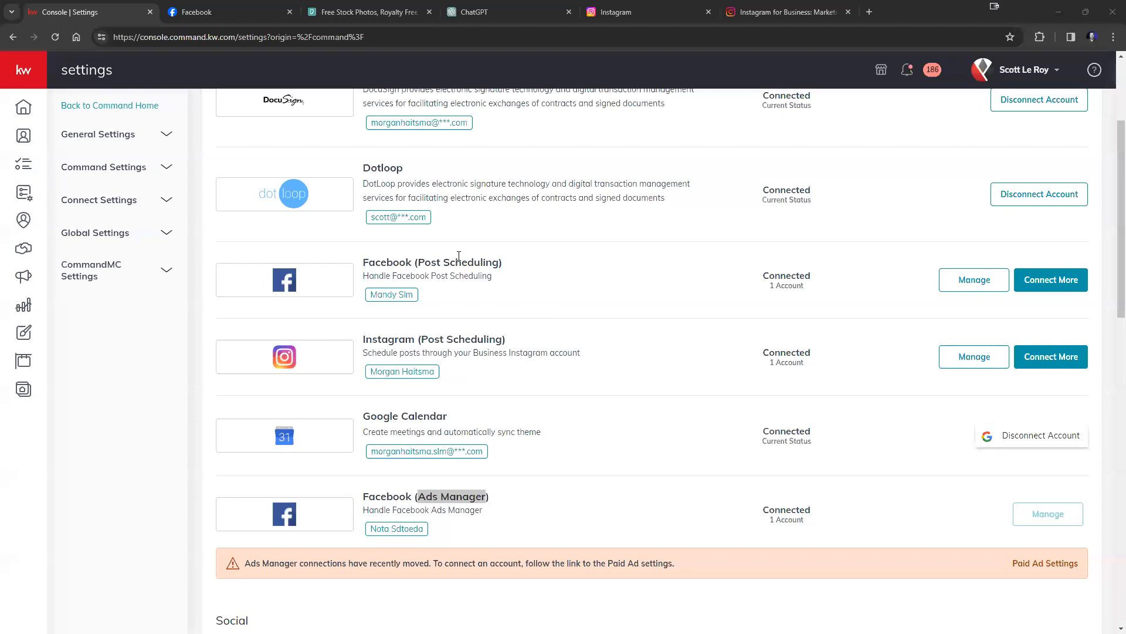
Highlight the Facebook and Instagram Post Scheduling and Ads Manager entries, then switch to Facebook.
drag(421, 262, 501, 263)
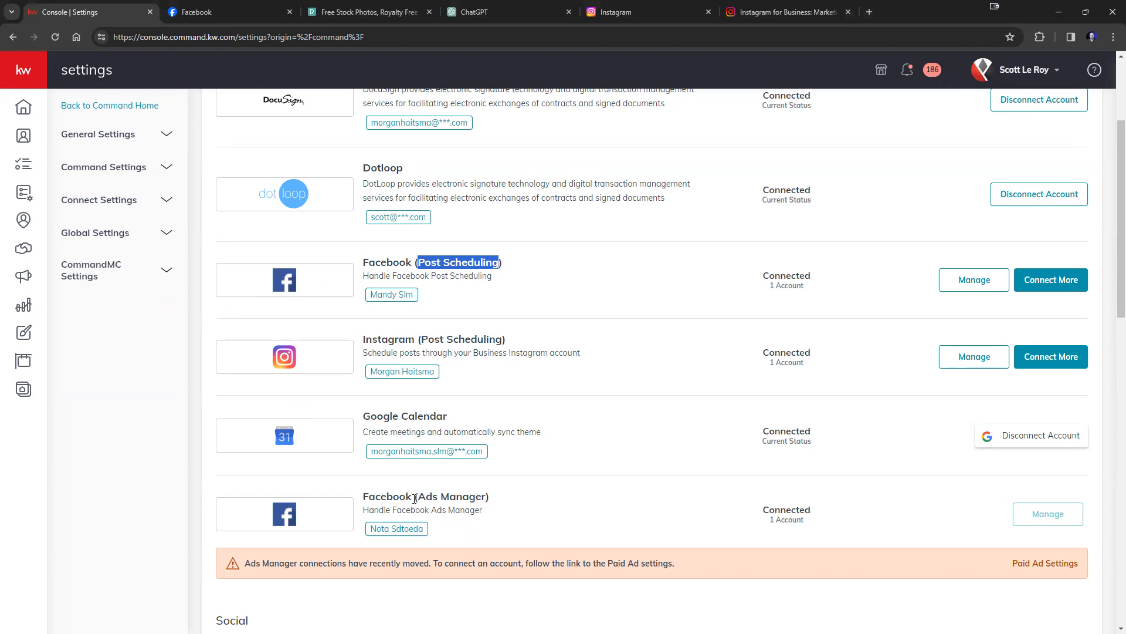
drag(417, 496, 487, 497)
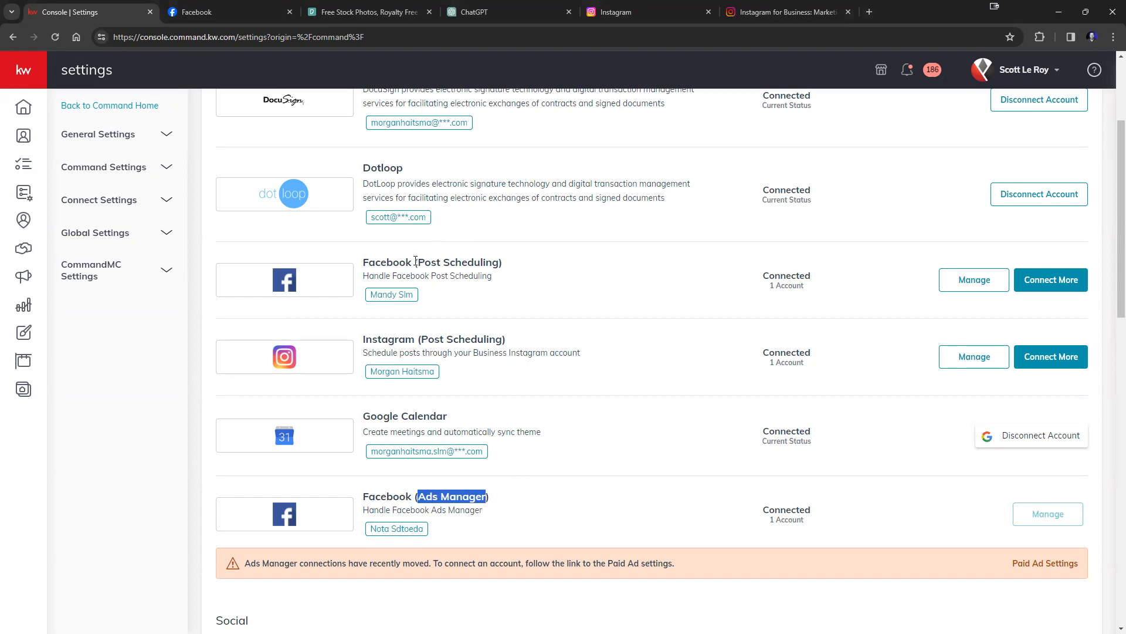
drag(418, 262, 504, 263)
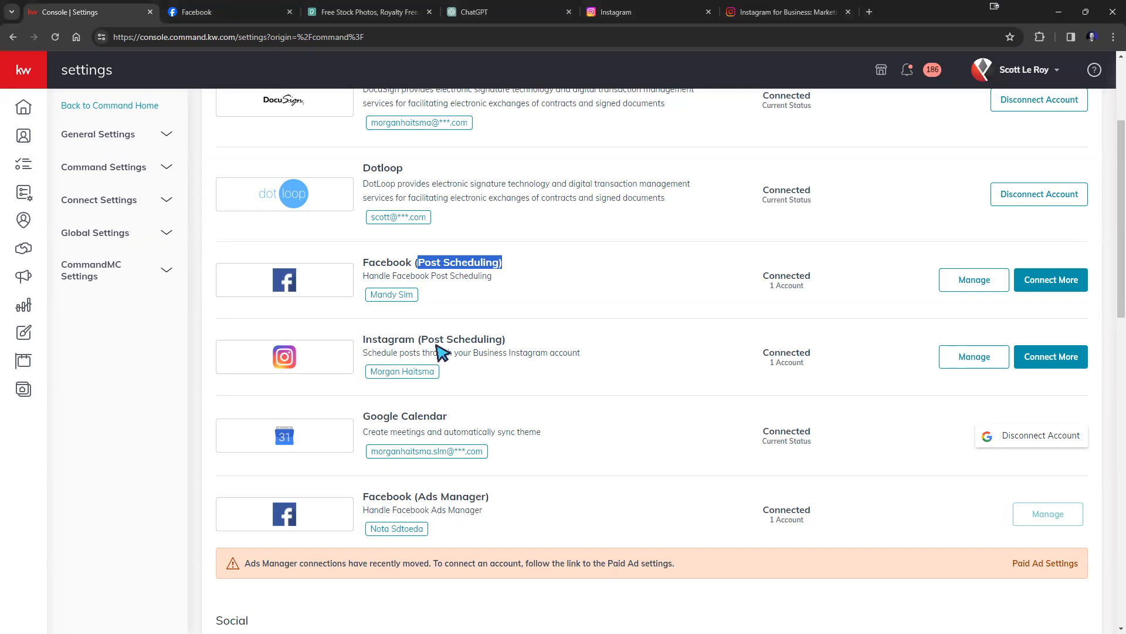
drag(420, 339, 503, 339)
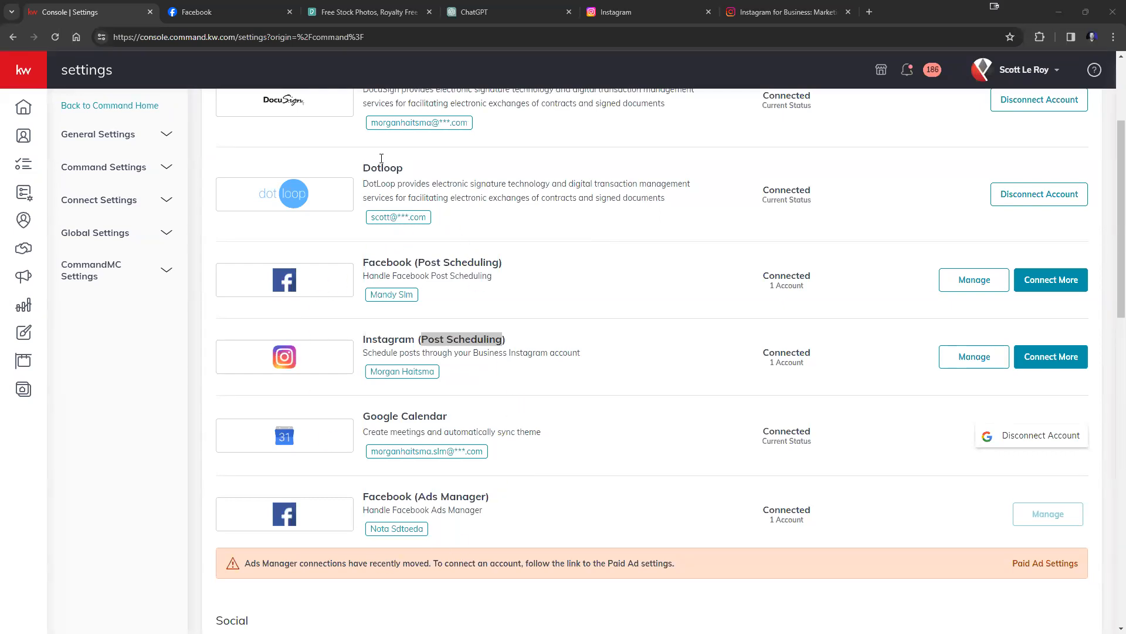
click(260, 27)
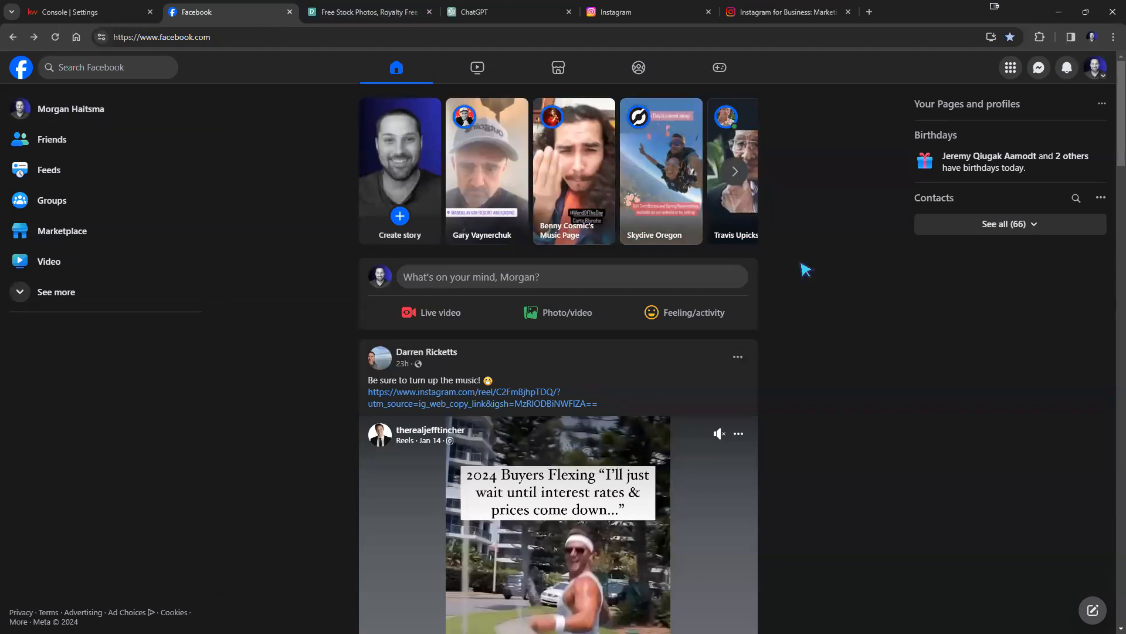
Start a new Facebook Page from the Menu's Create section.
click(1010, 69)
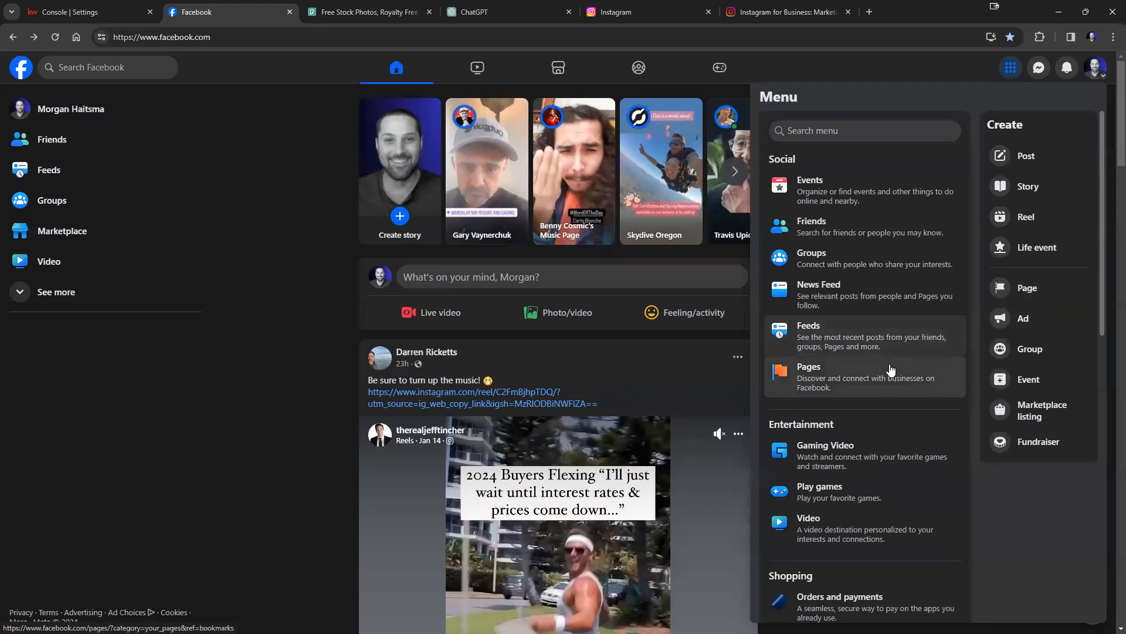
click(1020, 296)
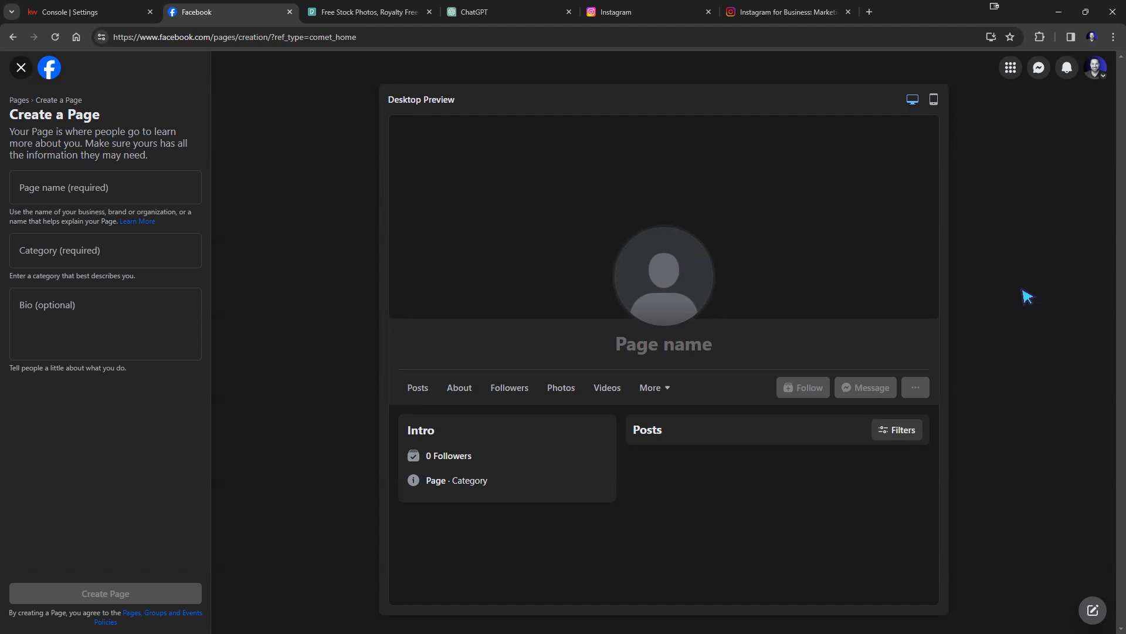
click(88, 12)
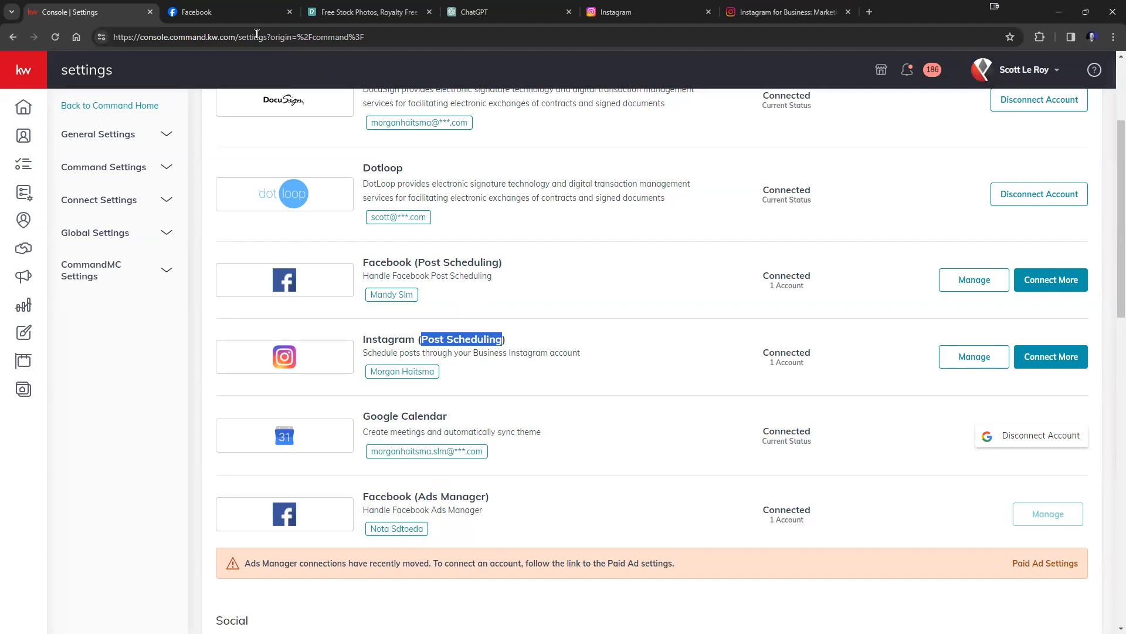
click(202, 13)
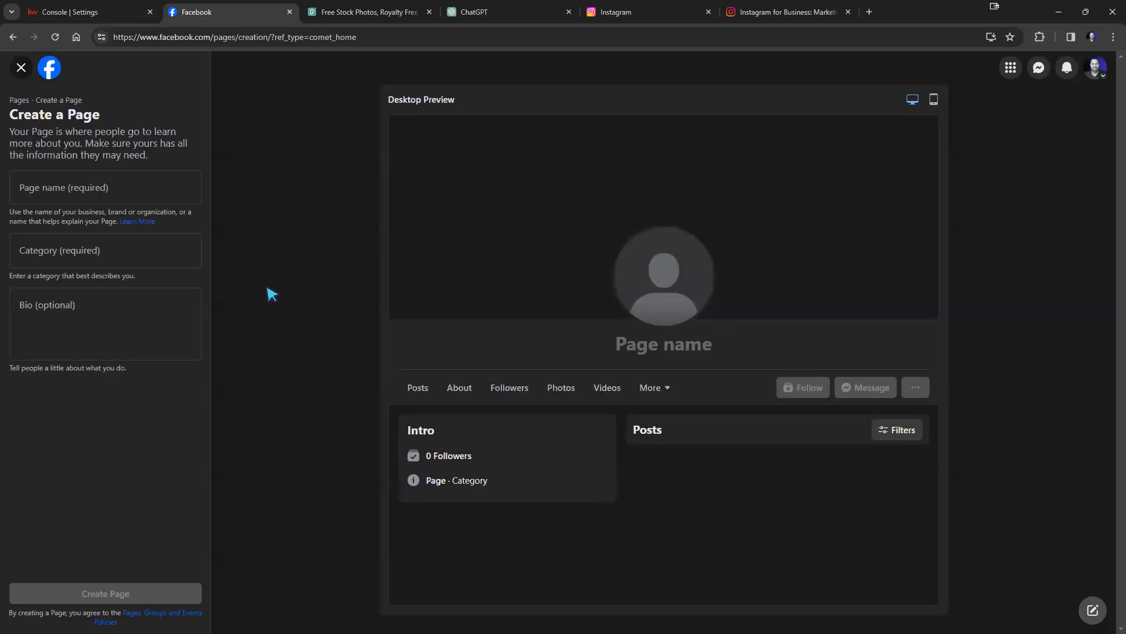
Name the Page with the agent's name plus 'Realtor' and set the category to Real Estate Agent.
click(89, 193)
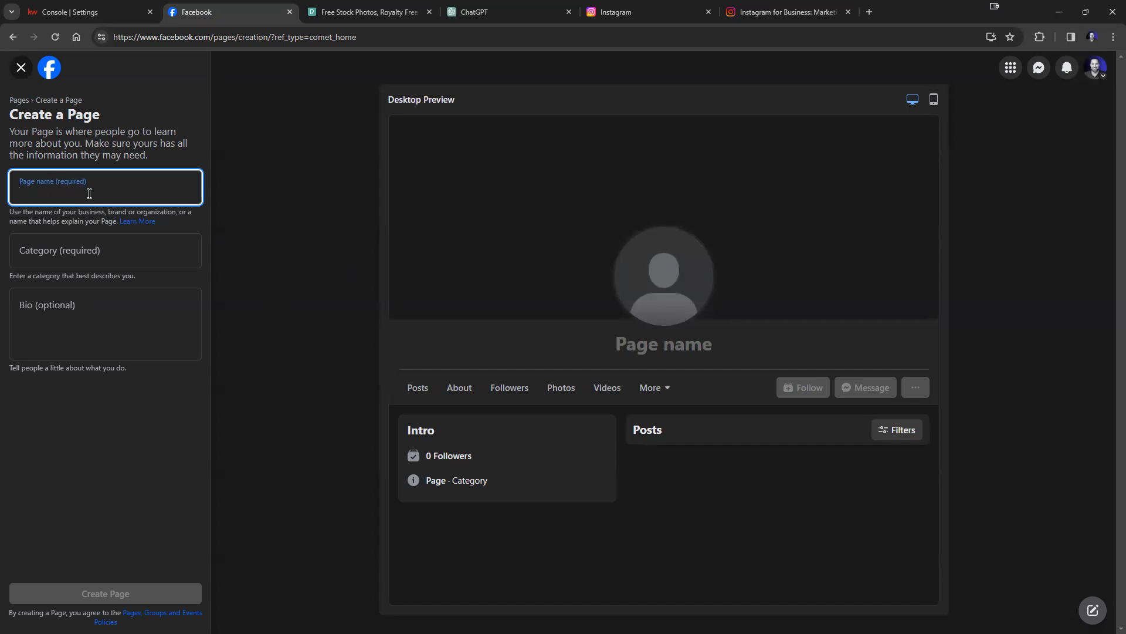
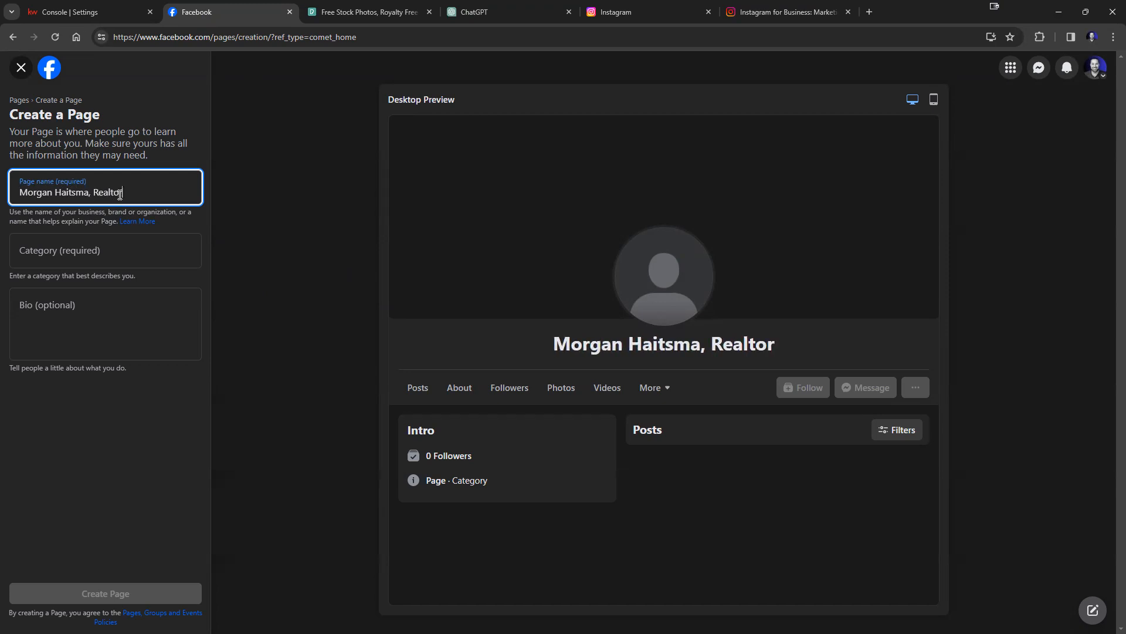
click(100, 261)
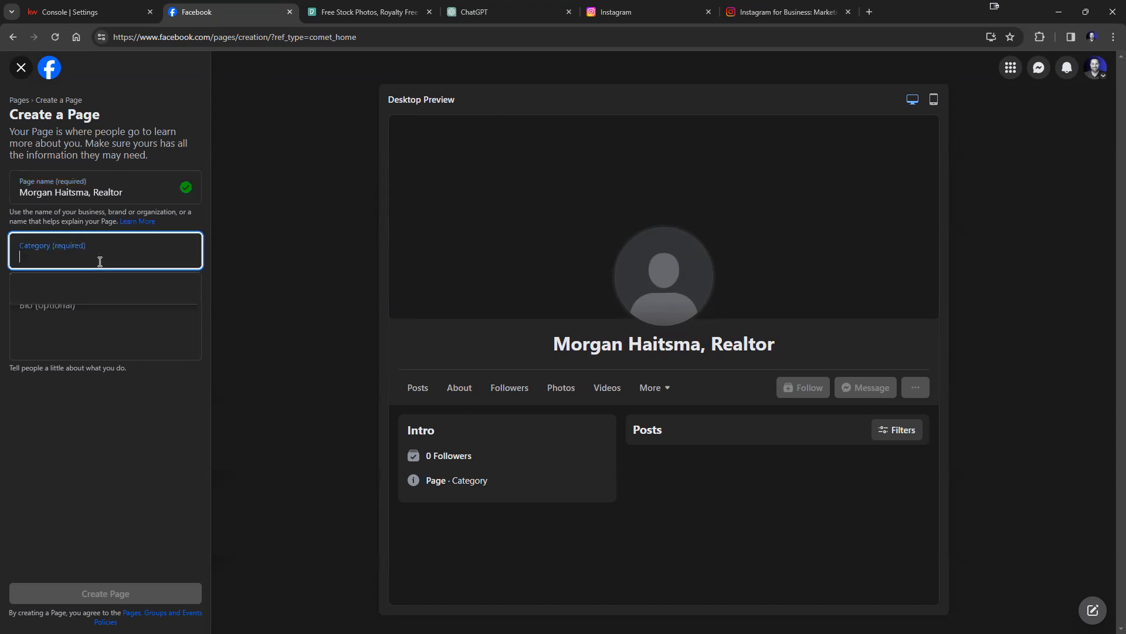
text(R)
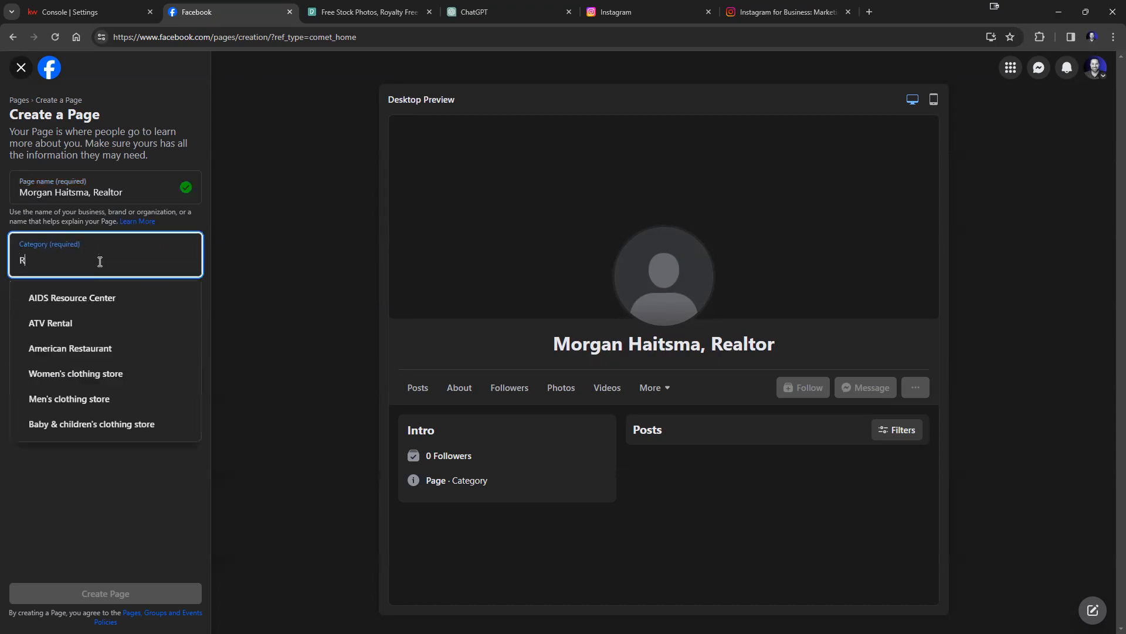
text(eal estate)
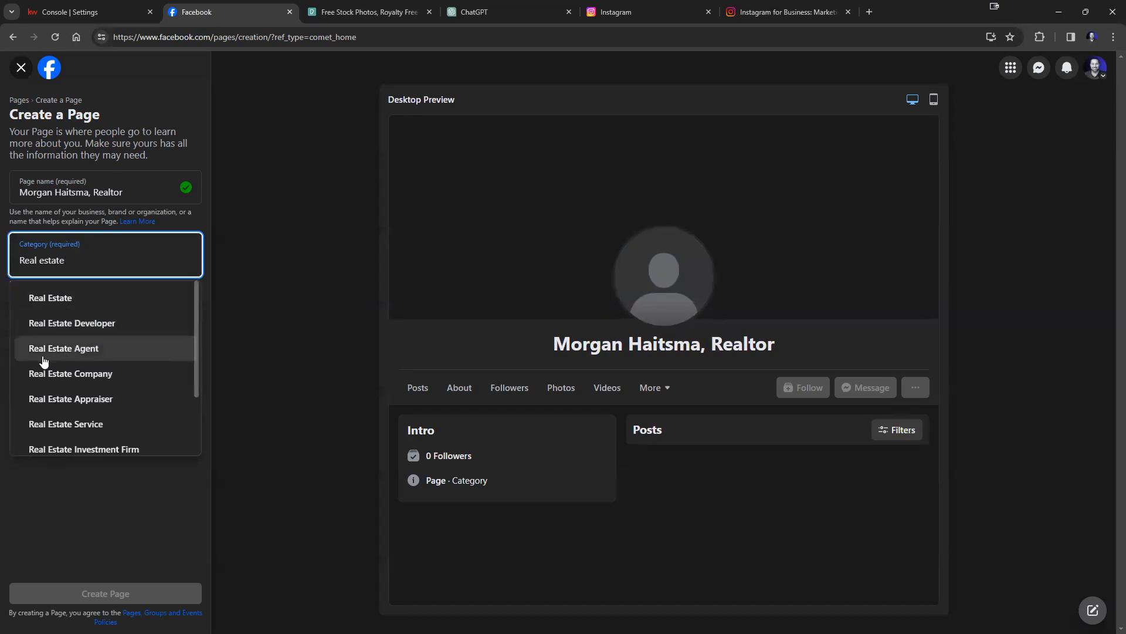
click(96, 351)
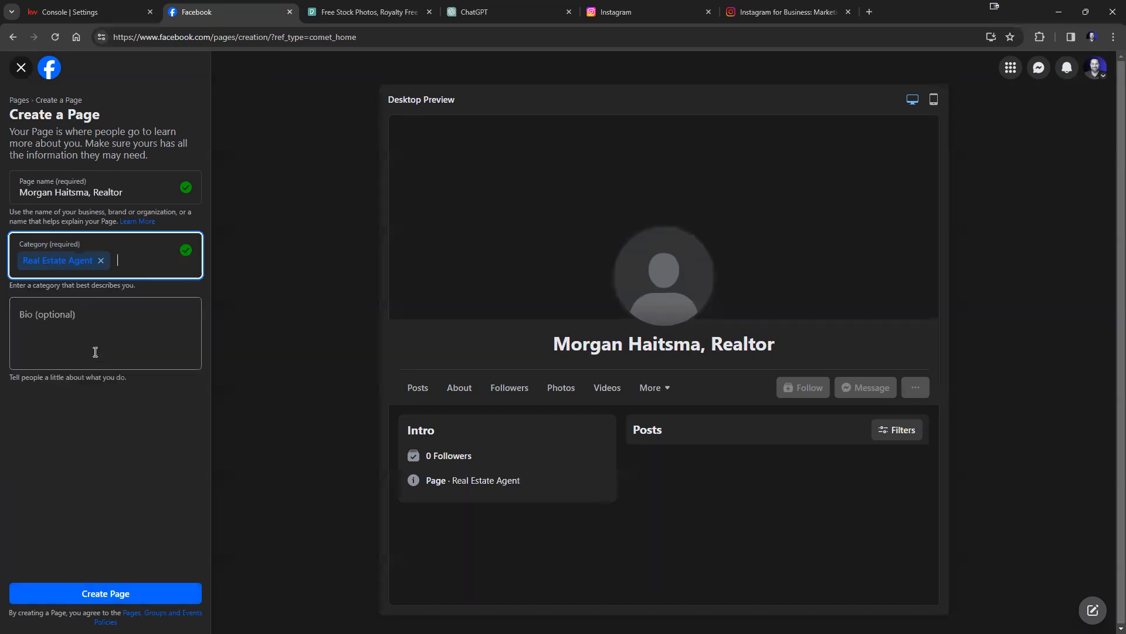
click(106, 342)
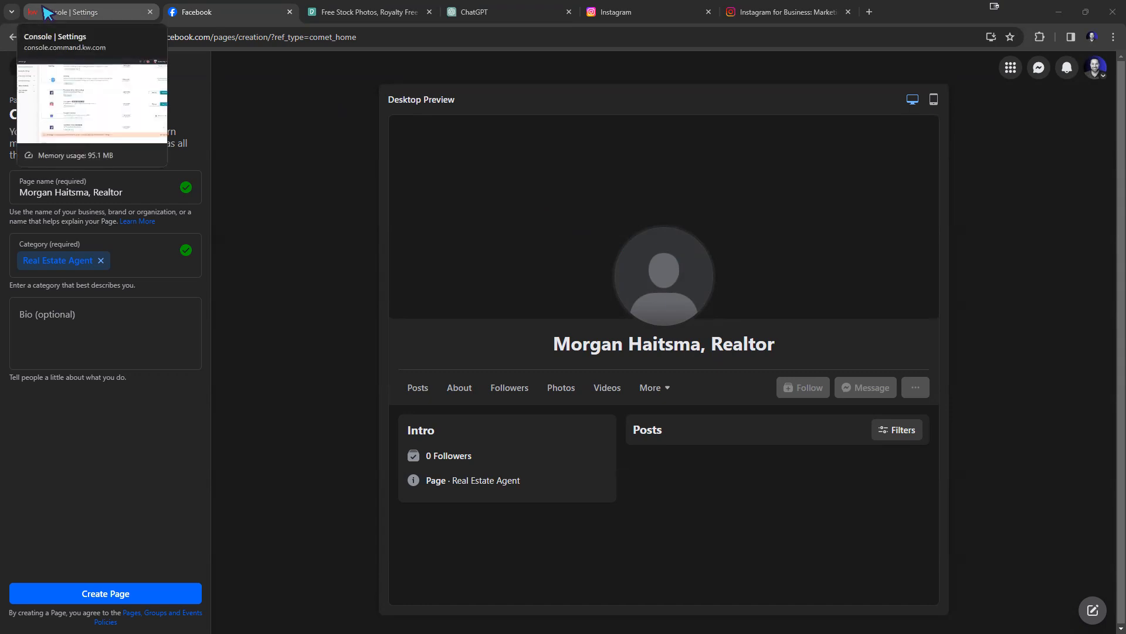
Ask ChatGPT to write a two-sentence bio for the realtor.
click(492, 12)
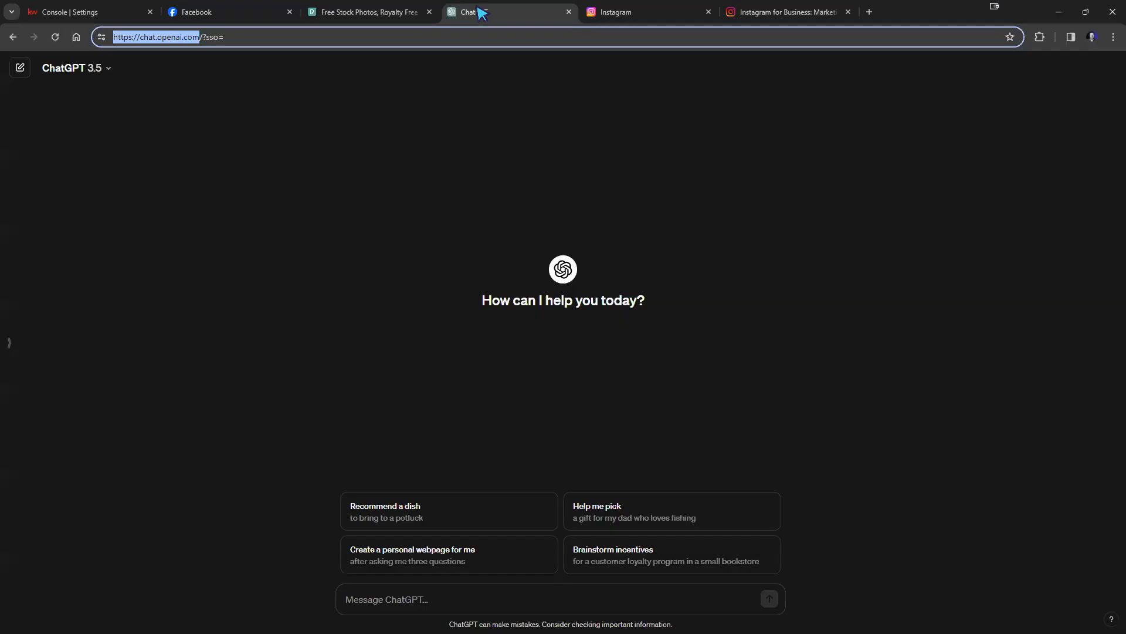
right_click(170, 38)
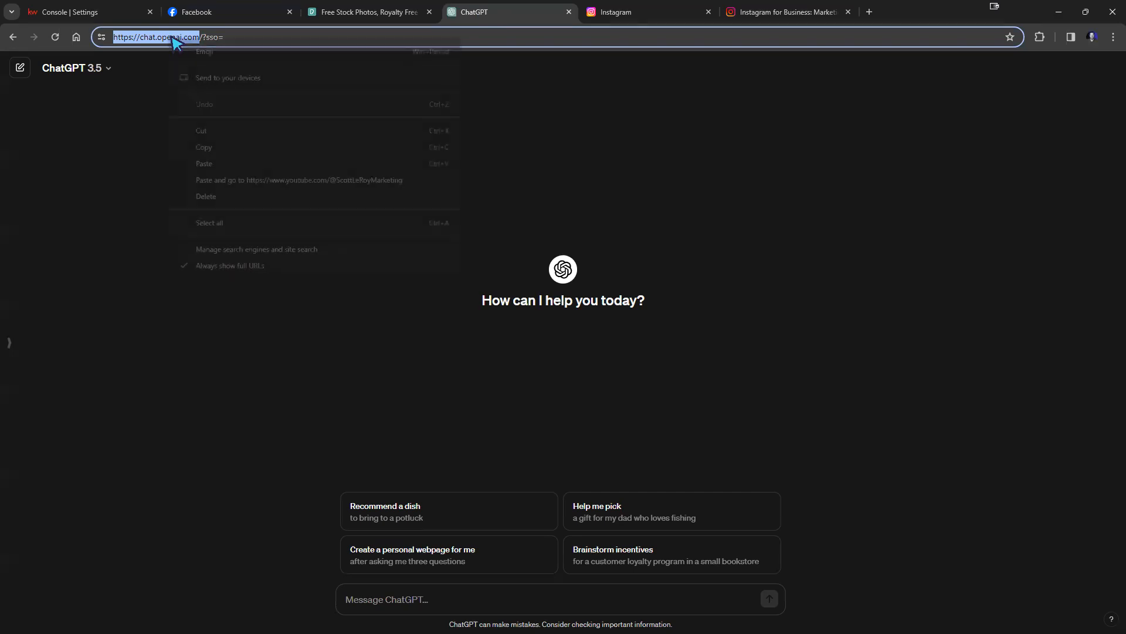
click(204, 151)
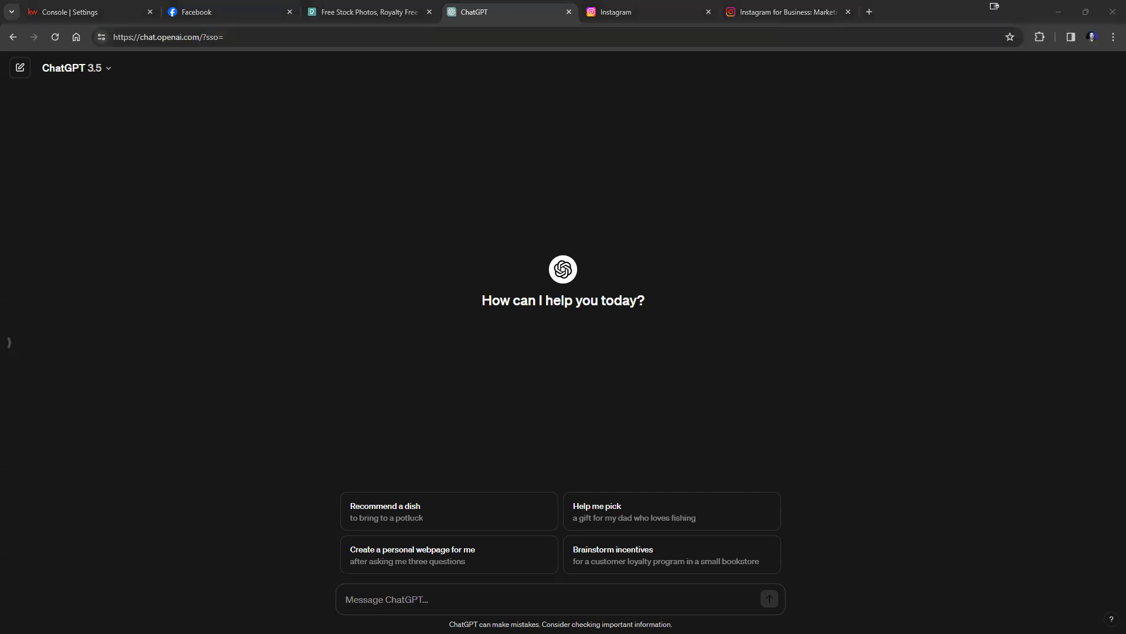
click(428, 603)
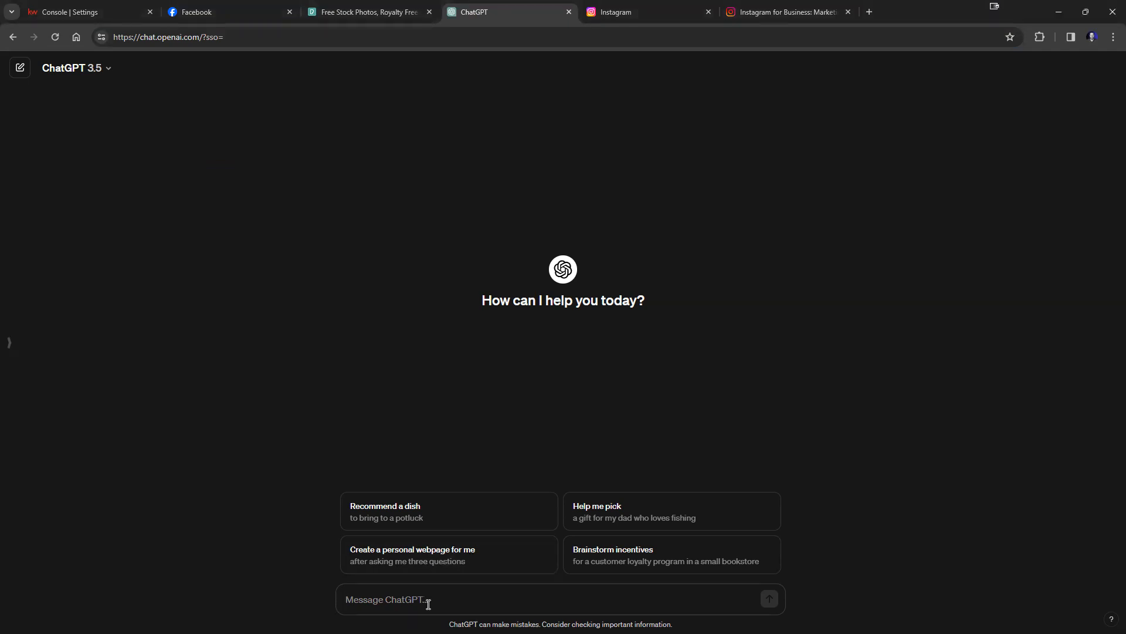
text(Write )
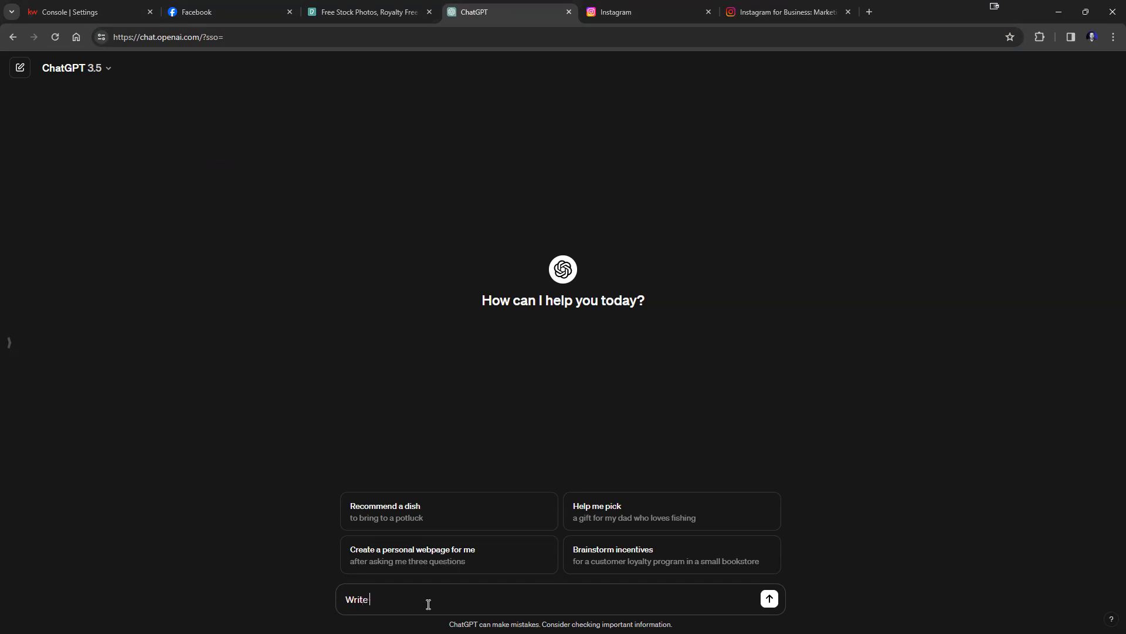
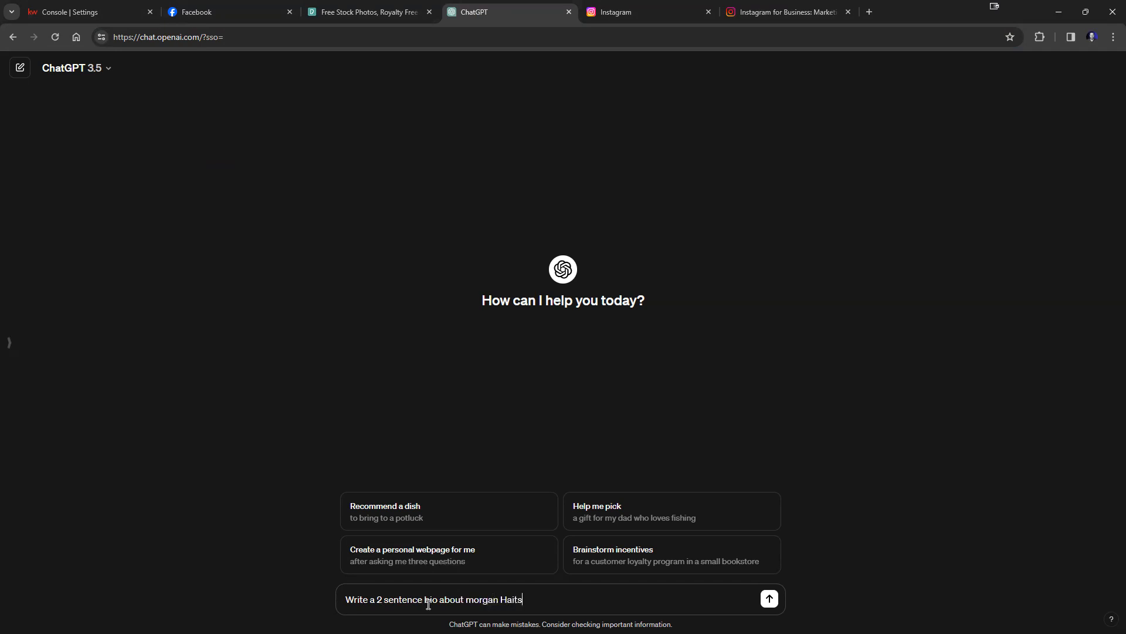
key(Return)
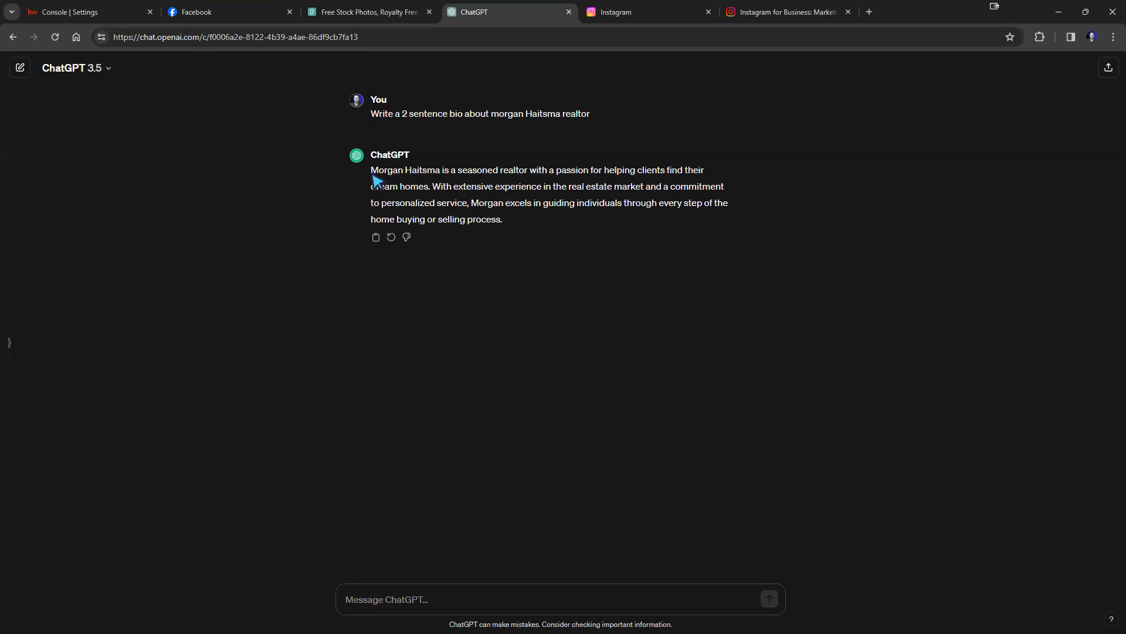
Paste ChatGPT's first bio sentence into the Page's Bio field and remove the trailing 'With'.
drag(372, 171, 471, 206)
right_click(427, 175)
click(460, 189)
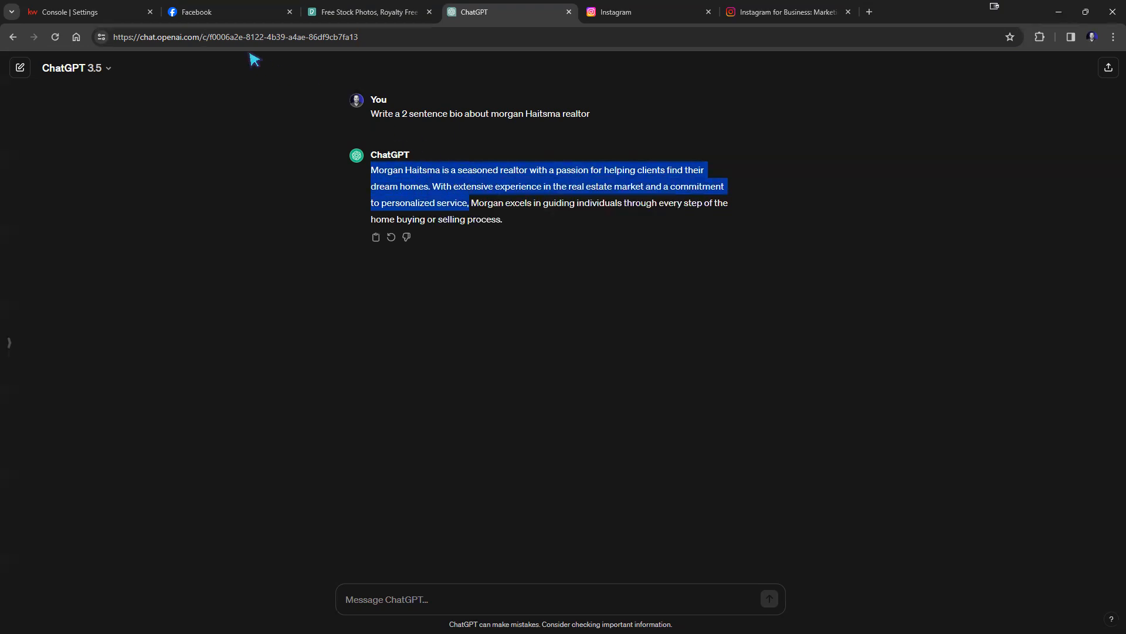
click(229, 13)
right_click(112, 325)
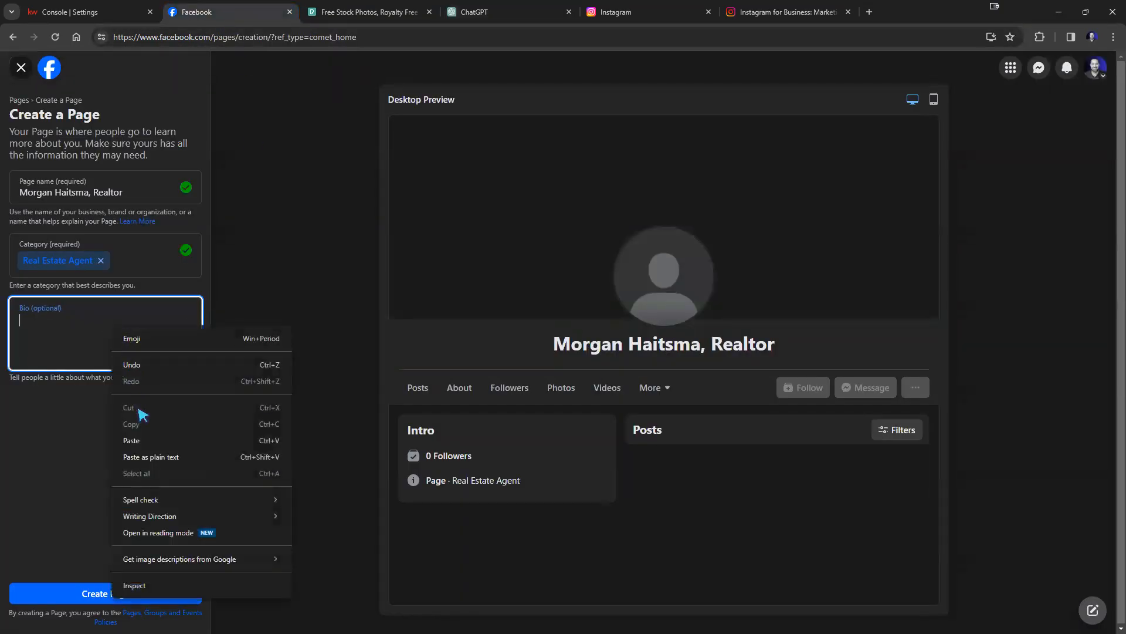
click(146, 440)
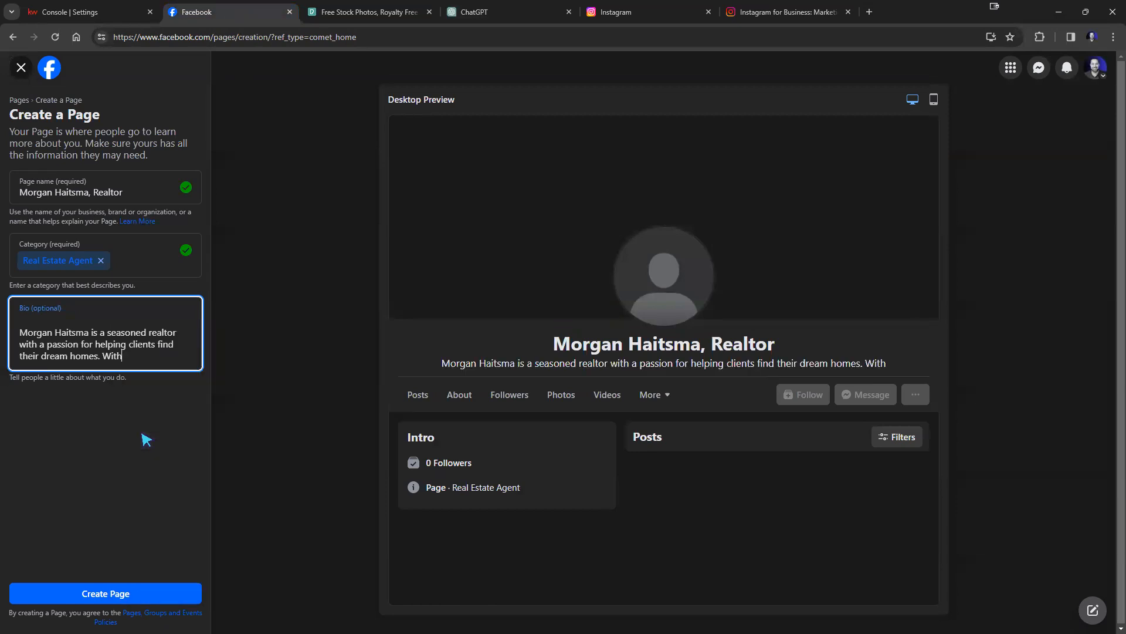
drag(101, 359, 140, 360)
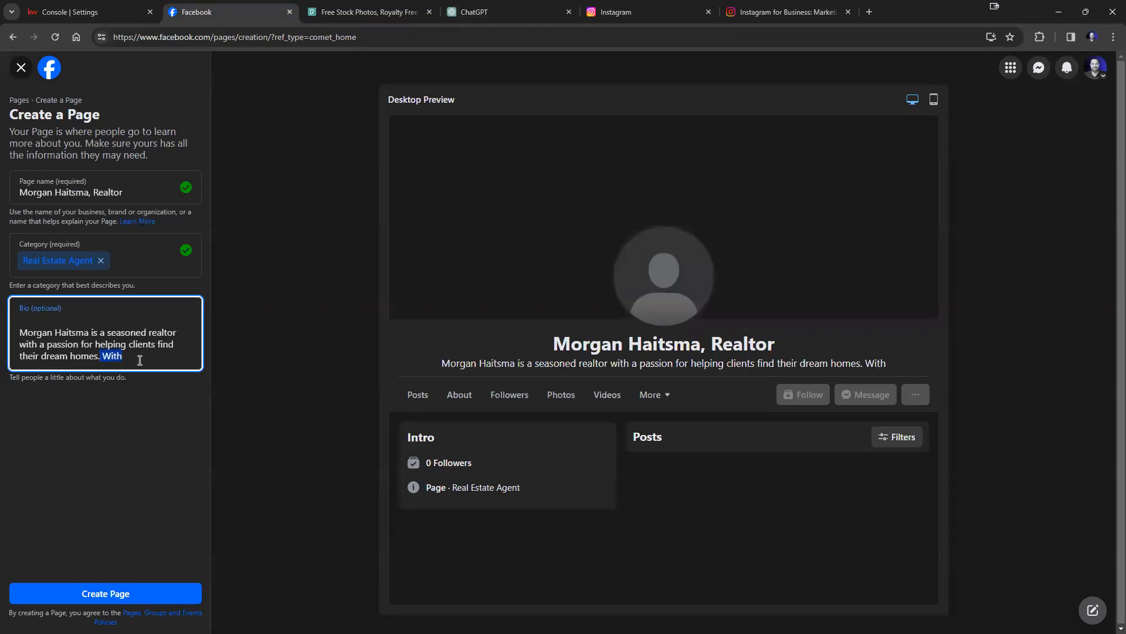
key(BackSpace)
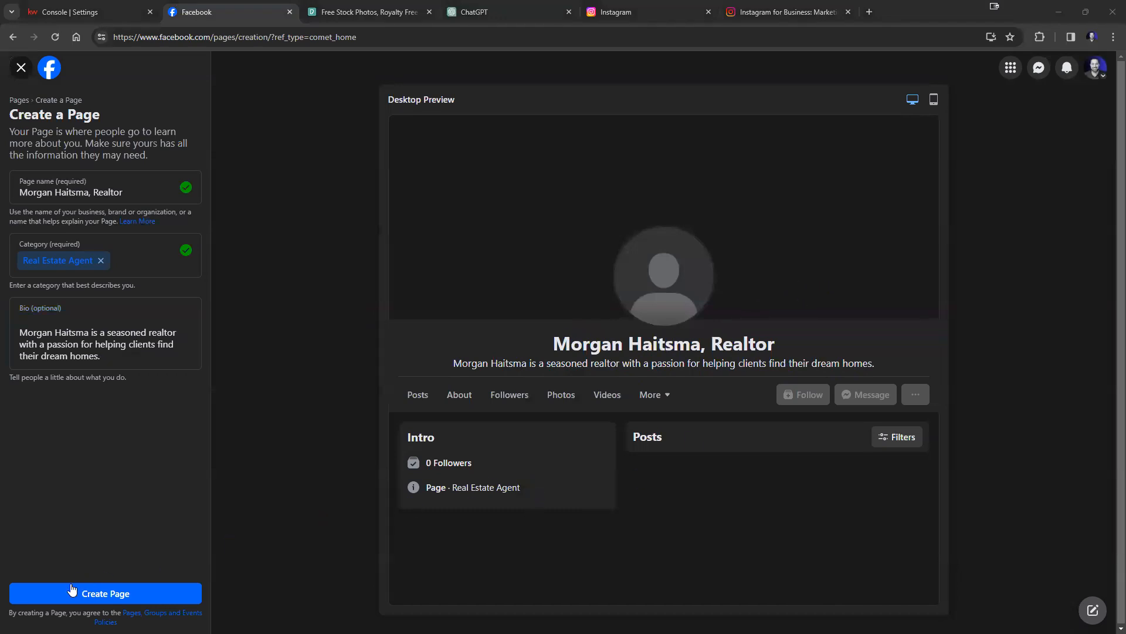
Create the Page, then return to the KW Command settings tab.
click(116, 596)
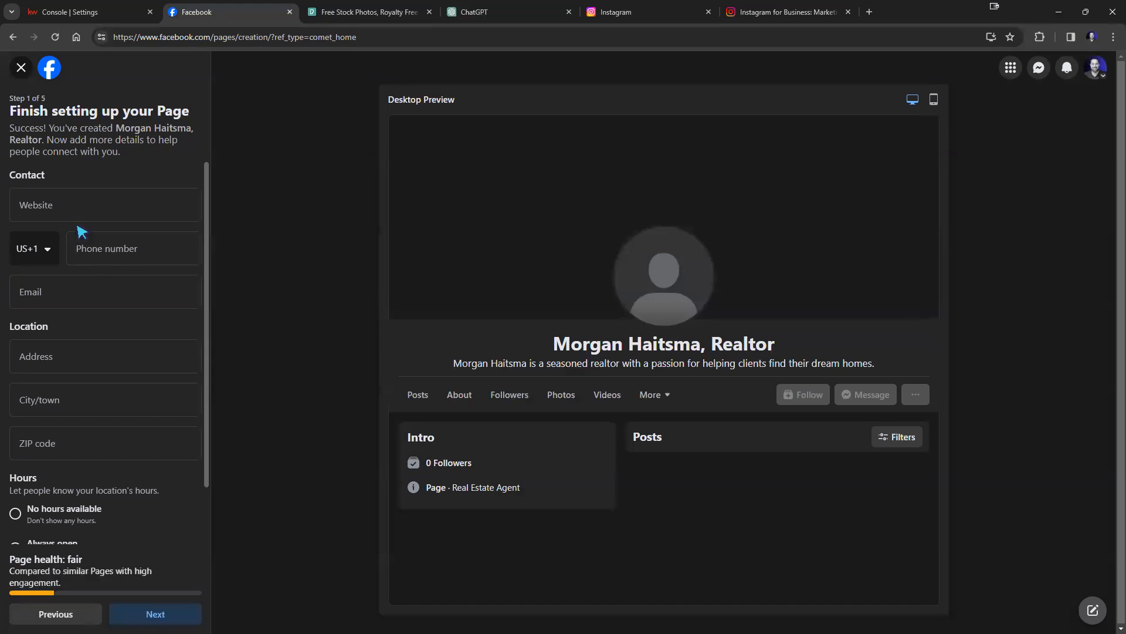
click(88, 13)
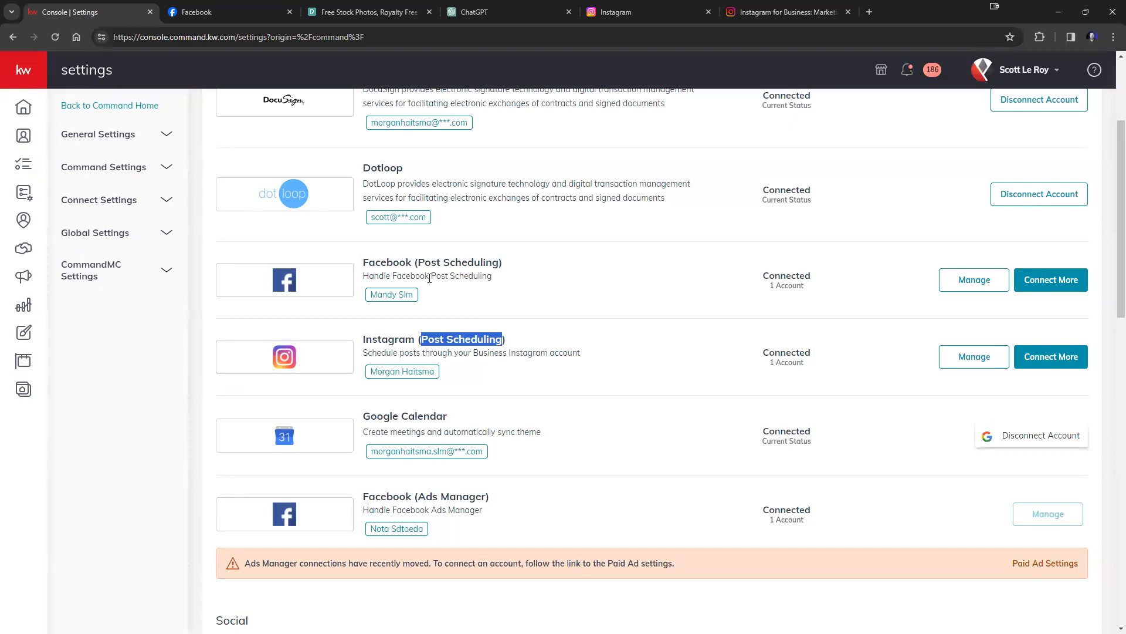
Copy the agent's live KW website URL into the Facebook Page's Website field.
click(30, 389)
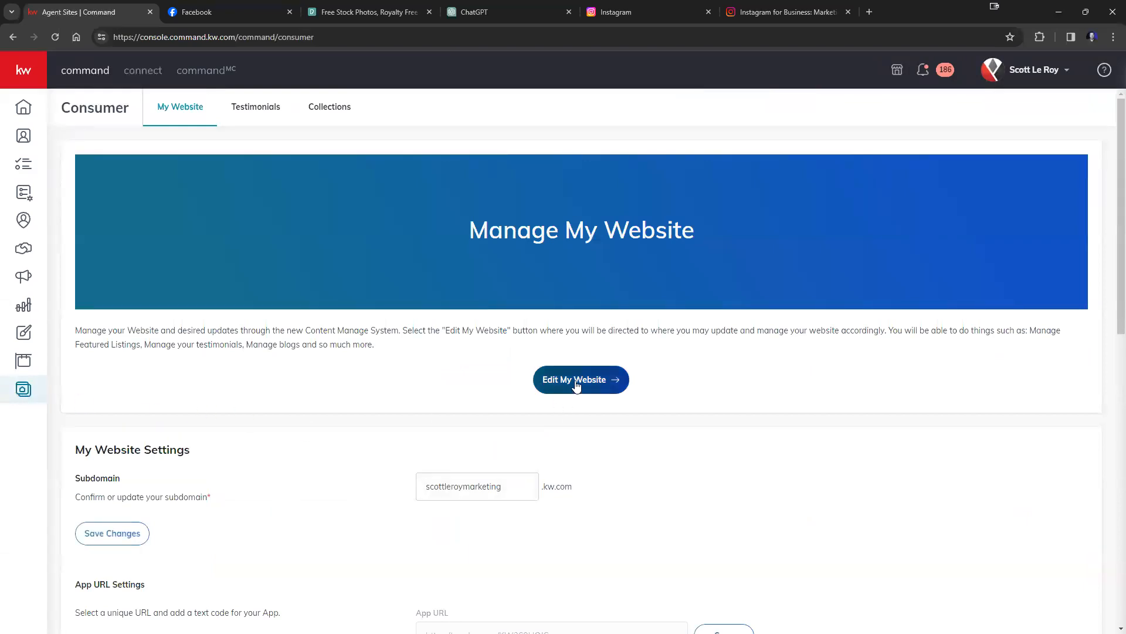
click(577, 385)
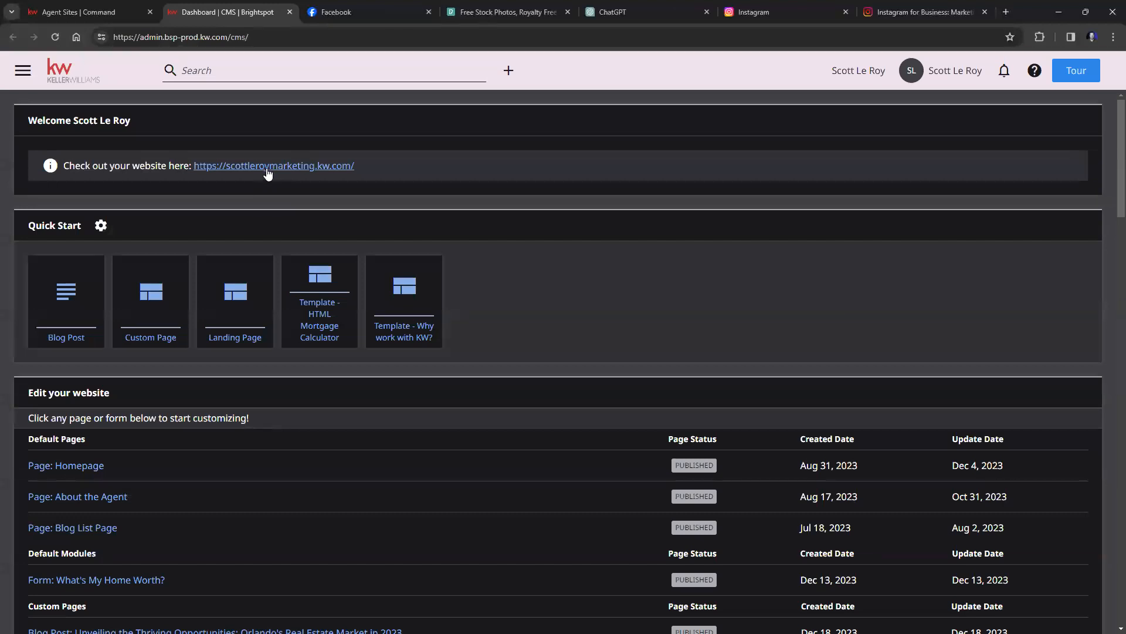
click(267, 166)
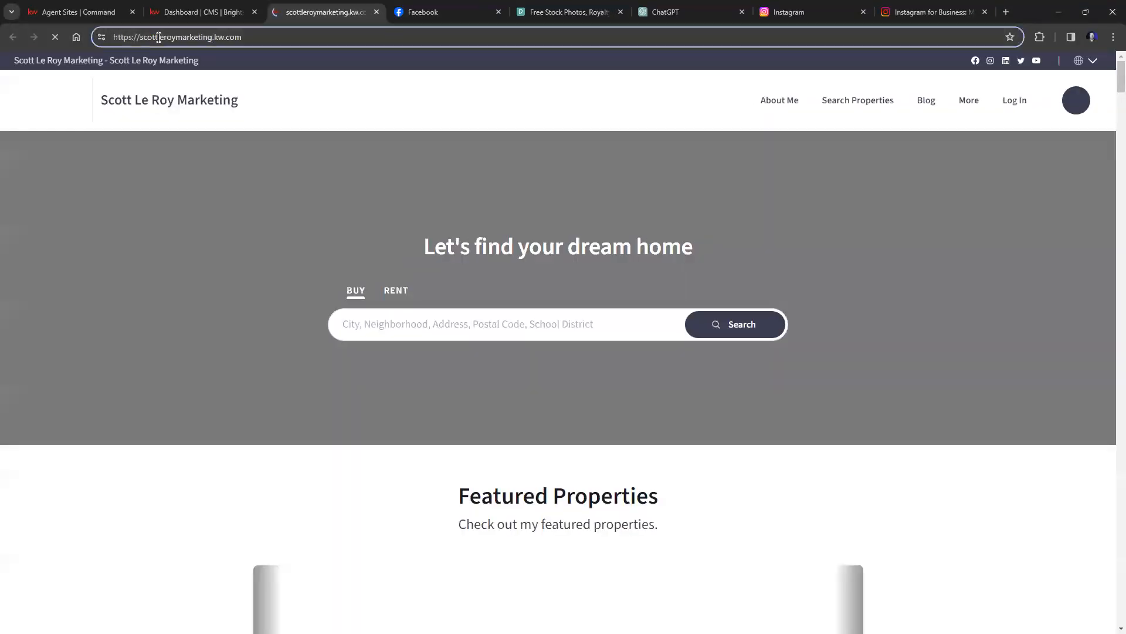
right_click(157, 36)
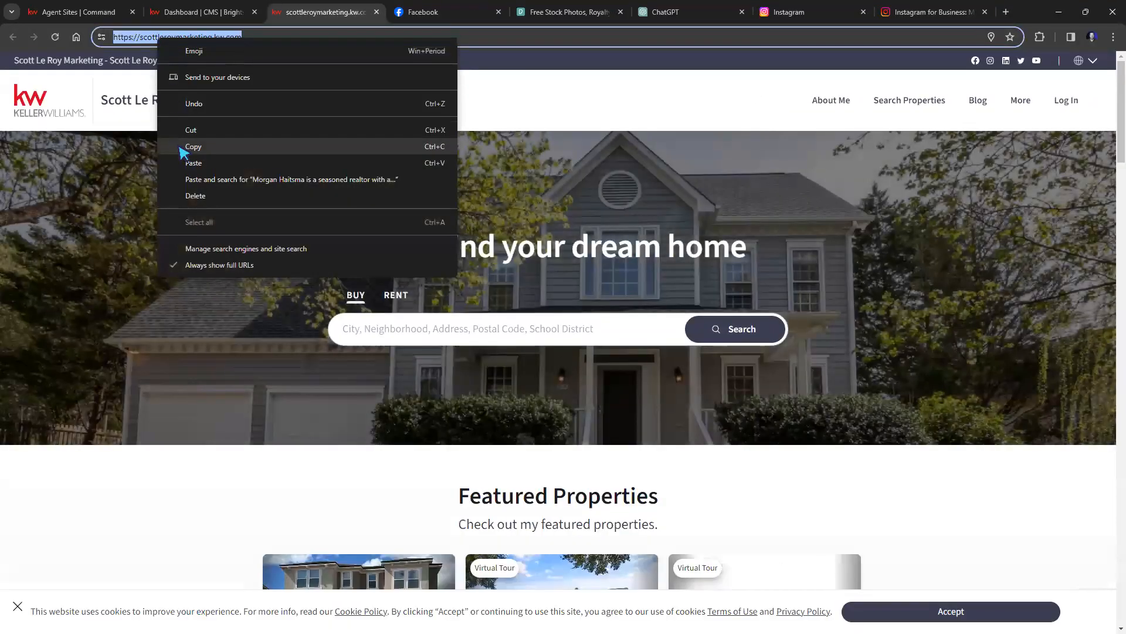
click(183, 147)
click(118, 203)
right_click(118, 202)
click(148, 317)
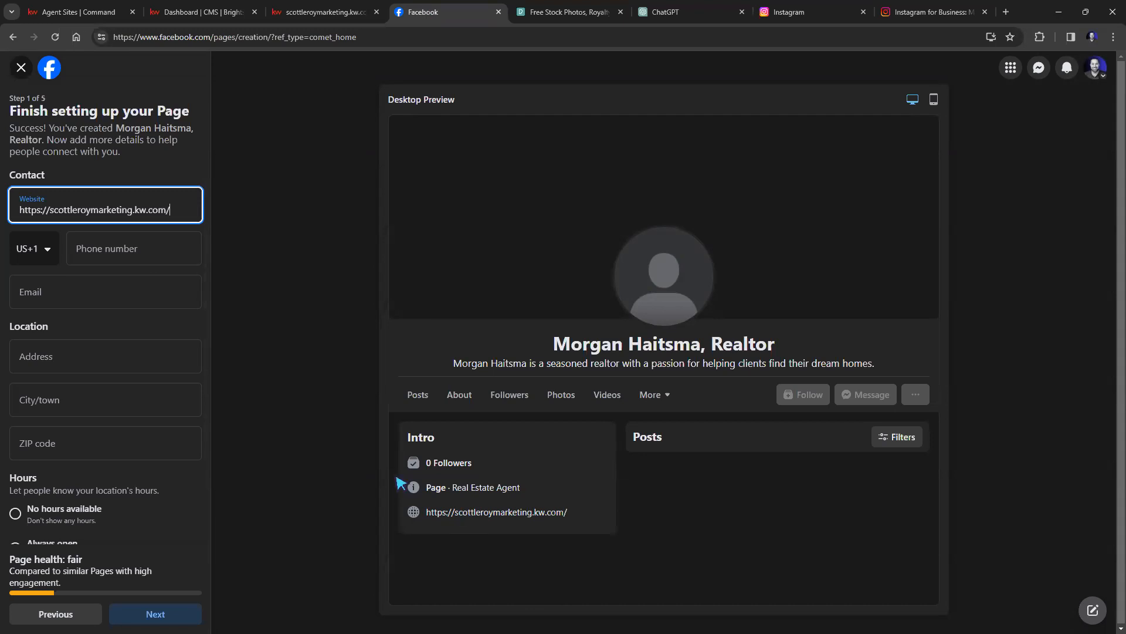
Enter the agent's phone number and email address in the Page's contact fields.
click(114, 252)
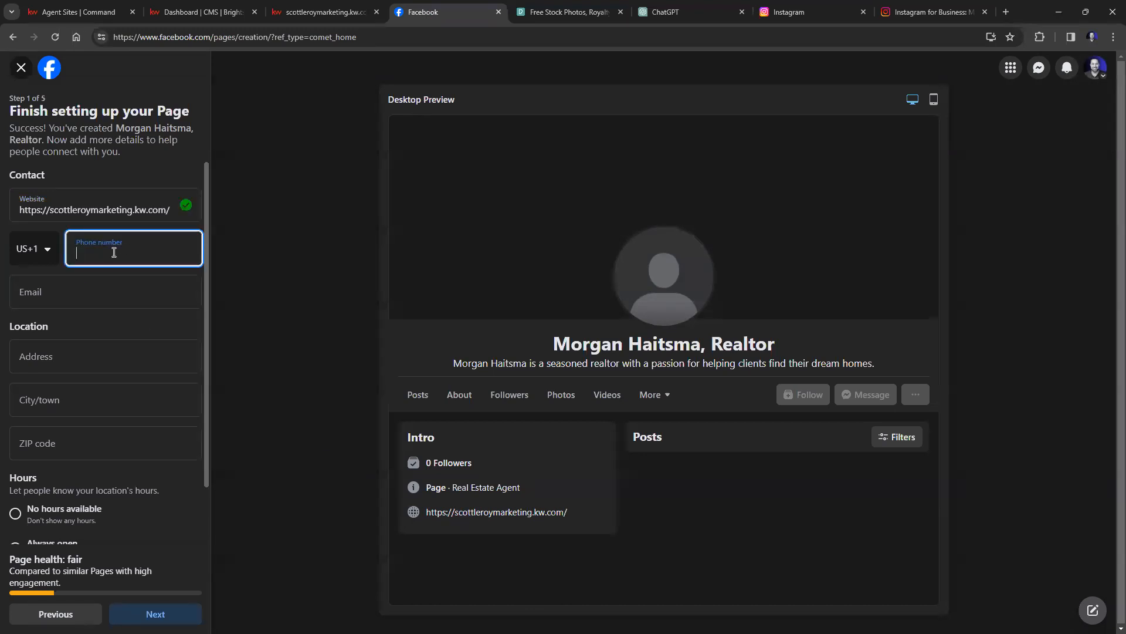
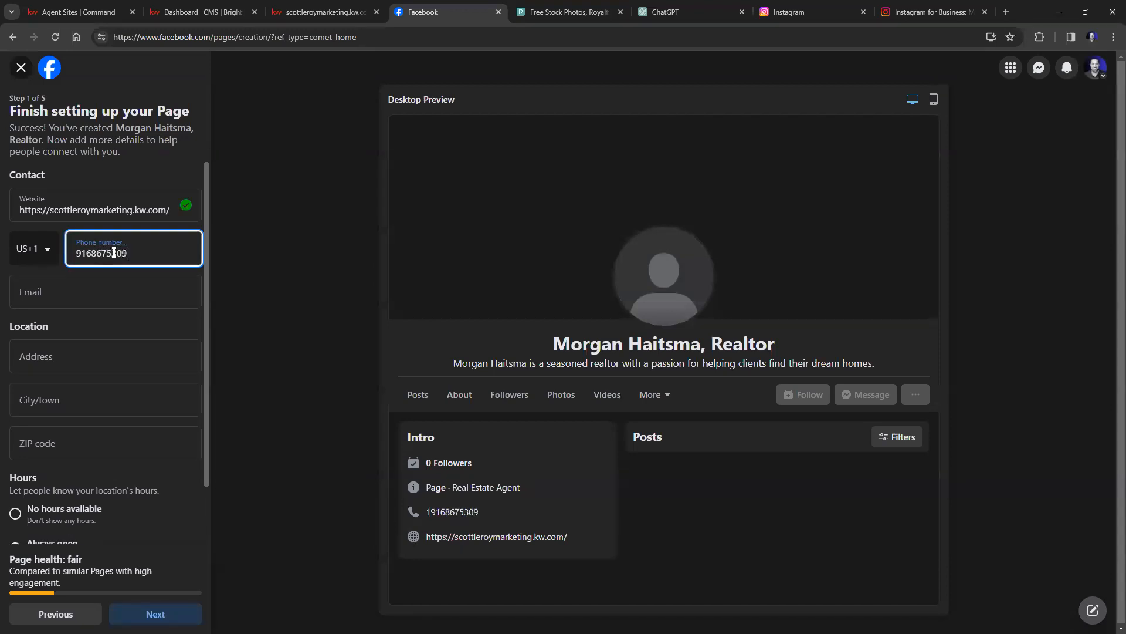
click(107, 294)
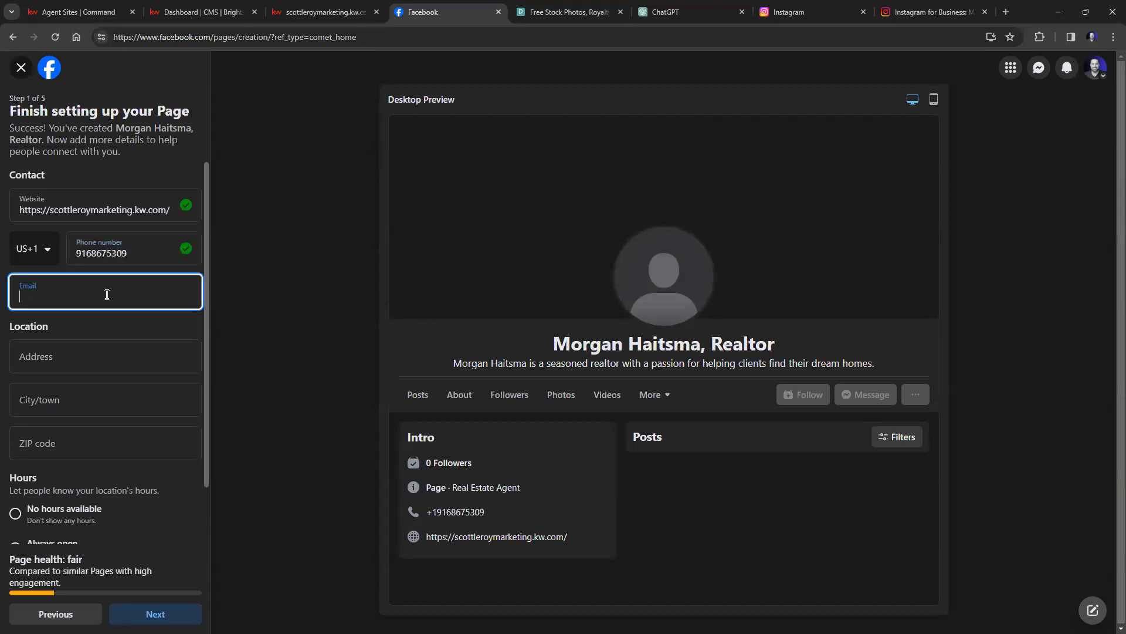
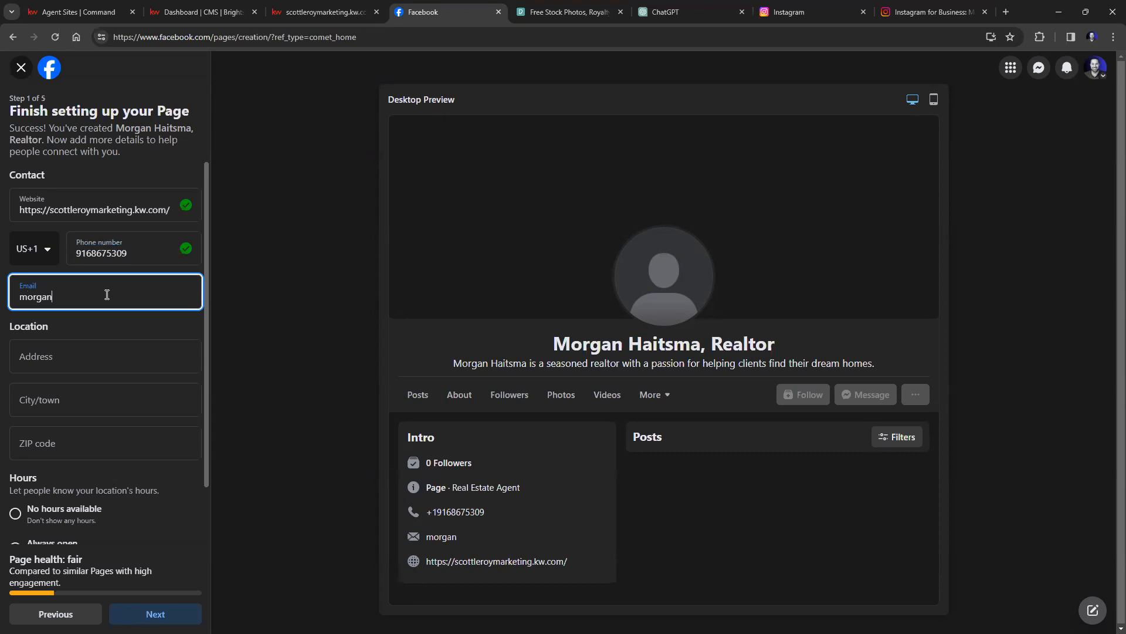
click(70, 356)
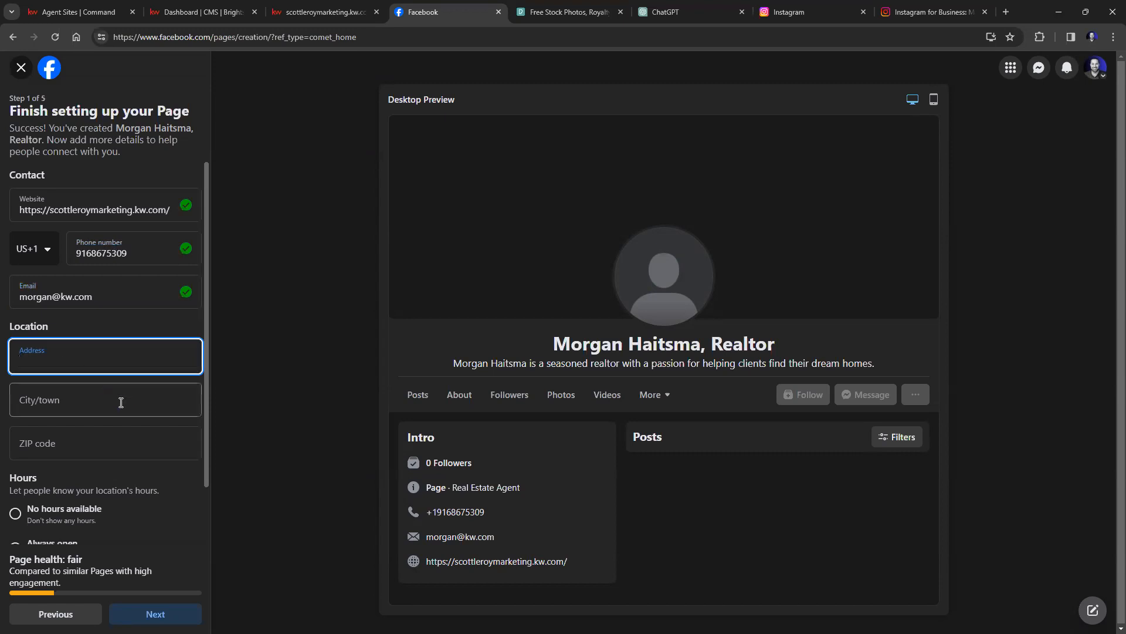
Set the Page's hours to Always open and continue to the next setup step.
scroll(123, 401, down, 1)
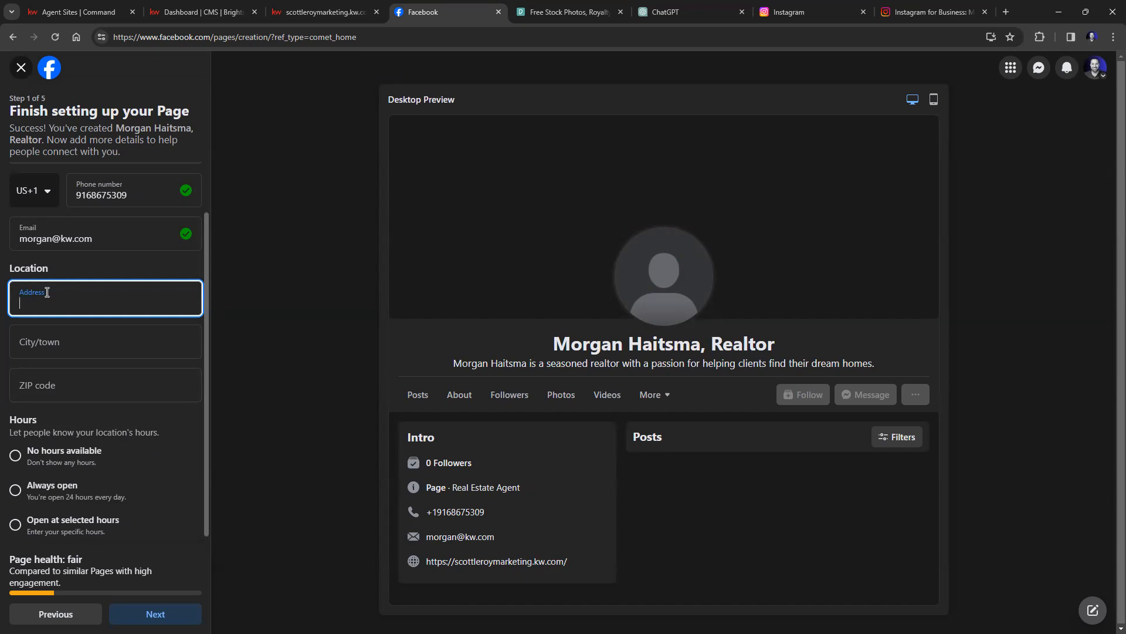
scroll(94, 416, down, 1)
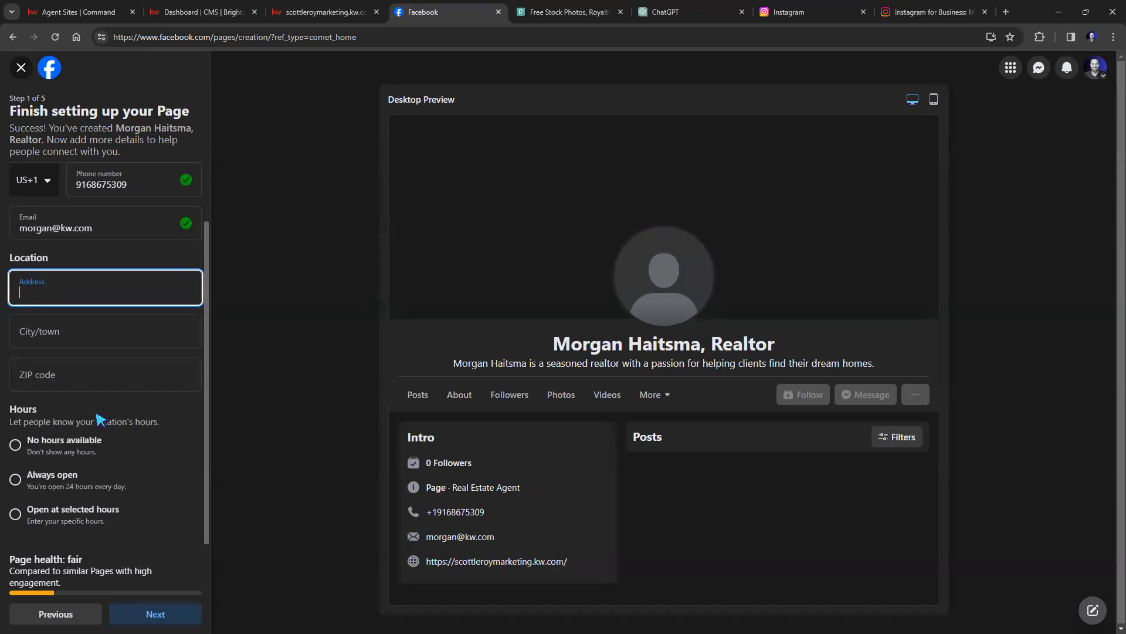
click(15, 481)
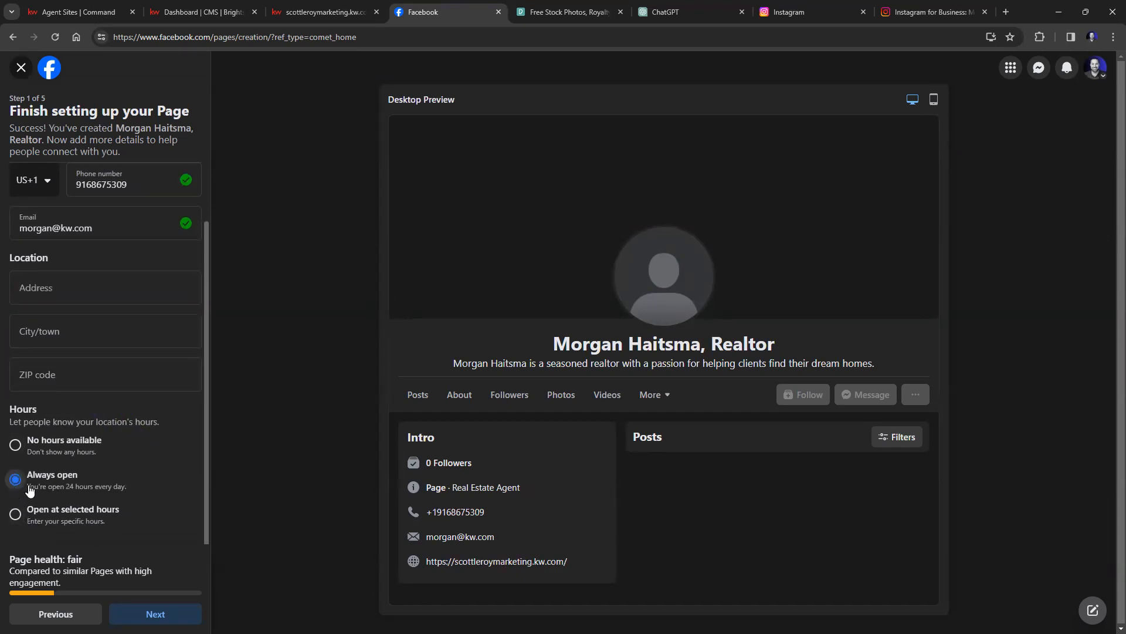
click(162, 614)
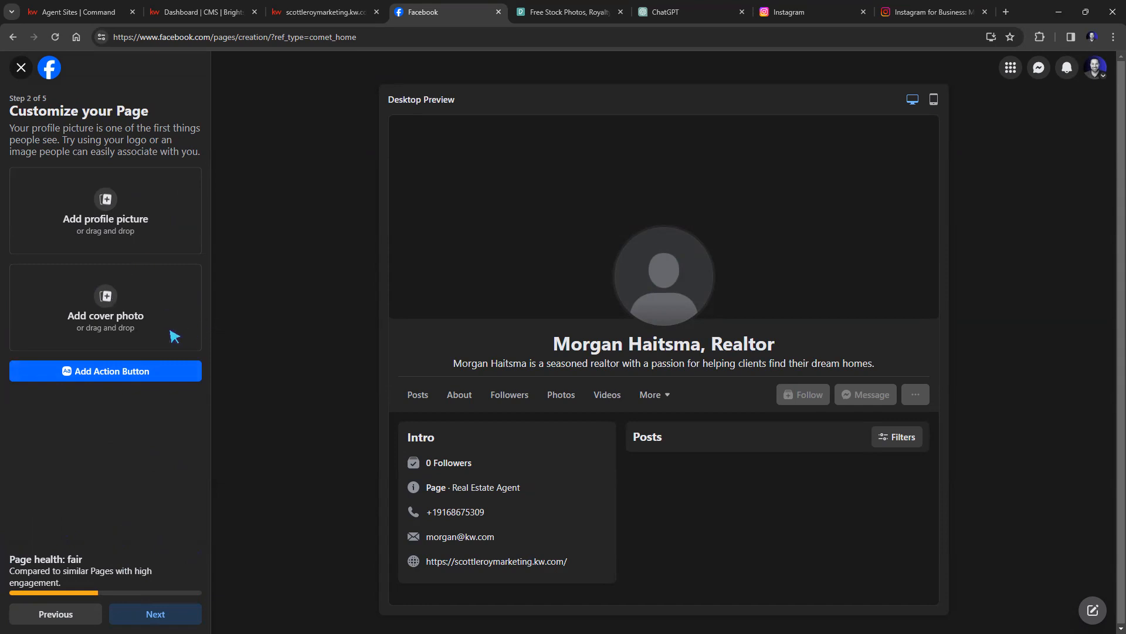
Start adding a profile picture, dismissing the file picker without choosing a file.
click(101, 214)
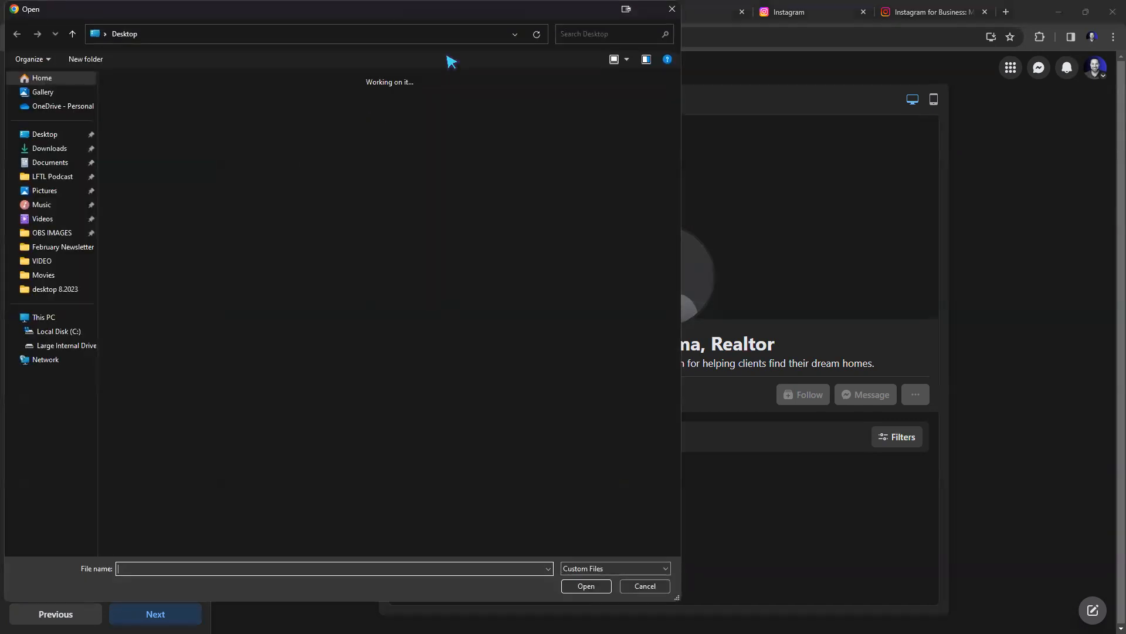
key(Escape)
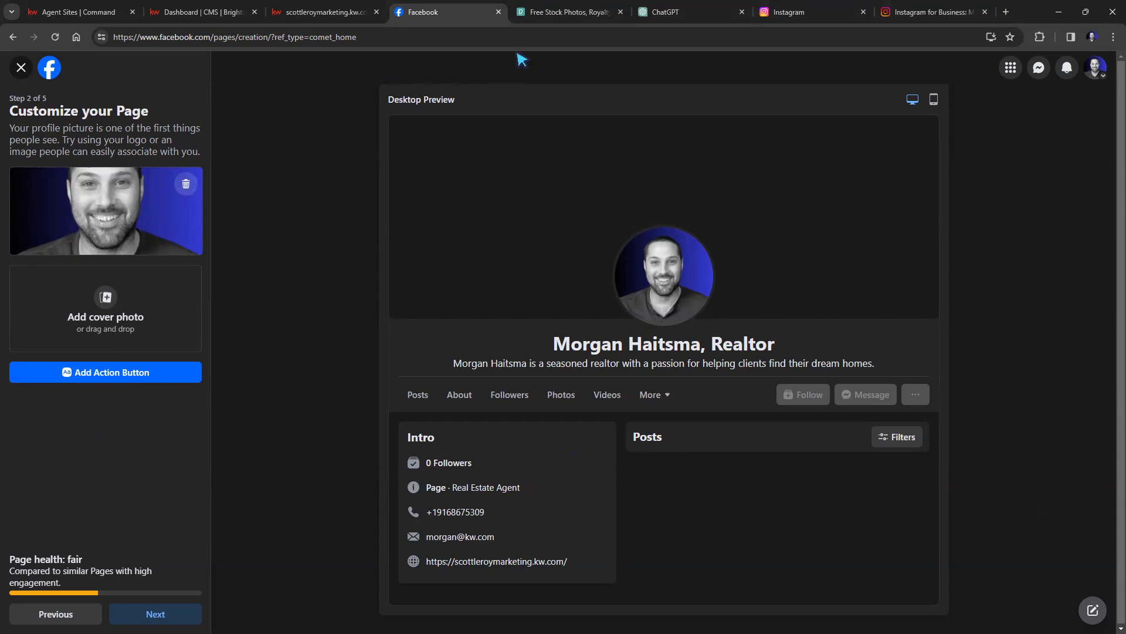
Copy the Pexels web address from the browser's address bar.
click(545, 21)
click(289, 35)
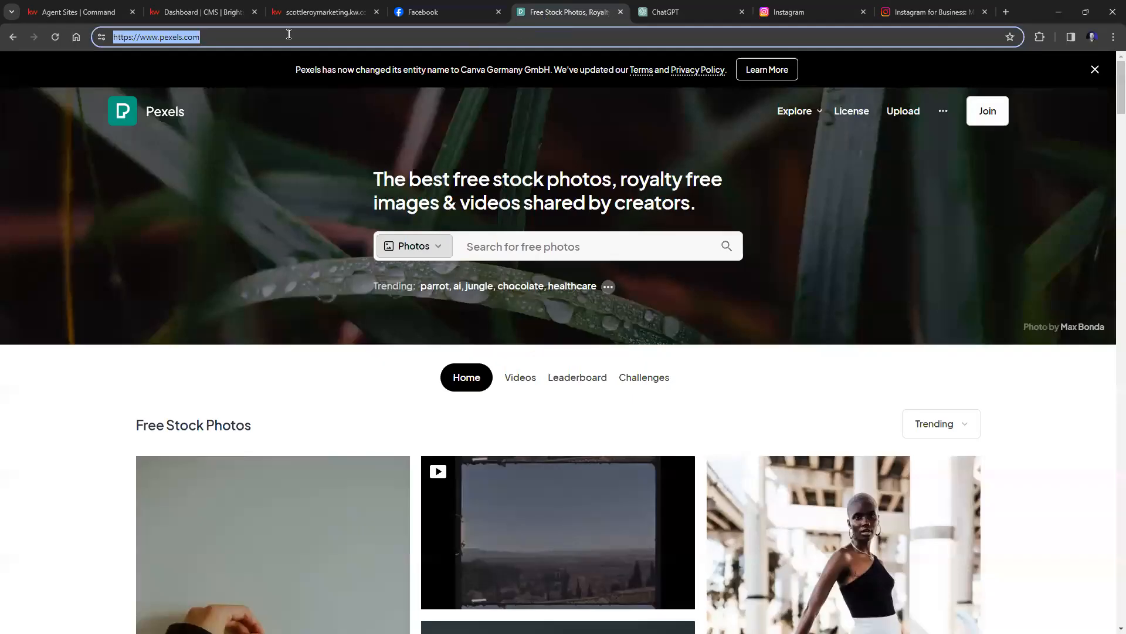
right_click(191, 39)
click(234, 150)
key(alt+Tab)
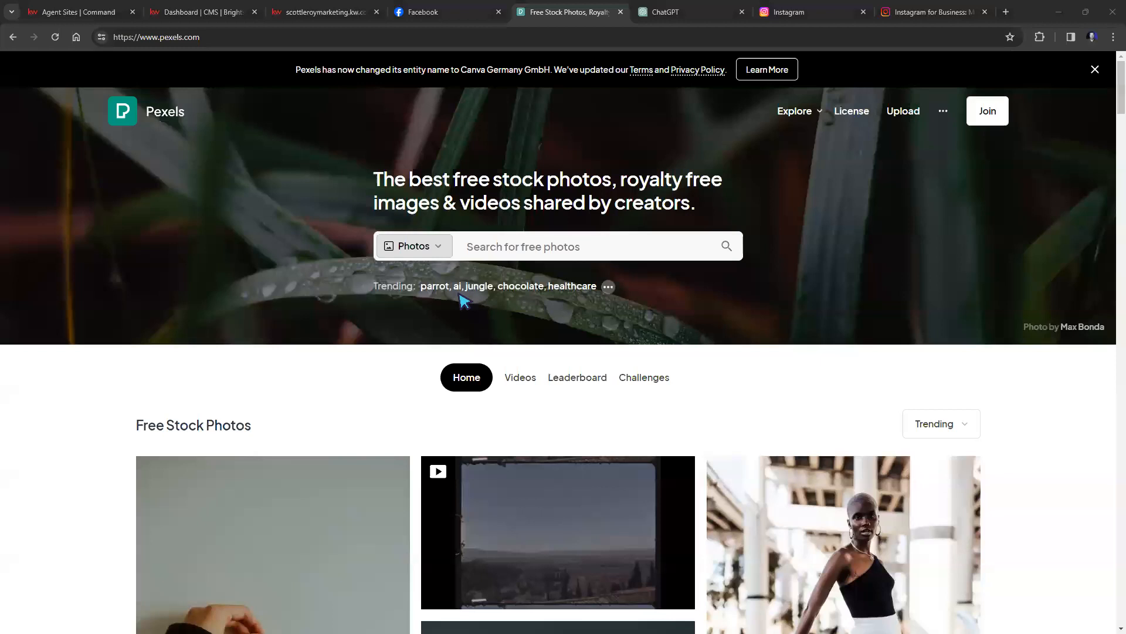
Search Pexels for 'house', download the white bungalow photo (pexels-pixabay-280229.jpg), and return to Facebook.
click(539, 251)
text(house)
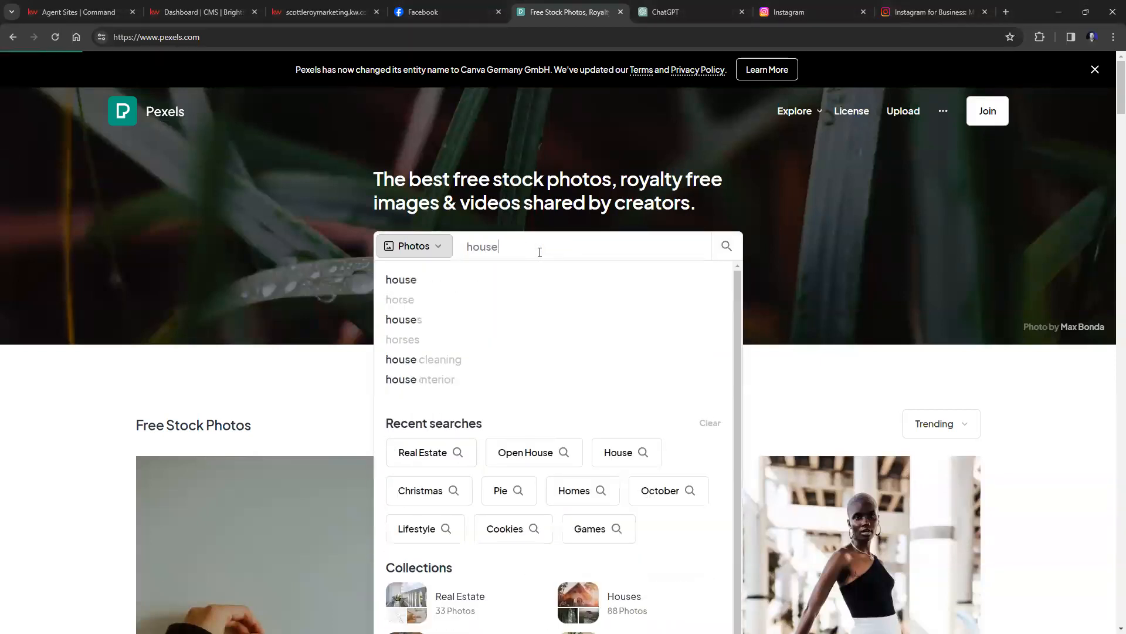
key(Return)
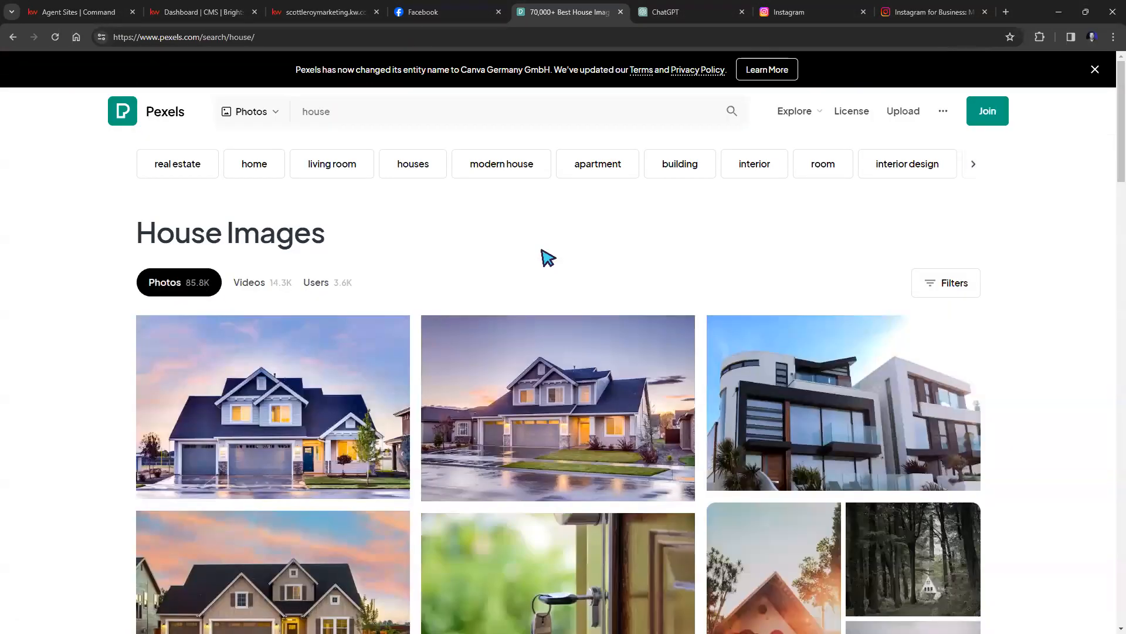
scroll(573, 364, down, 4)
scroll(575, 368, down, 3)
scroll(667, 389, down, 6)
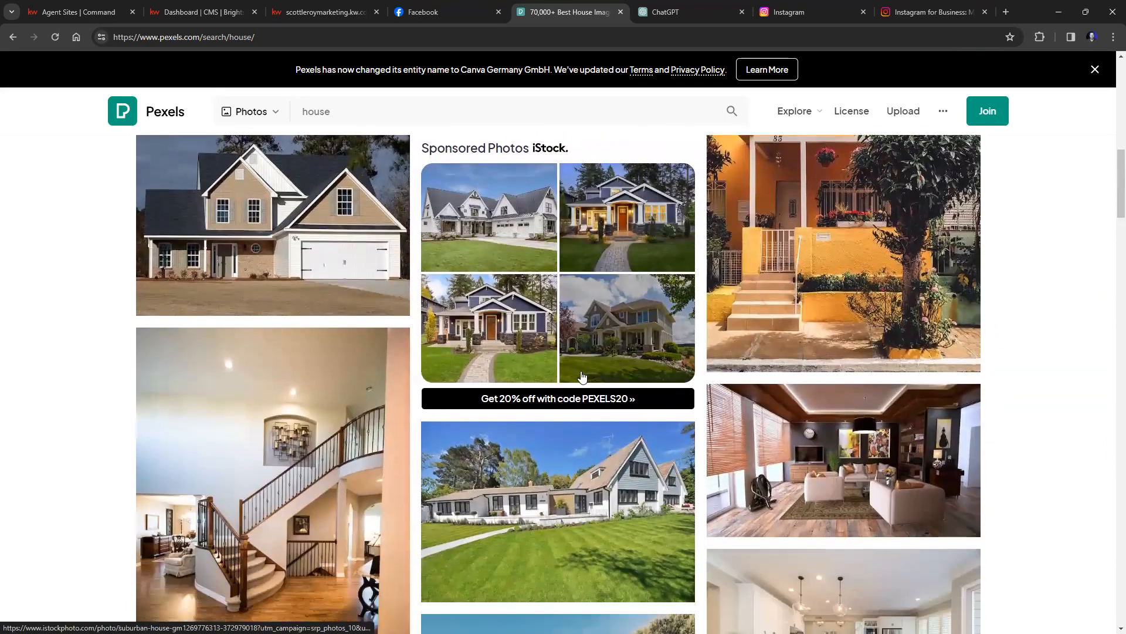
click(665, 579)
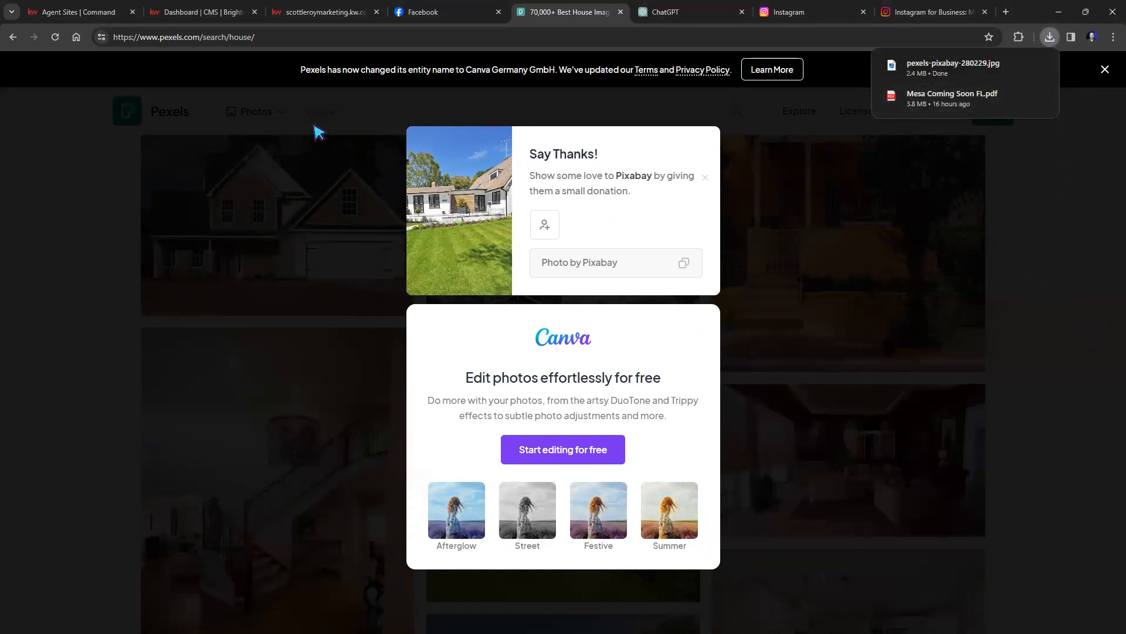
click(421, 12)
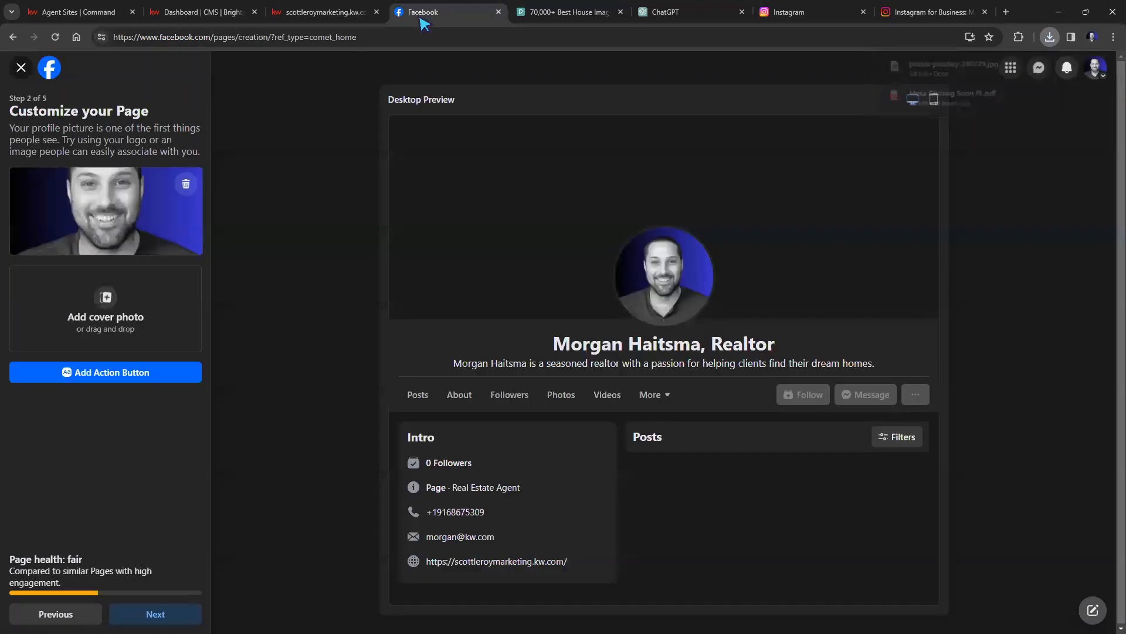
Set pexels-pixabay-280229.jpg as the cover photo and shift it to show more roof and sky.
click(133, 309)
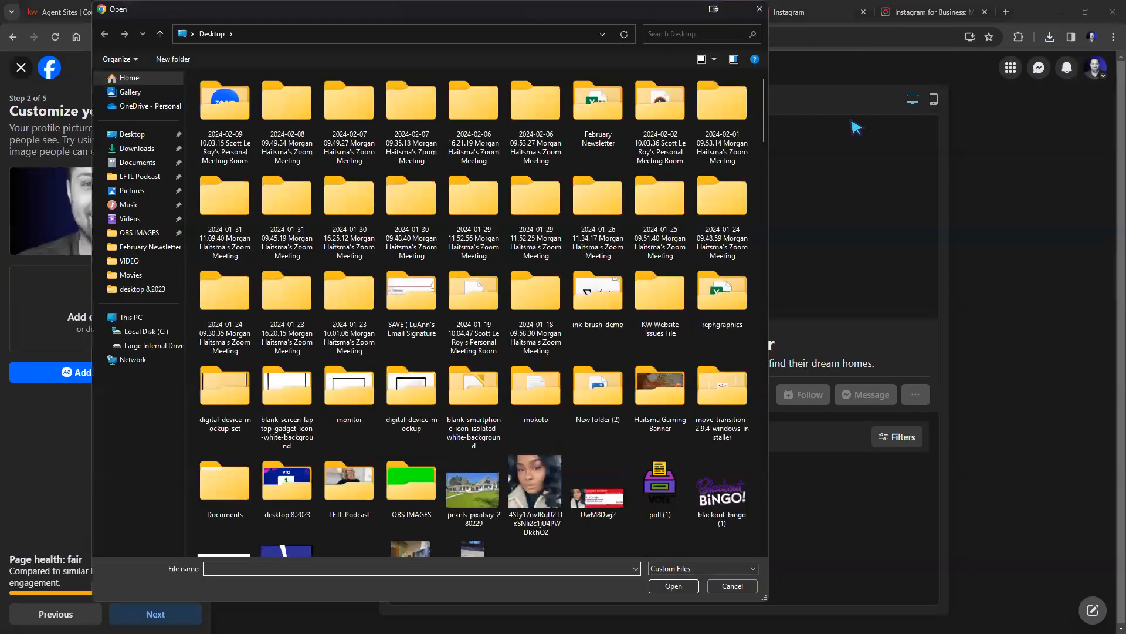
drag(628, 9, 627, 0)
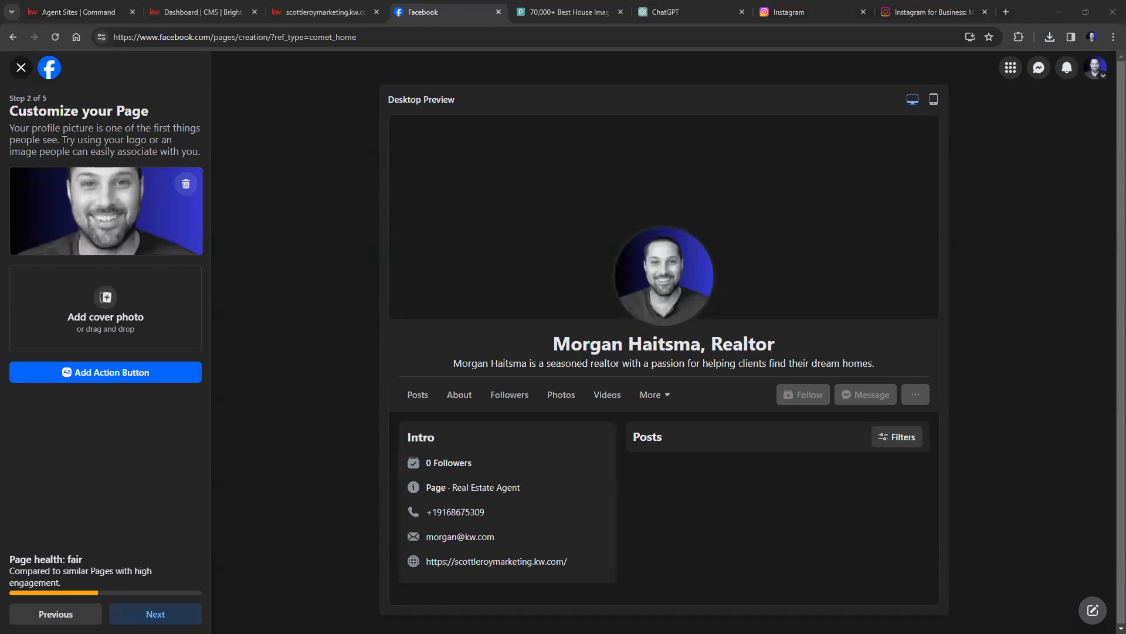
key(Return)
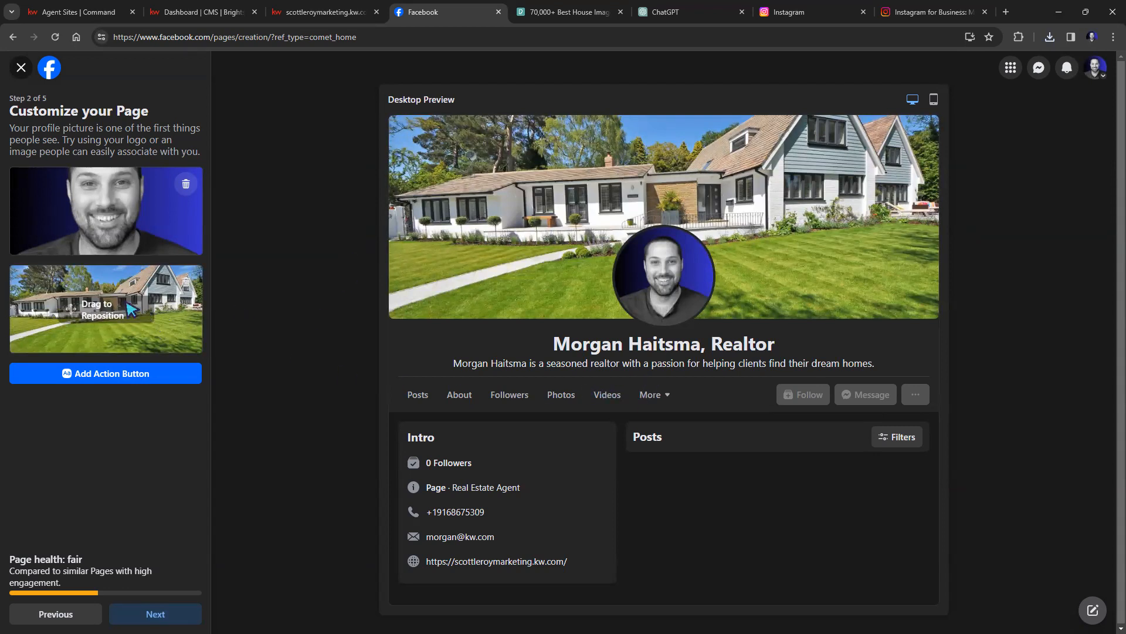
mouse_move(153, 298)
mouse_down()
mouse_move(155, 320)
mouse_move(154, 265)
mouse_move(157, 319)
mouse_move(164, 299)
mouse_up()
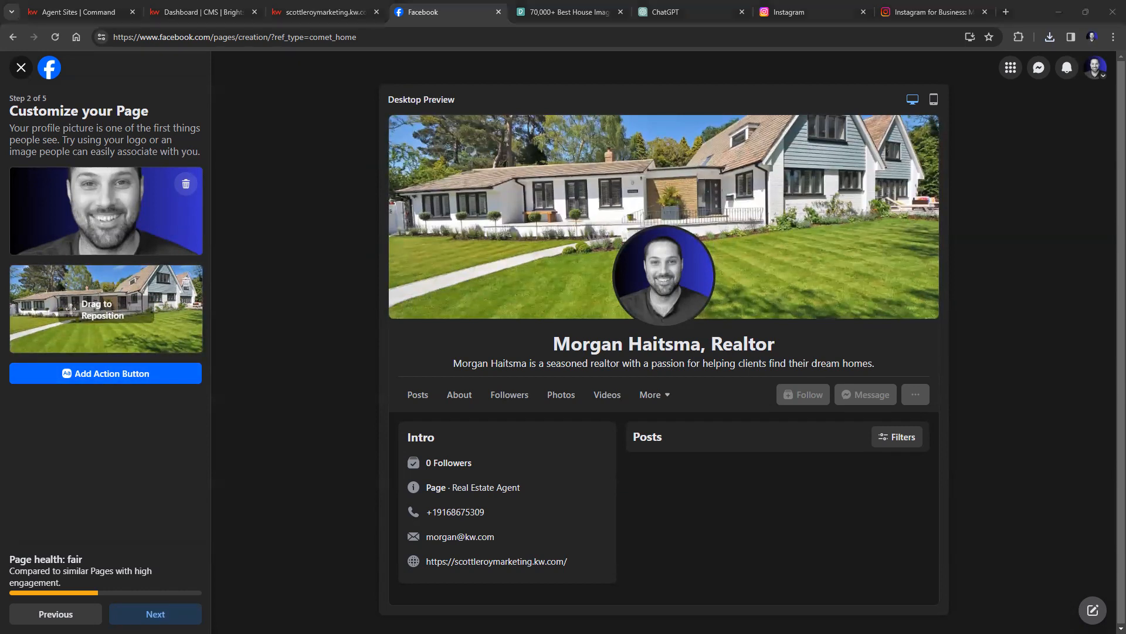
Add and save a Send message action button, then advance to setup step 3.
click(142, 382)
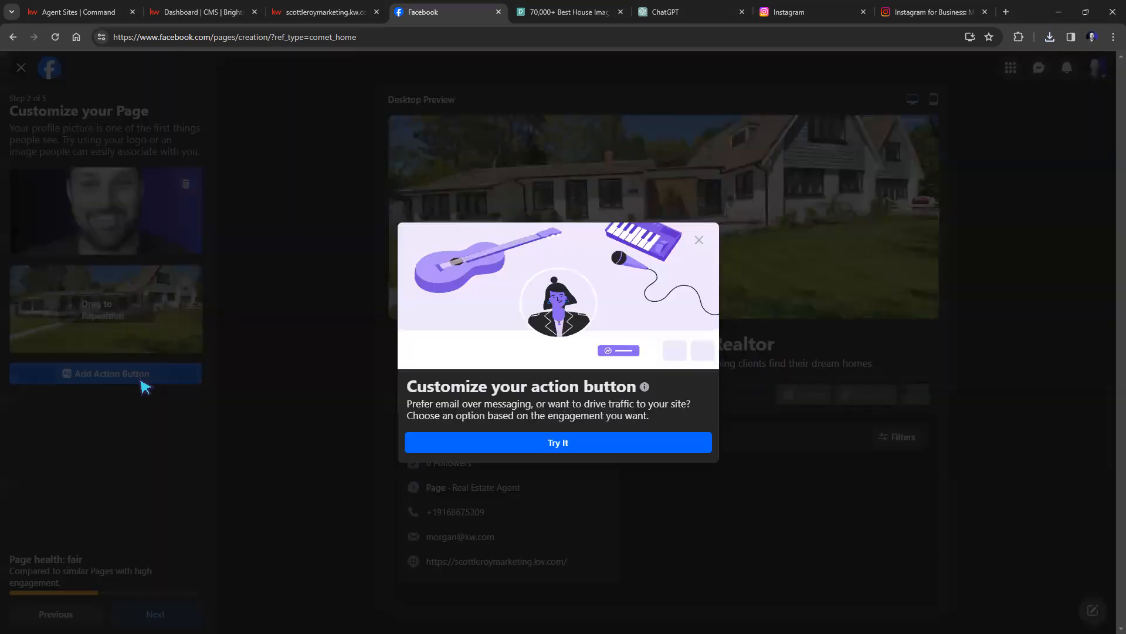
click(505, 447)
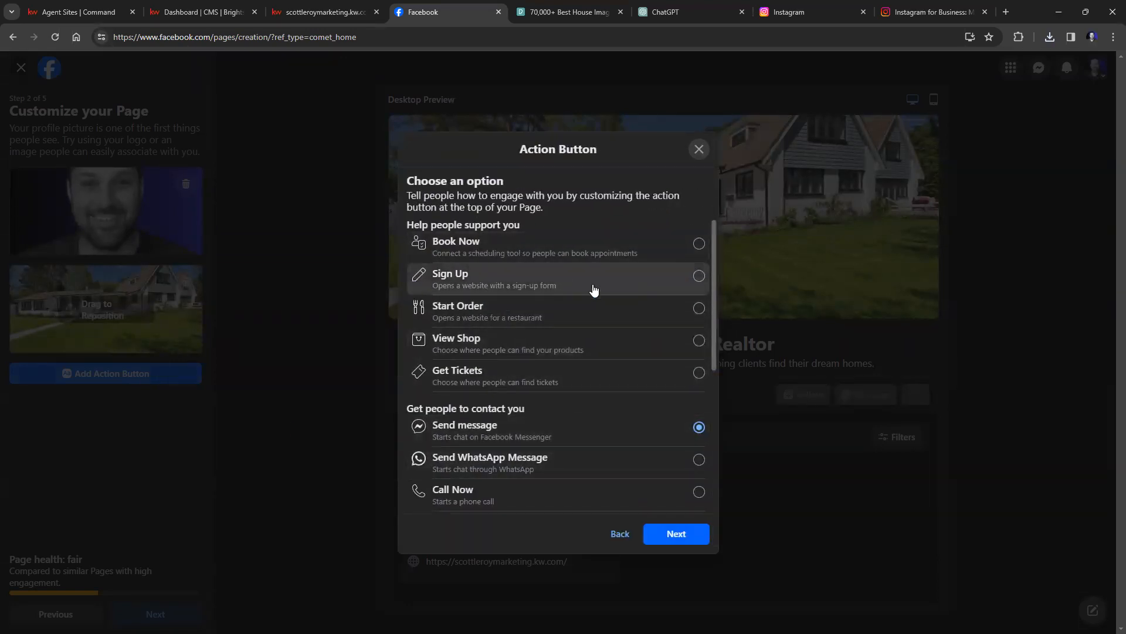
scroll(523, 432, down, 3)
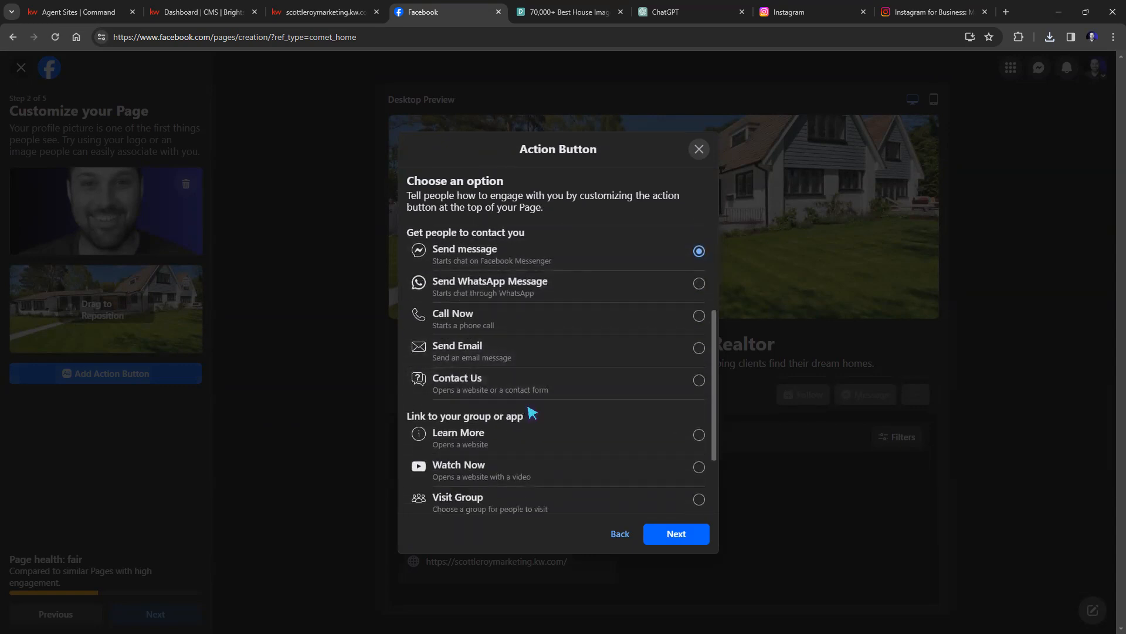
scroll(478, 346, up, 1)
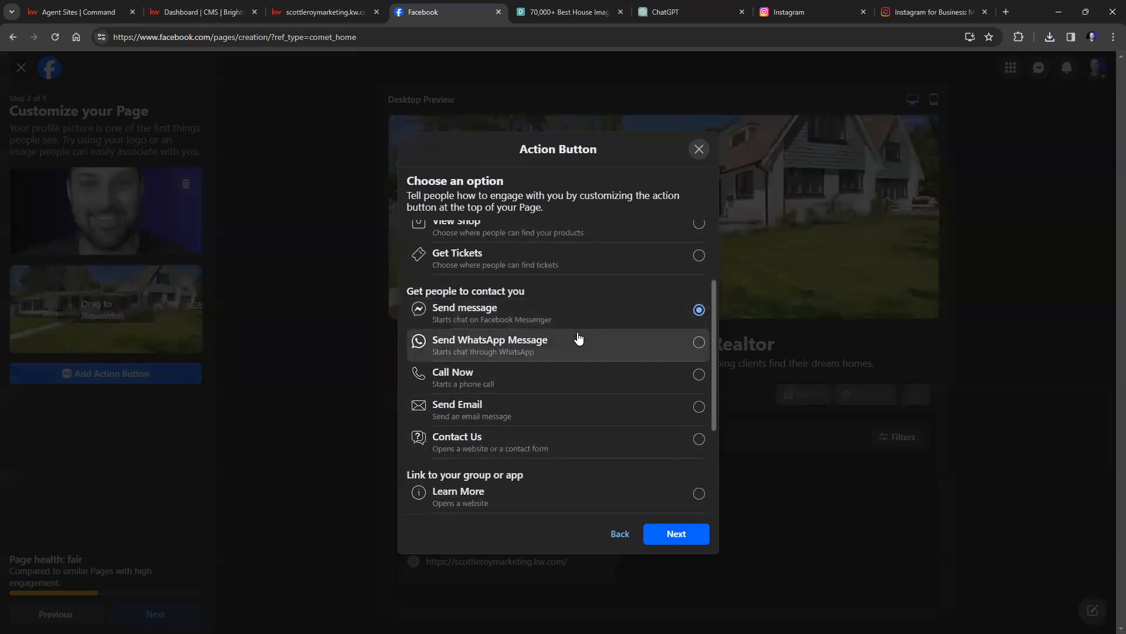
scroll(578, 337, down, 2)
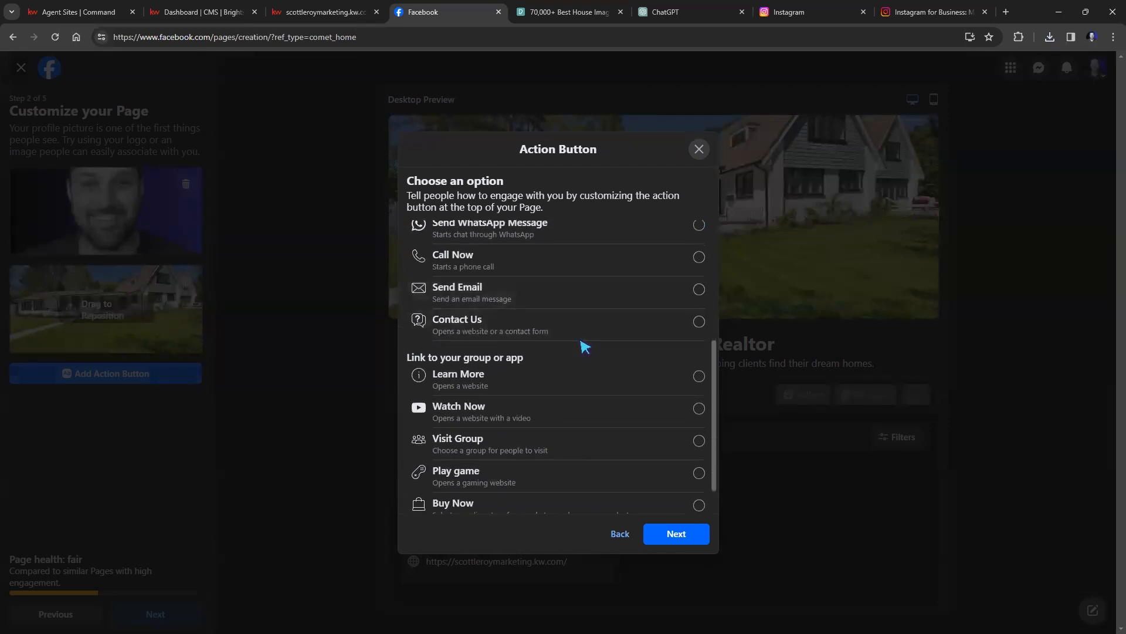
scroll(581, 345, down, 1)
scroll(581, 382, up, 2)
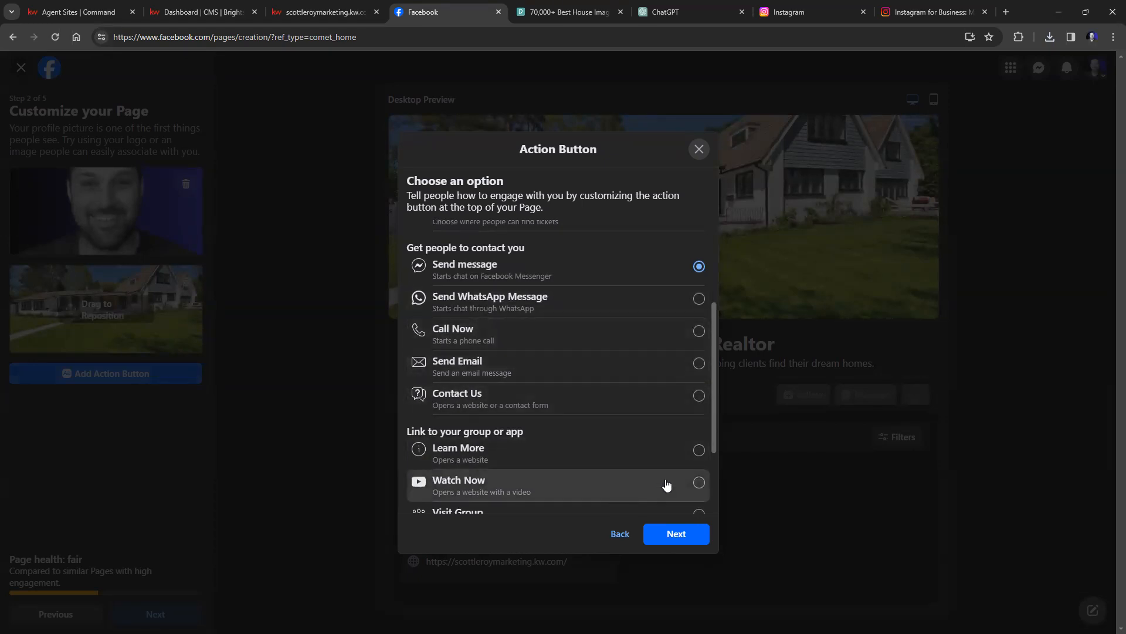
click(673, 539)
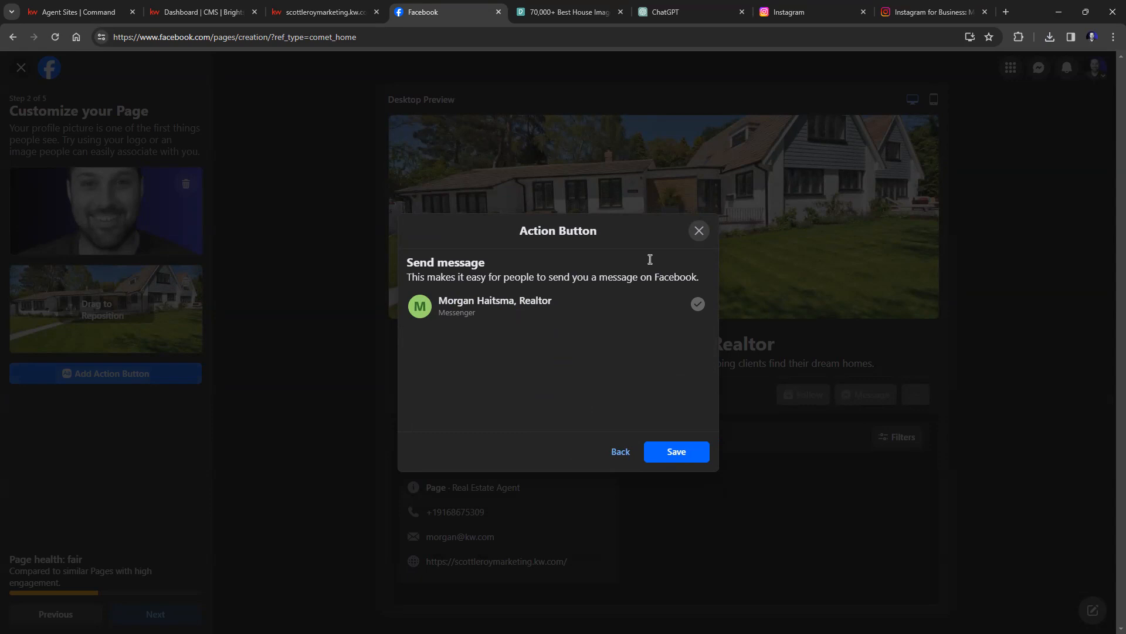
click(696, 451)
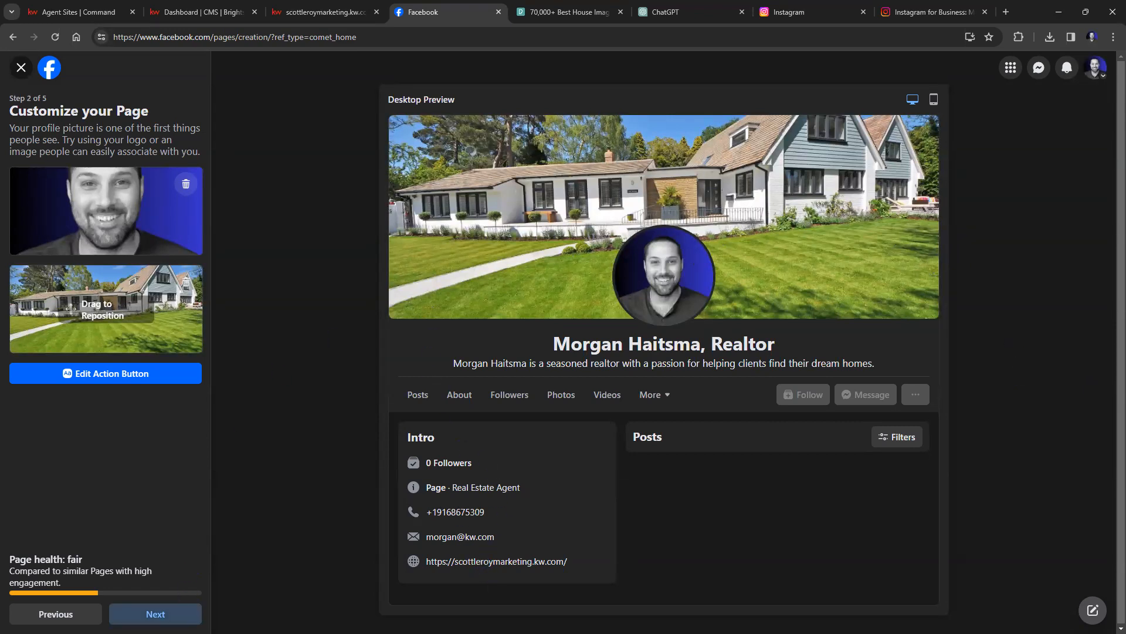
click(155, 614)
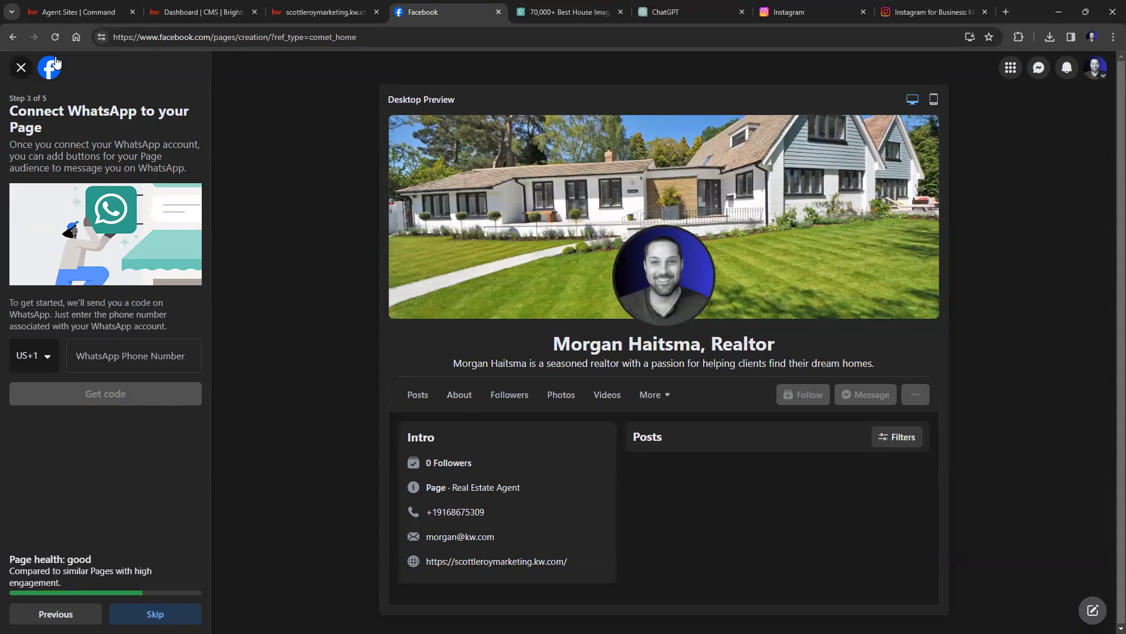
Switch to the KW Command Manage My Website page.
click(81, 13)
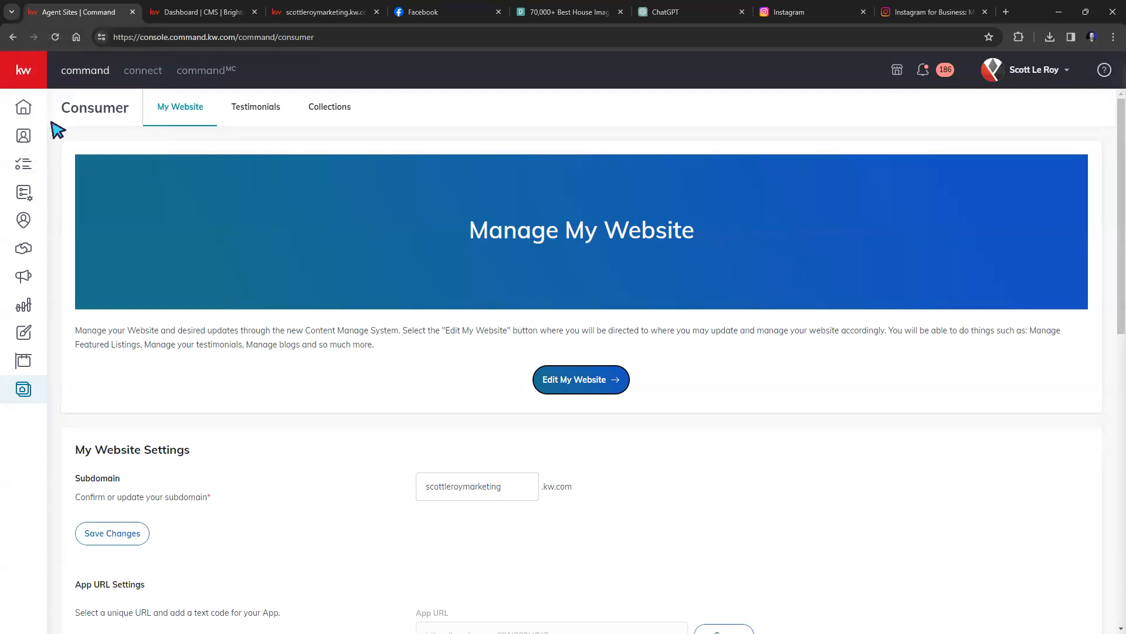
View a sample KW Command contact's phone menu with its WhatsApp option, then return to Facebook.
click(74, 139)
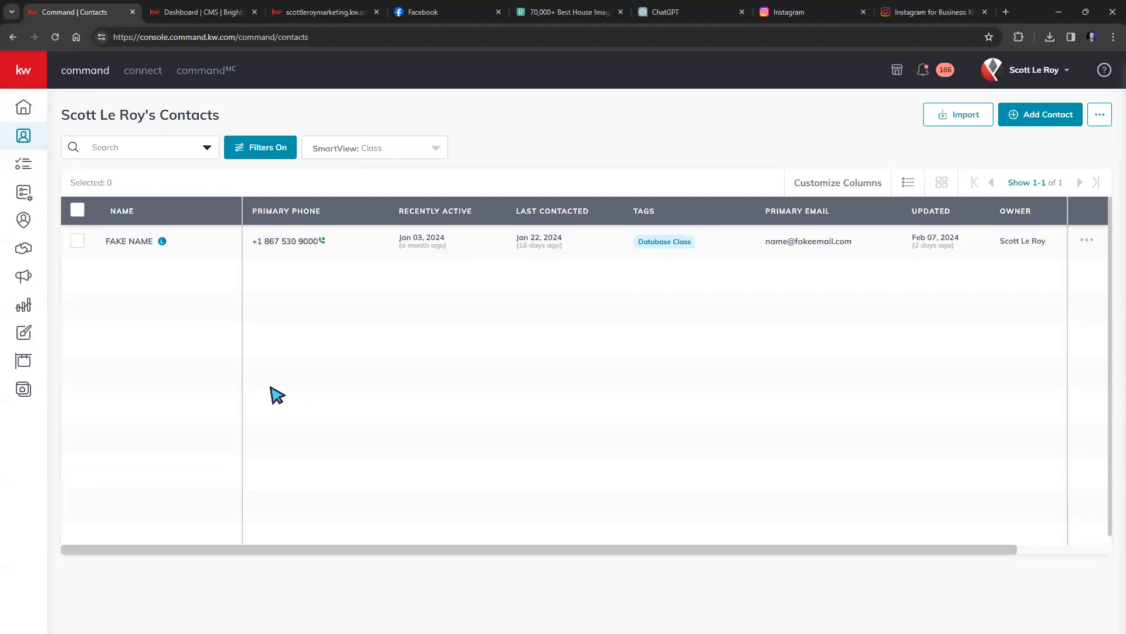
click(139, 242)
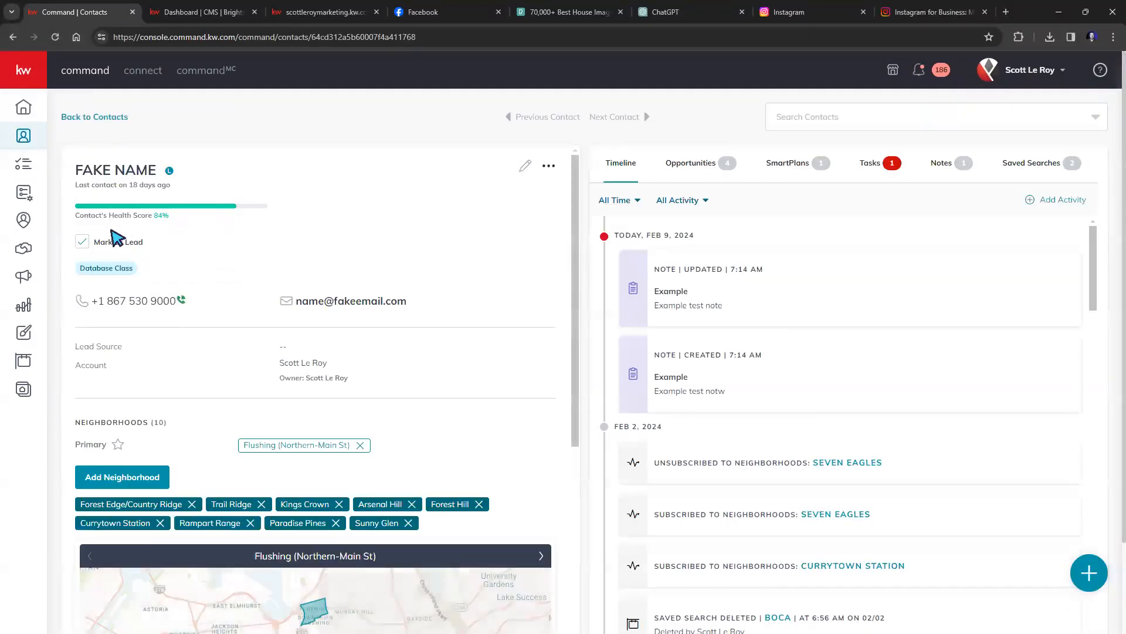
click(121, 309)
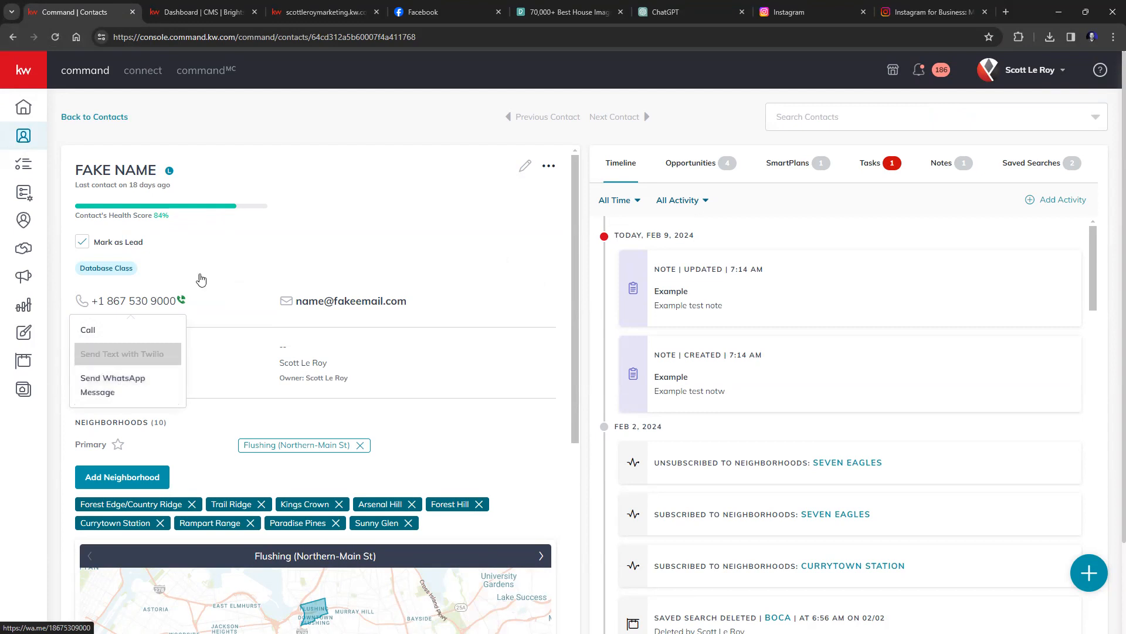
click(417, 12)
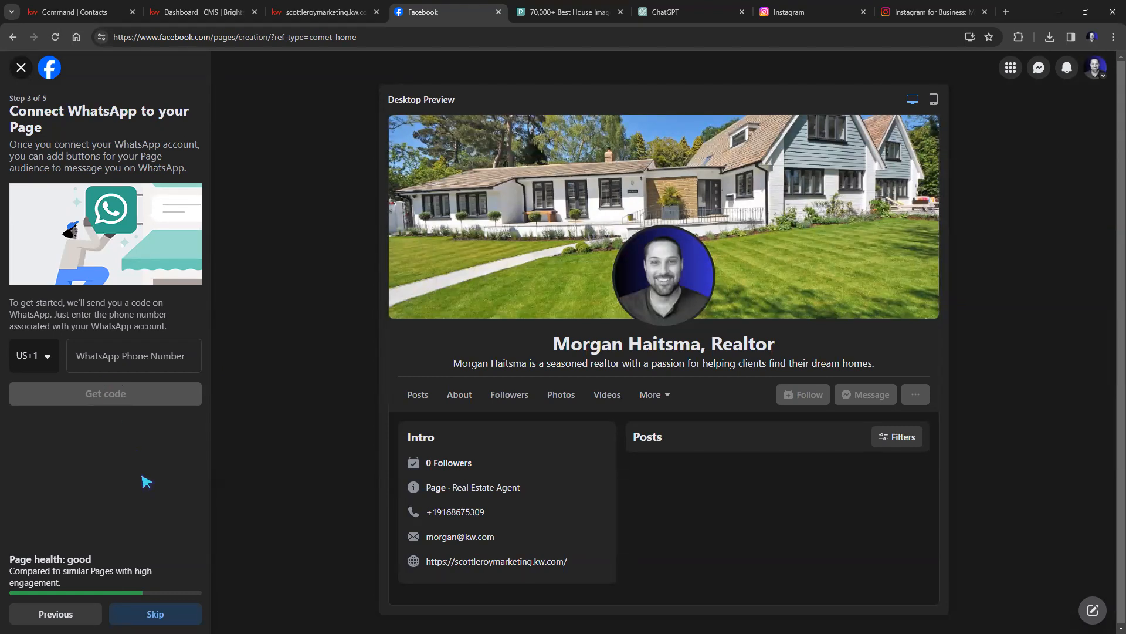
Skip WhatsApp, turn off marketing emails and Page notifications, and finish creating the Page.
click(154, 609)
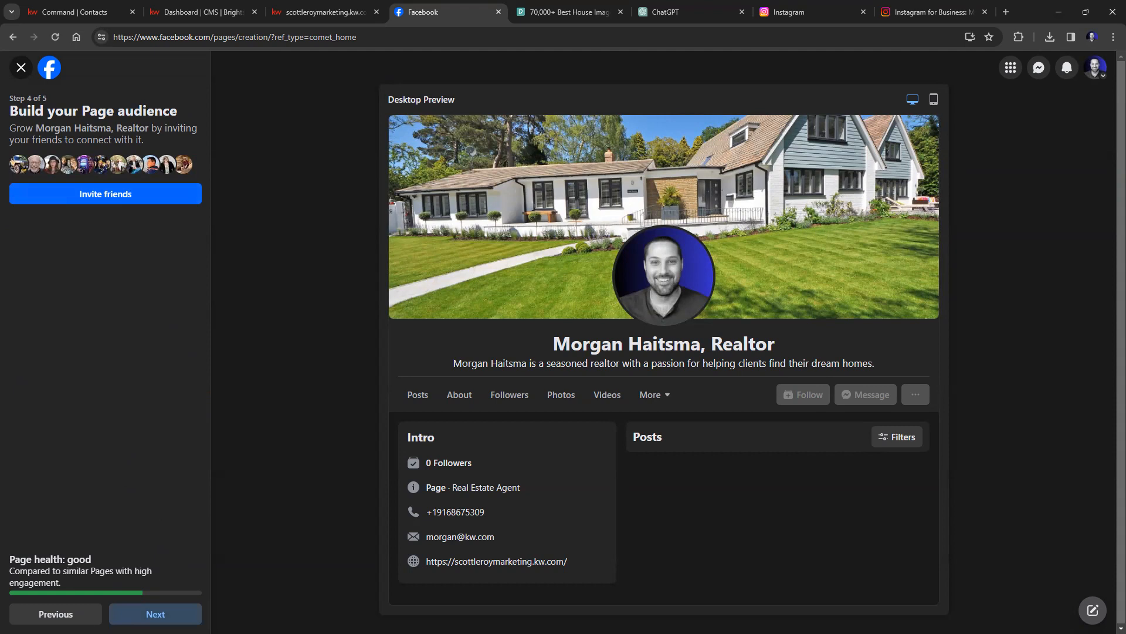
click(155, 614)
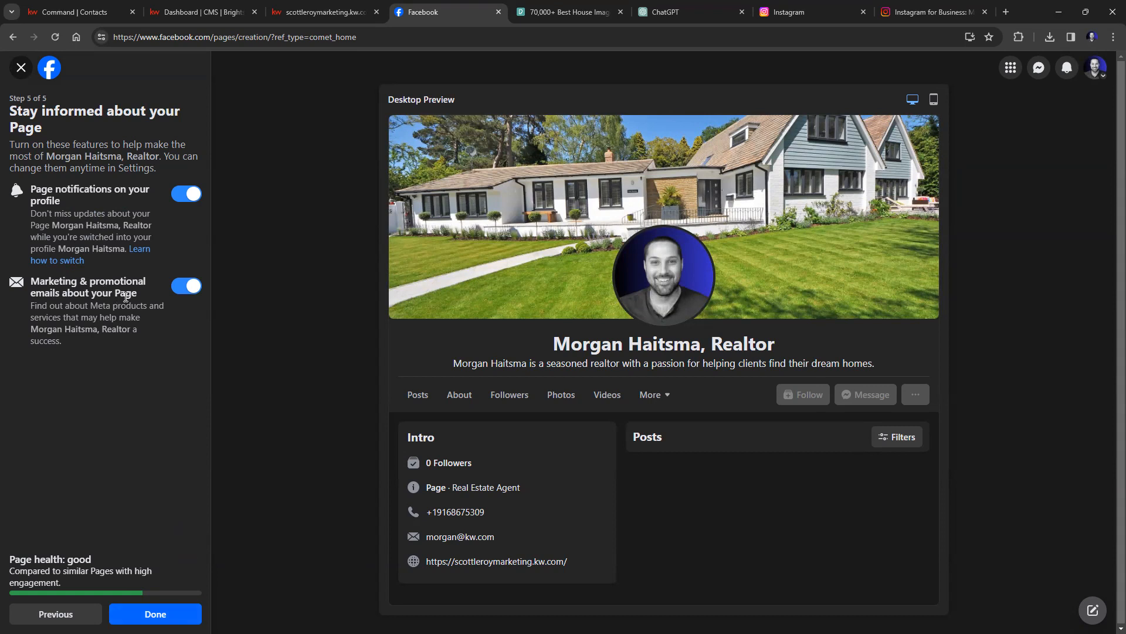
click(185, 287)
click(182, 199)
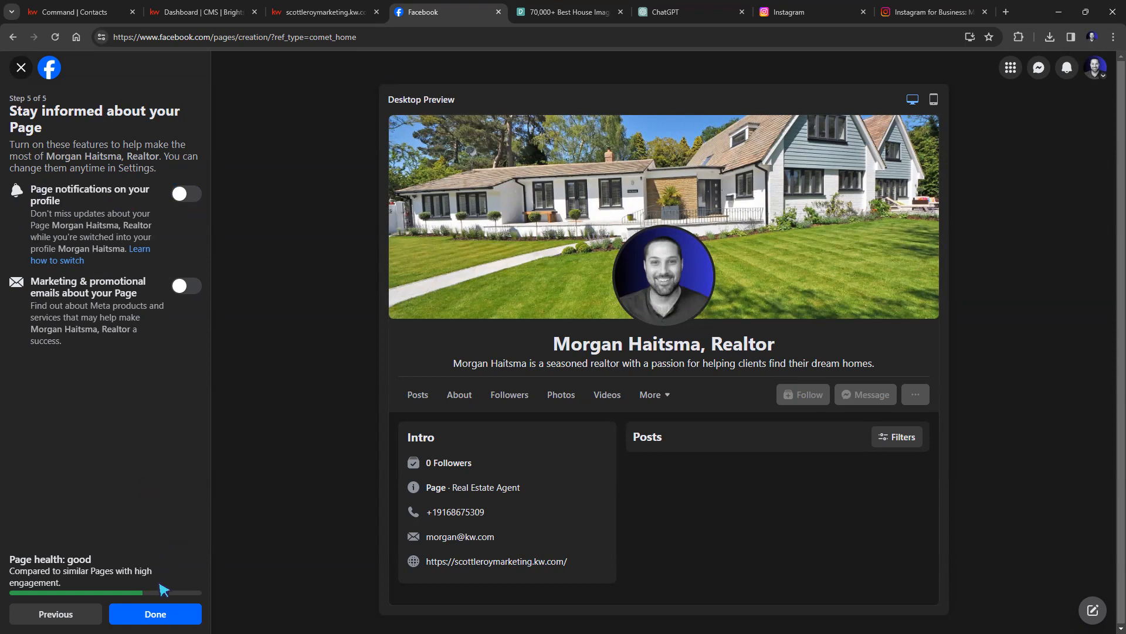
click(155, 613)
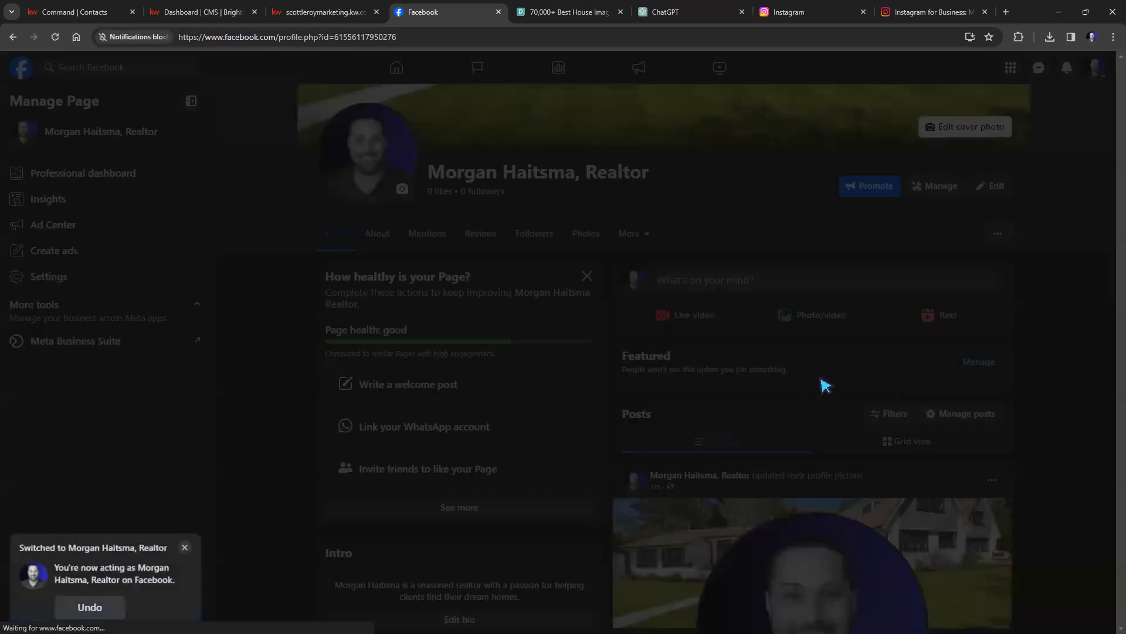
click(185, 541)
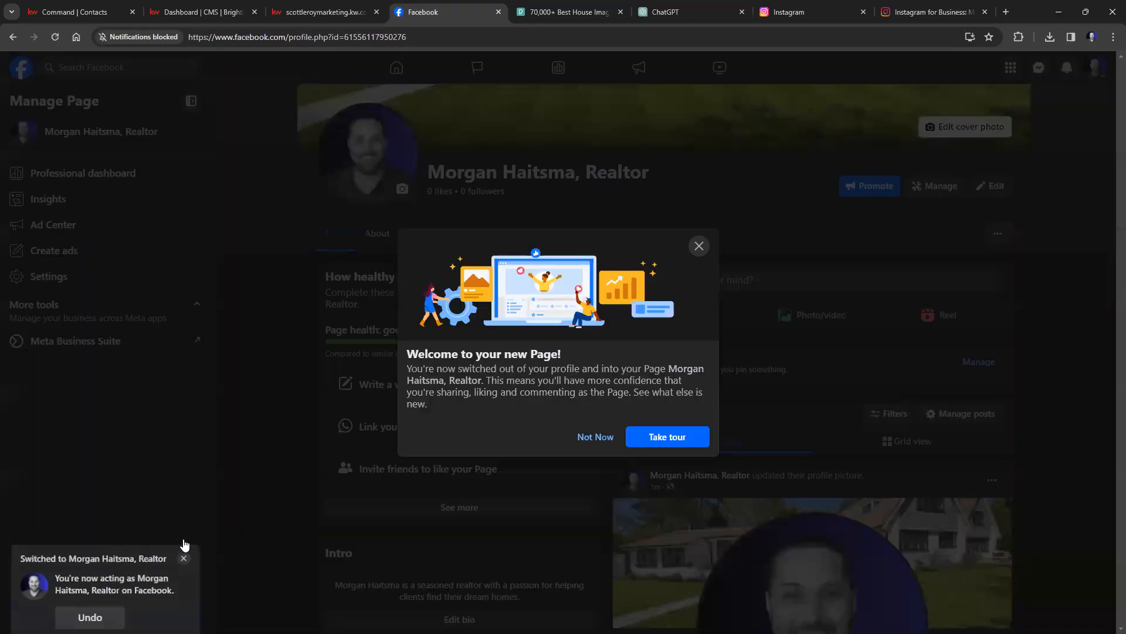
Dismiss the new Page welcome message and the Page tour suggestion.
click(698, 248)
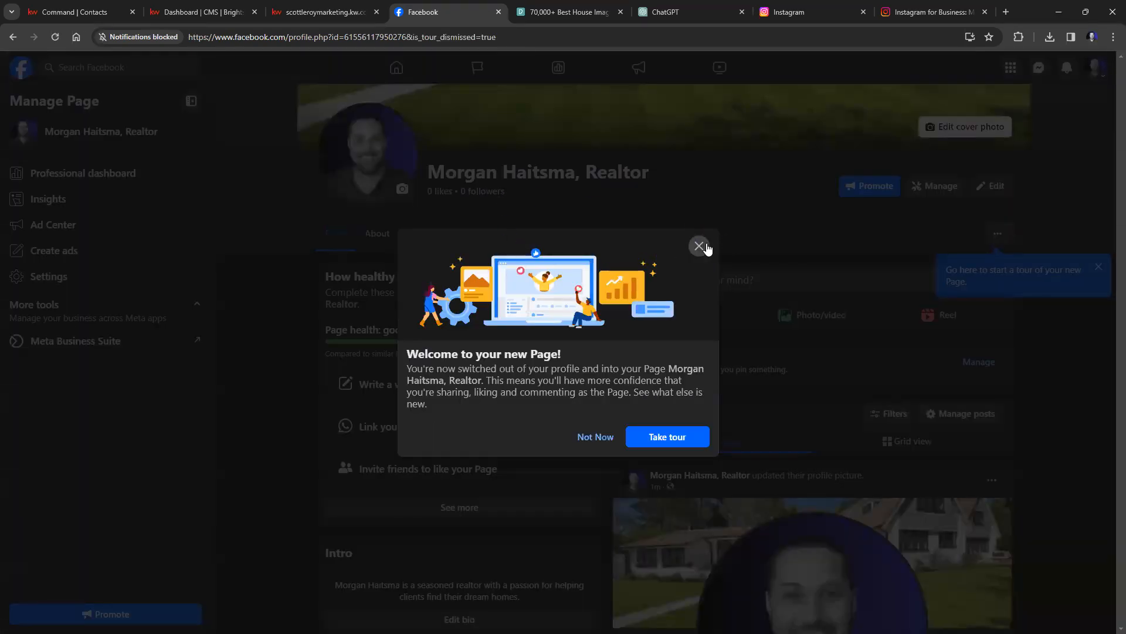
scroll(716, 251, up, 4)
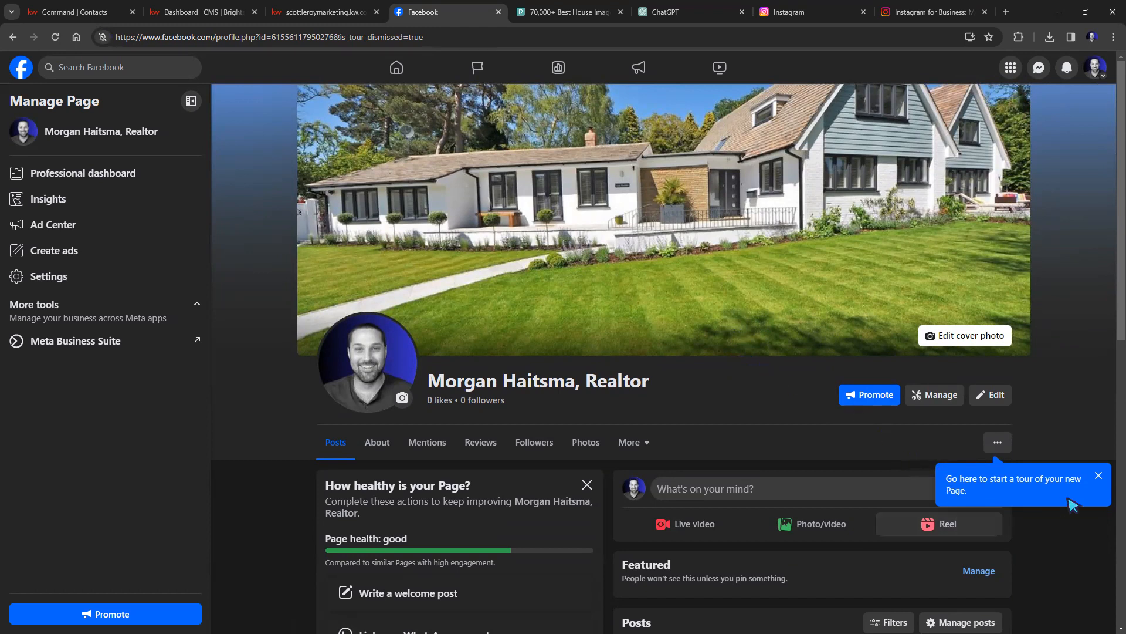
click(1099, 476)
Preview the Page with View As, then exit back to admin view.
click(997, 442)
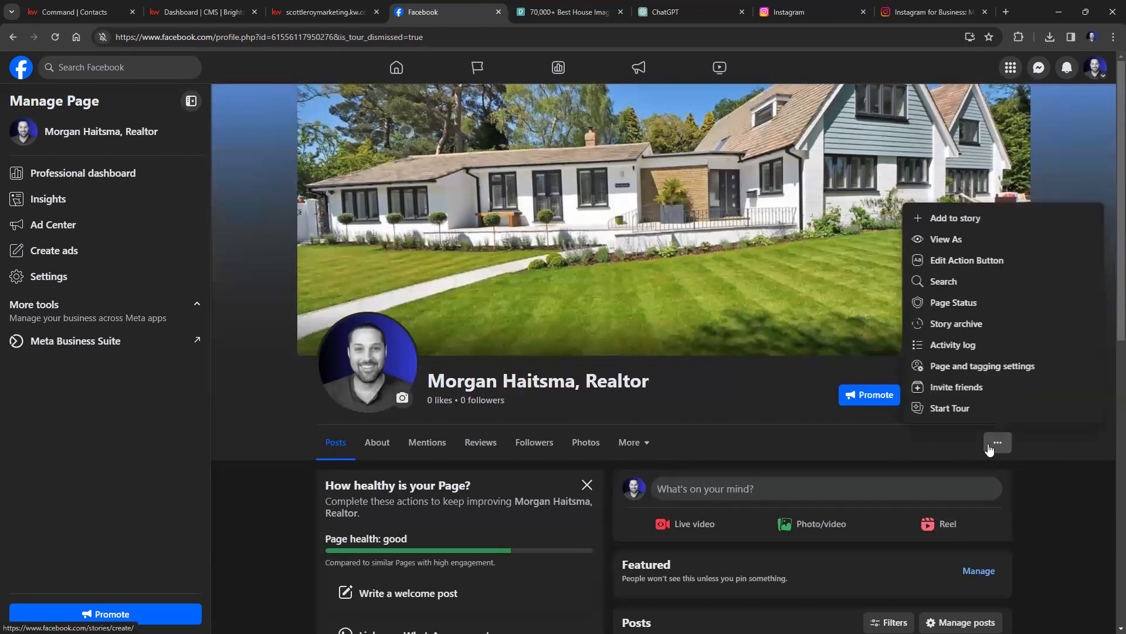
click(955, 239)
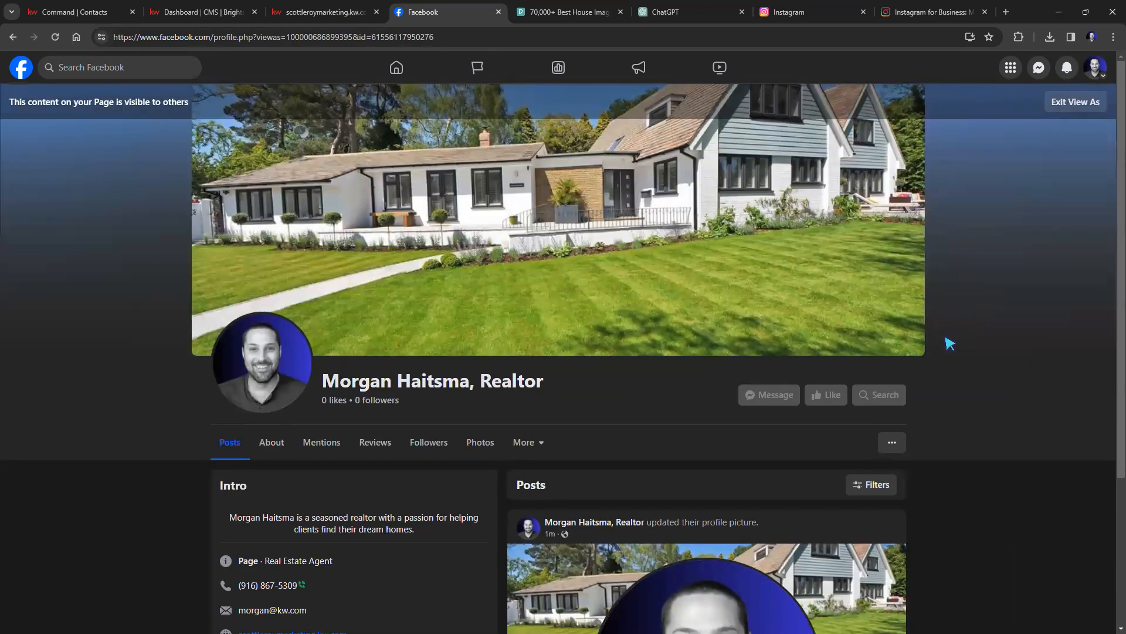
scroll(948, 342, down, 3)
scroll(948, 340, up, 3)
click(1075, 102)
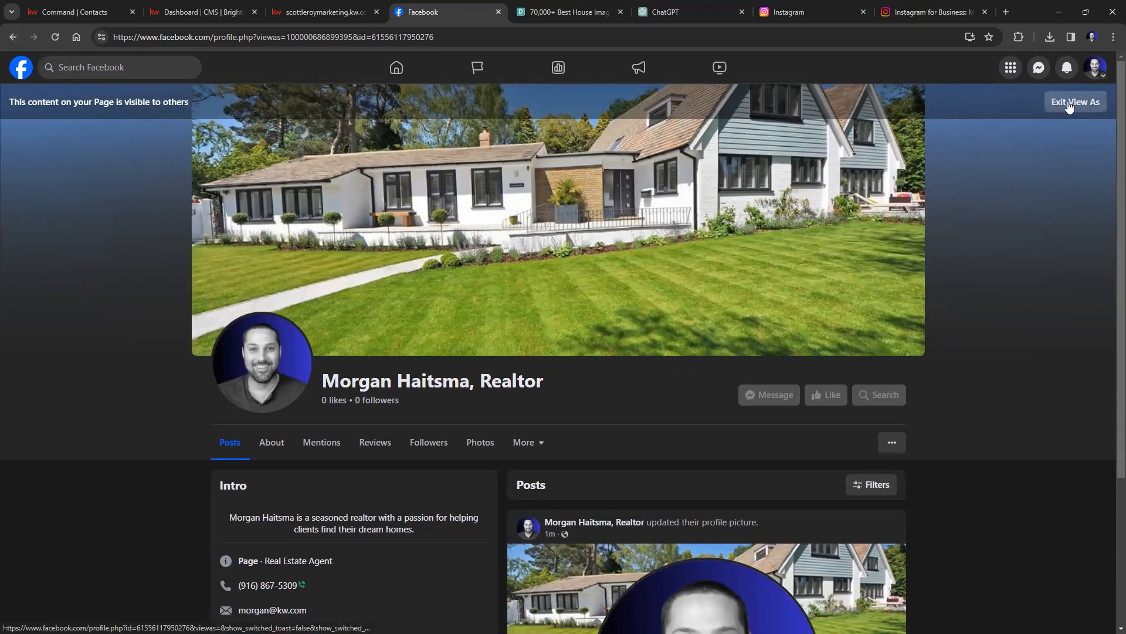
scroll(792, 262, up, 3)
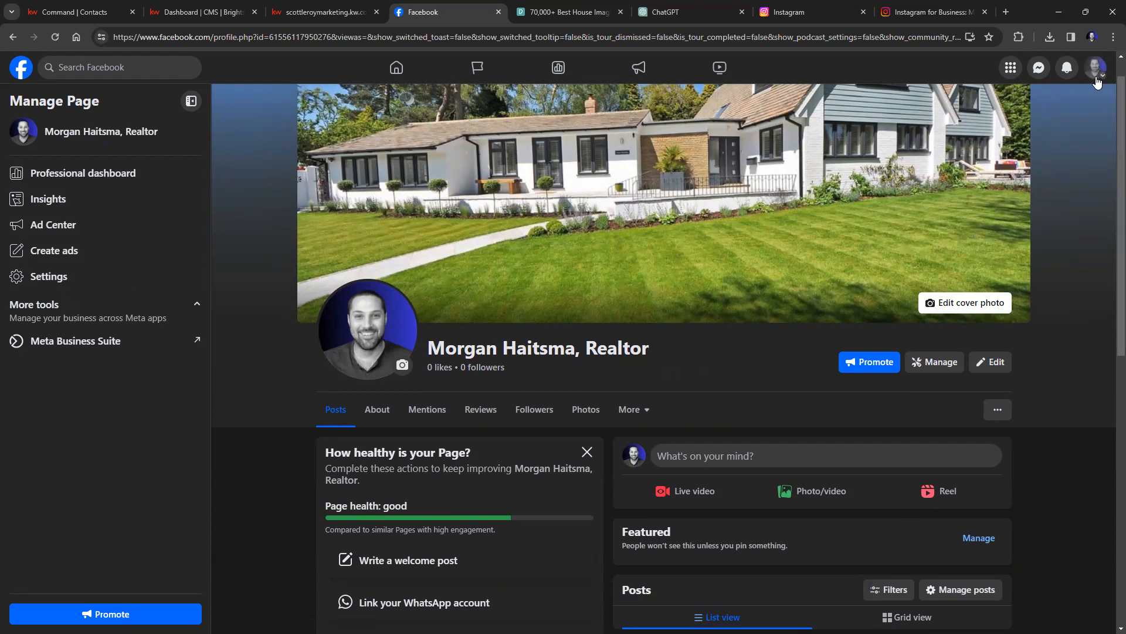
Look through the account and profile switching options, then close them.
click(1097, 75)
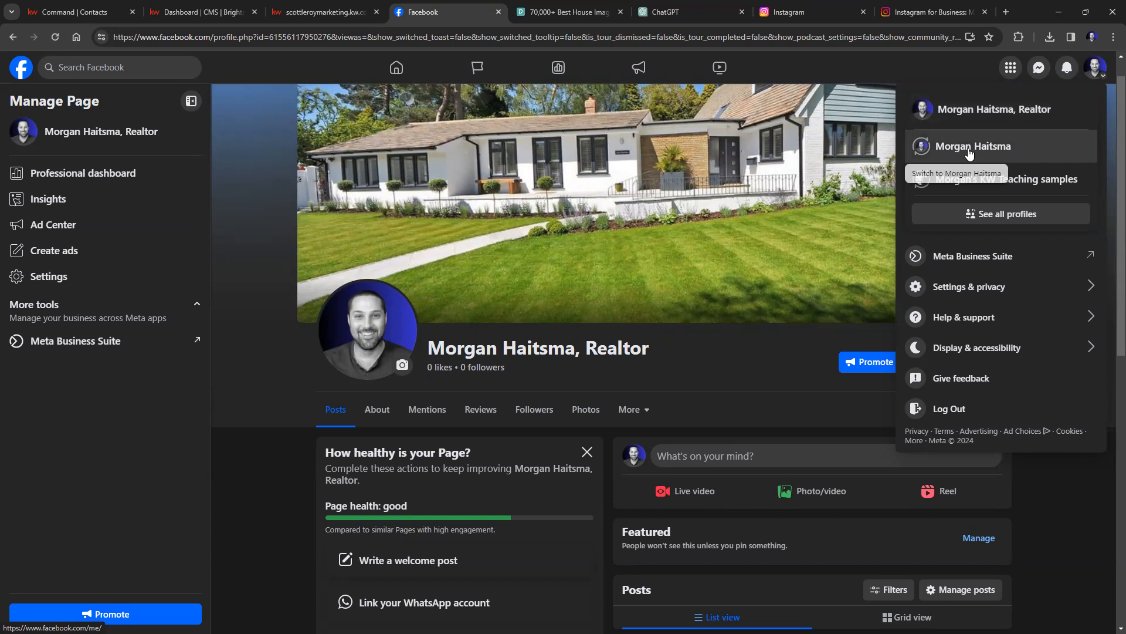
scroll(792, 422, down, 3)
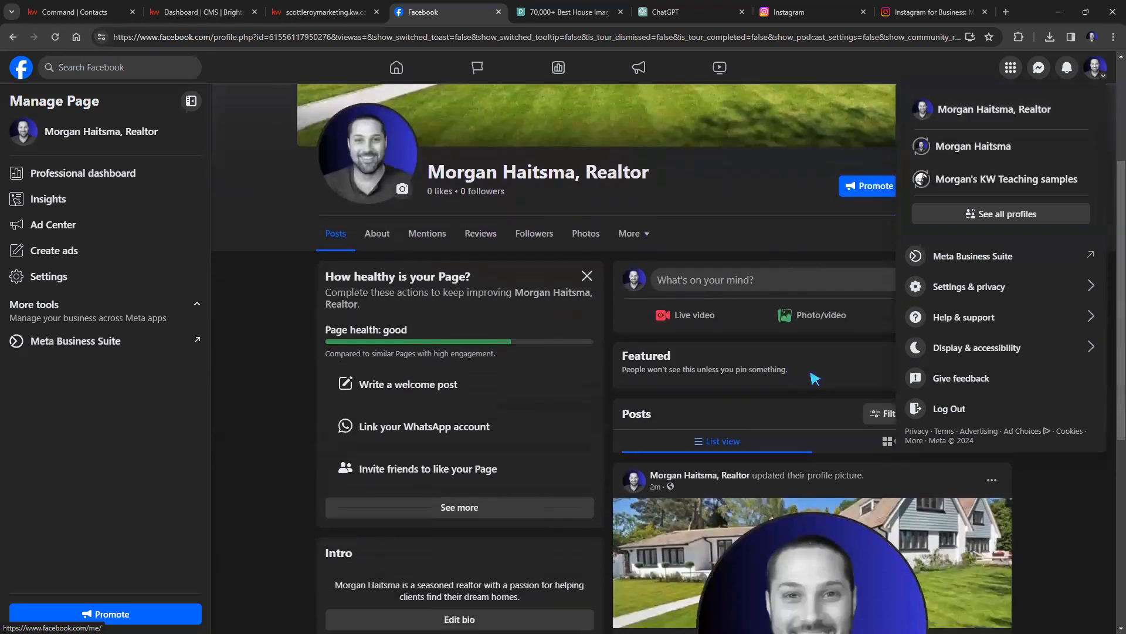
scroll(569, 468, up, 2)
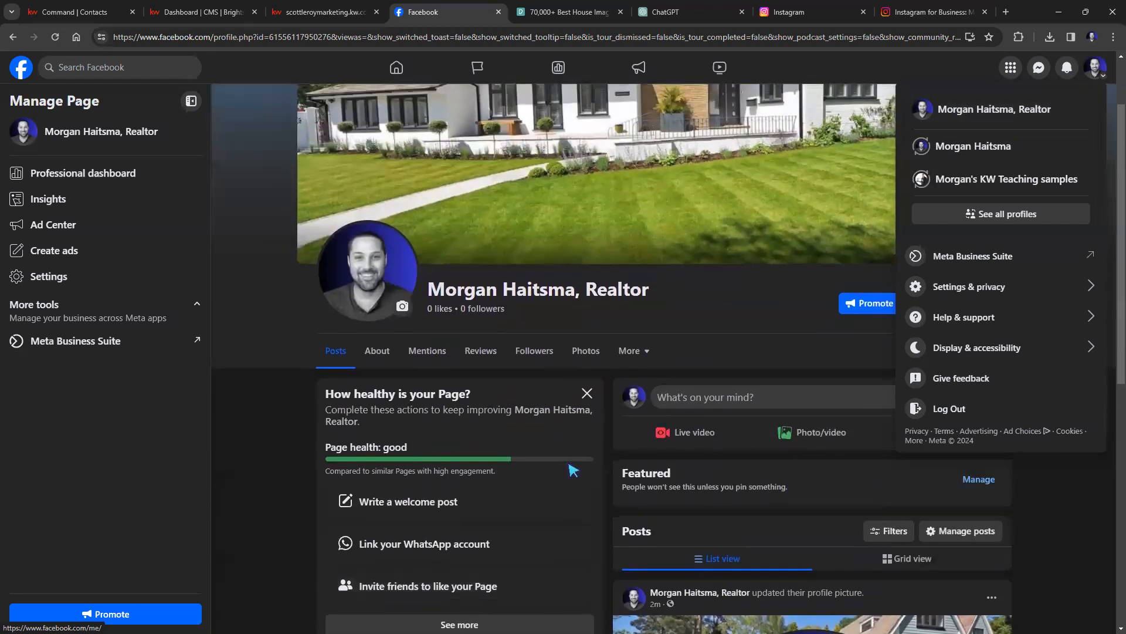
scroll(566, 467, up, 1)
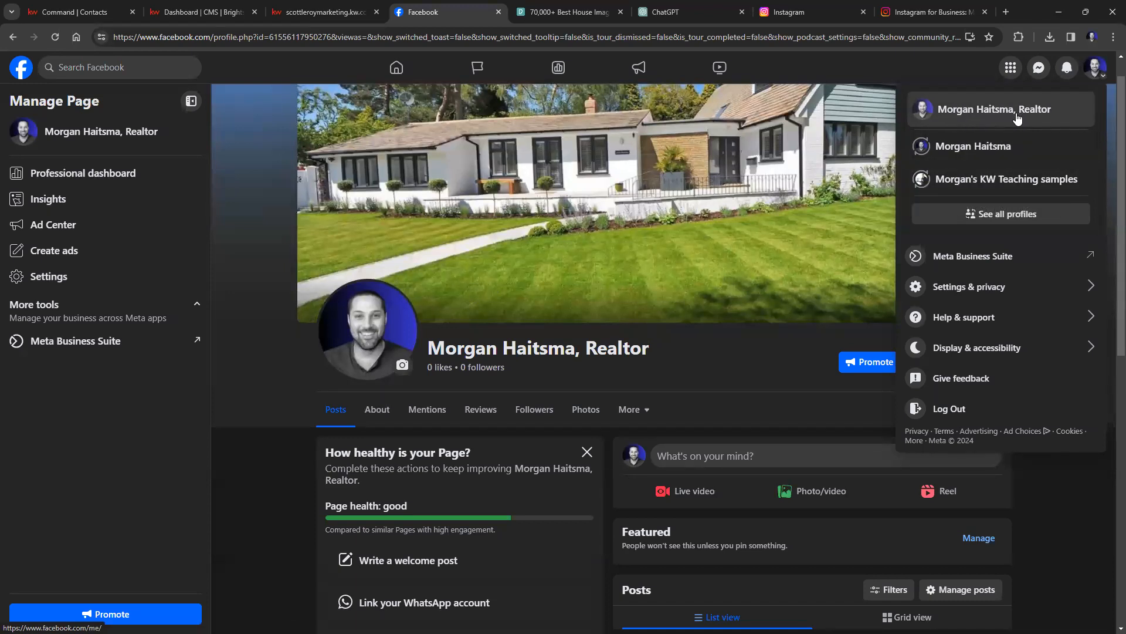
click(260, 397)
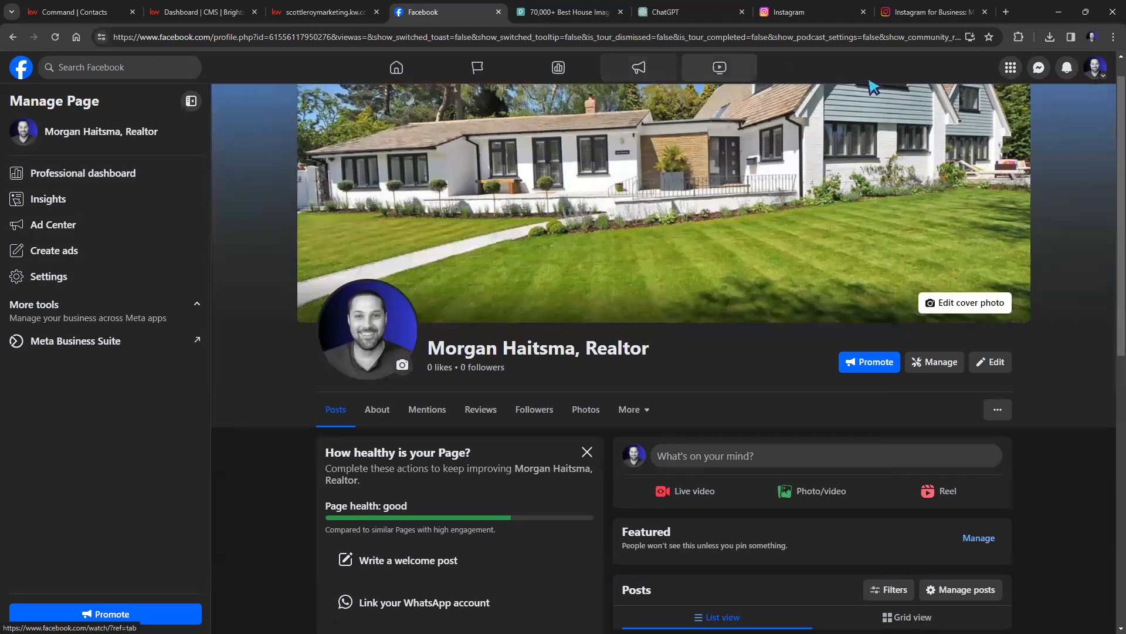
Switch to the personal profile and open the full Facebook features menu.
click(1094, 67)
click(990, 158)
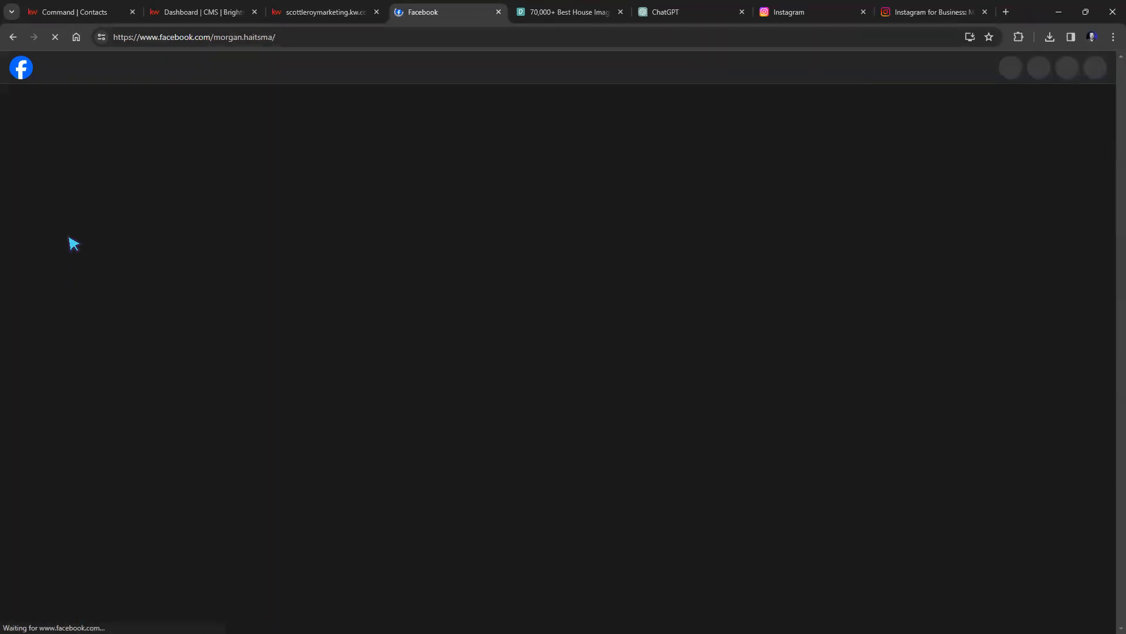
scroll(73, 247, down, 3)
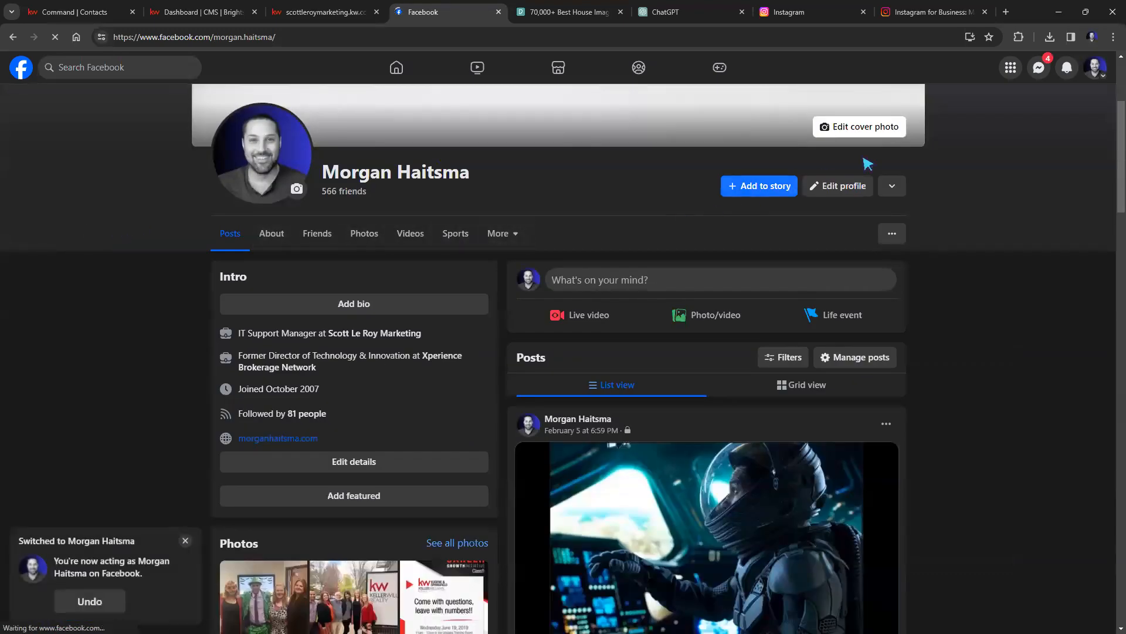
scroll(956, 159, up, 2)
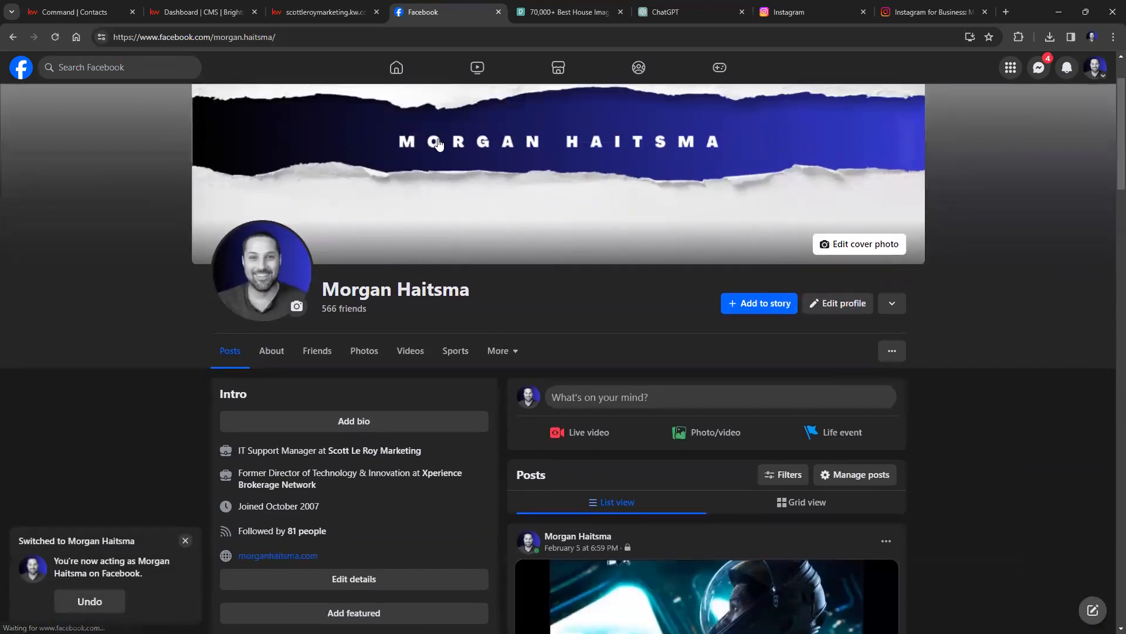
scroll(439, 143, up, 2)
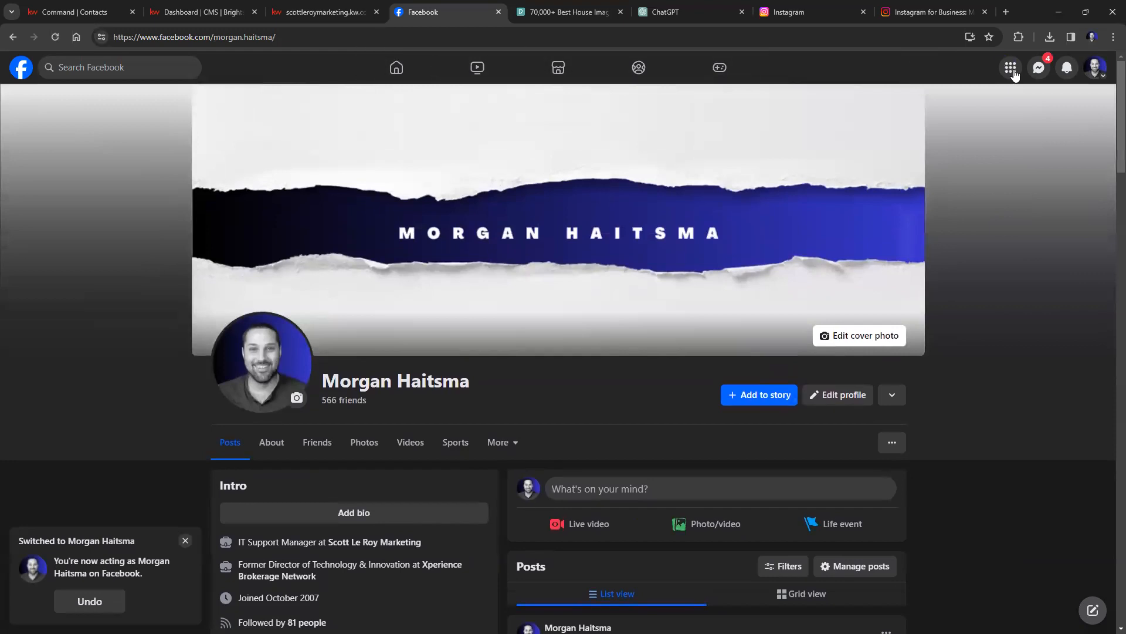
click(1014, 74)
Open the realtor Page from Pages you manage, switch into it, and view its Insights overview.
click(786, 368)
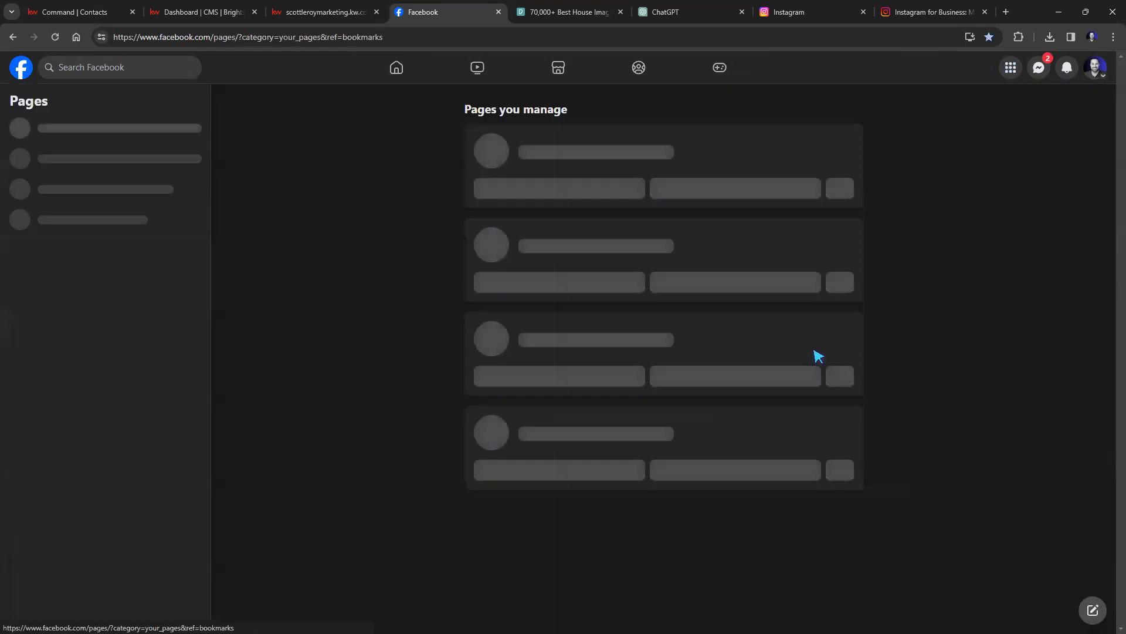
click(442, 141)
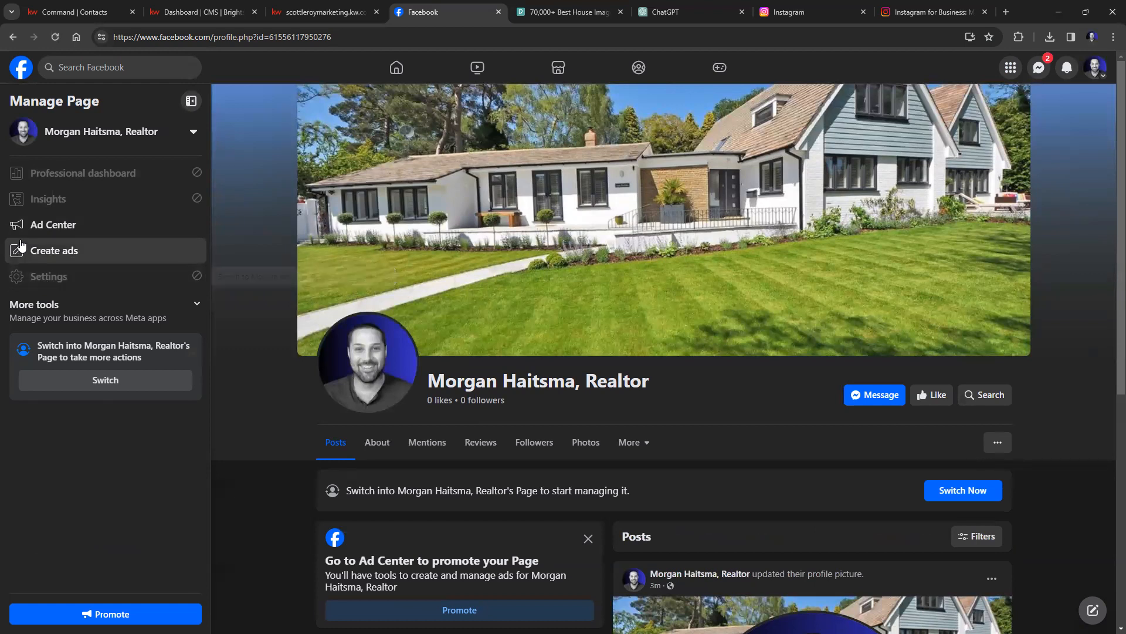
click(49, 204)
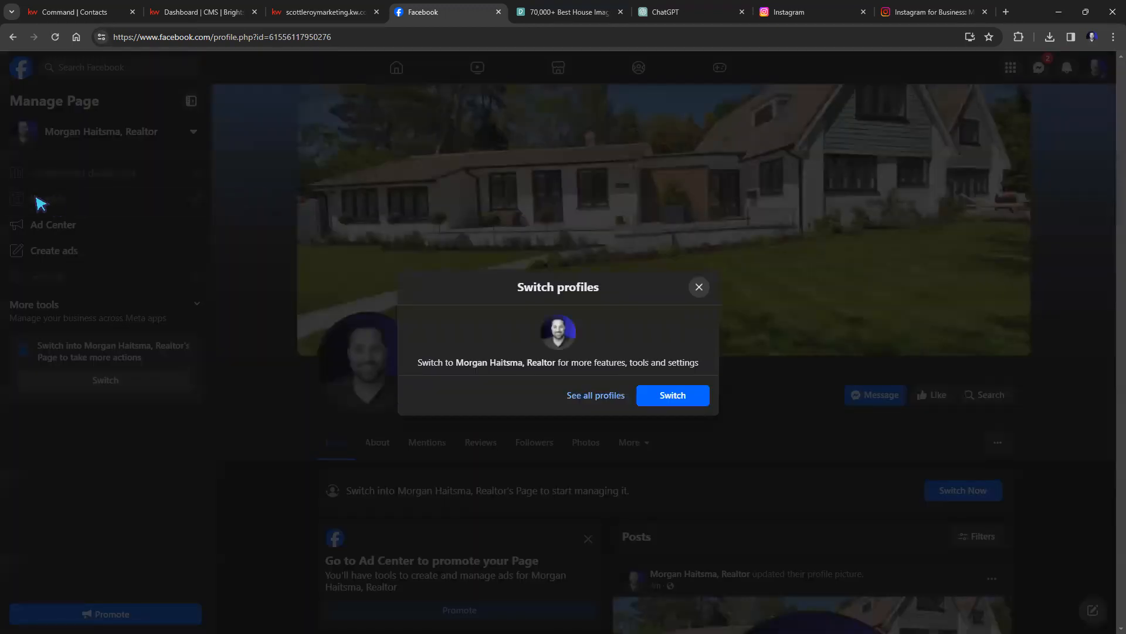
click(667, 397)
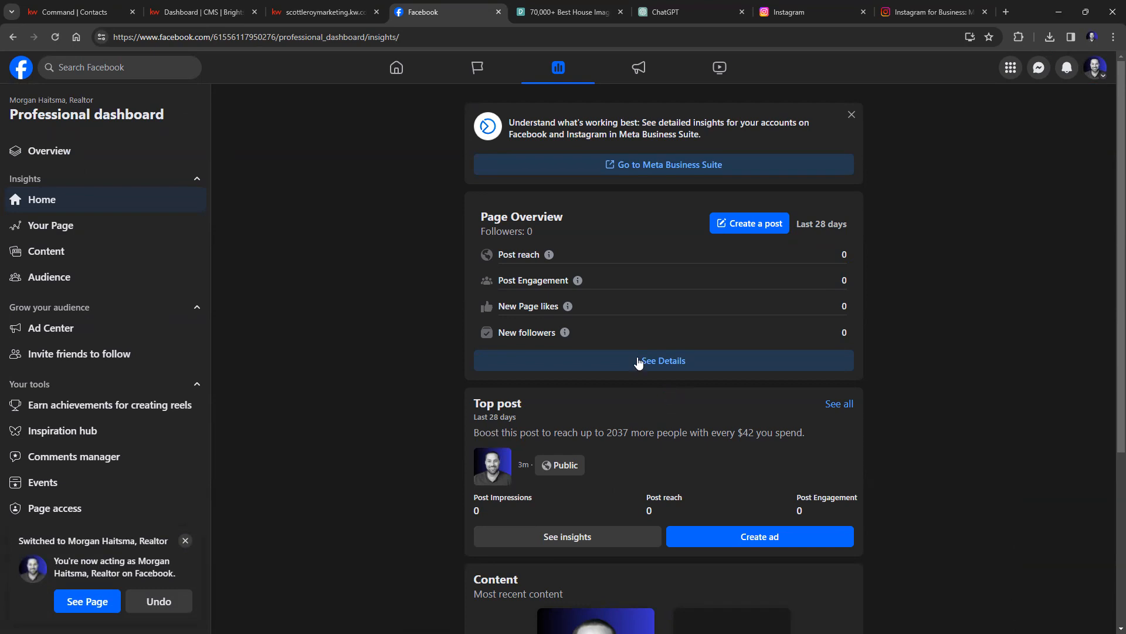
click(13, 37)
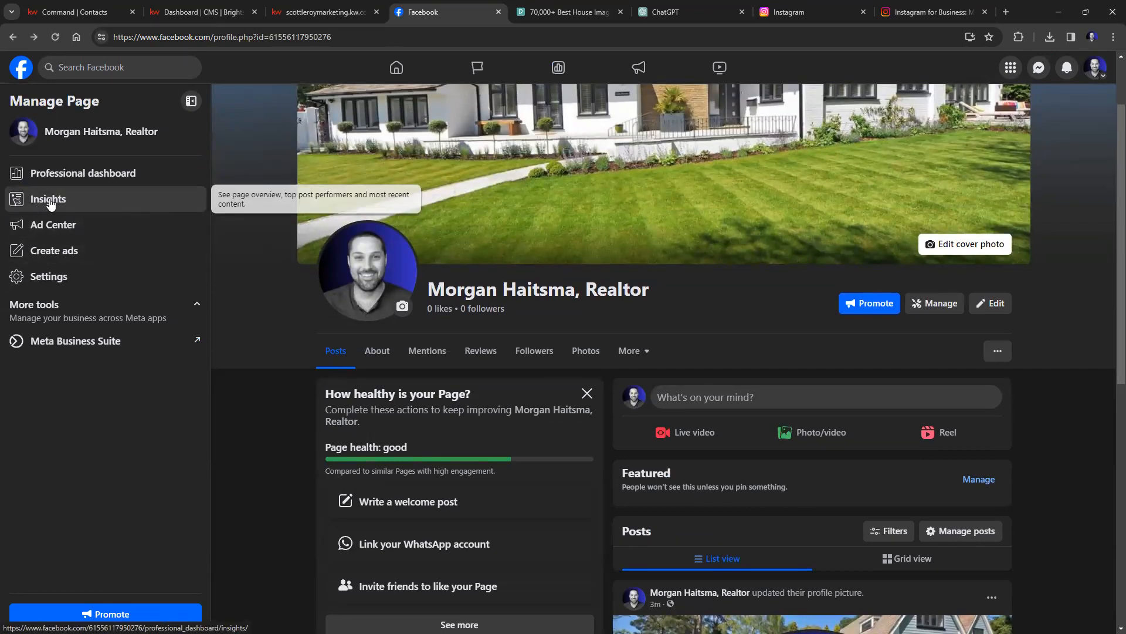
click(50, 201)
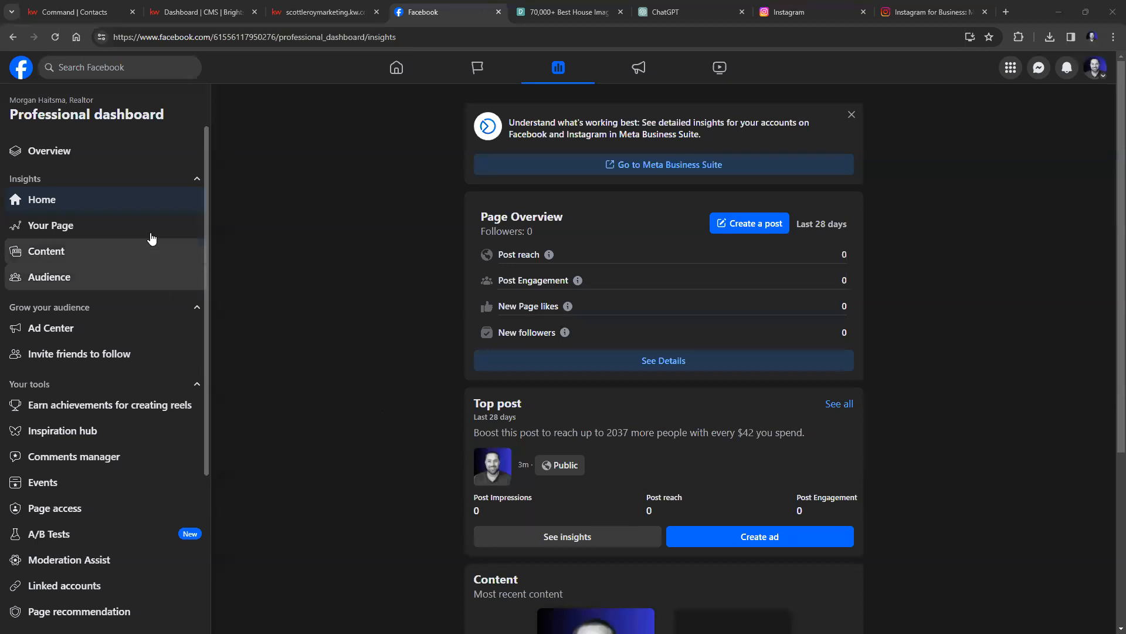
scroll(121, 551, down, 3)
scroll(120, 549, up, 5)
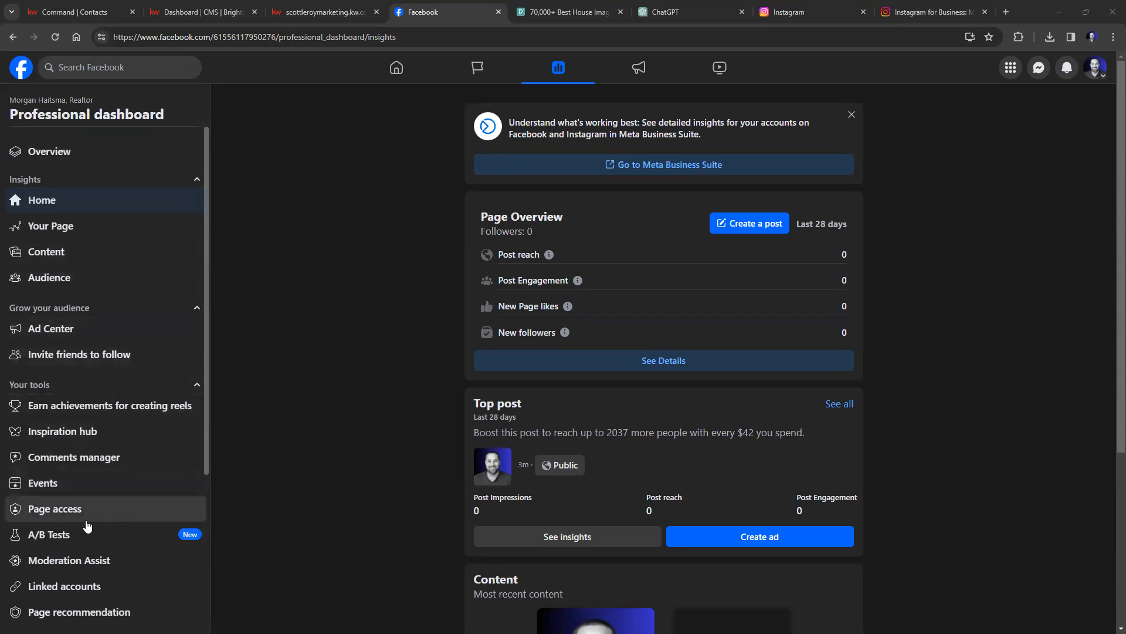
Invite the personal profile as a community manager in the Page access settings.
click(56, 511)
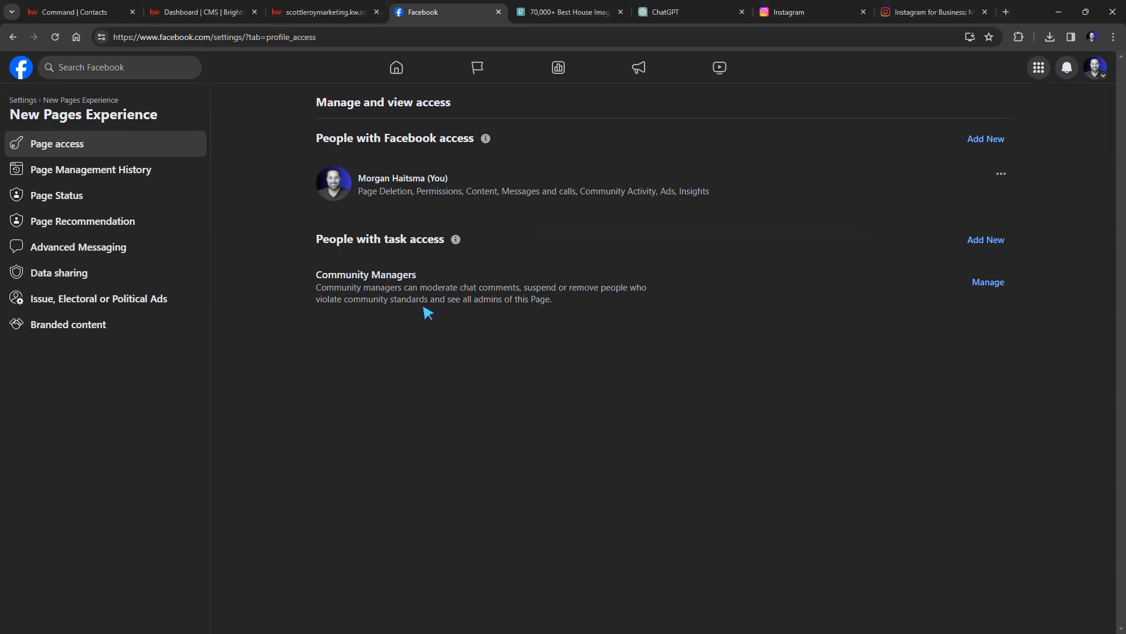
click(999, 282)
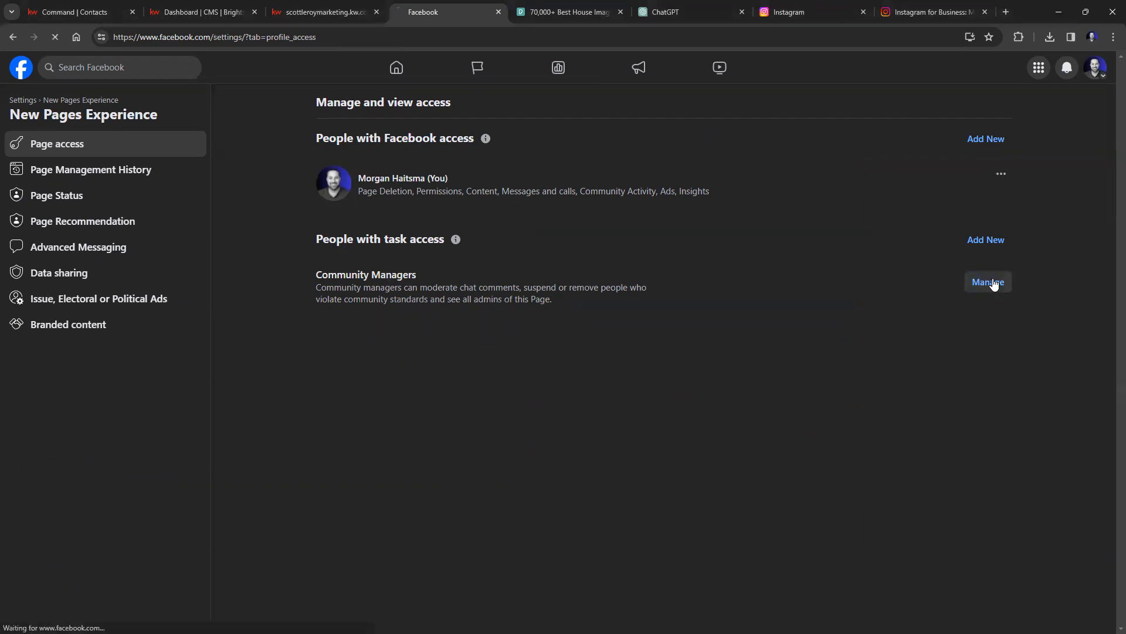
click(761, 230)
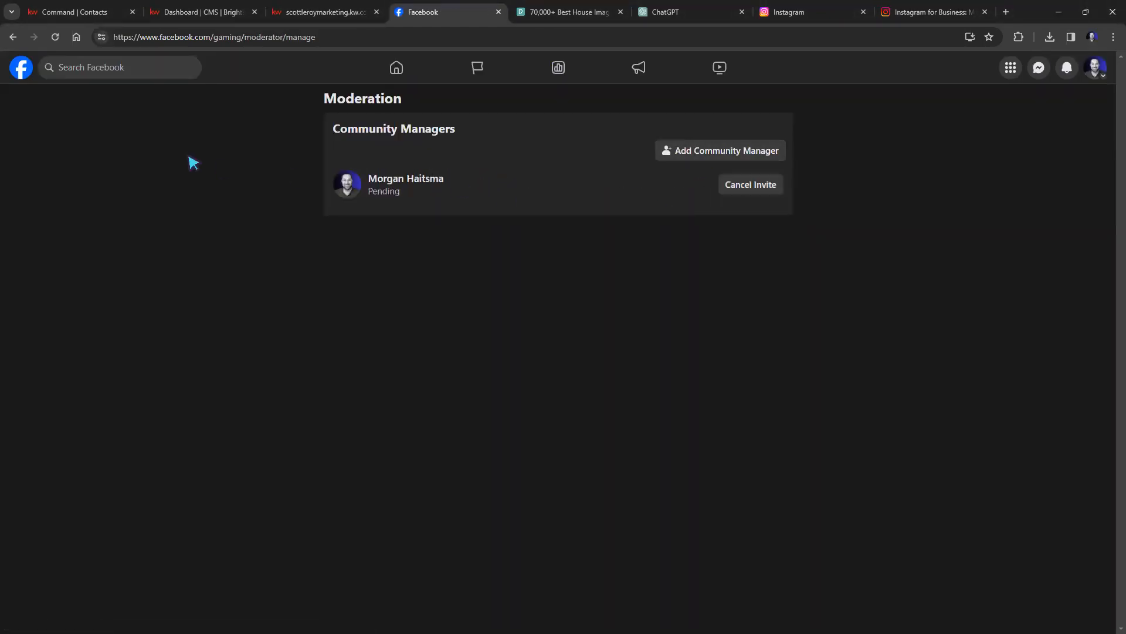
Go back to the realtor Page and open its Insights dashboard, scrolling its tools list.
click(12, 37)
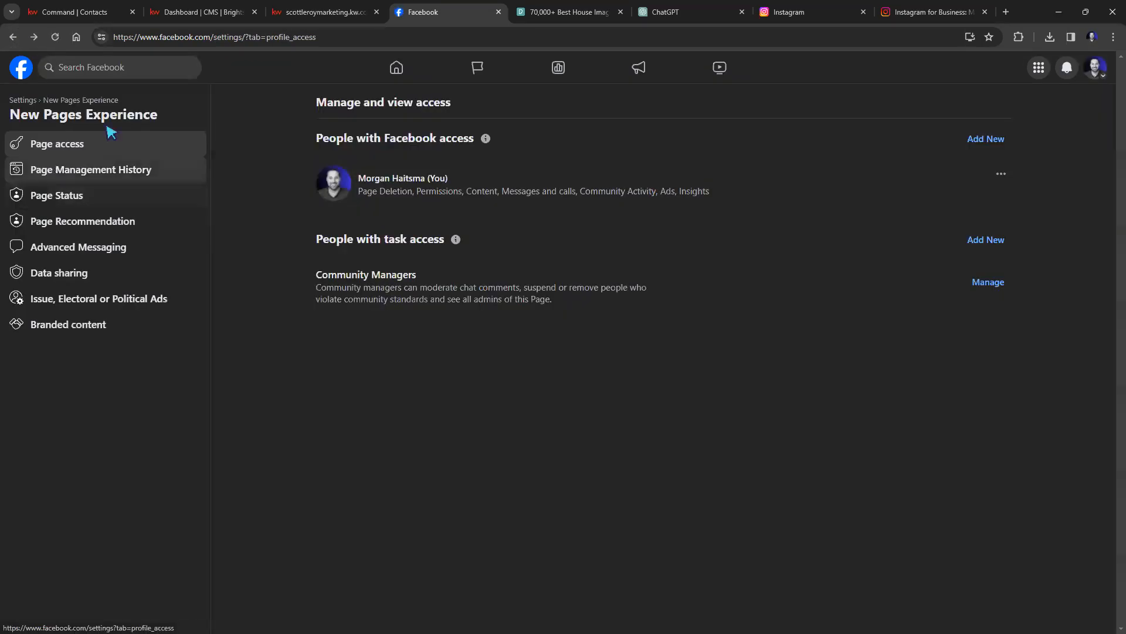
click(12, 37)
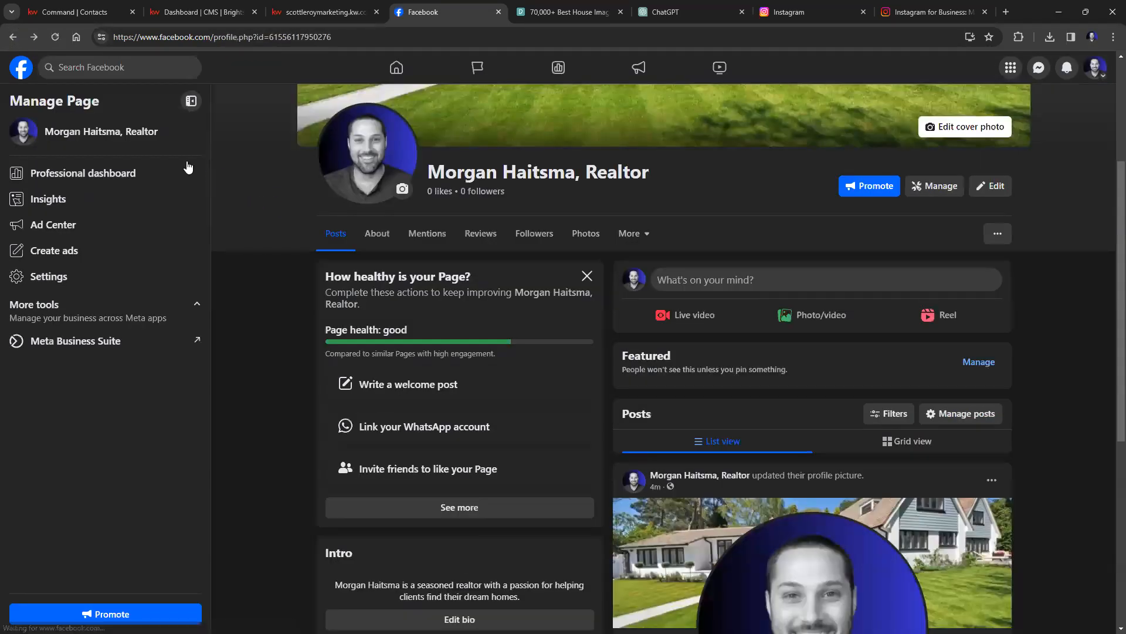
click(83, 208)
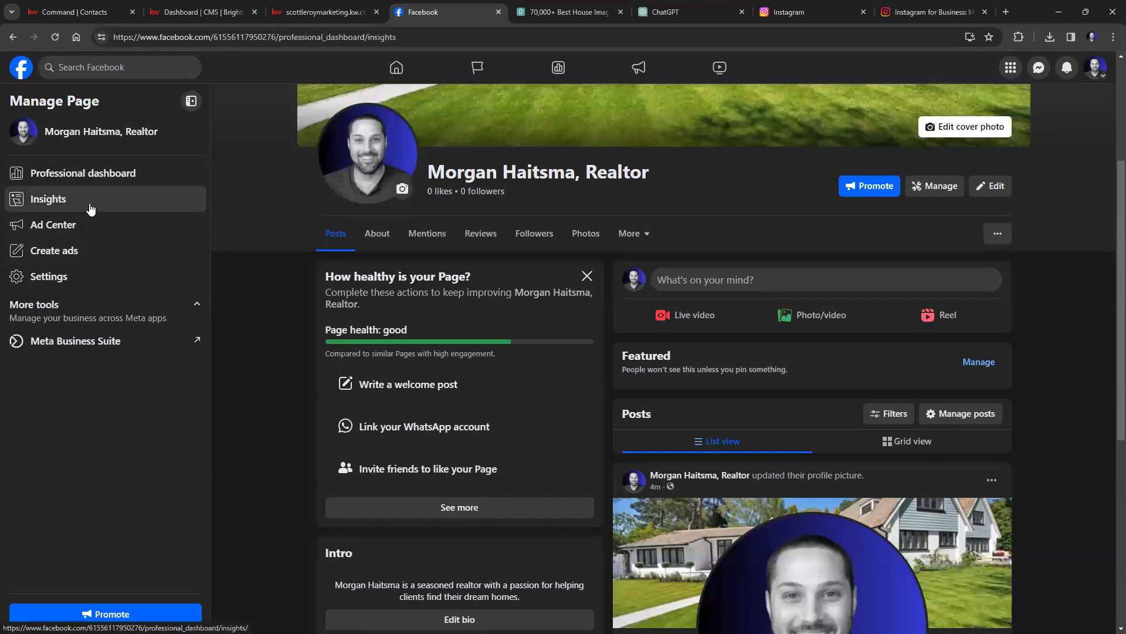
scroll(101, 227, down, 2)
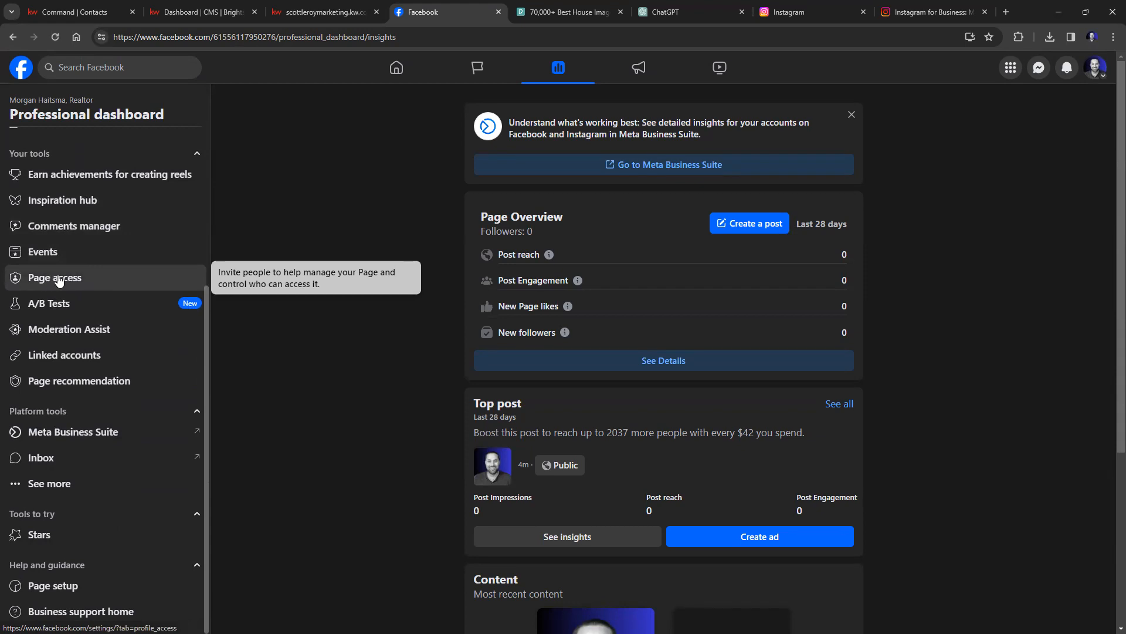
Open the Page's Linked accounts settings, then switch over to the Instagram tab.
click(60, 359)
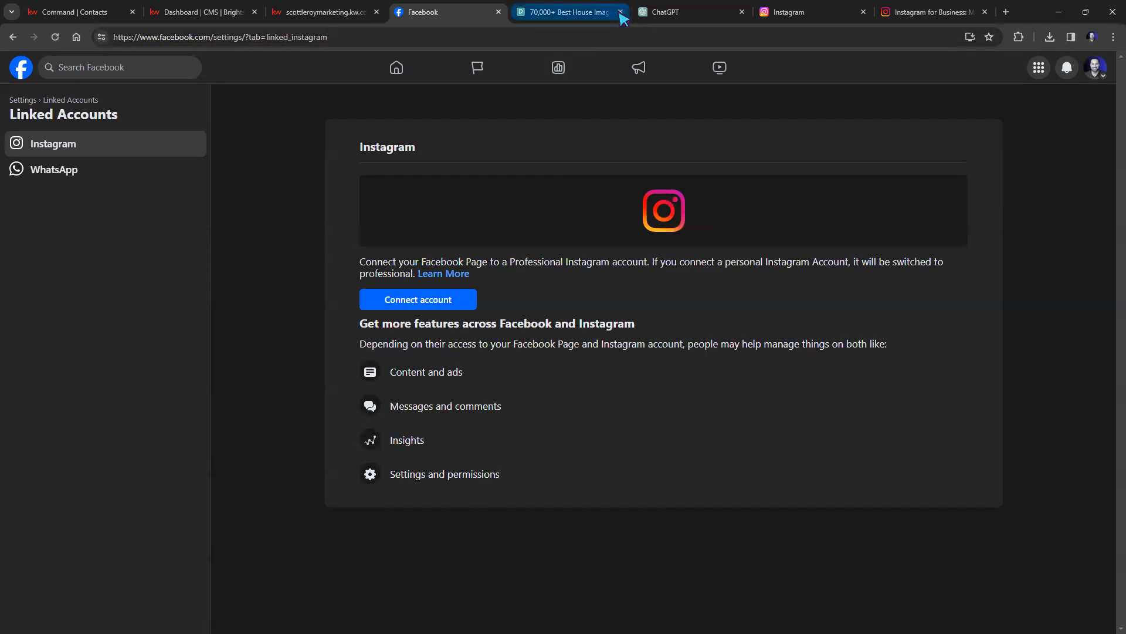
click(799, 22)
Copy the business.instagram.com address and go back to the Instagram home feed.
click(927, 12)
click(190, 38)
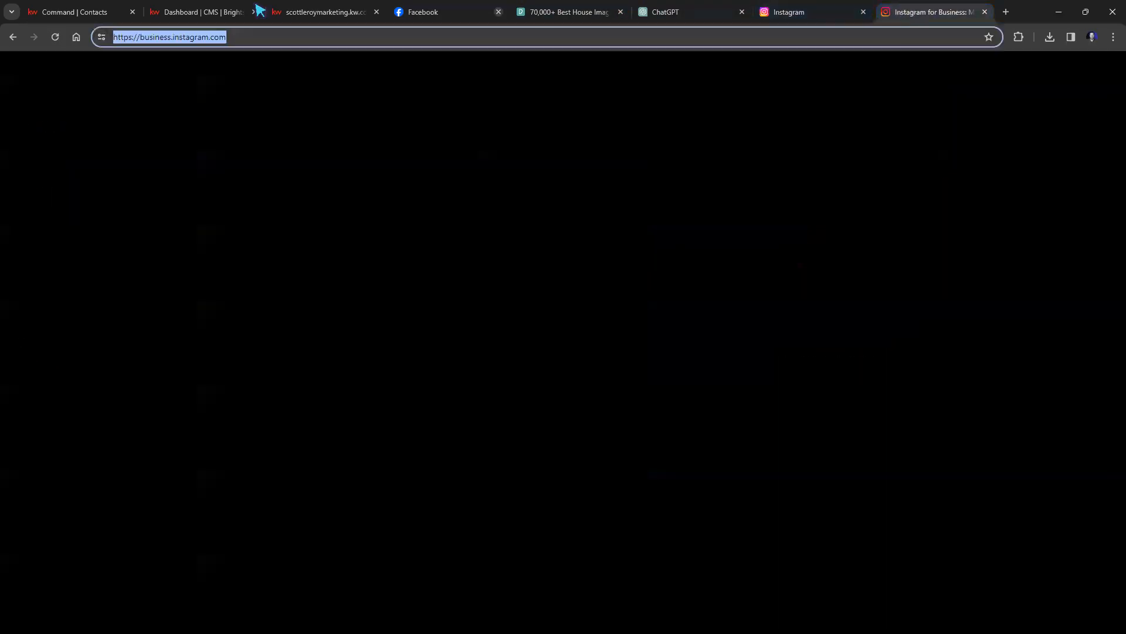
right_click(190, 38)
click(229, 143)
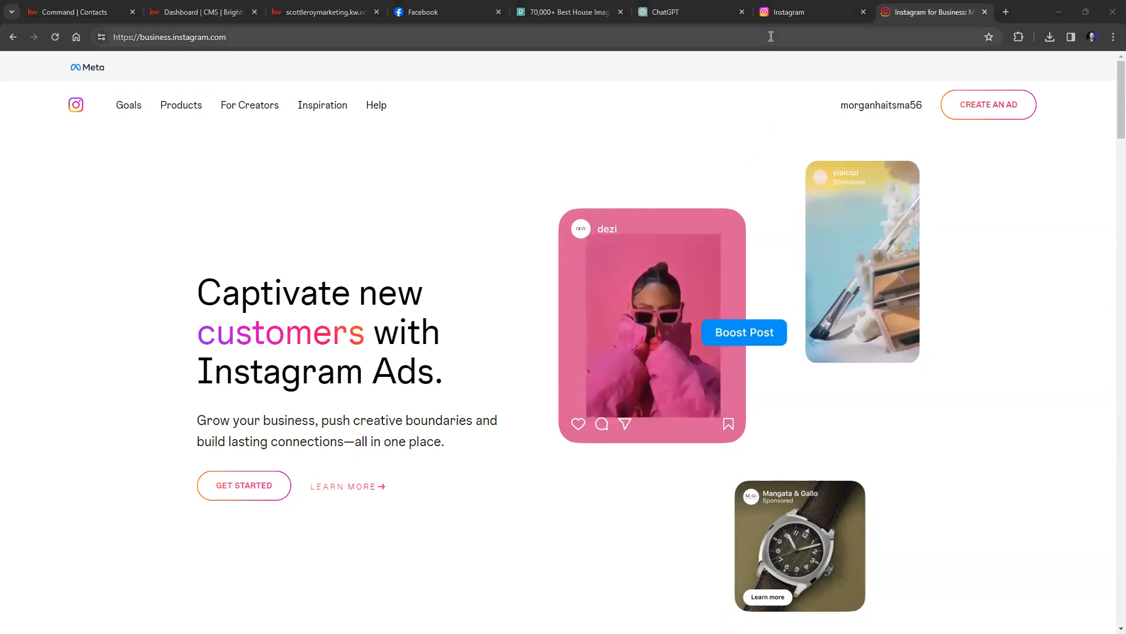
click(790, 12)
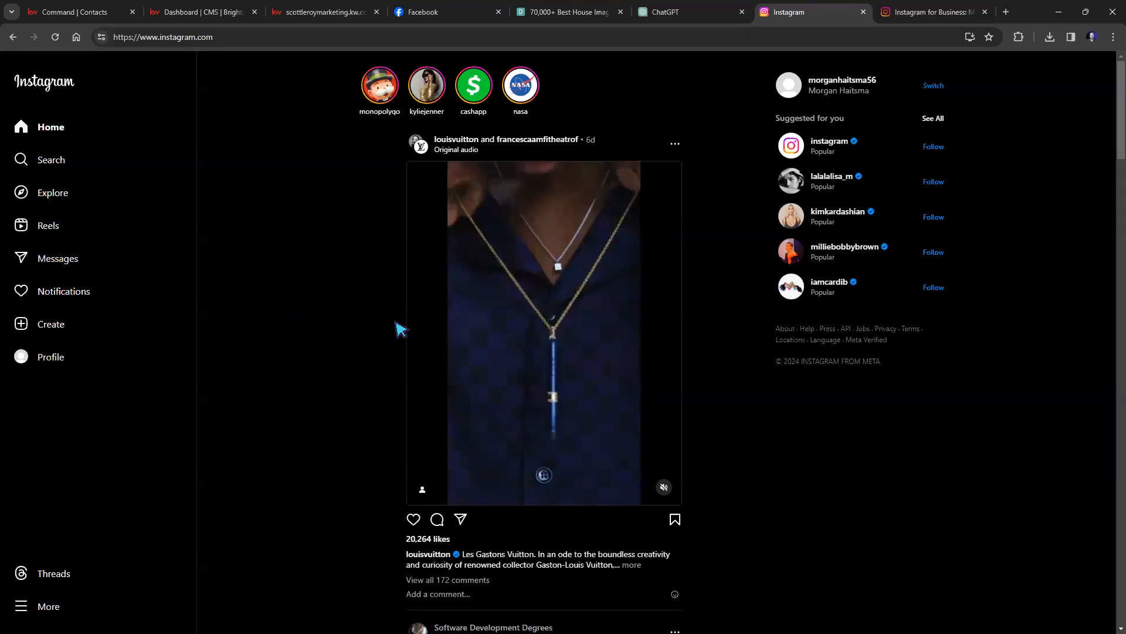
click(44, 604)
click(68, 373)
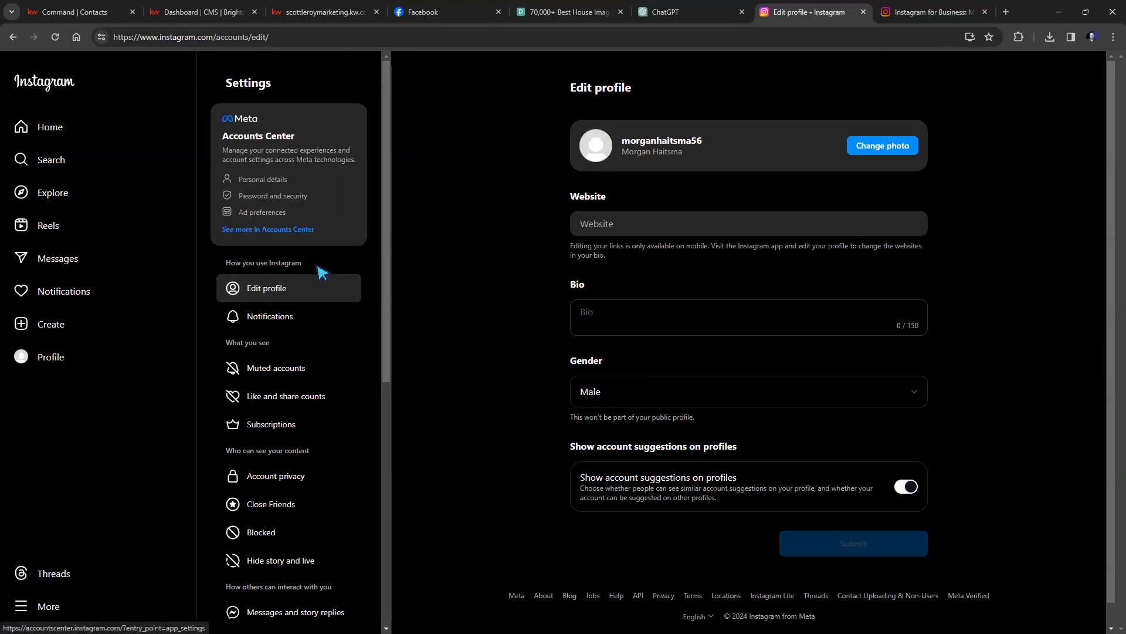
scroll(321, 270, down, 1)
scroll(317, 271, down, 2)
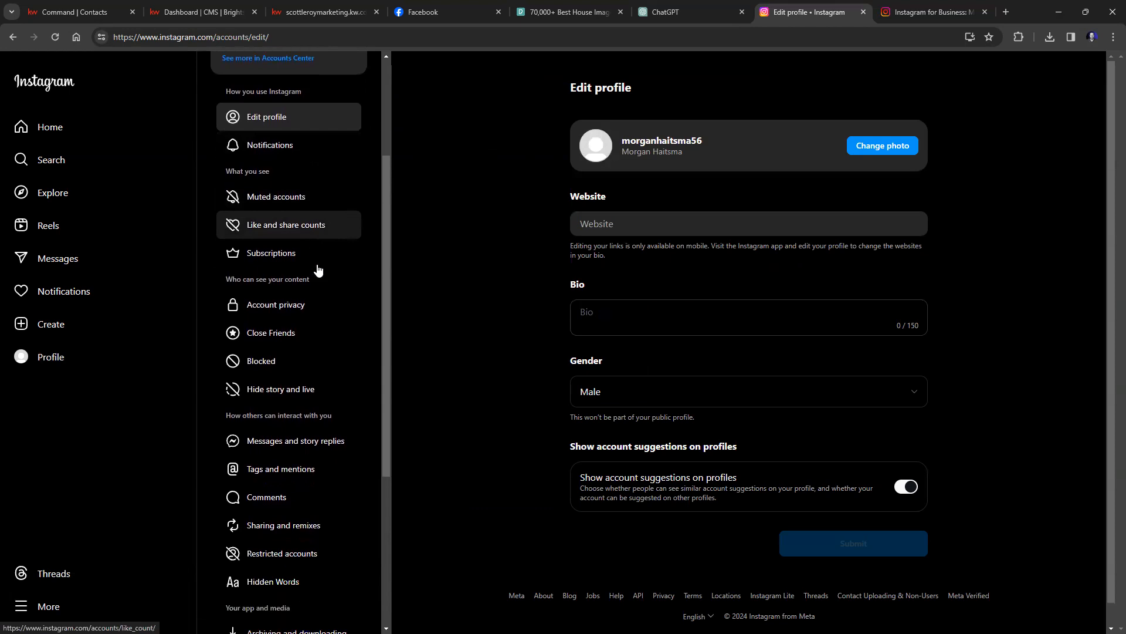
scroll(340, 282, down, 2)
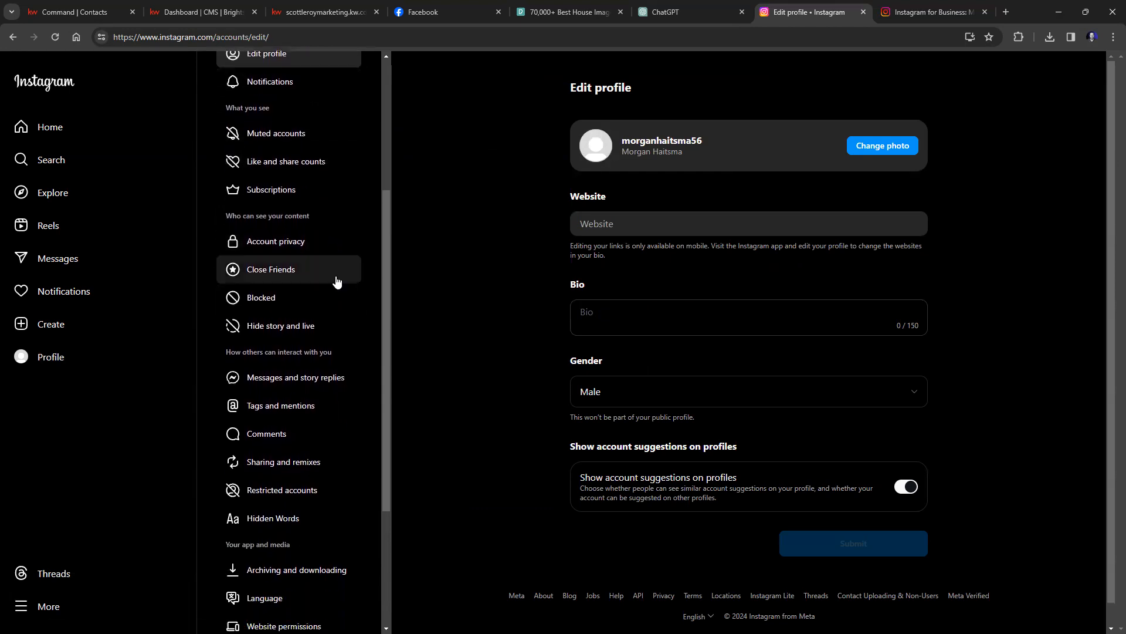
scroll(337, 283, down, 3)
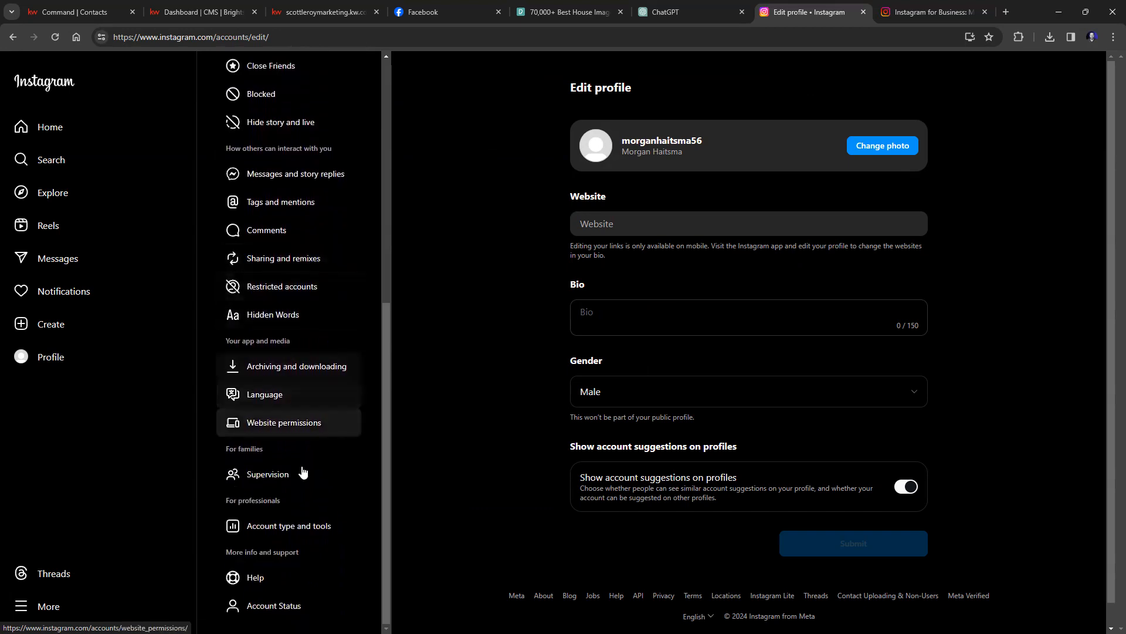
click(271, 530)
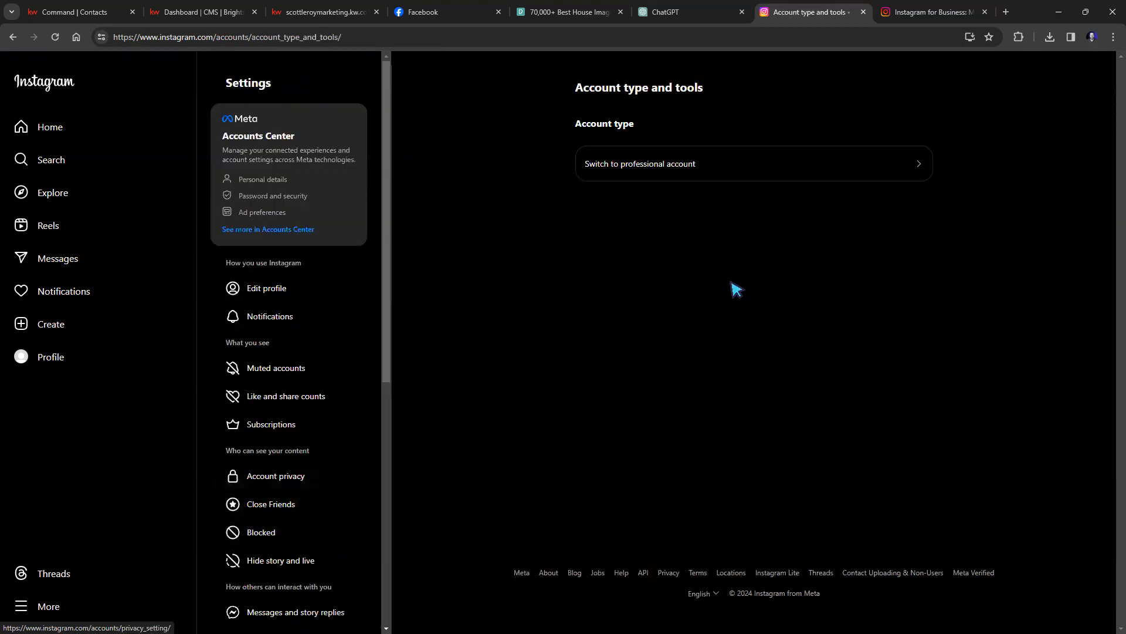
click(805, 157)
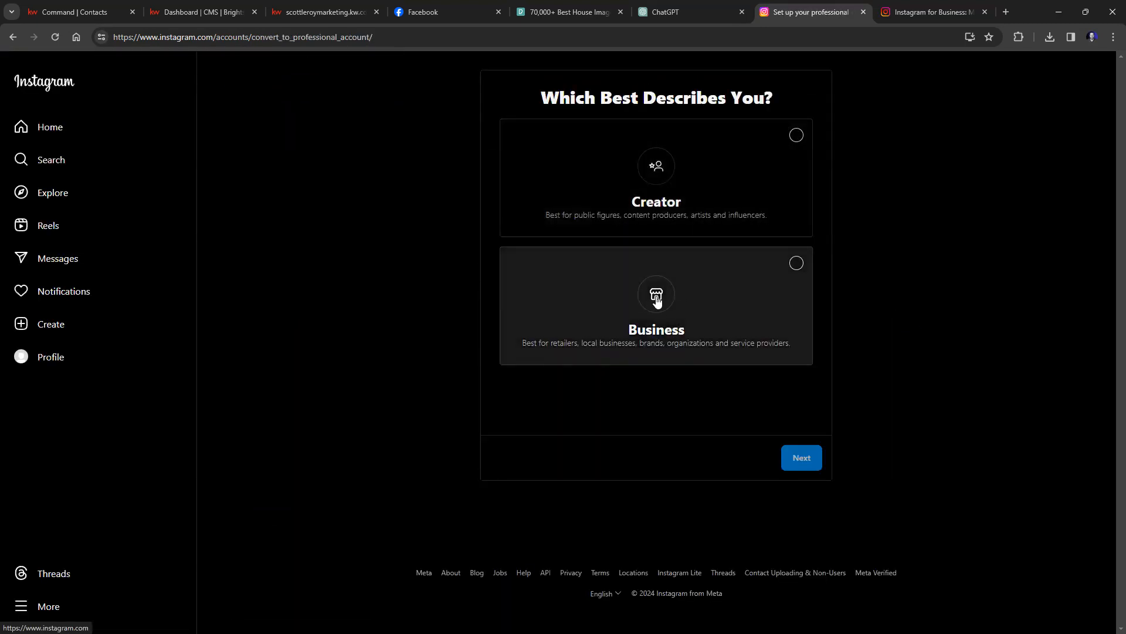
click(12, 36)
click(12, 36)
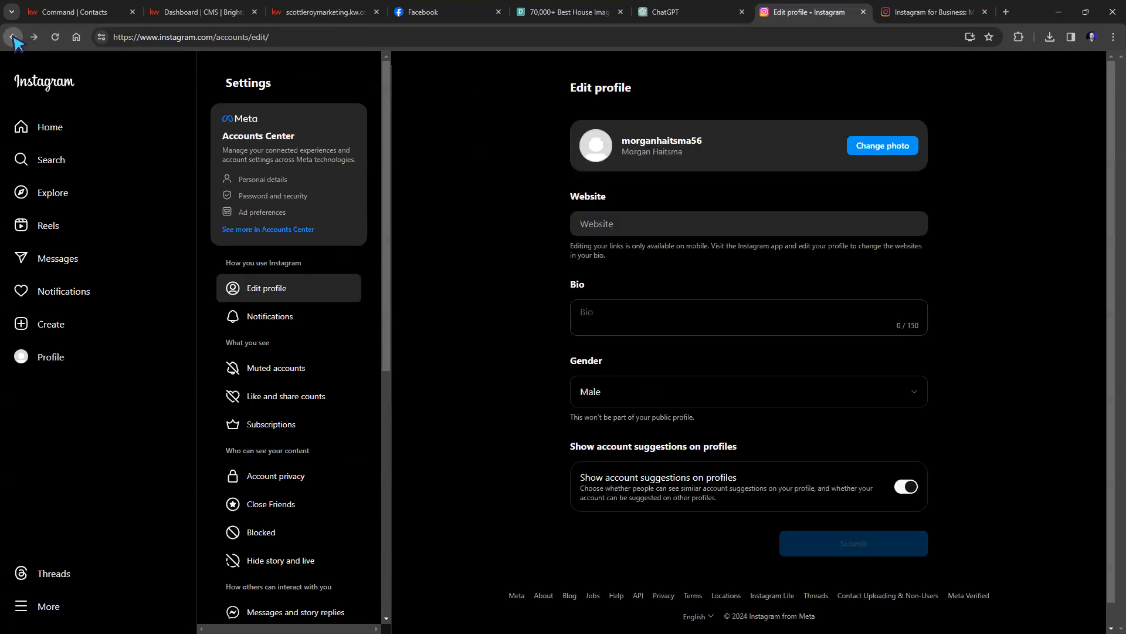
click(12, 37)
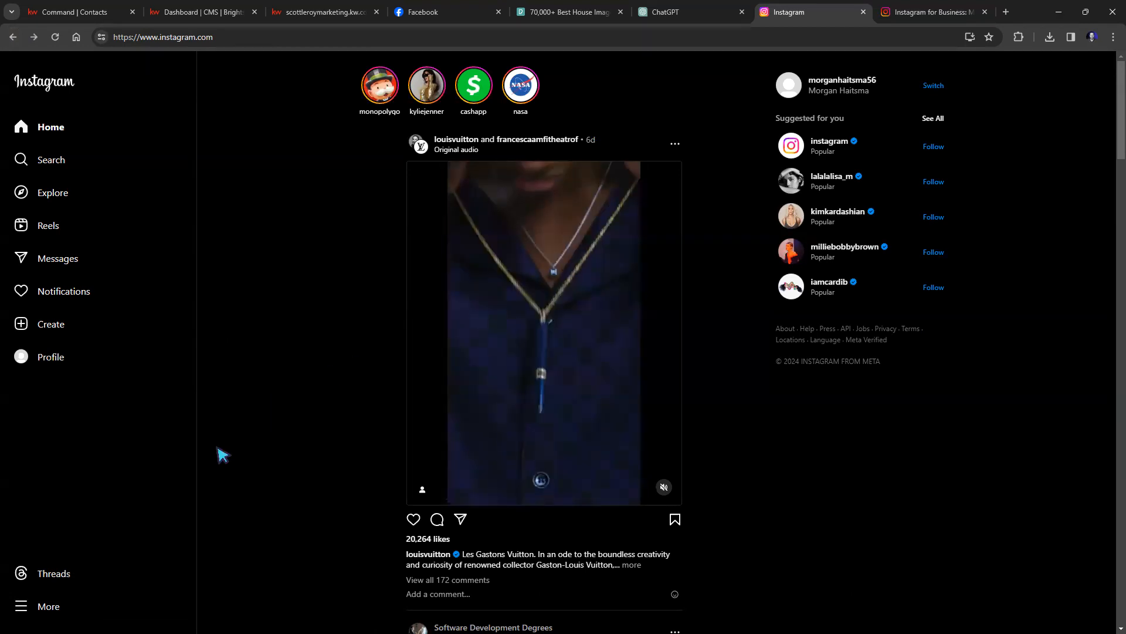
Go to Settings > Account type and tools and choose Switch to professional account.
click(37, 608)
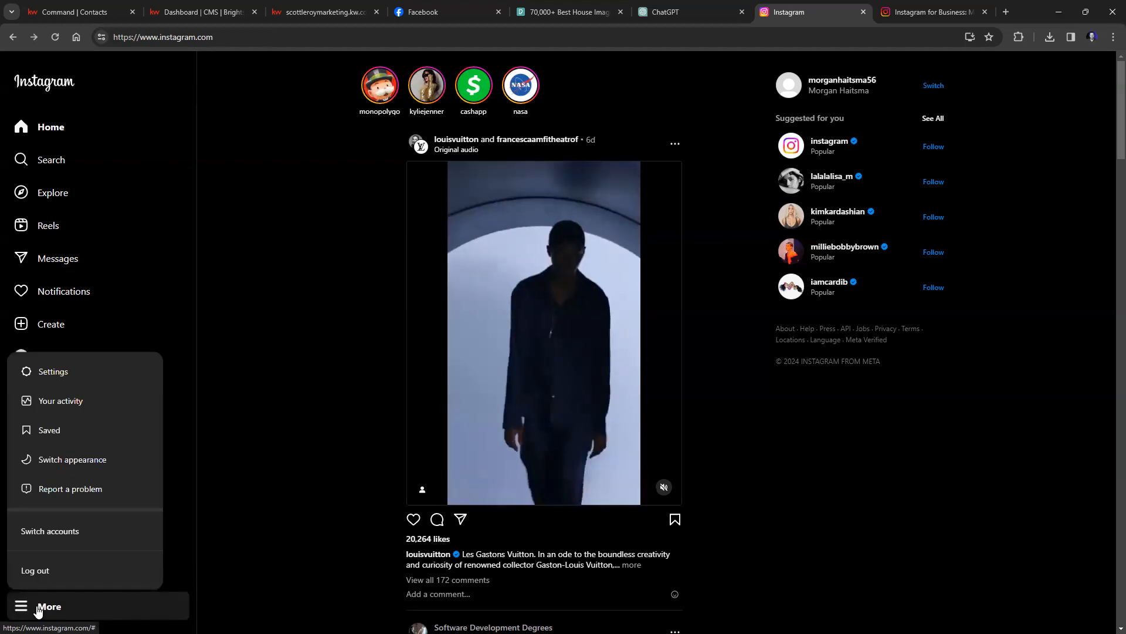
click(83, 372)
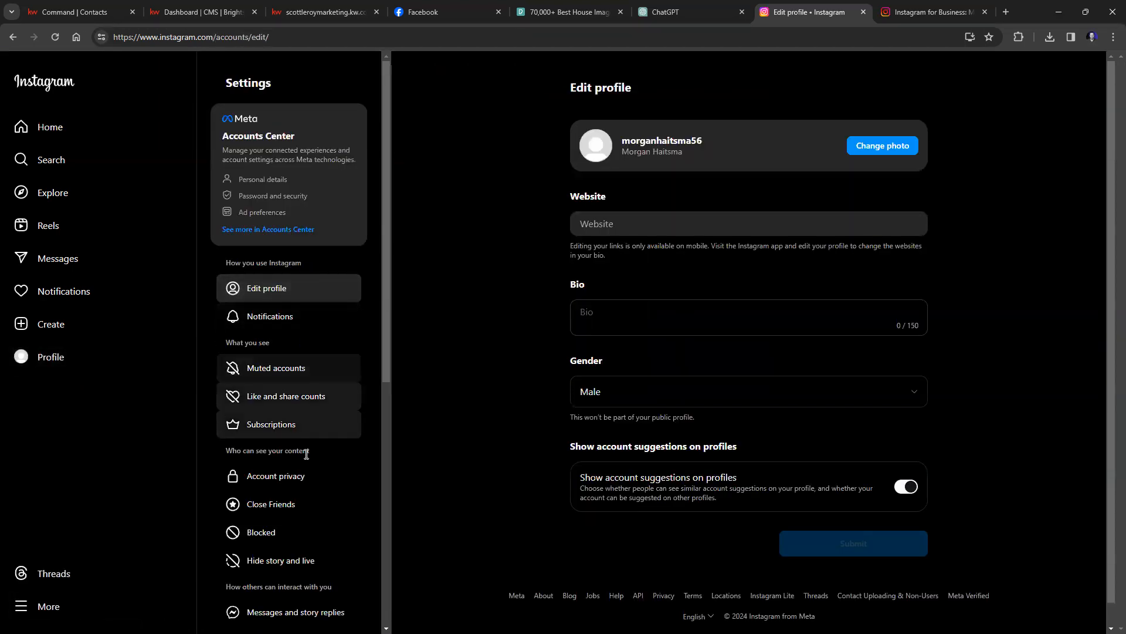
scroll(317, 543, down, 3)
scroll(317, 545, down, 5)
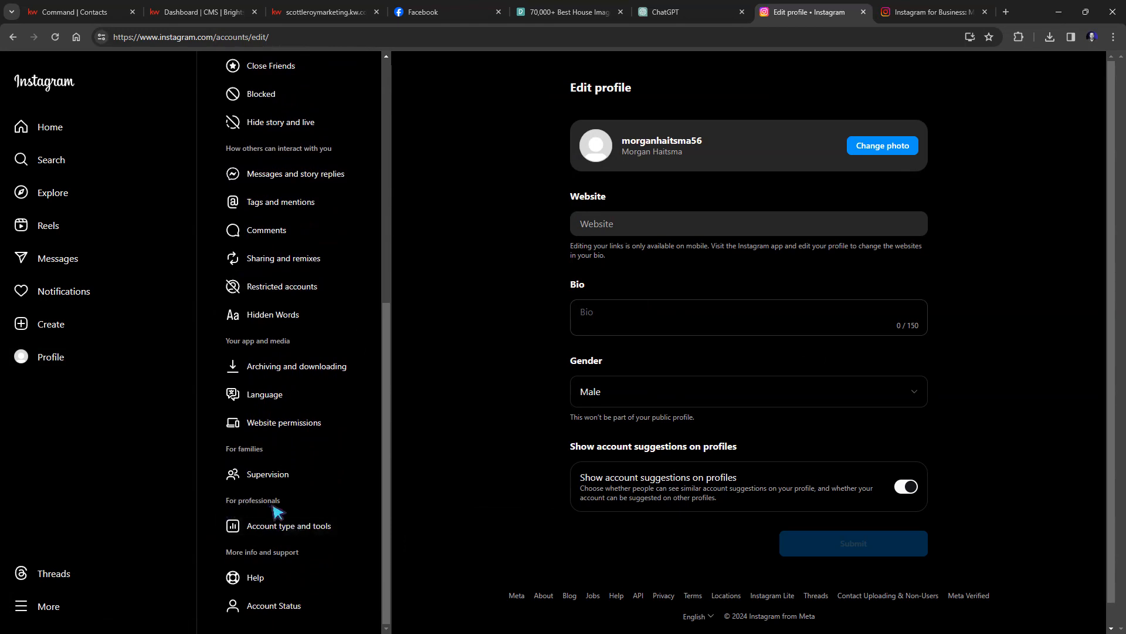
click(277, 530)
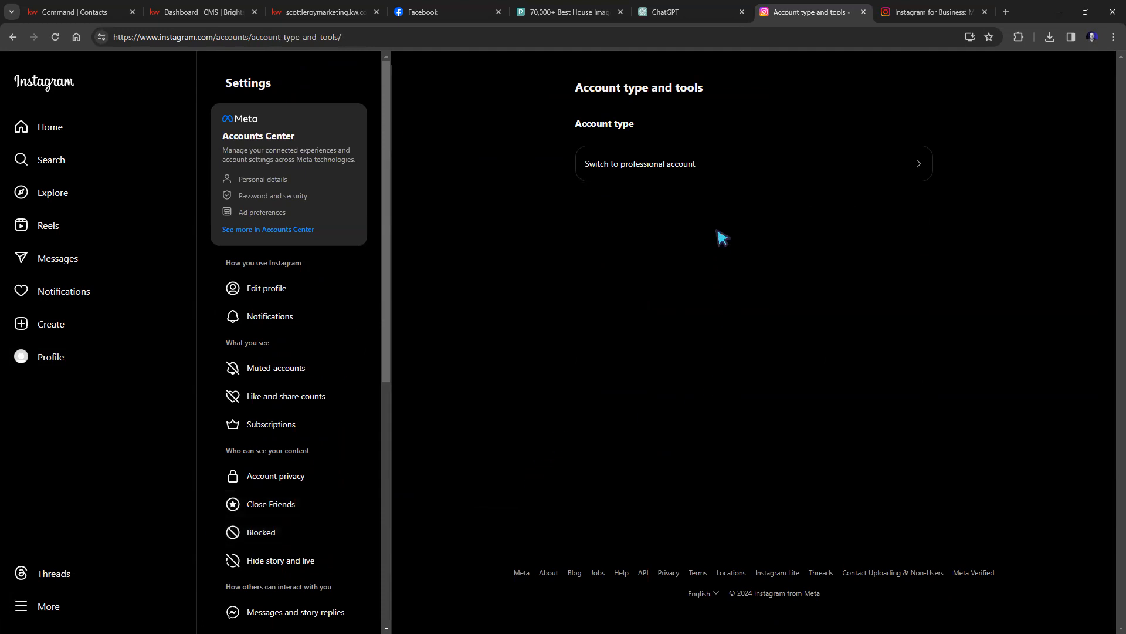
click(922, 175)
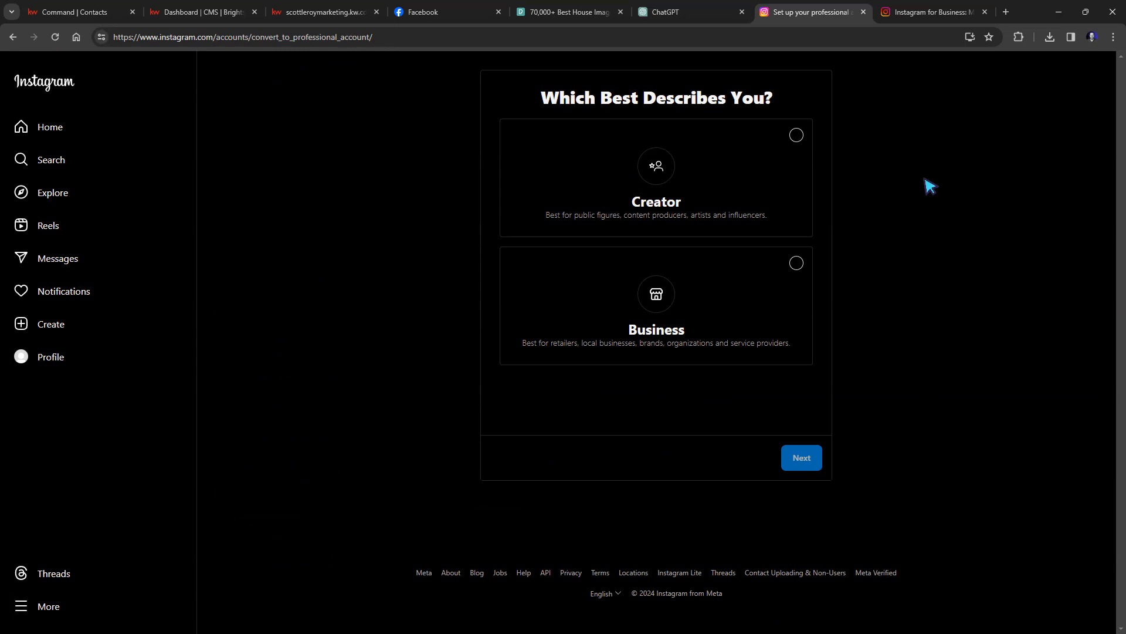
Choose Business as the professional account type and continue to categories.
click(763, 283)
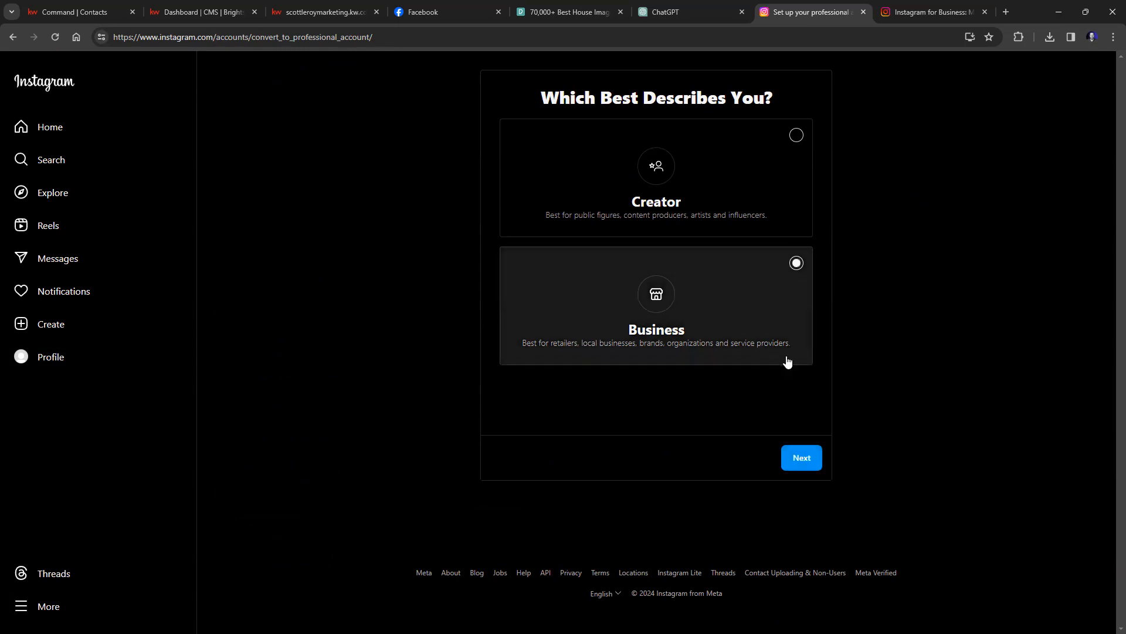
click(804, 460)
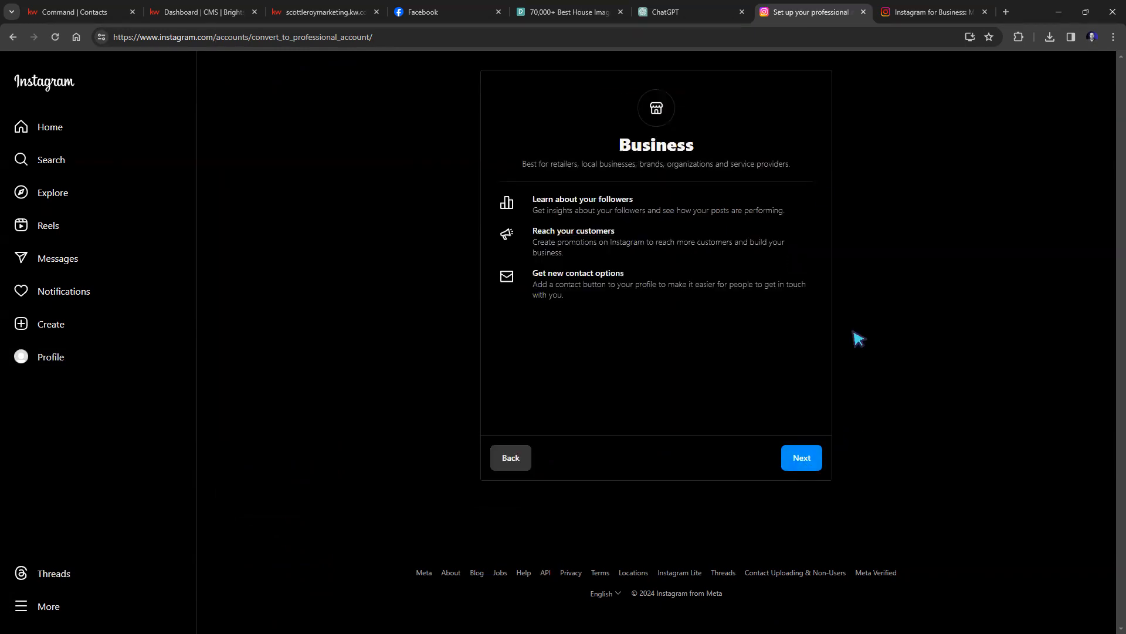
click(795, 451)
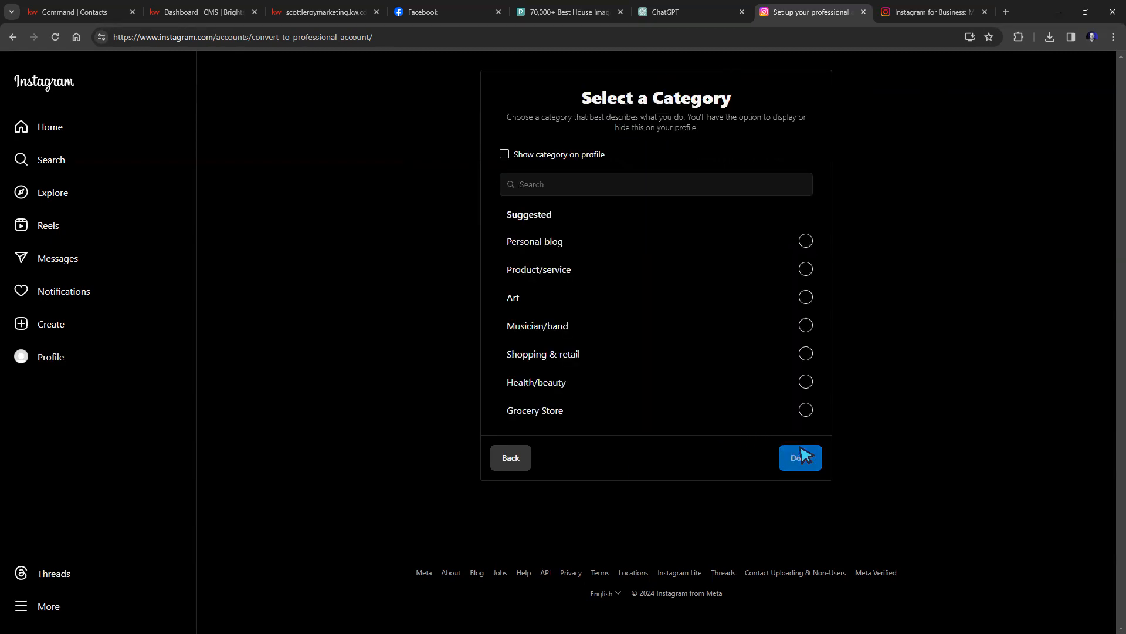
Search categories for 'Re' and confirm Real Estate Agent as the category.
click(613, 193)
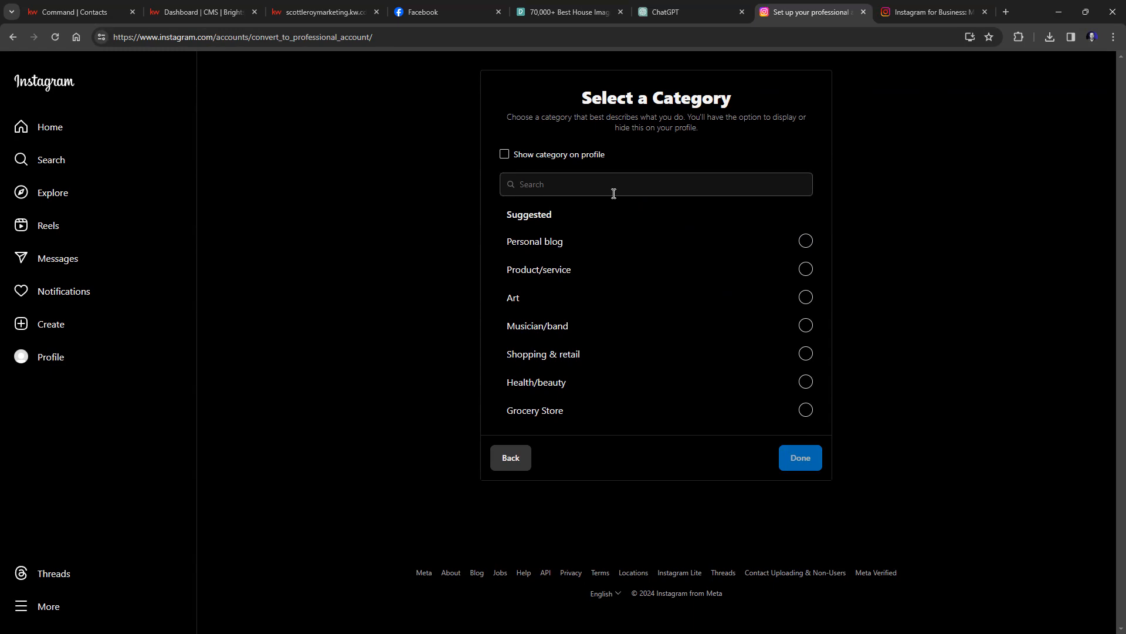
text(Real Estate)
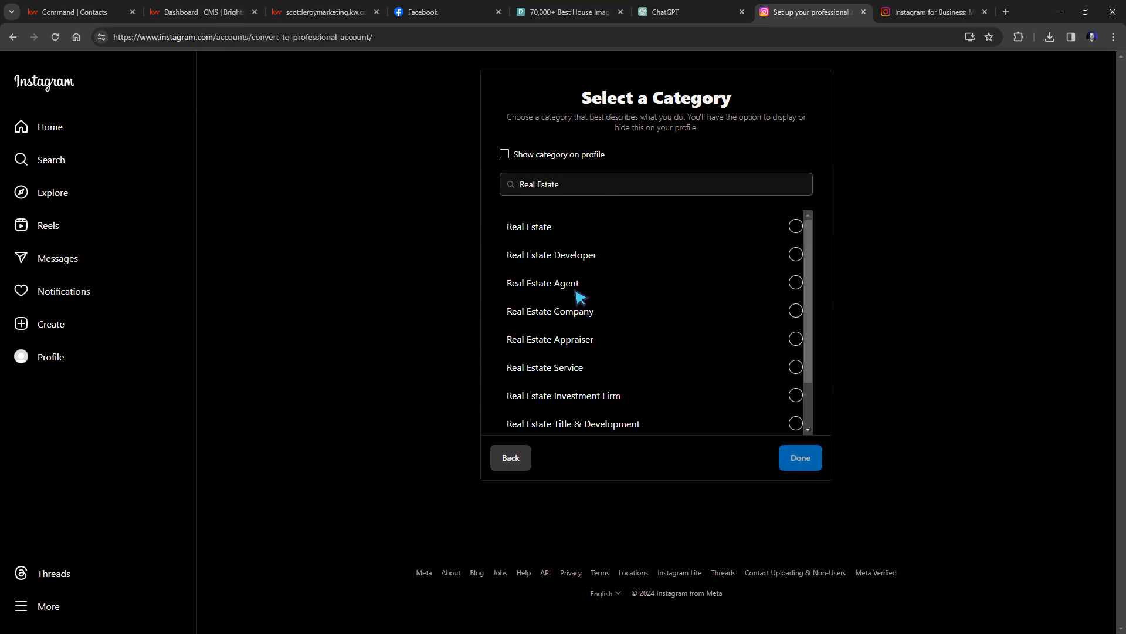
click(793, 285)
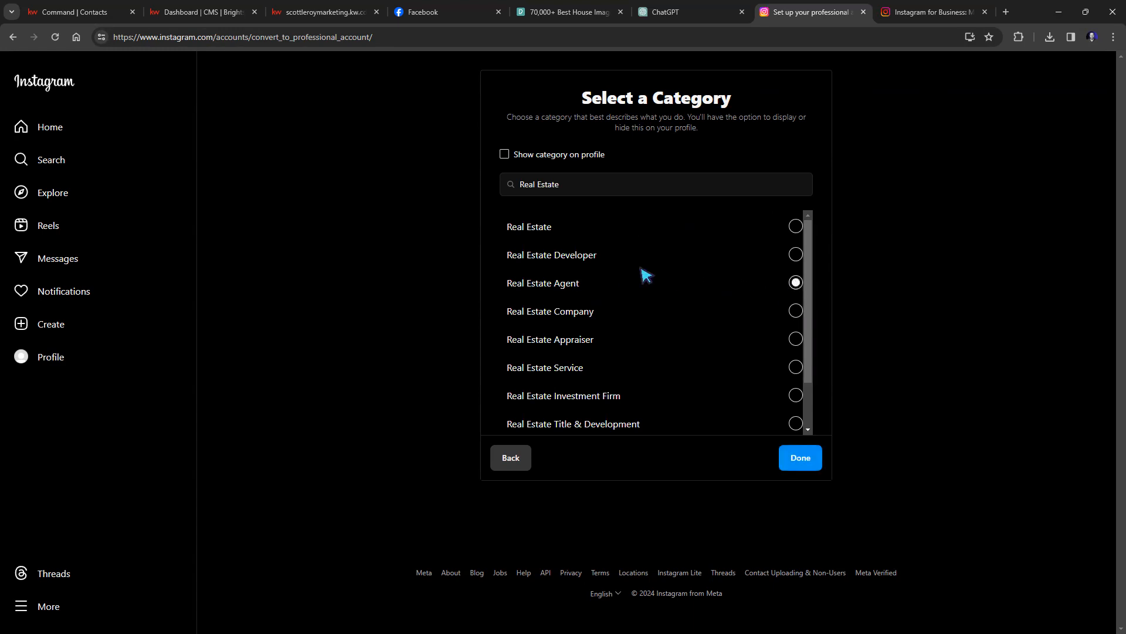
click(804, 459)
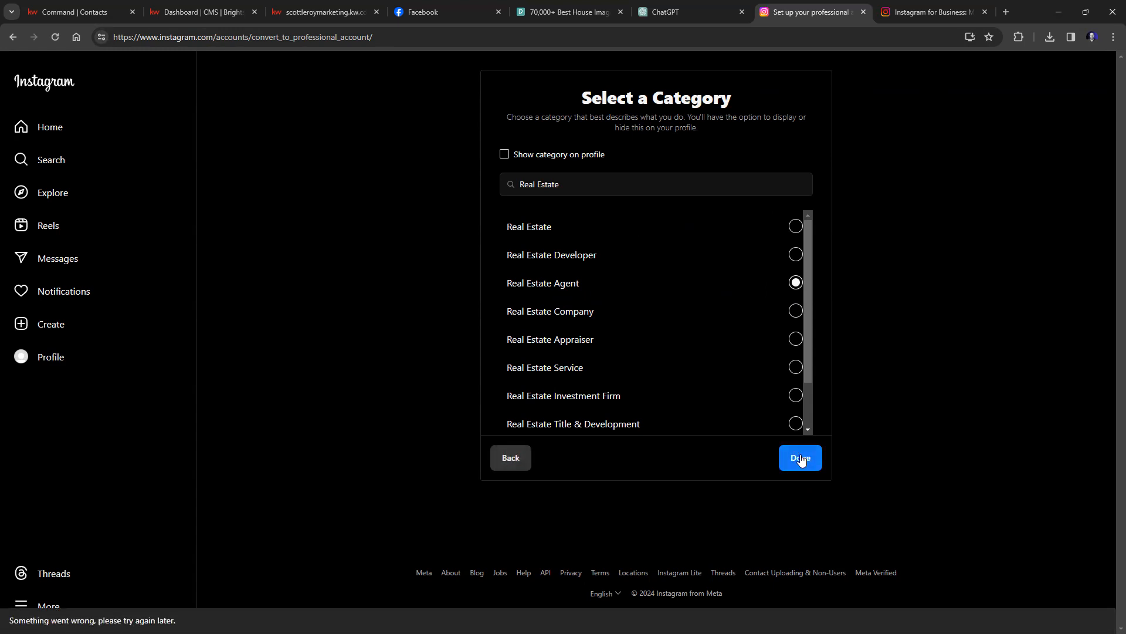
click(801, 459)
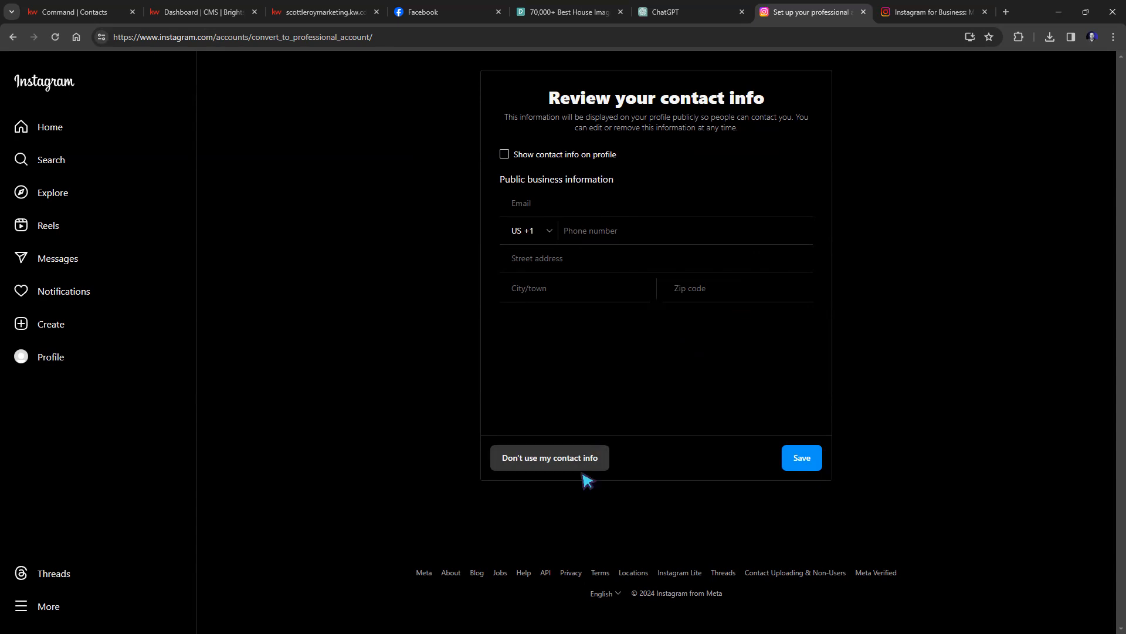
Skip sharing contact info and finish the business account setup, landing on Edit profile.
click(553, 460)
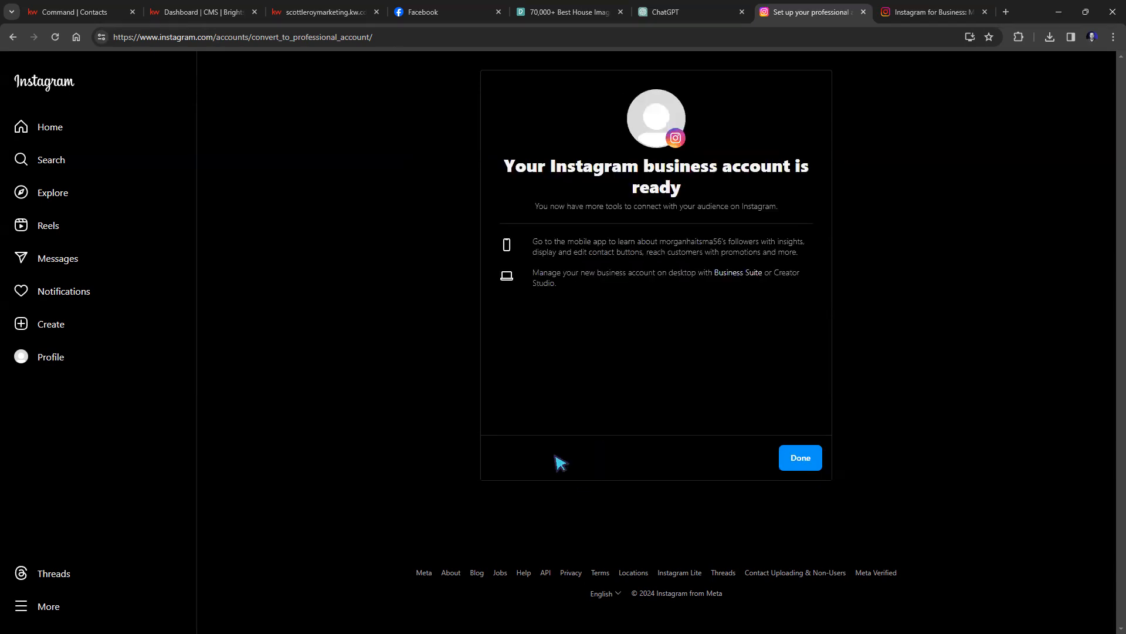
drag(505, 173, 817, 194)
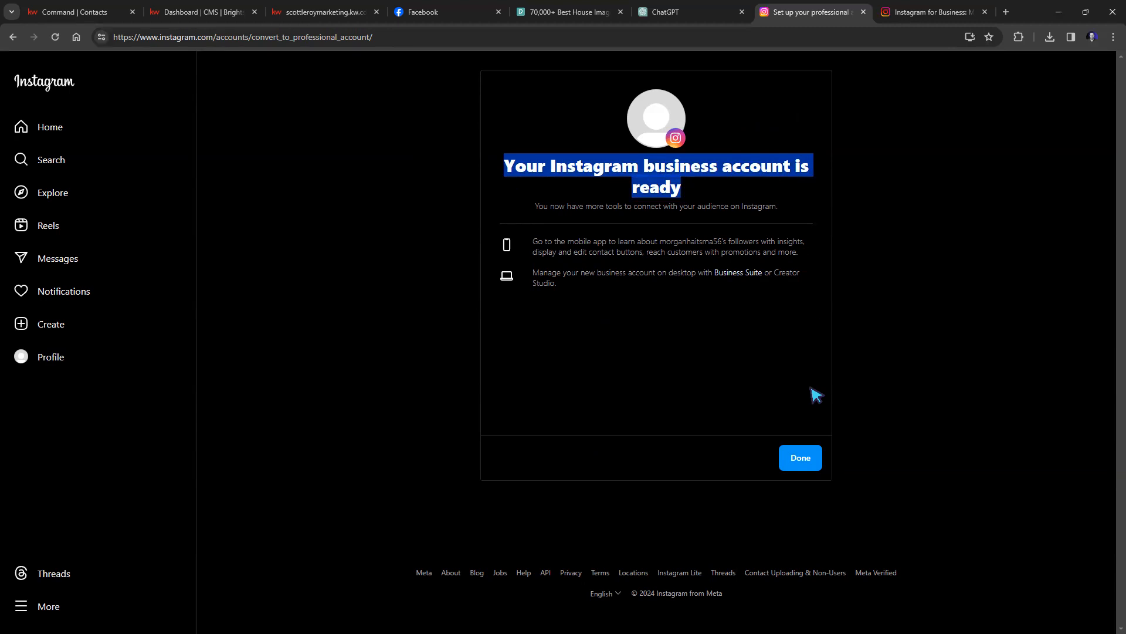
click(800, 458)
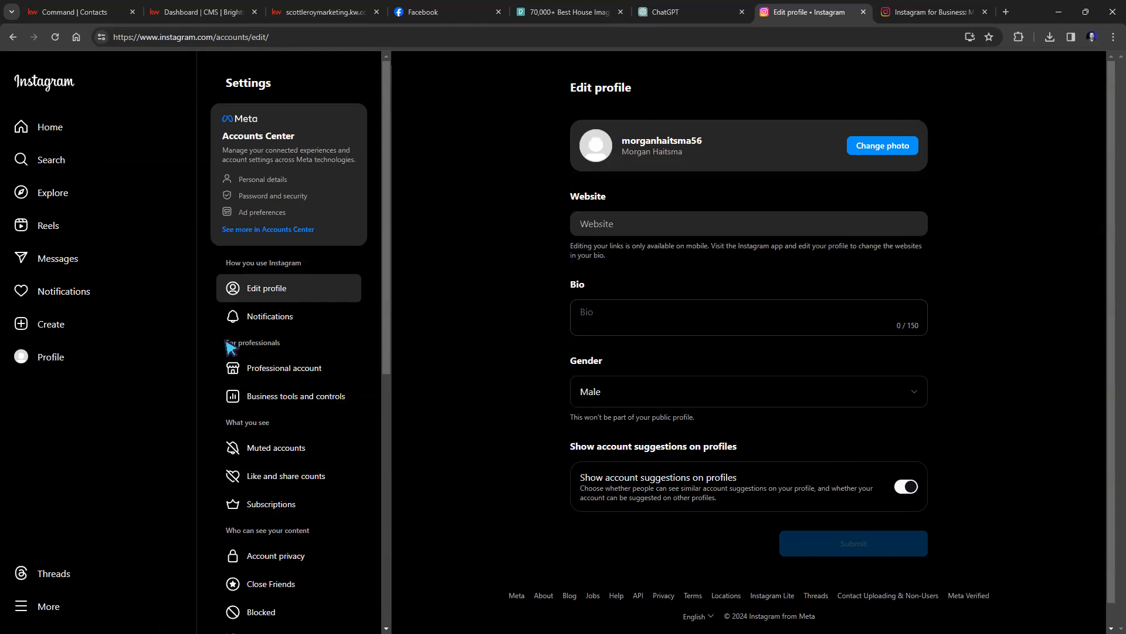
Review Edit profile, noting website links can only be added on mobile, then return to Facebook.
drag(225, 343, 315, 354)
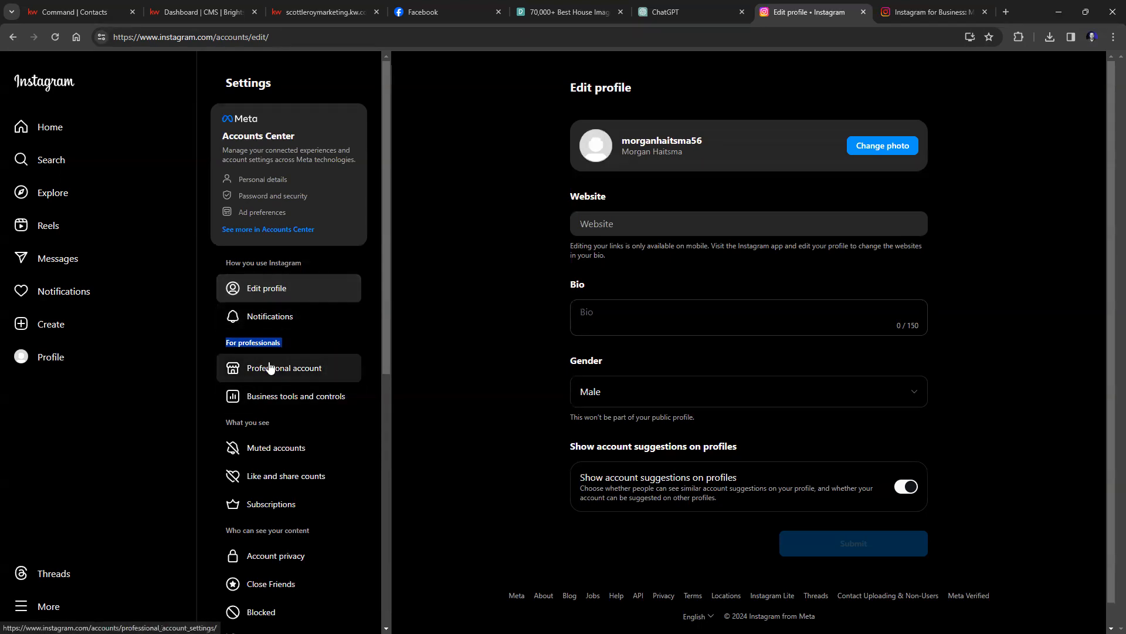
scroll(291, 505, down, 8)
scroll(295, 522, up, 8)
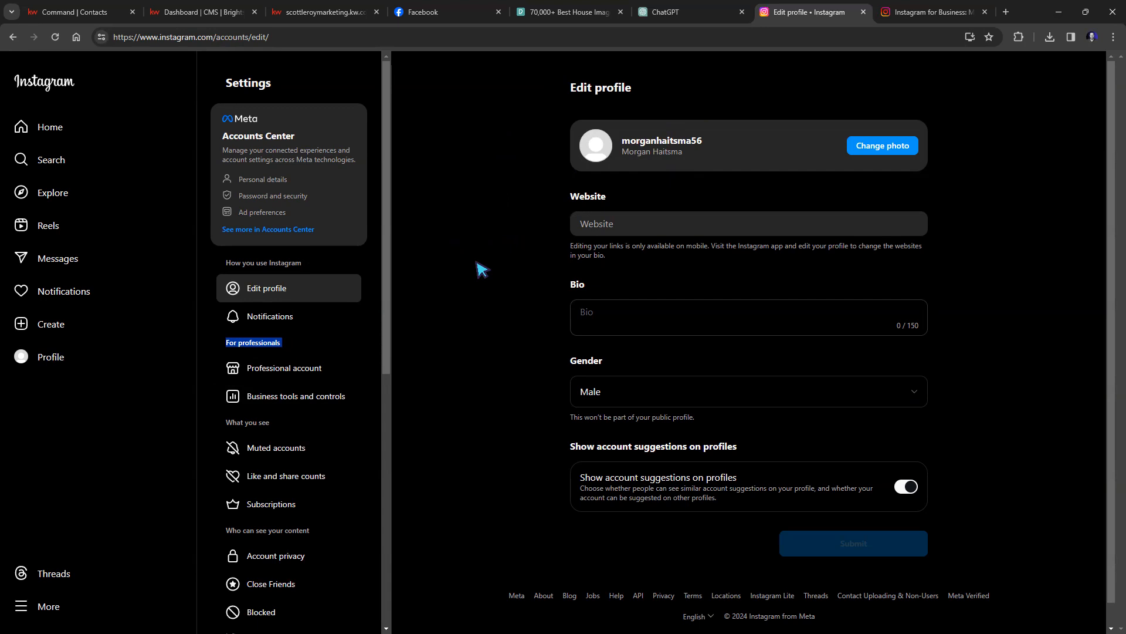
click(617, 224)
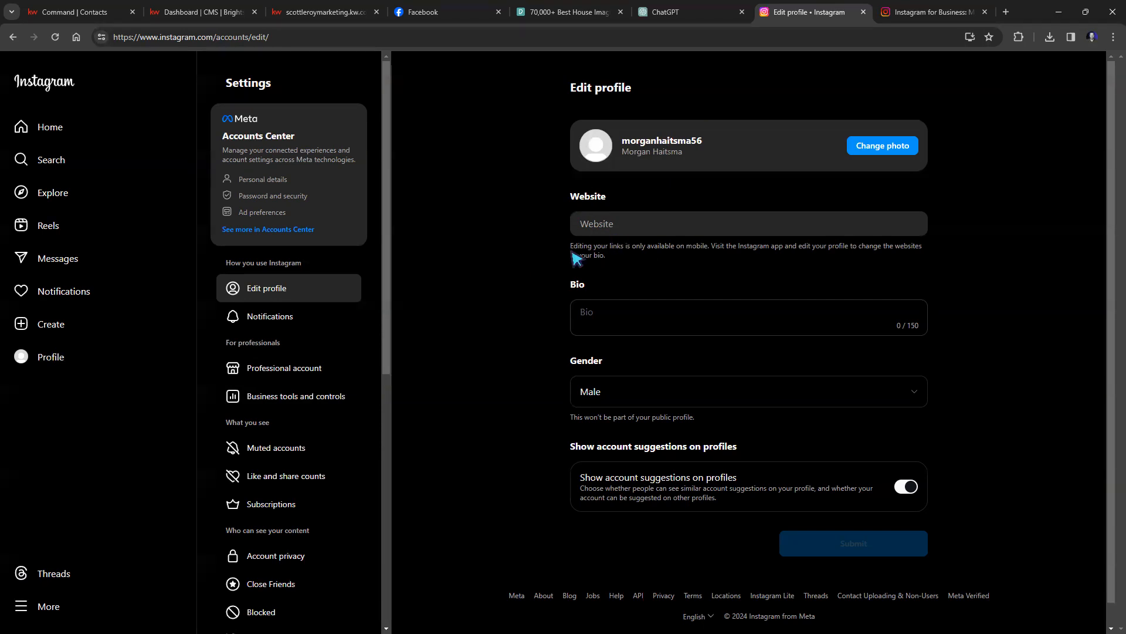
drag(571, 248, 712, 245)
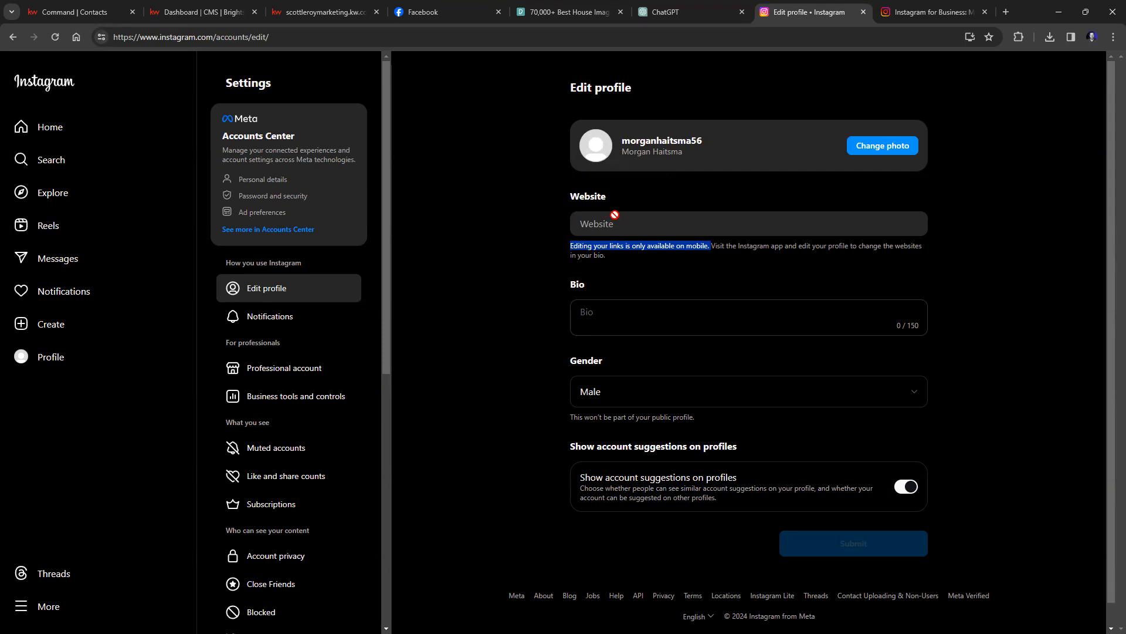
click(452, 17)
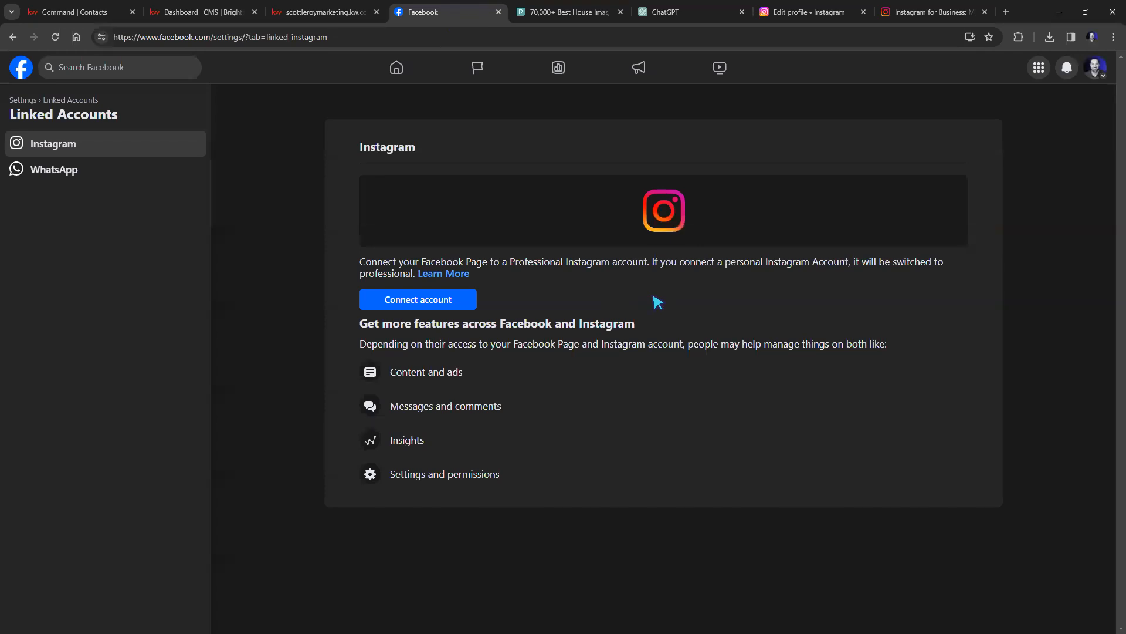
Connect the realtor Page to the Instagram account, allowing Instagram messages in the Inbox.
click(410, 304)
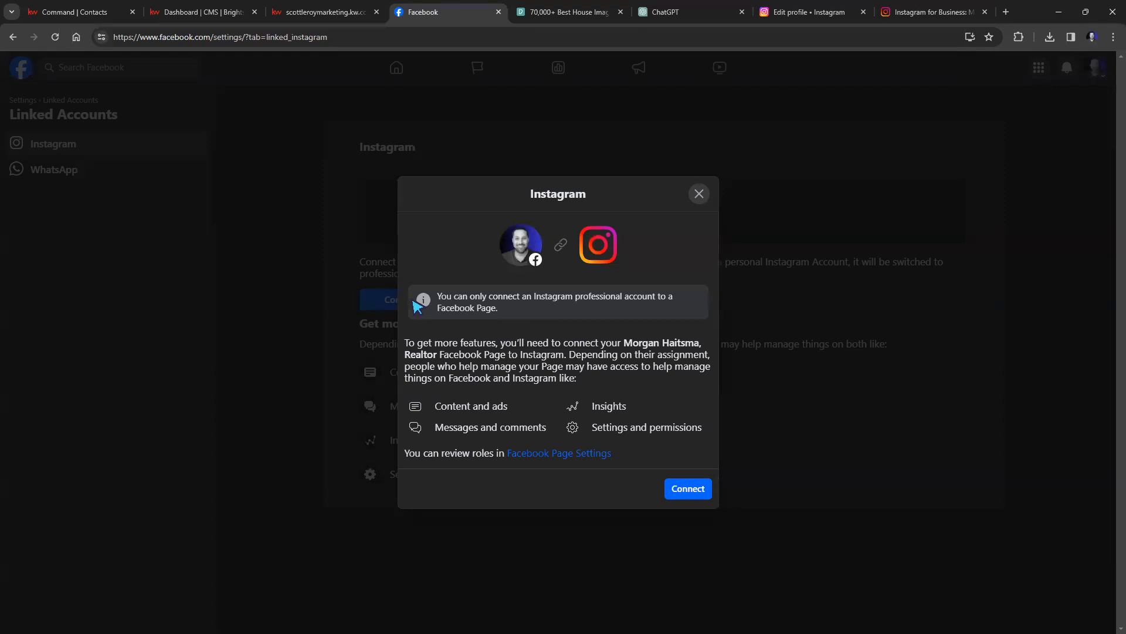
click(701, 498)
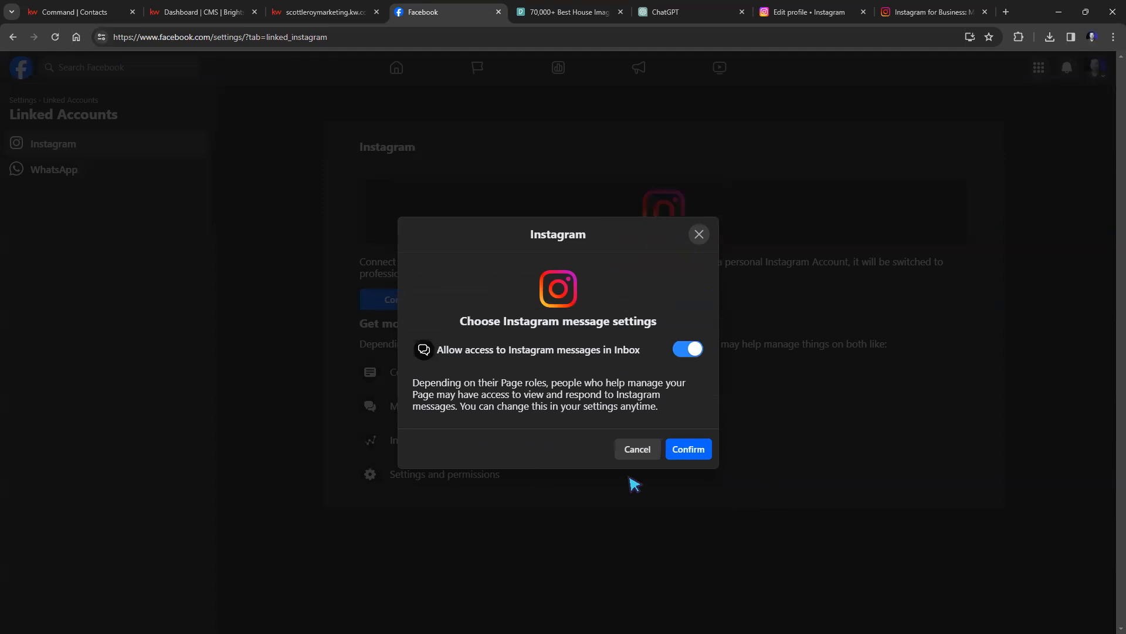
click(688, 448)
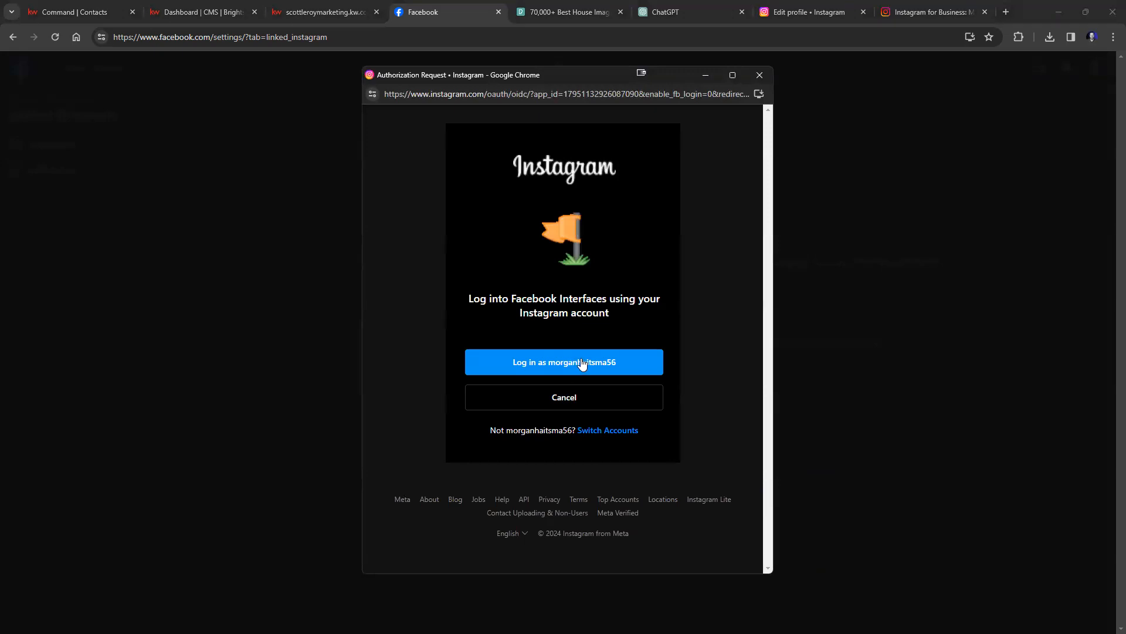
click(603, 366)
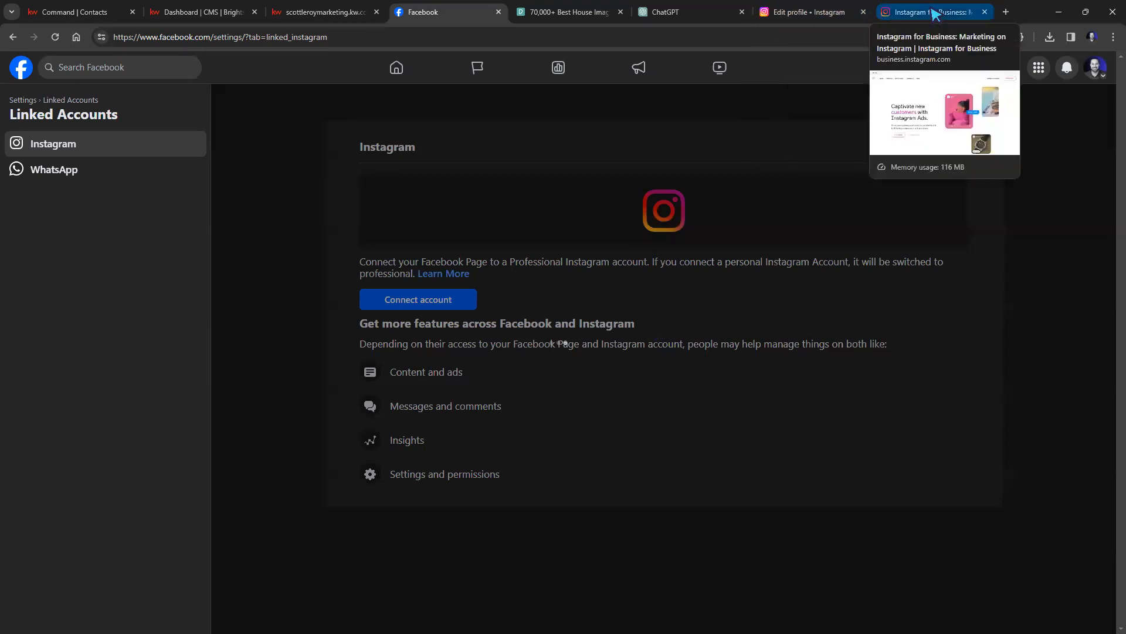
click(856, 17)
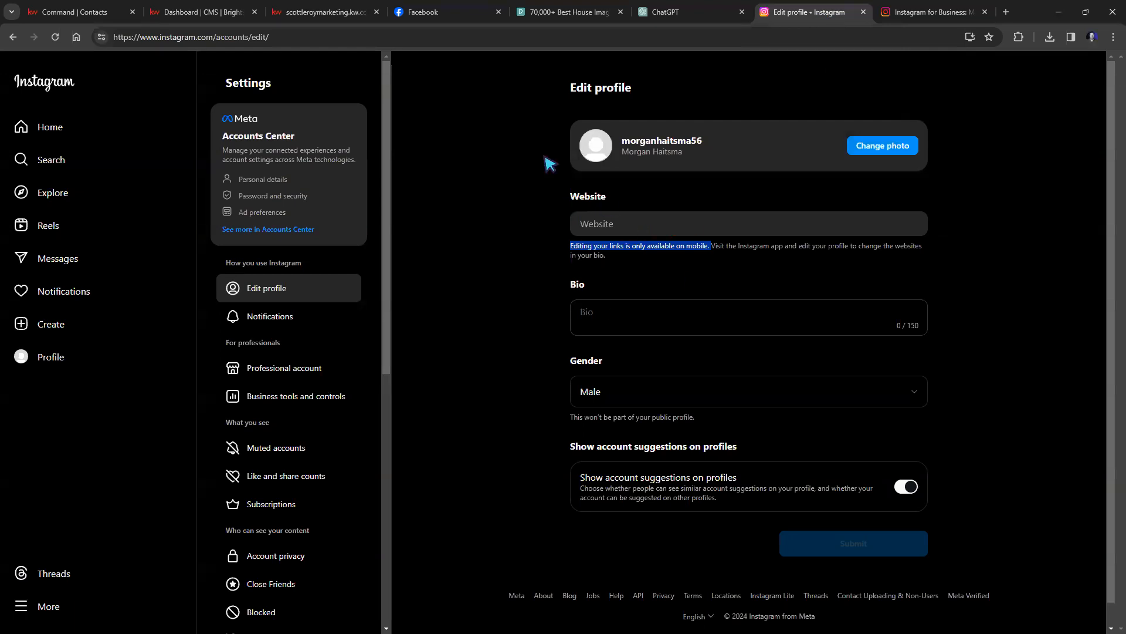
click(428, 14)
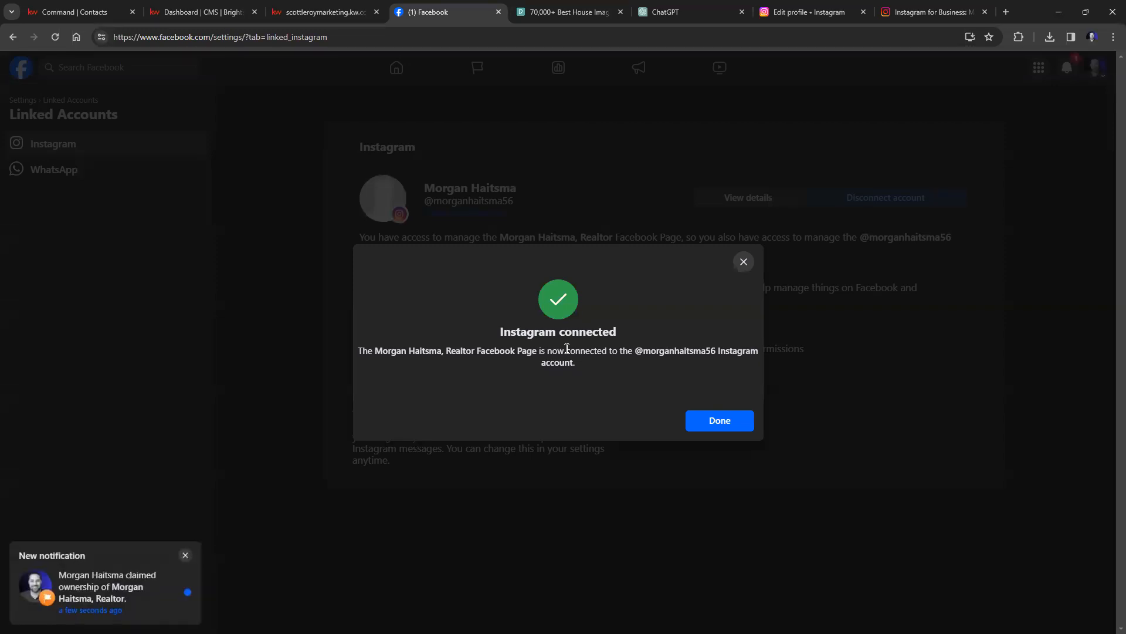
click(721, 418)
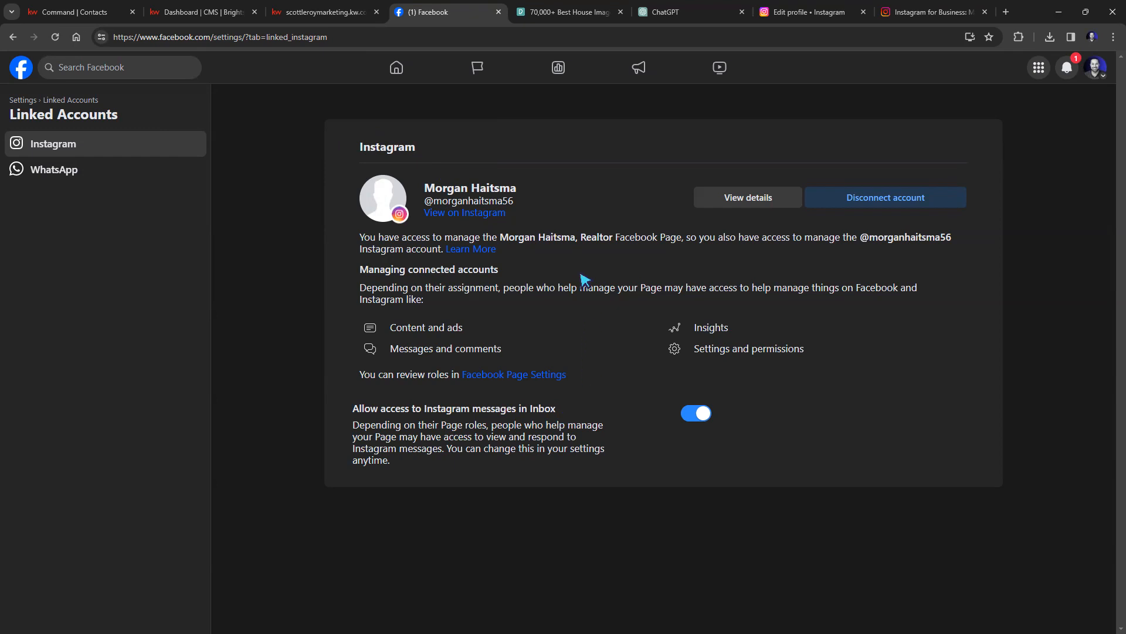
Close the CMS Dashboard and agent website tabs, then open KW Command Settings.
click(188, 14)
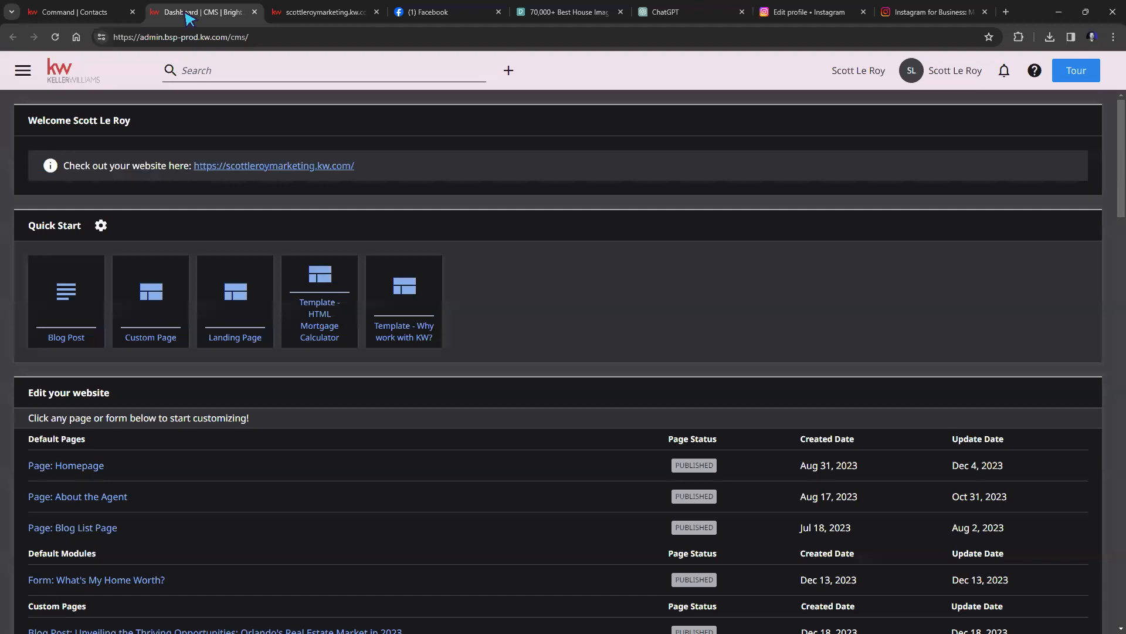
click(254, 12)
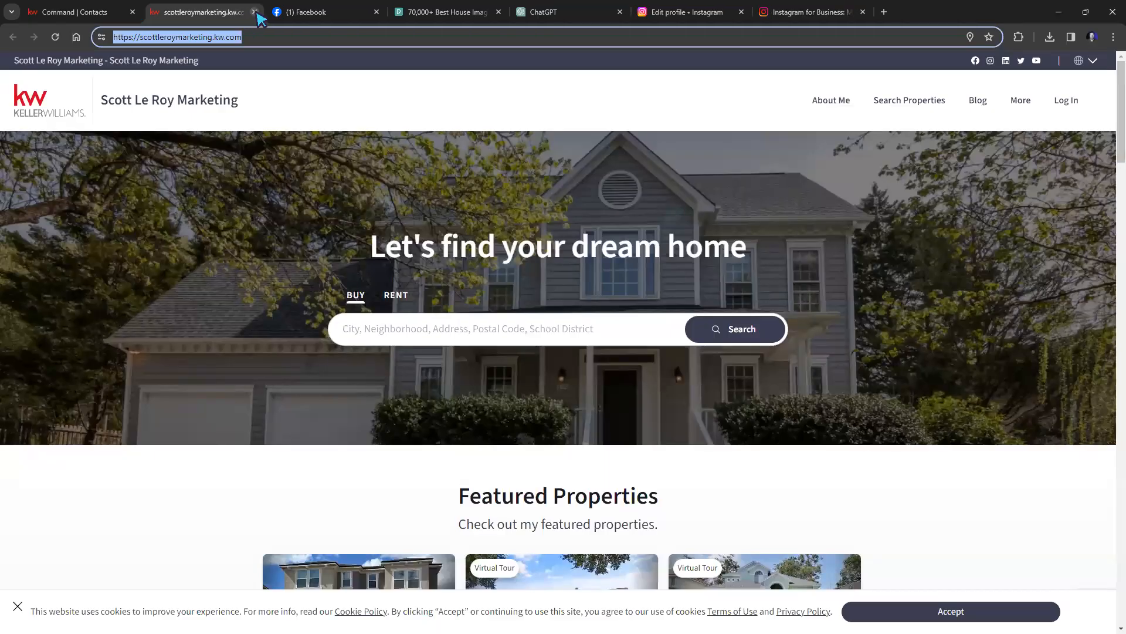
click(254, 12)
click(82, 11)
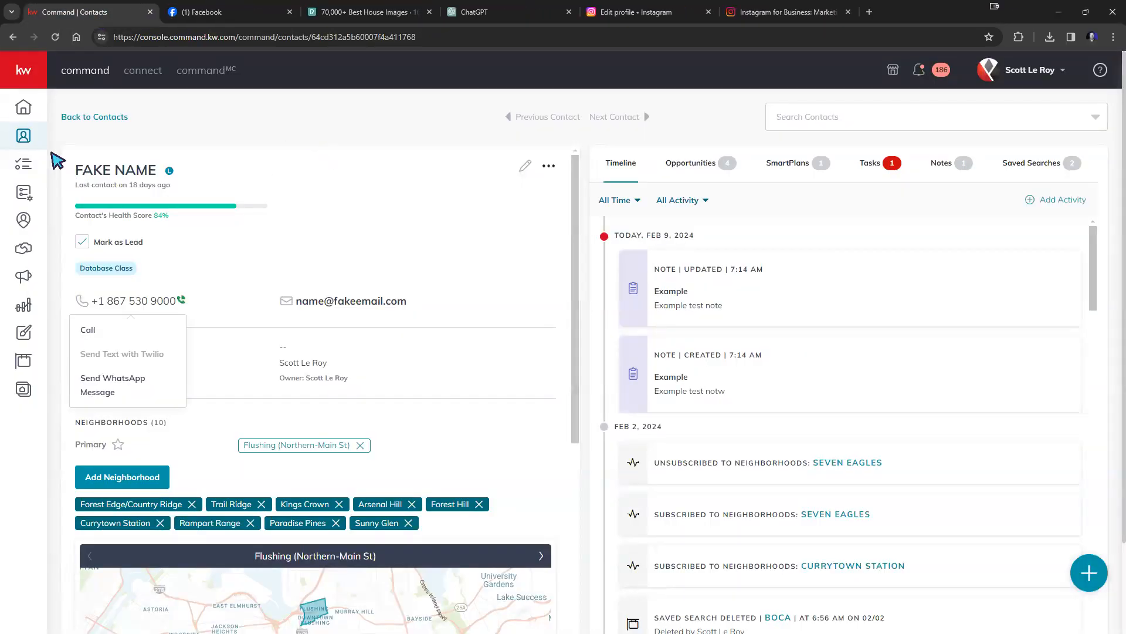
click(1019, 71)
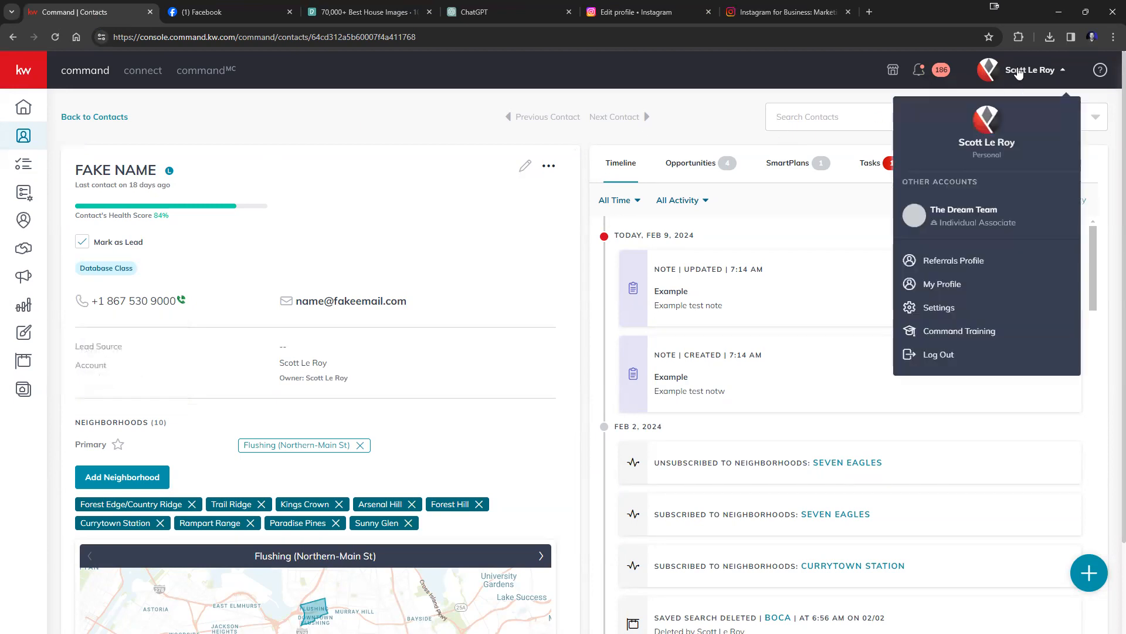
click(965, 310)
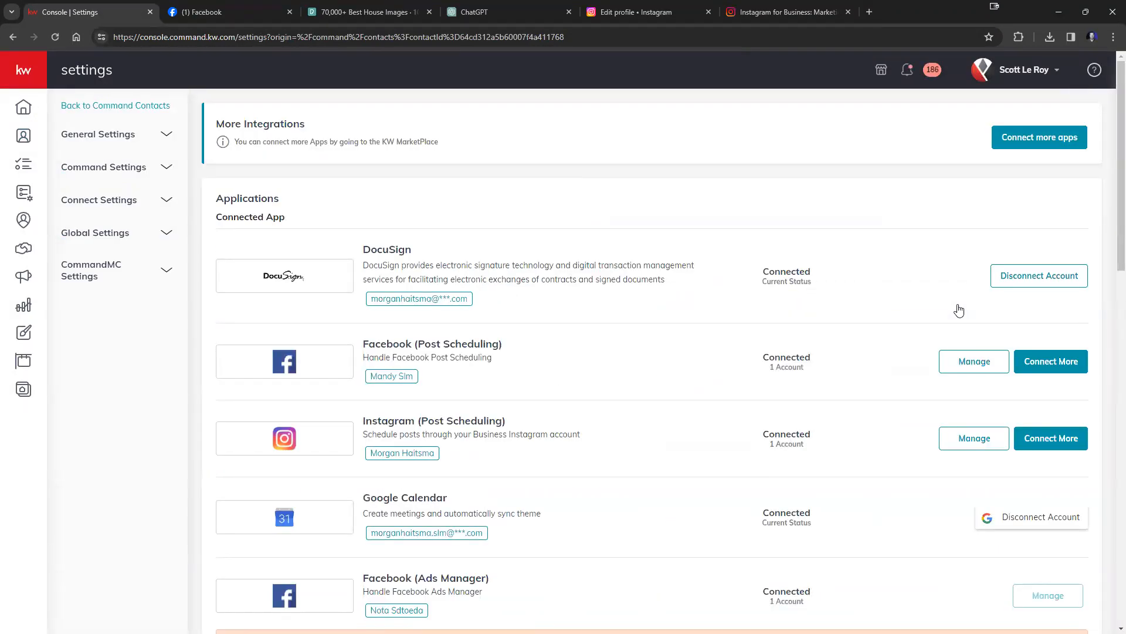
Disconnect the old Facebook (Post Scheduling) account in KW Command.
scroll(655, 288, down, 1)
scroll(655, 288, down, 2)
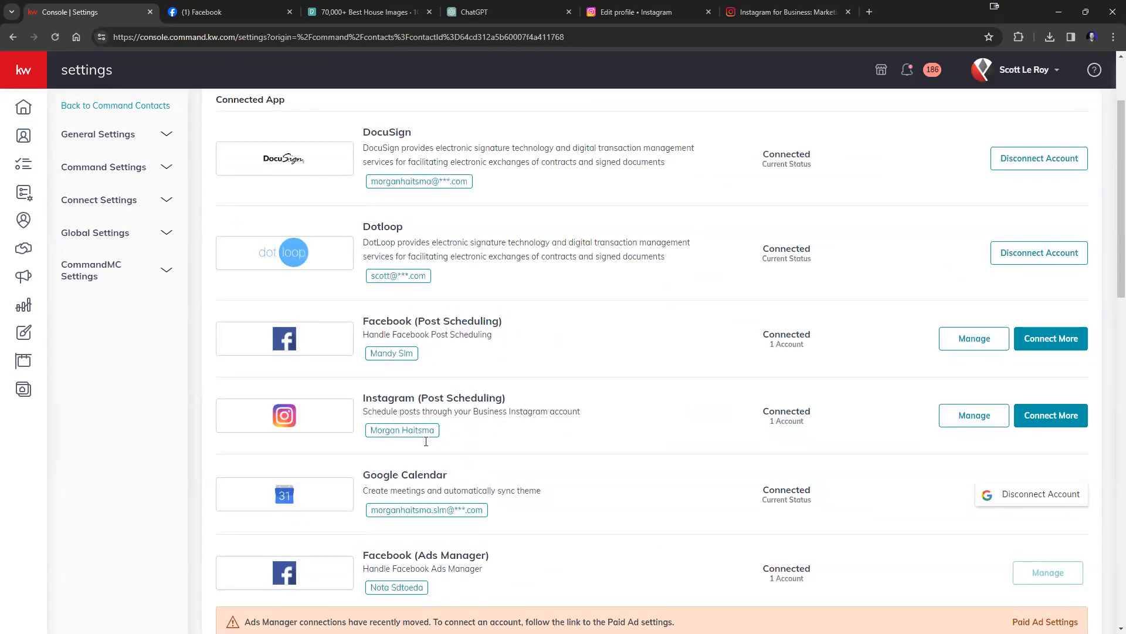
click(974, 346)
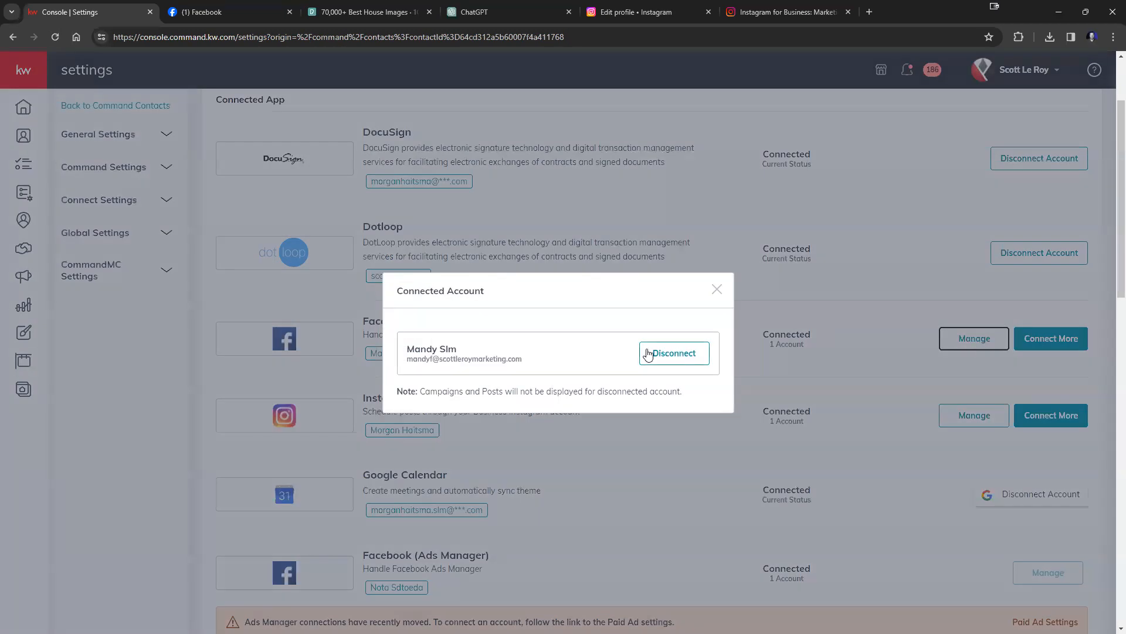
click(650, 353)
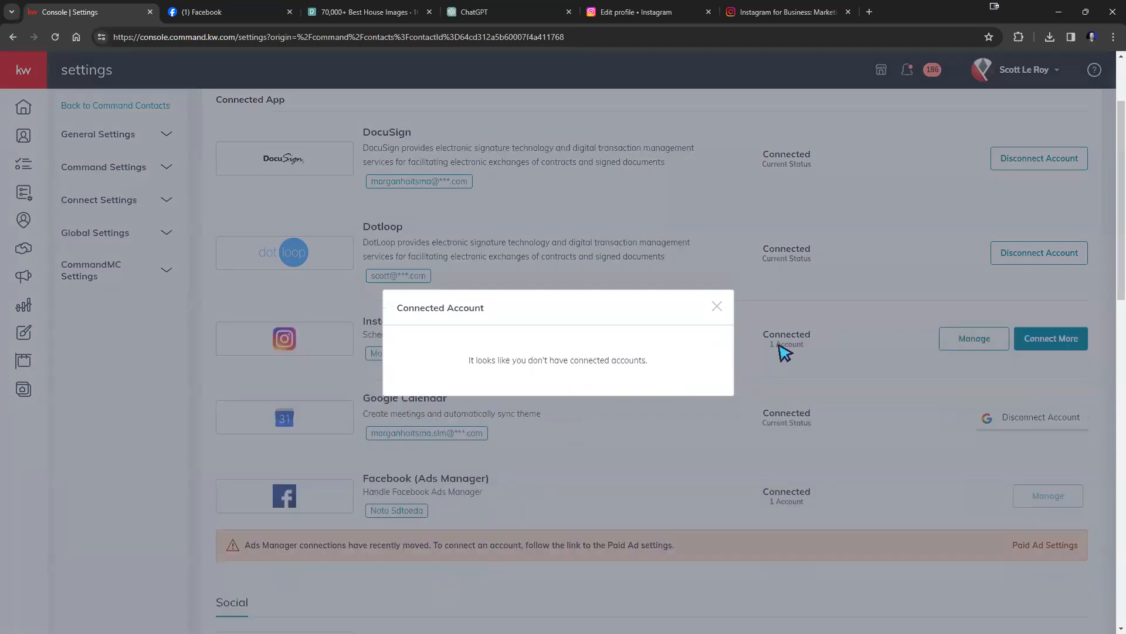
click(716, 306)
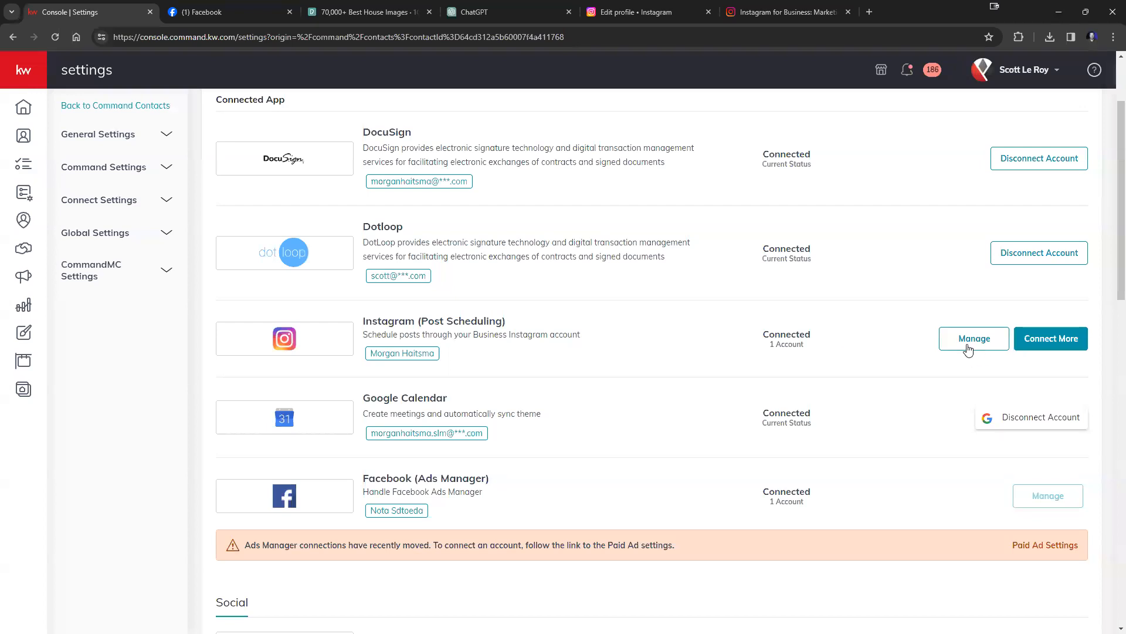
Disconnect the Instagram (Post Scheduling) account and check Social shows both Not Connected.
click(972, 343)
click(702, 356)
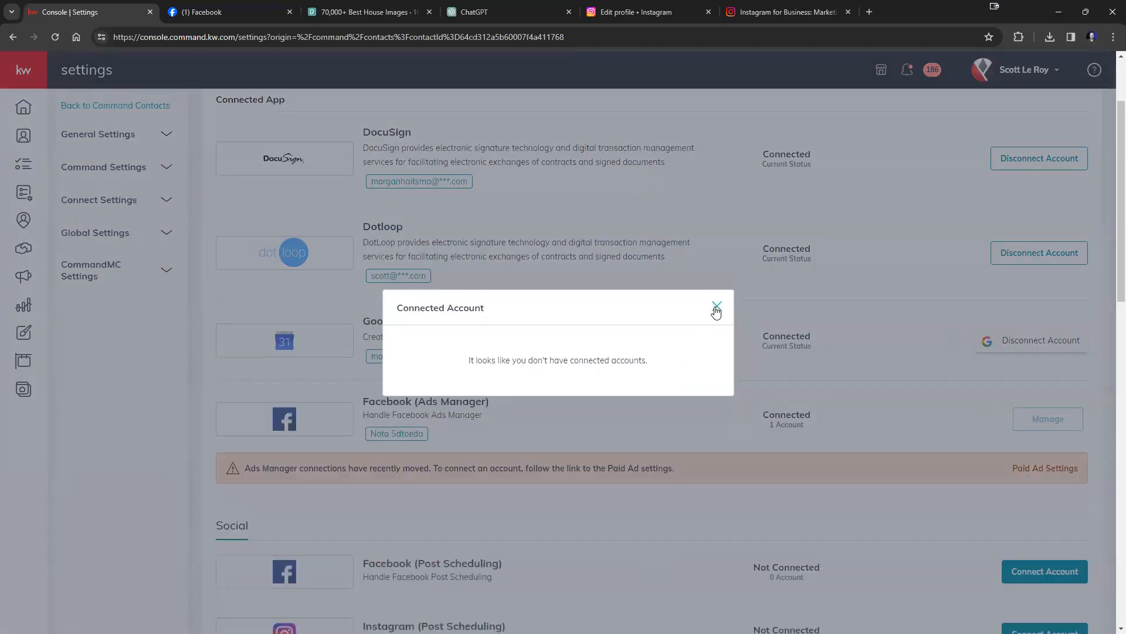
click(715, 308)
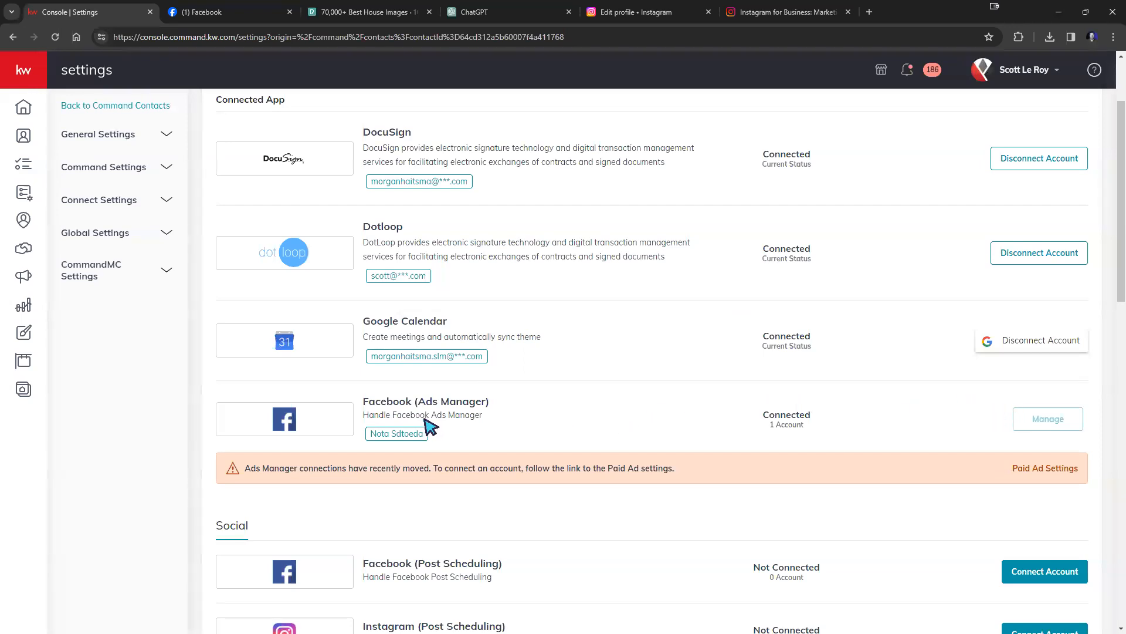
scroll(865, 455, up, 2)
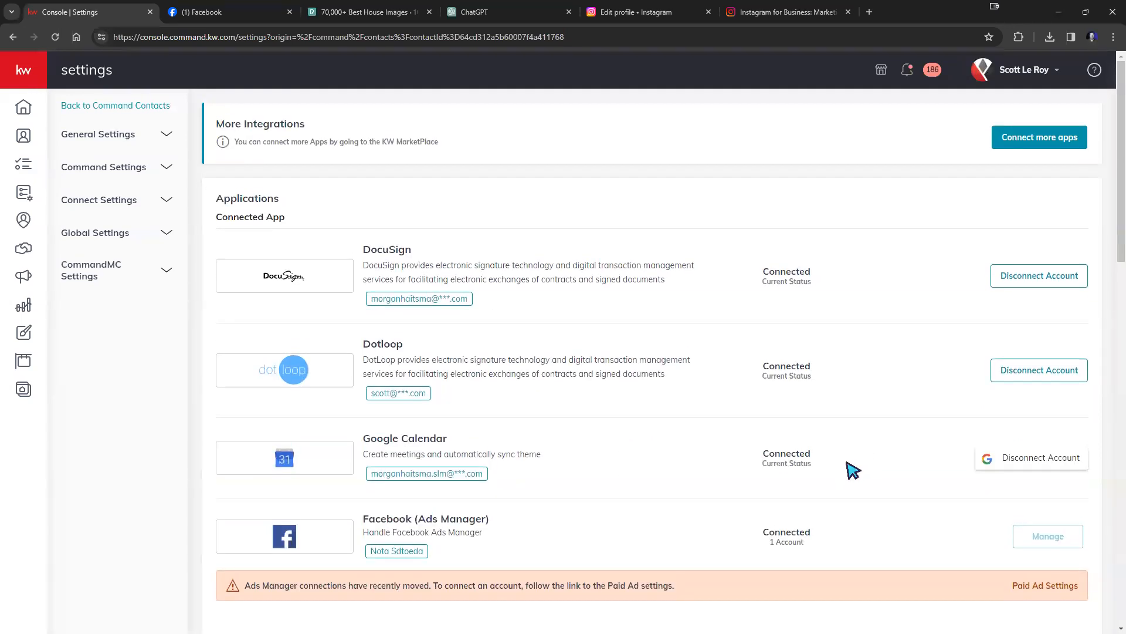
scroll(763, 458, down, 2)
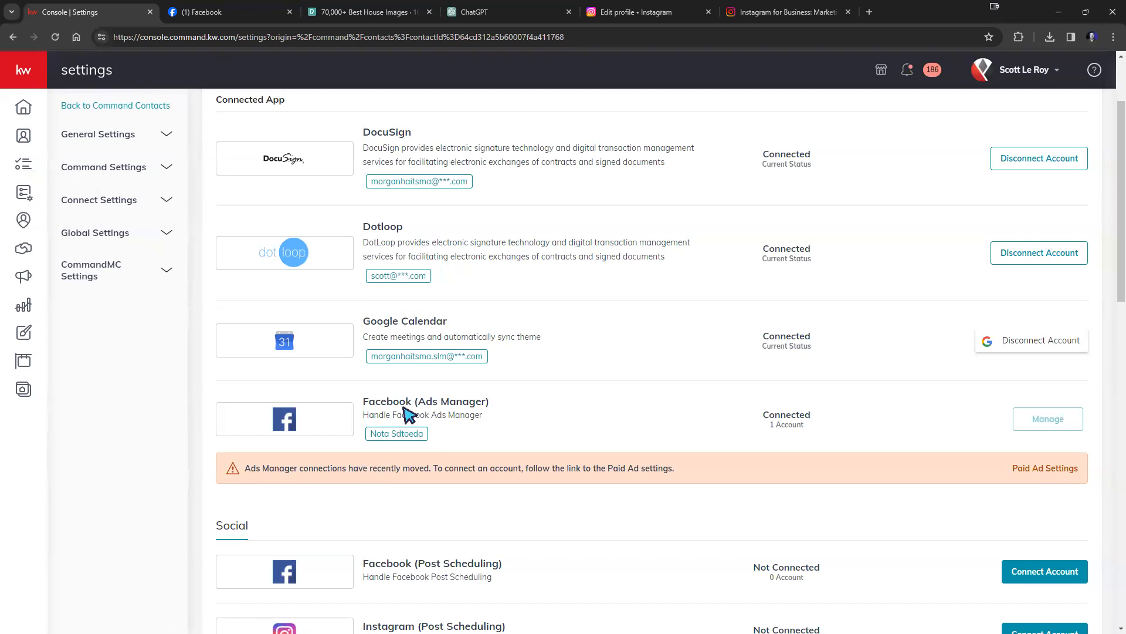
scroll(447, 415, down, 3)
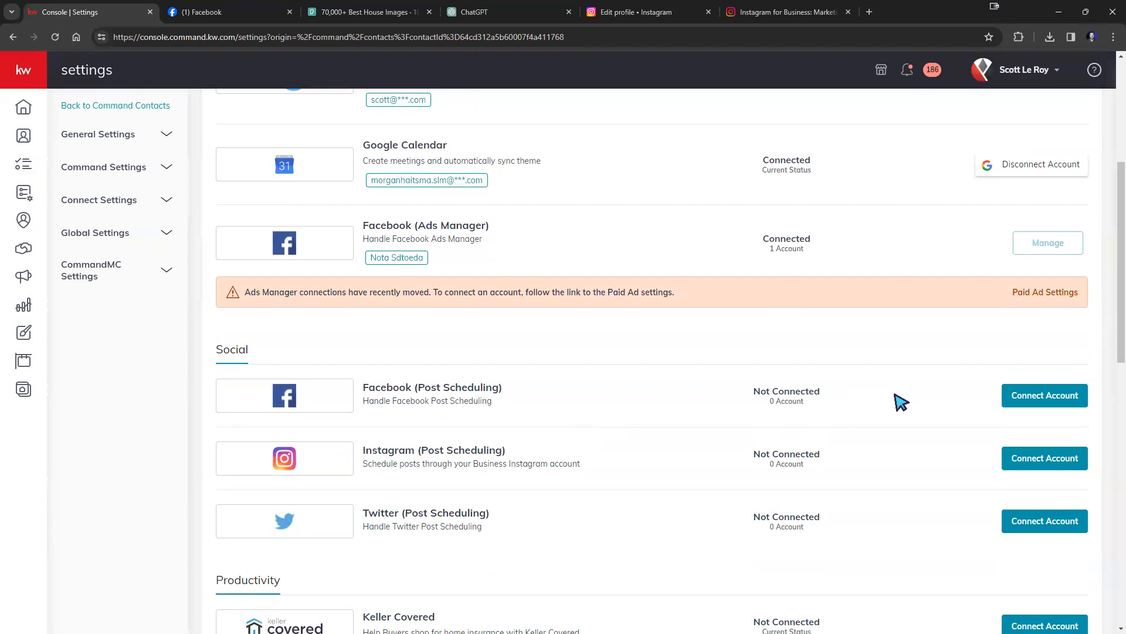
Switch to the realtor's Facebook account and connect the Realtor Page for post scheduling.
click(1027, 397)
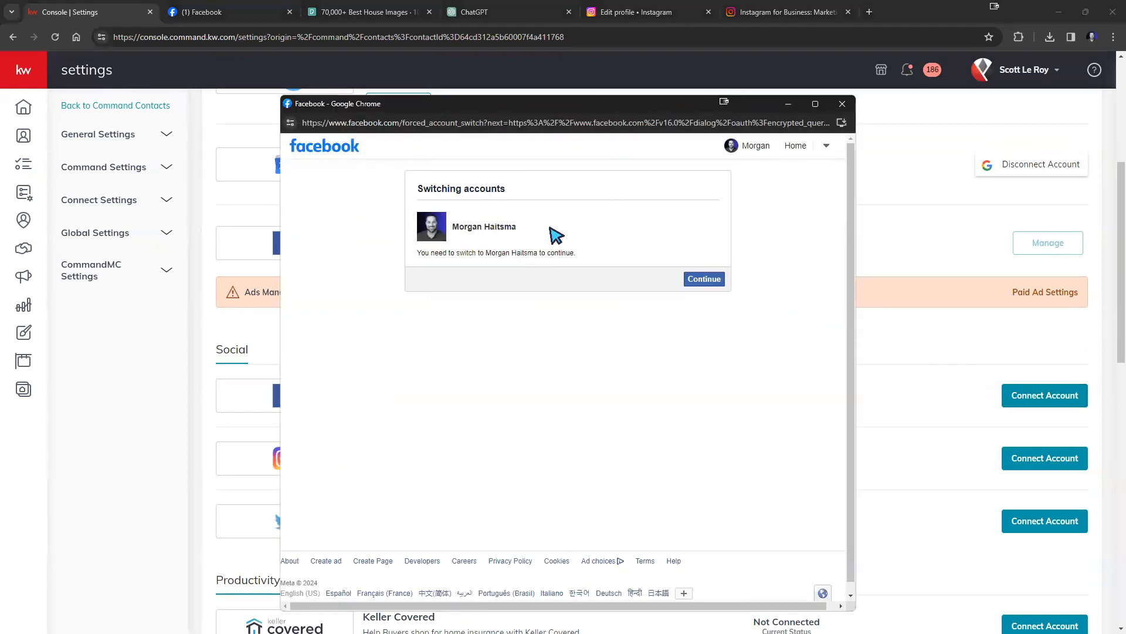
click(700, 280)
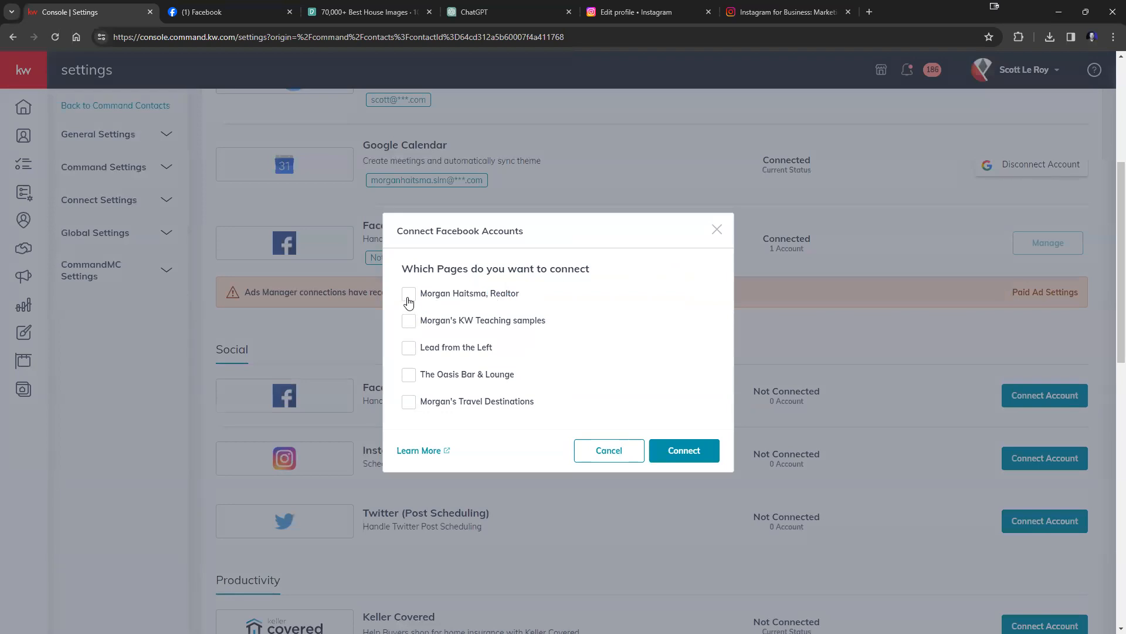
click(662, 451)
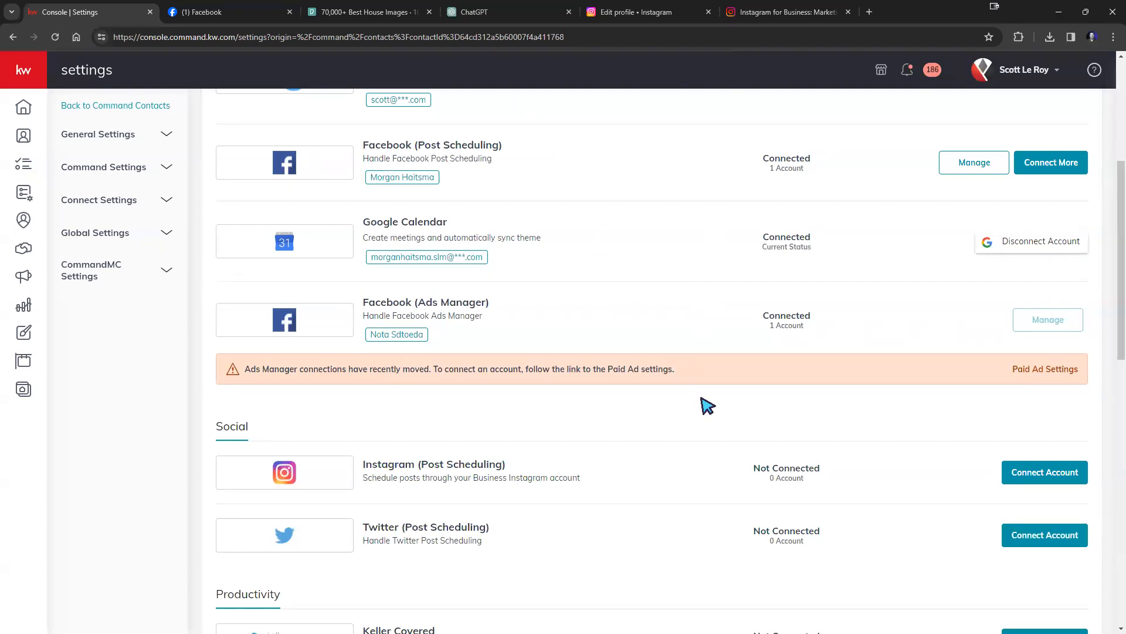
Connect the realtor's Instagram account to KW Command post scheduling, showing 1 account connected.
click(1046, 476)
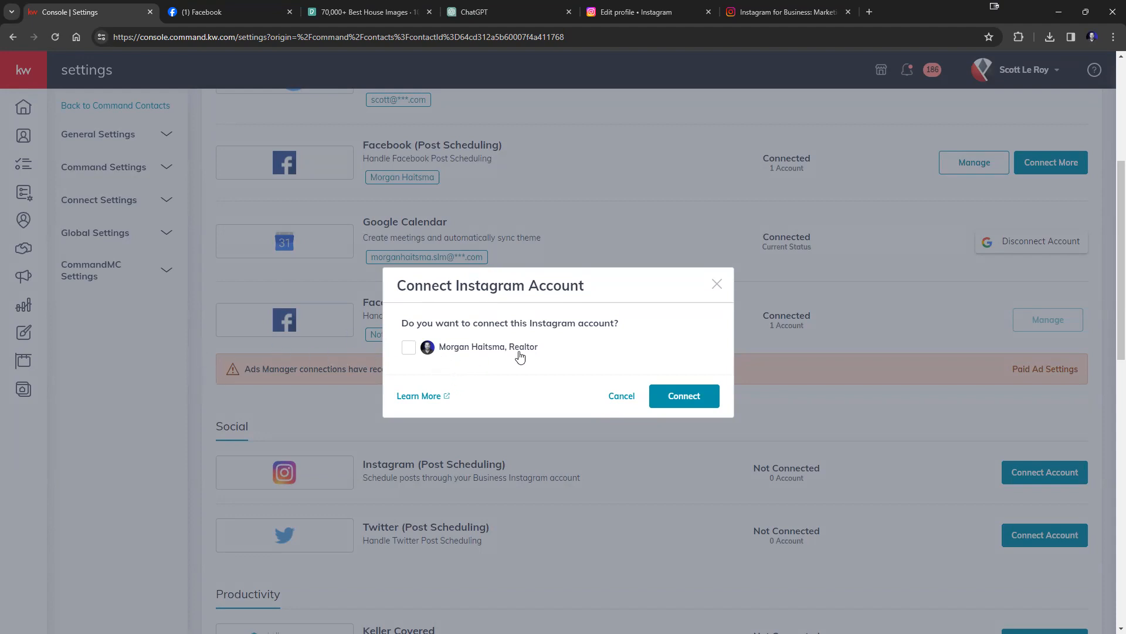
double_click(529, 323)
click(409, 346)
click(684, 394)
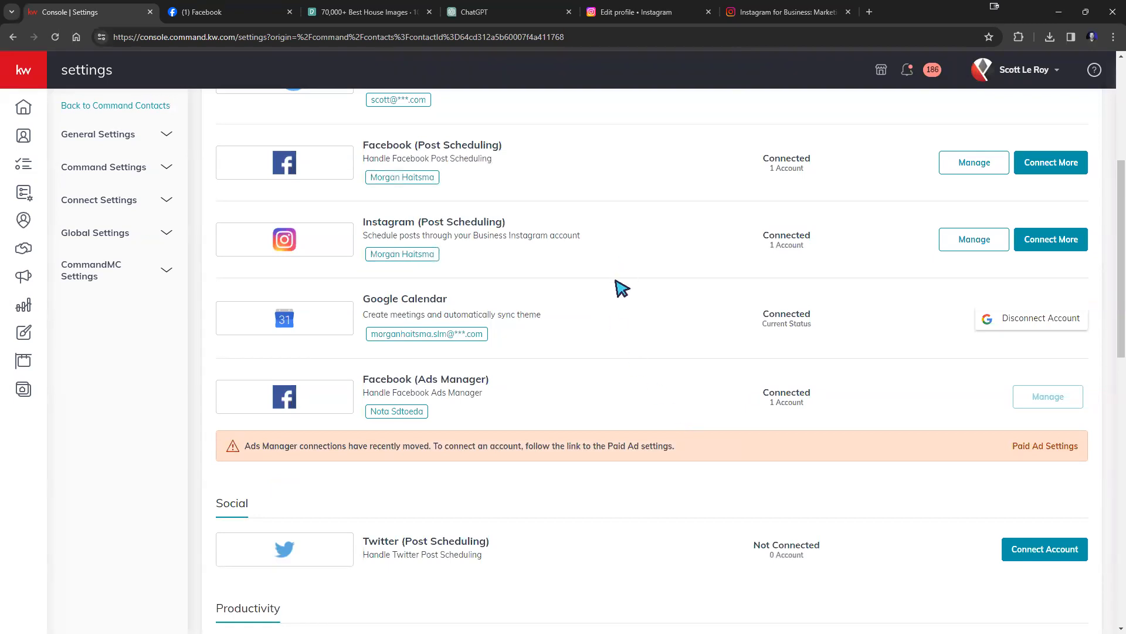
scroll(610, 288, up, 2)
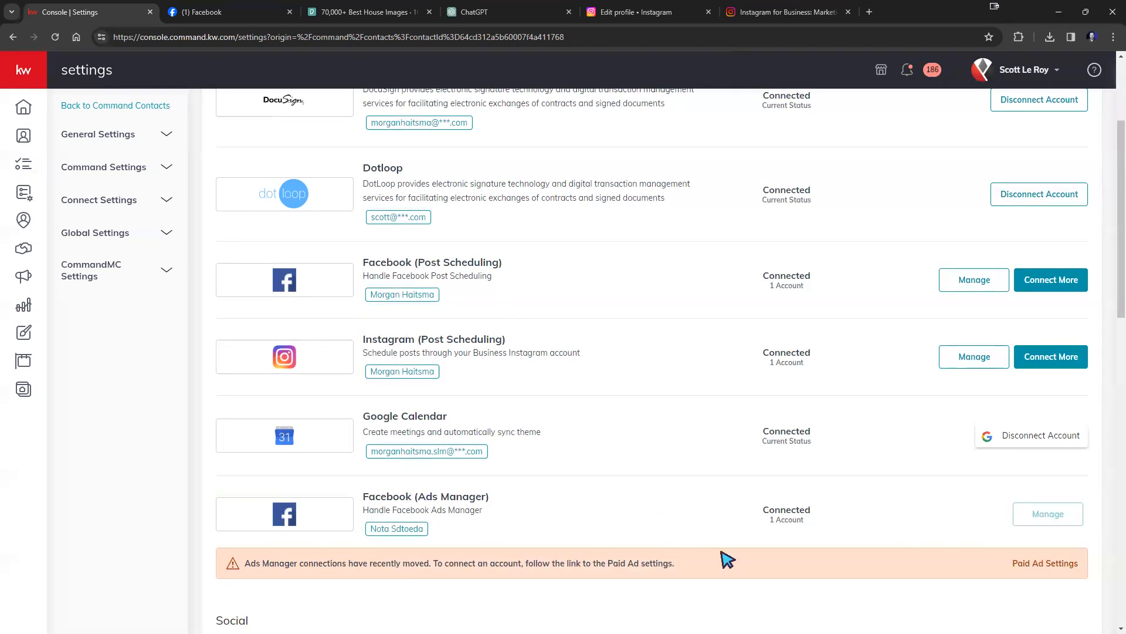
From Paid Ad Settings, start linking a new Facebook Page and continue with Facebook.
click(1042, 564)
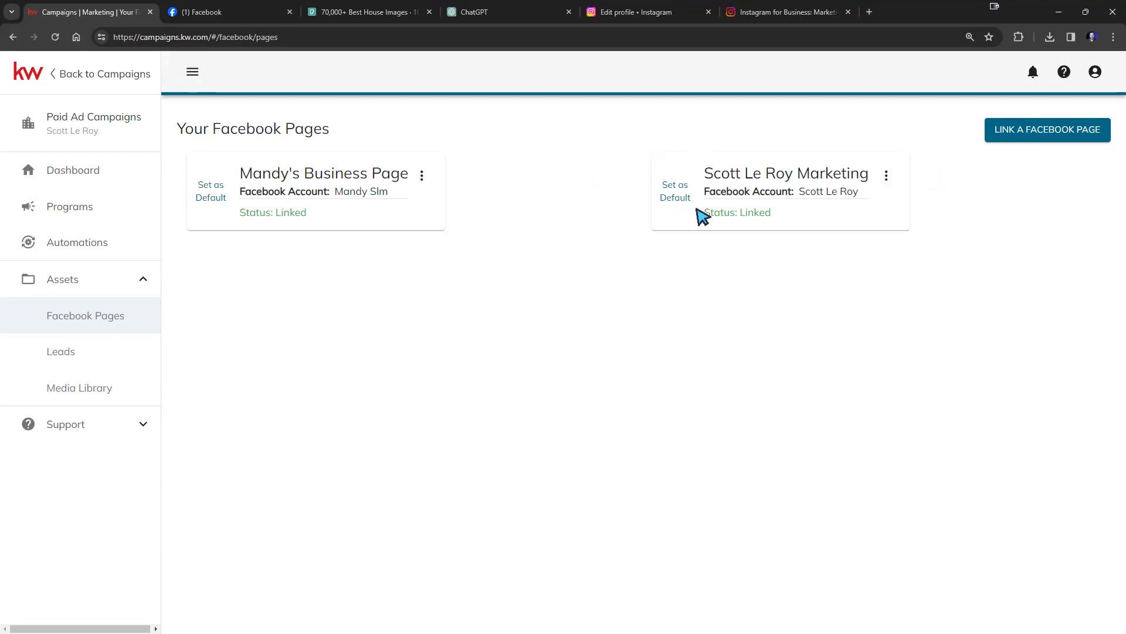
click(1019, 140)
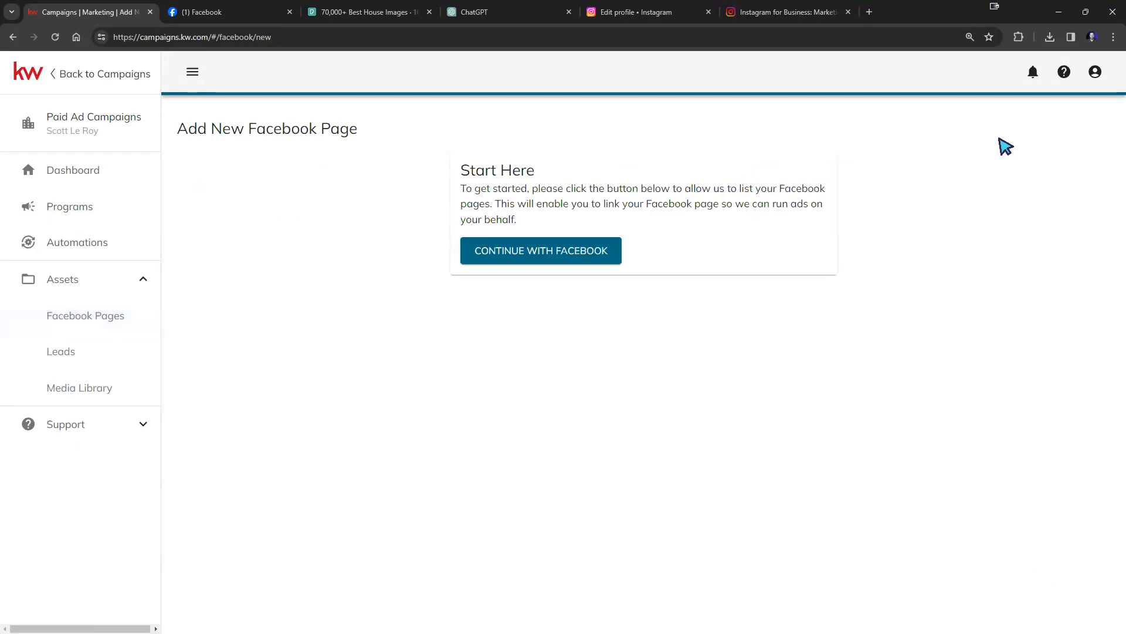
click(564, 259)
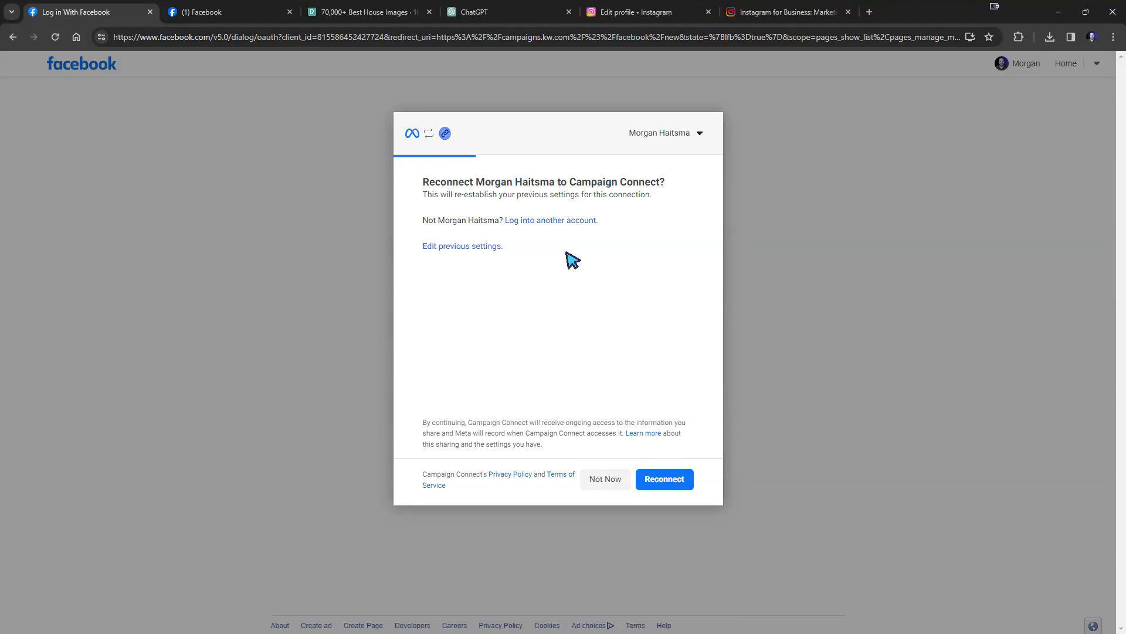
Edit the previous Campaign Connect settings to grant access to both current businesses.
click(475, 249)
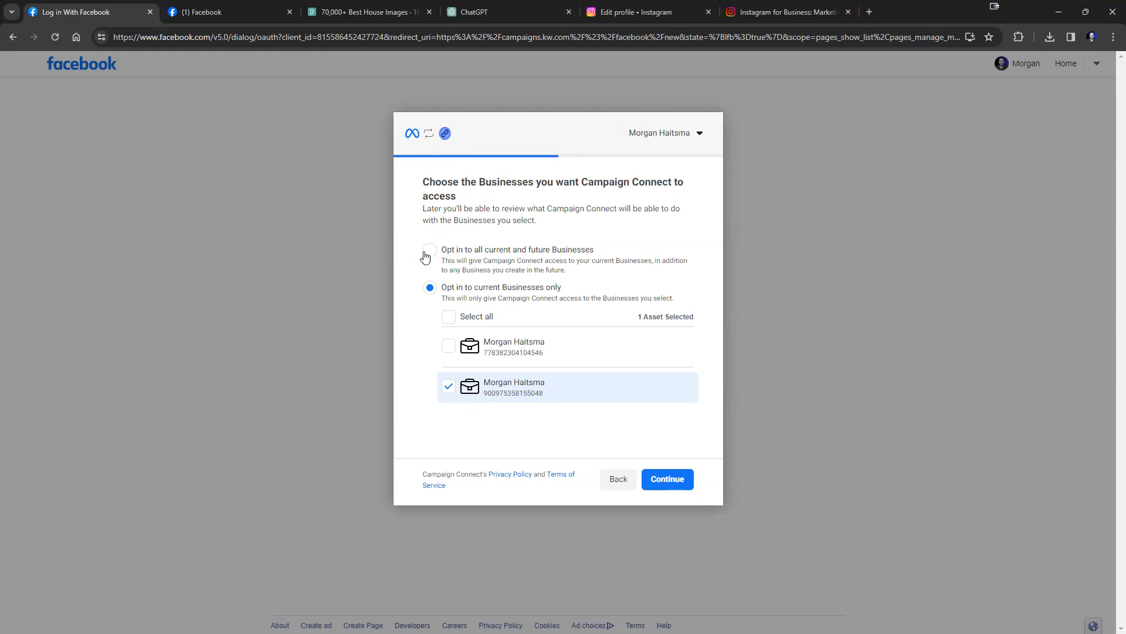
click(429, 251)
click(429, 290)
click(430, 252)
click(431, 287)
click(449, 318)
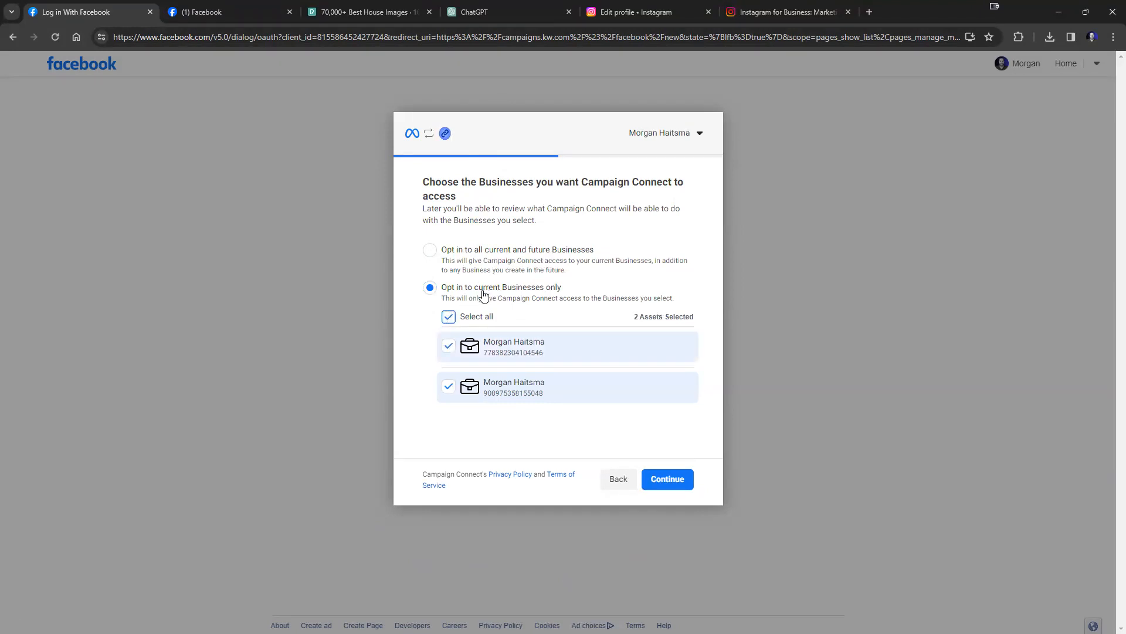
click(672, 482)
Grant access to the Realtor Page only, save the permissions and finish.
scroll(495, 322, down, 2)
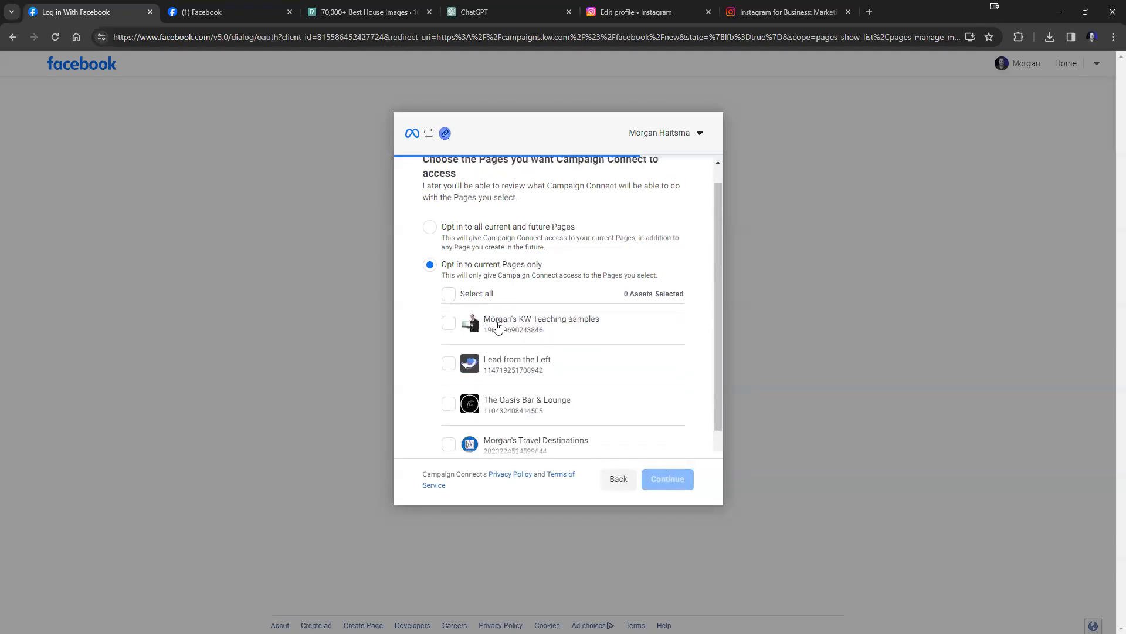
scroll(473, 322, up, 1)
scroll(499, 320, down, 1)
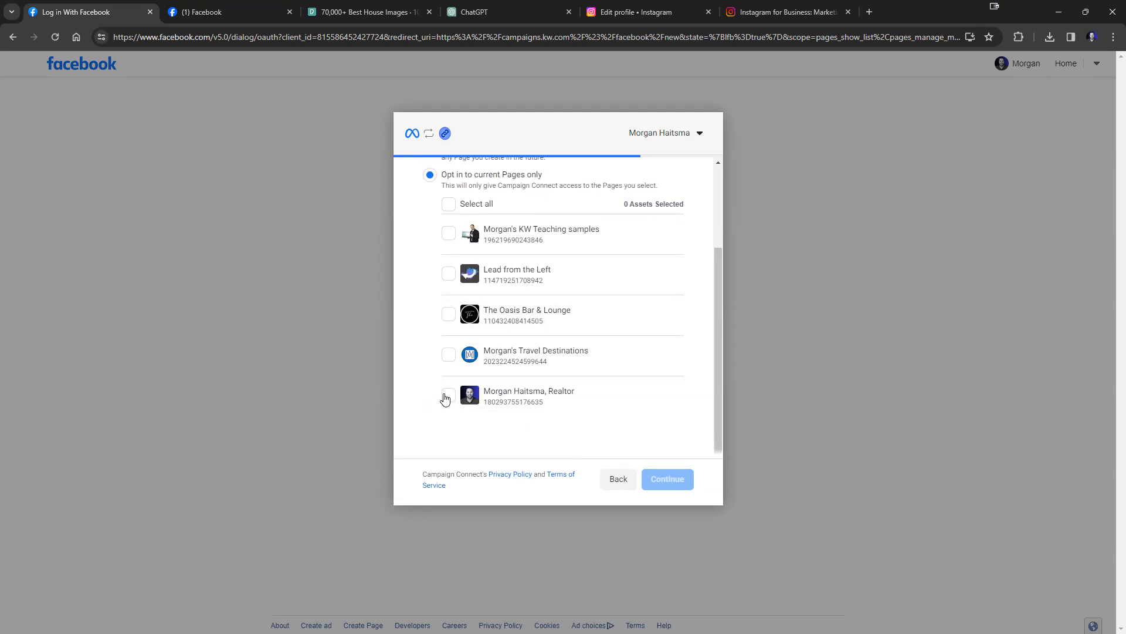
click(448, 394)
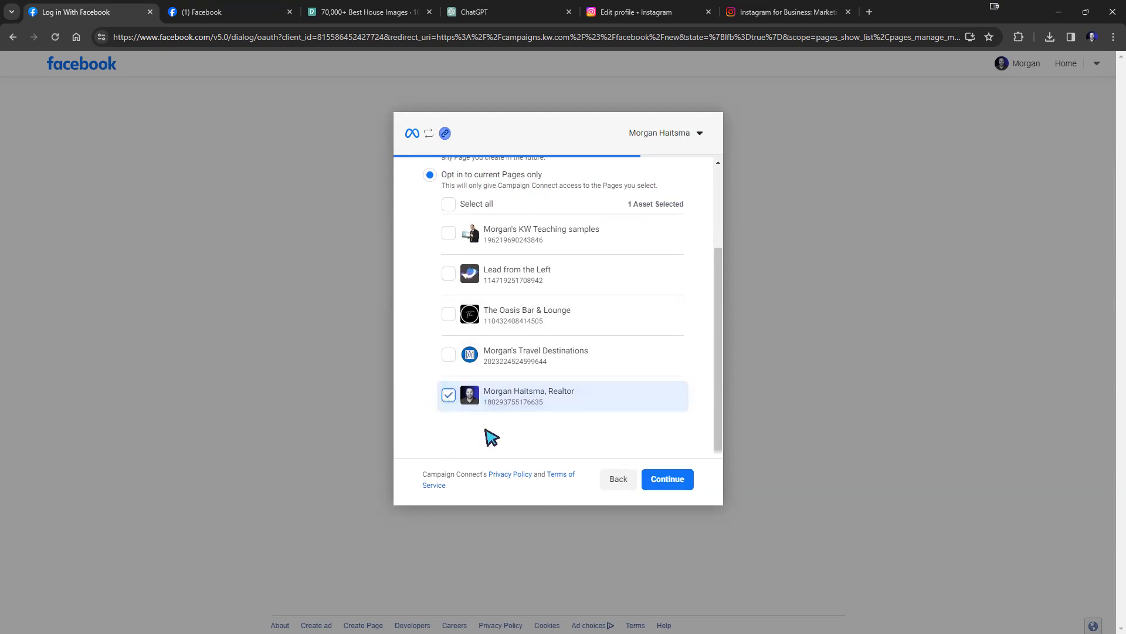
click(666, 480)
scroll(623, 434, up, 2)
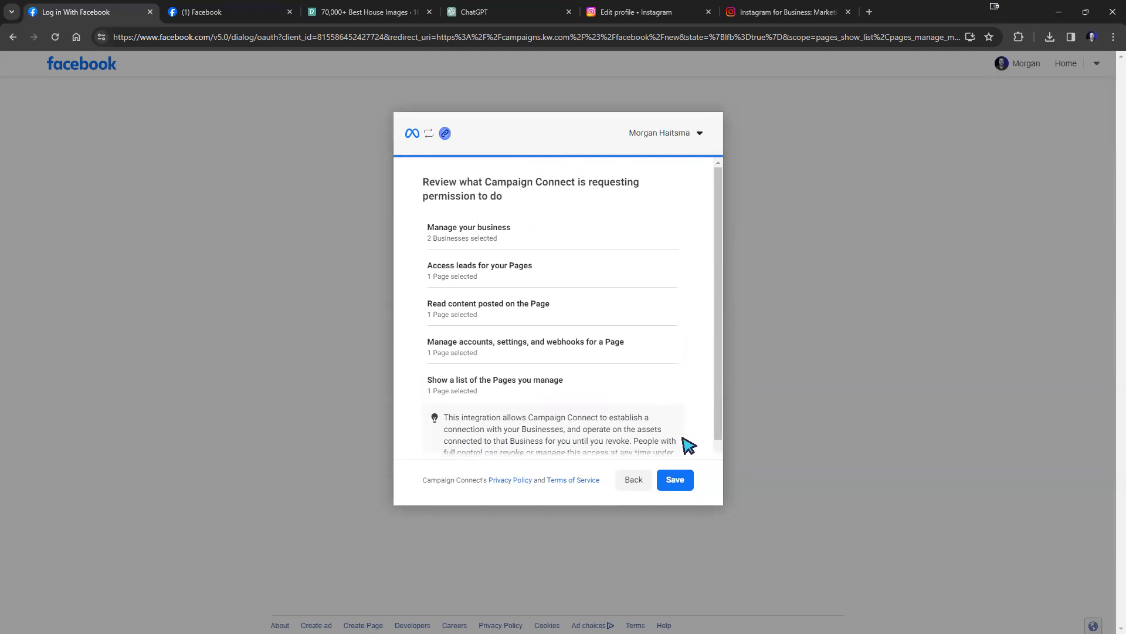
click(674, 479)
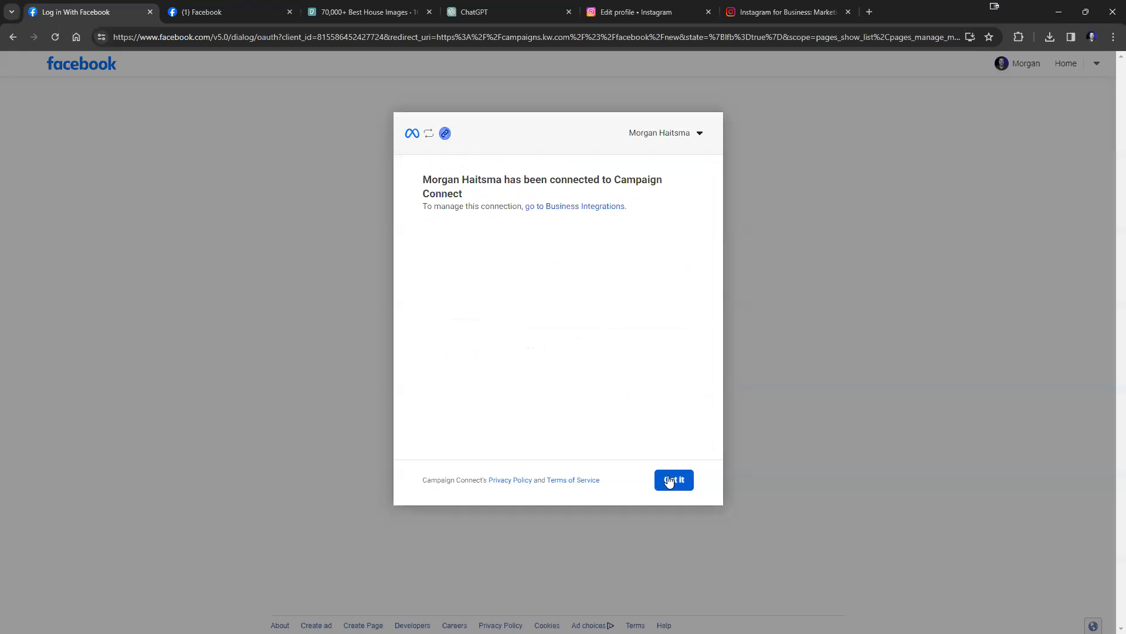
click(669, 481)
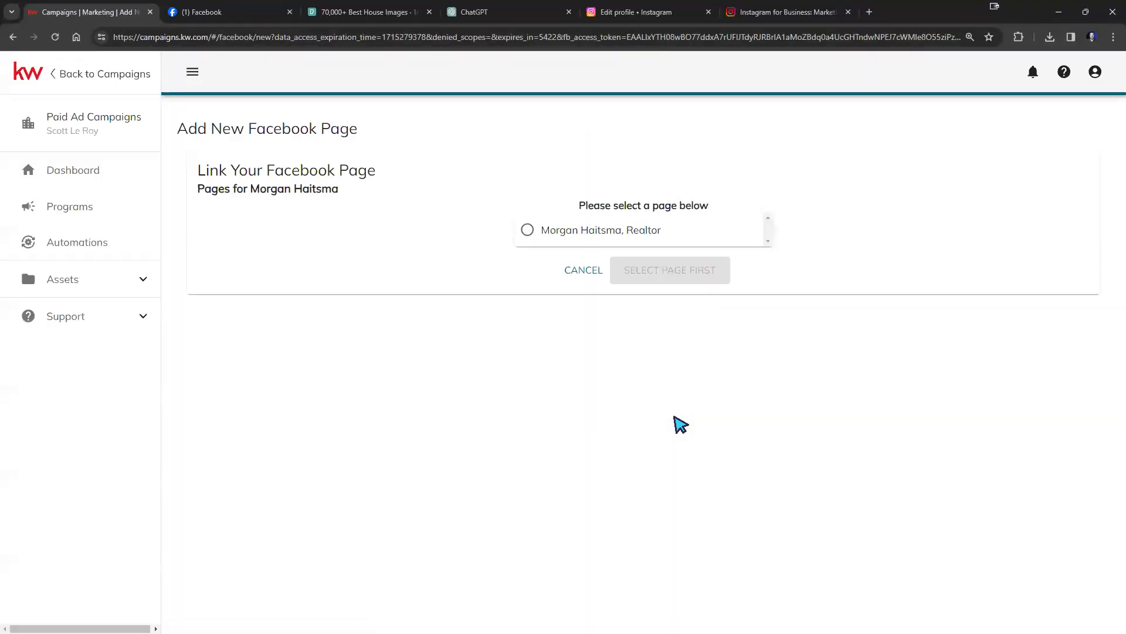
Link the Realtor Facebook Page for paid ads and open the lead form terms of service.
click(527, 230)
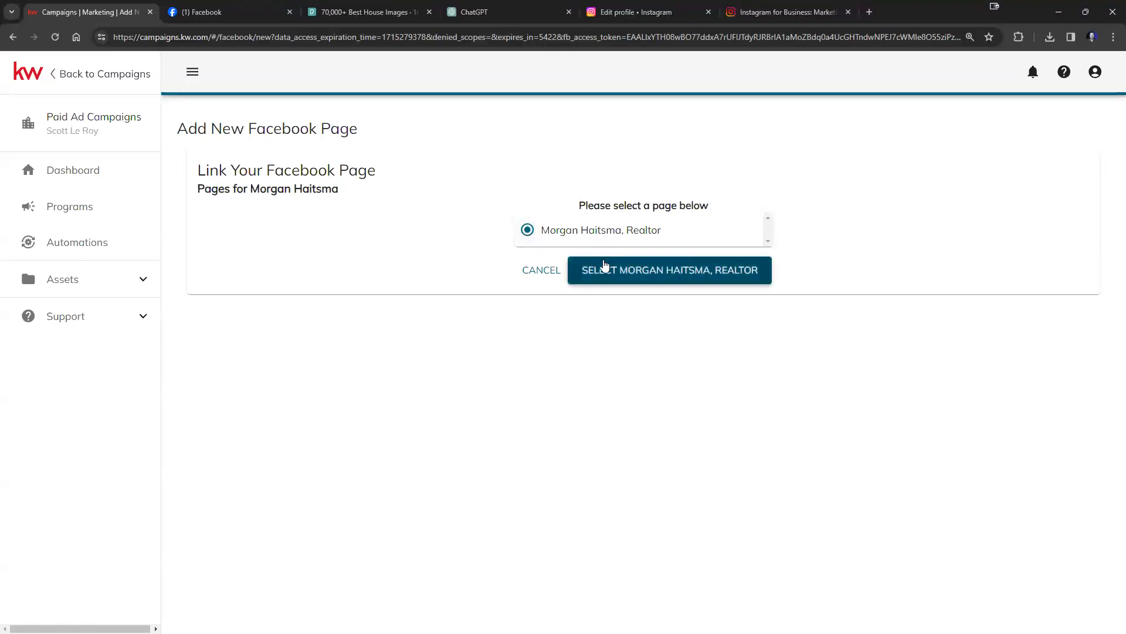
click(605, 265)
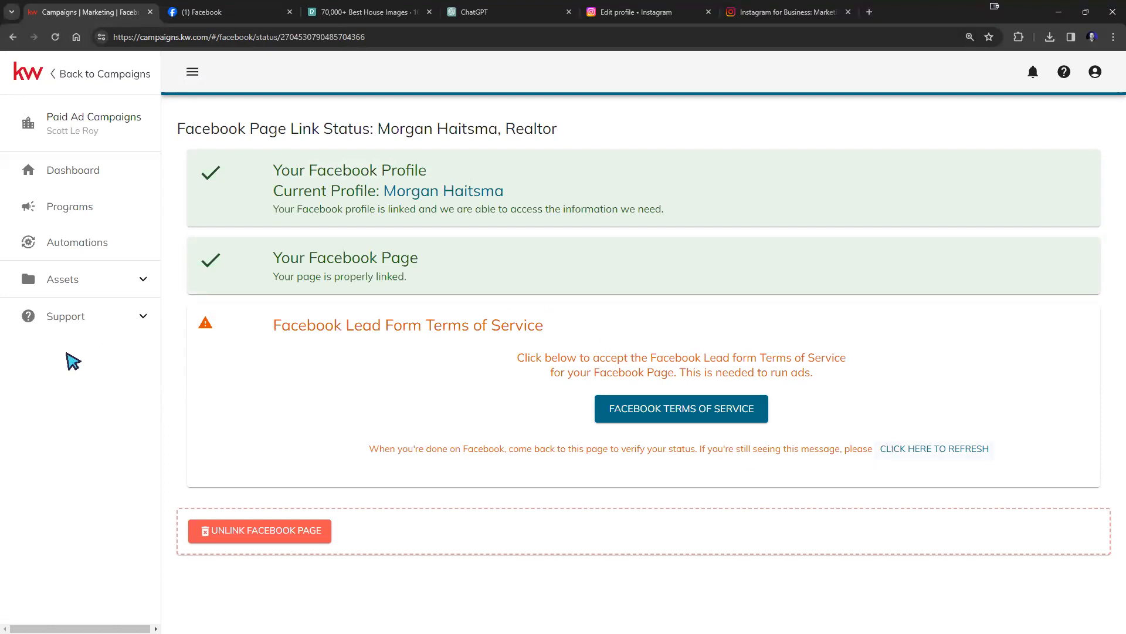
drag(275, 326, 596, 329)
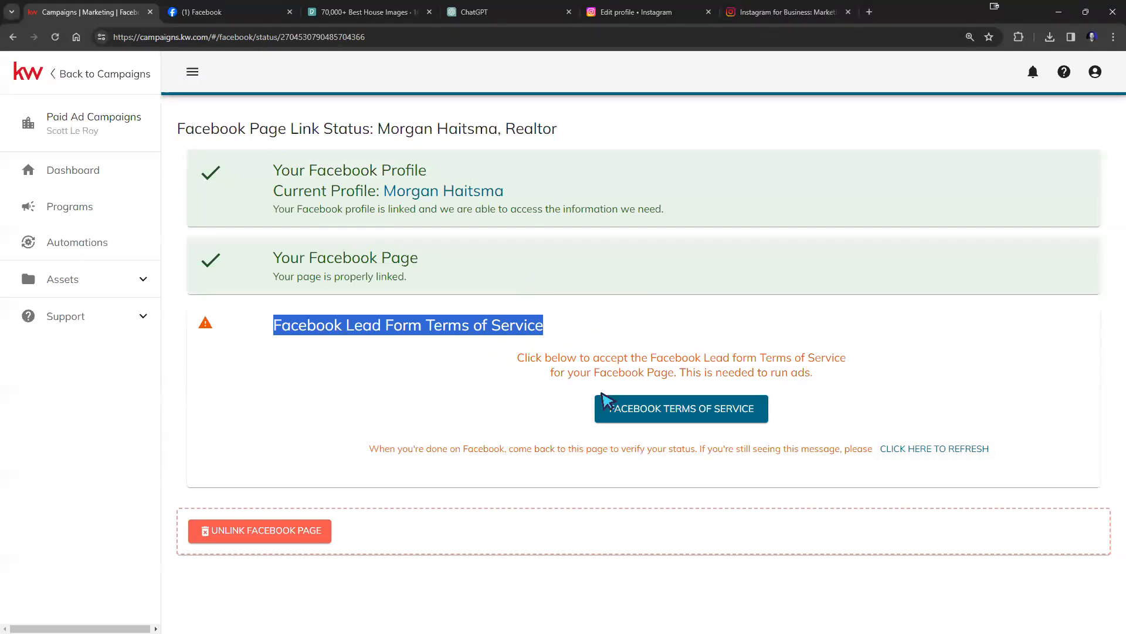
click(627, 412)
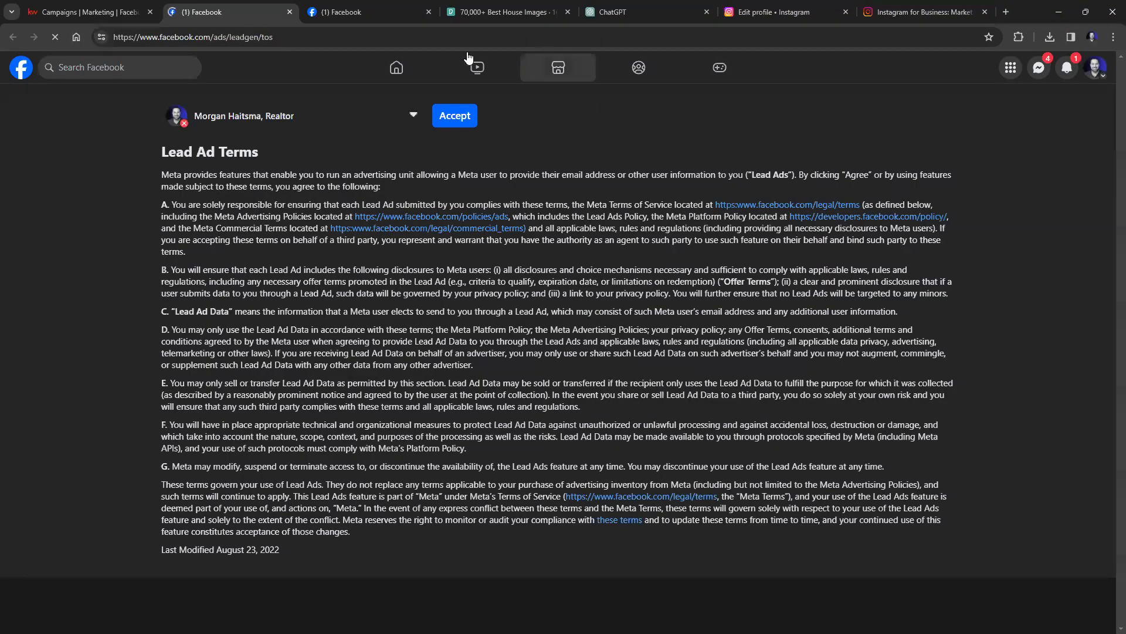
Accept the Lead Ad Terms for the Realtor Page and return to the Campaigns KW tab.
click(456, 116)
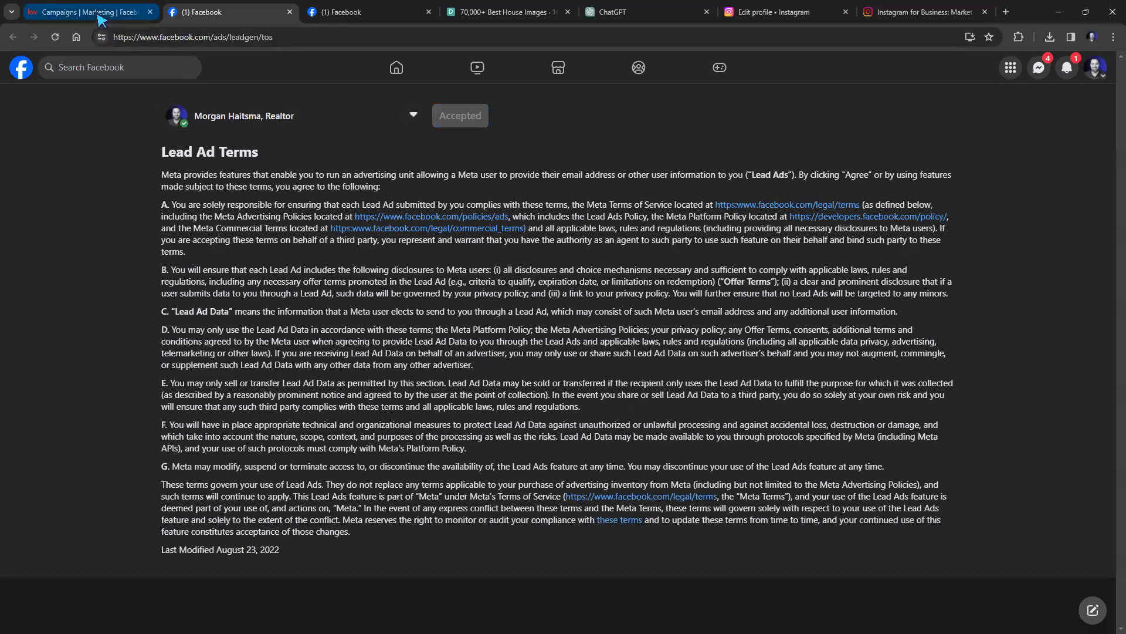
click(94, 12)
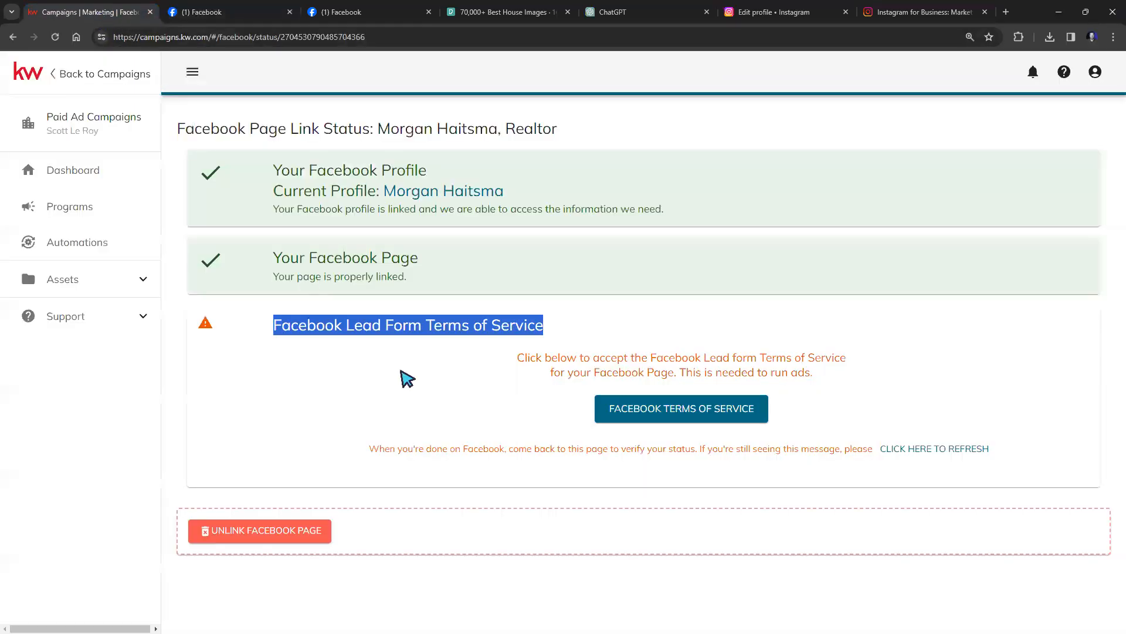
Reload the link status to confirm the Page is fully set up, then reopen Paid Ads campaigns.
click(55, 37)
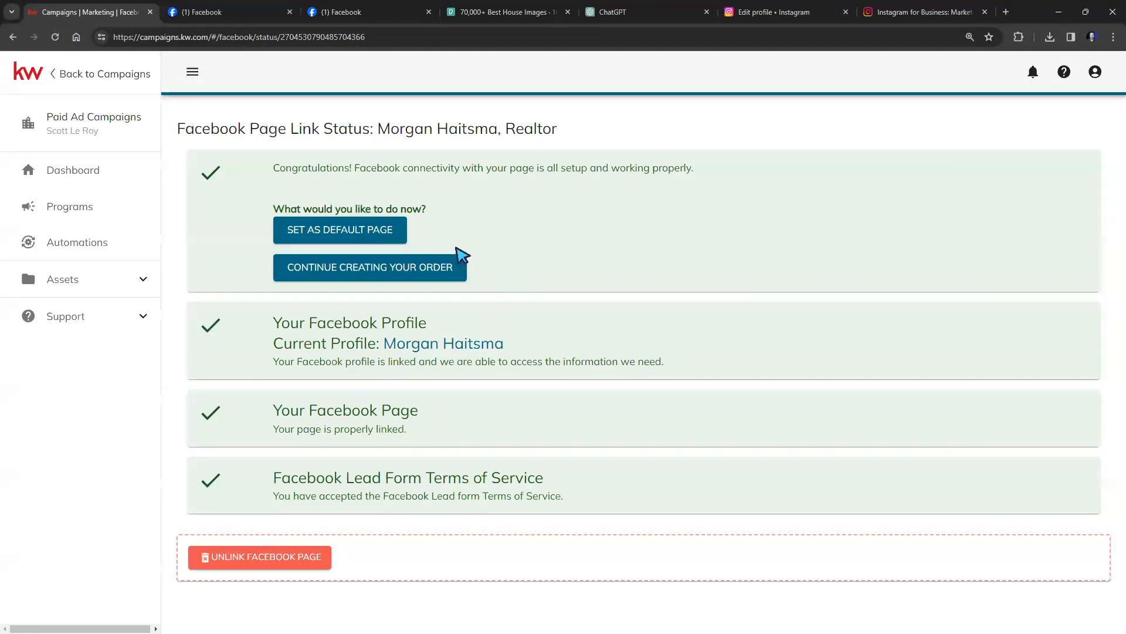
click(88, 77)
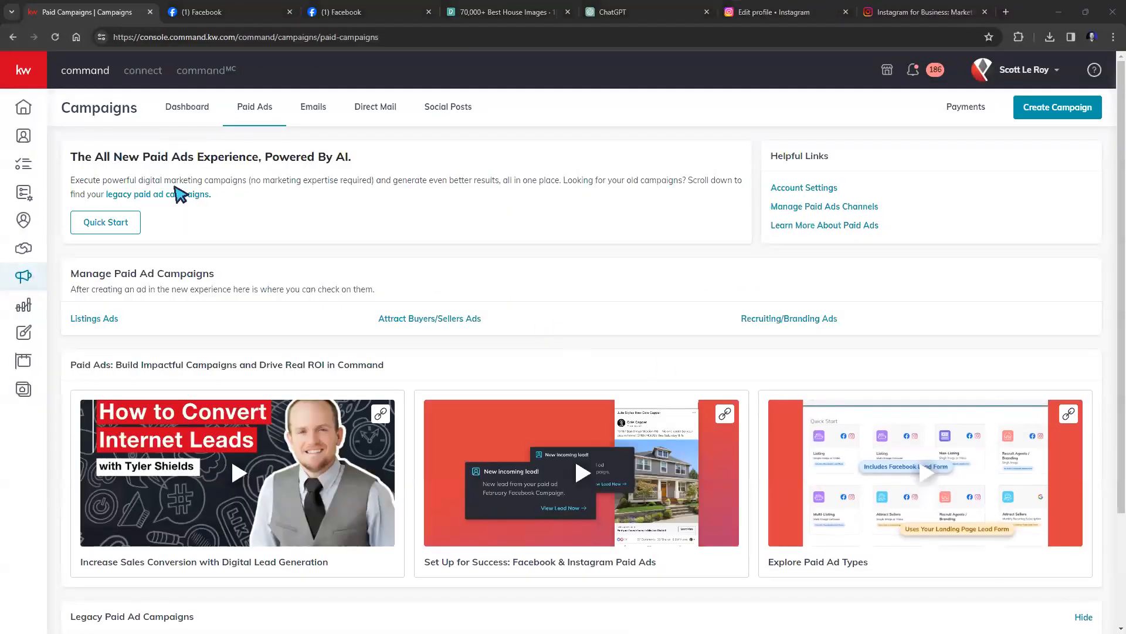
click(26, 78)
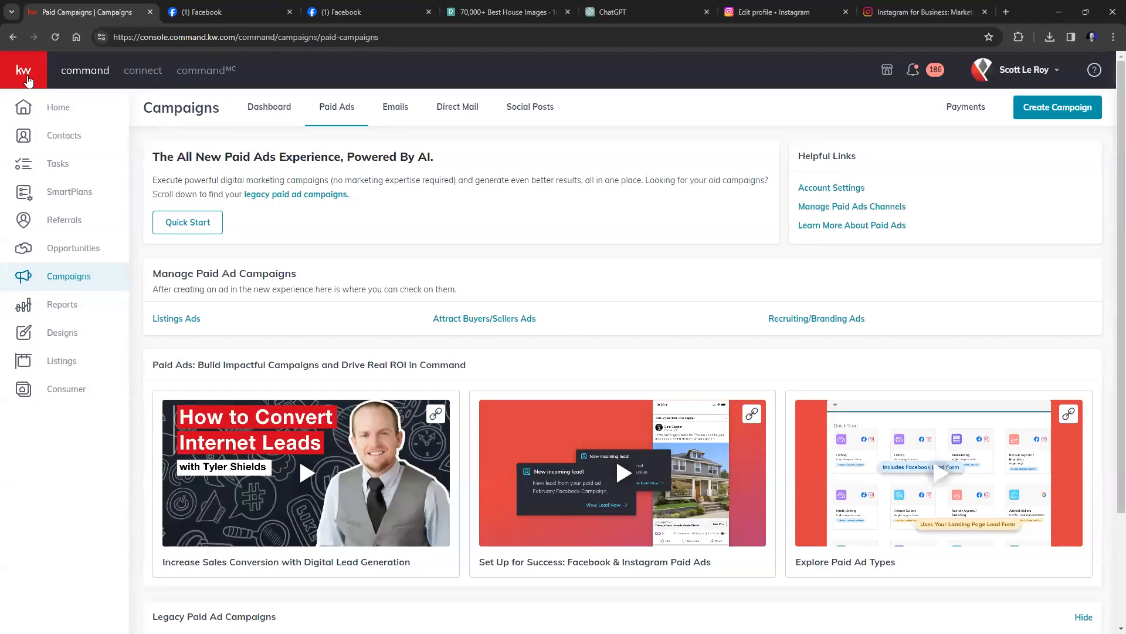
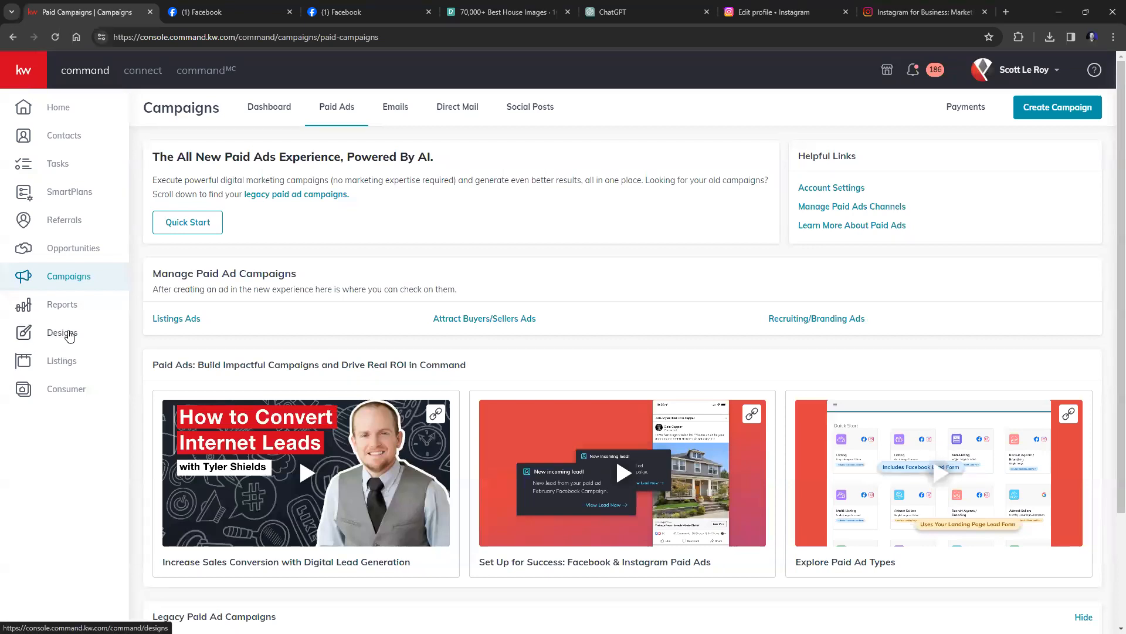
Create a new Social design from the Designs section and continue to the template library.
click(63, 332)
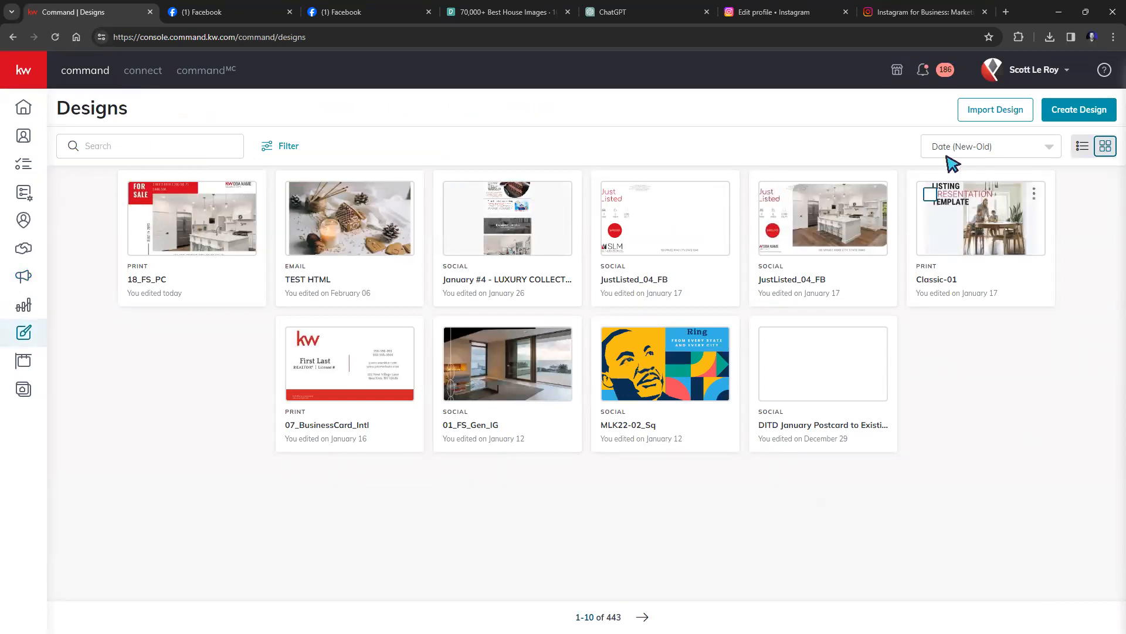
click(1066, 119)
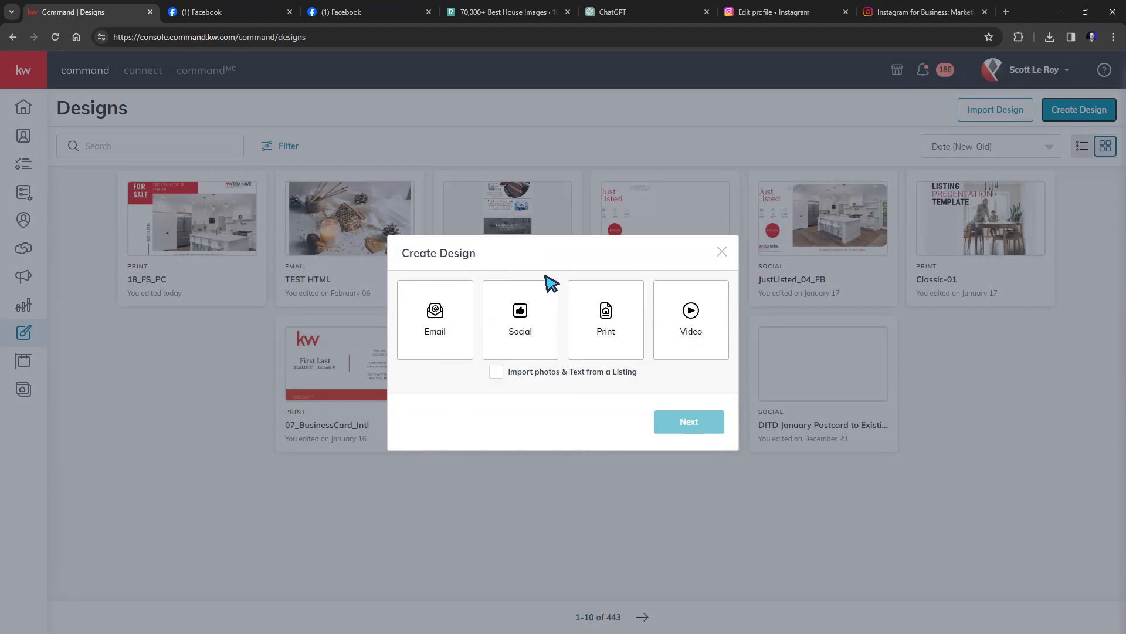
click(514, 322)
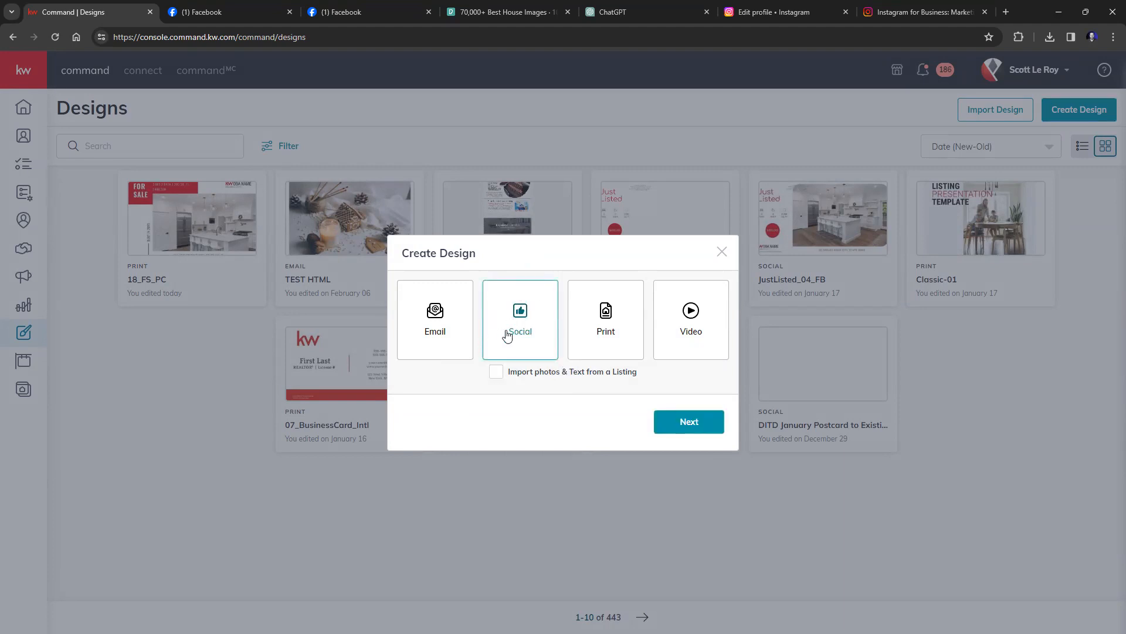
click(674, 423)
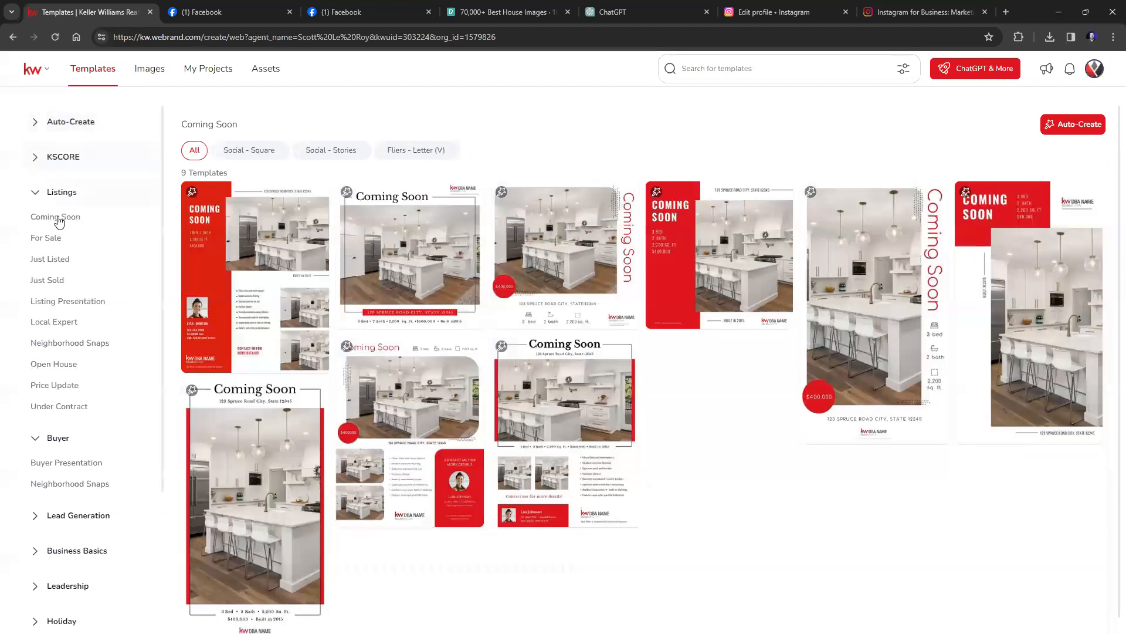
Collapse Listings and Buyer, then browse the Holiday > February templates like Mardi Gras and Valentine's Day.
click(43, 187)
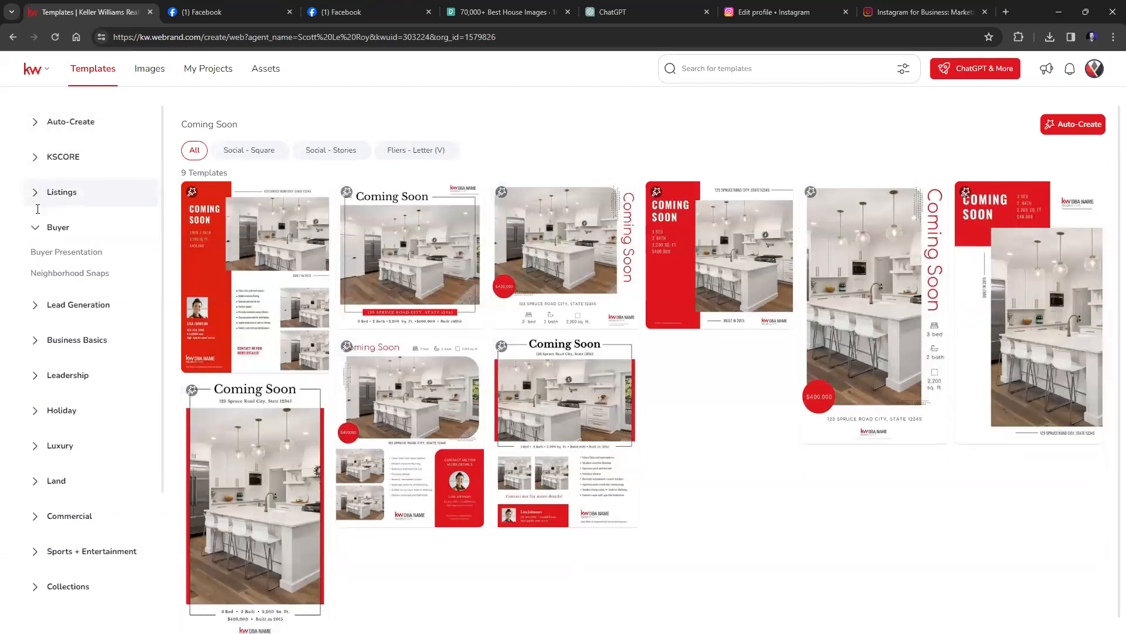
click(31, 231)
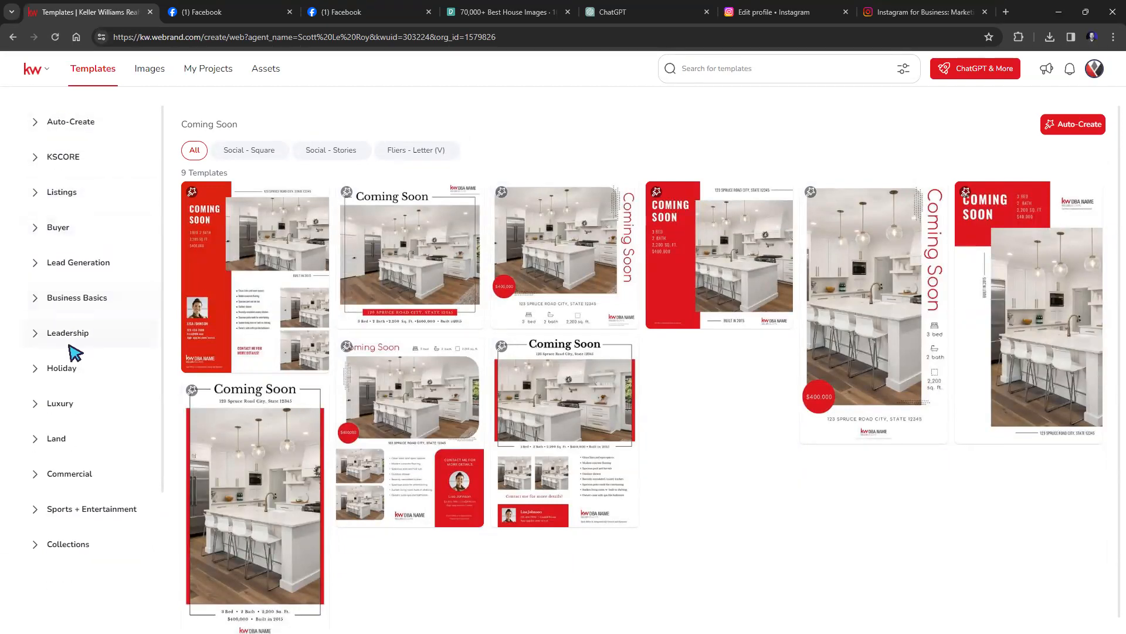
click(58, 375)
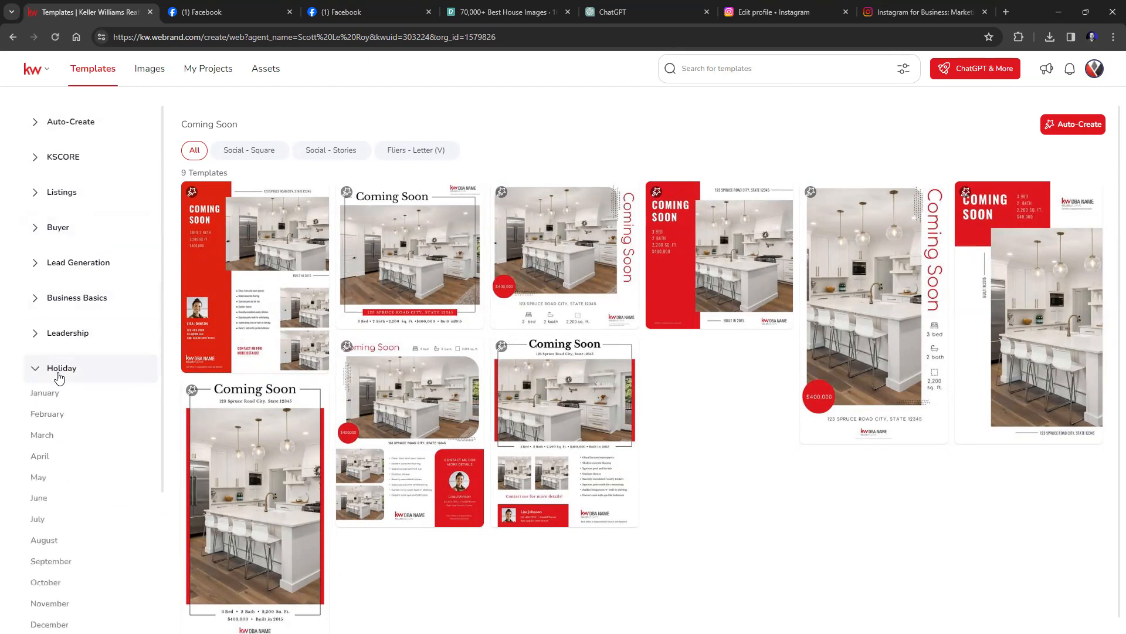
click(53, 416)
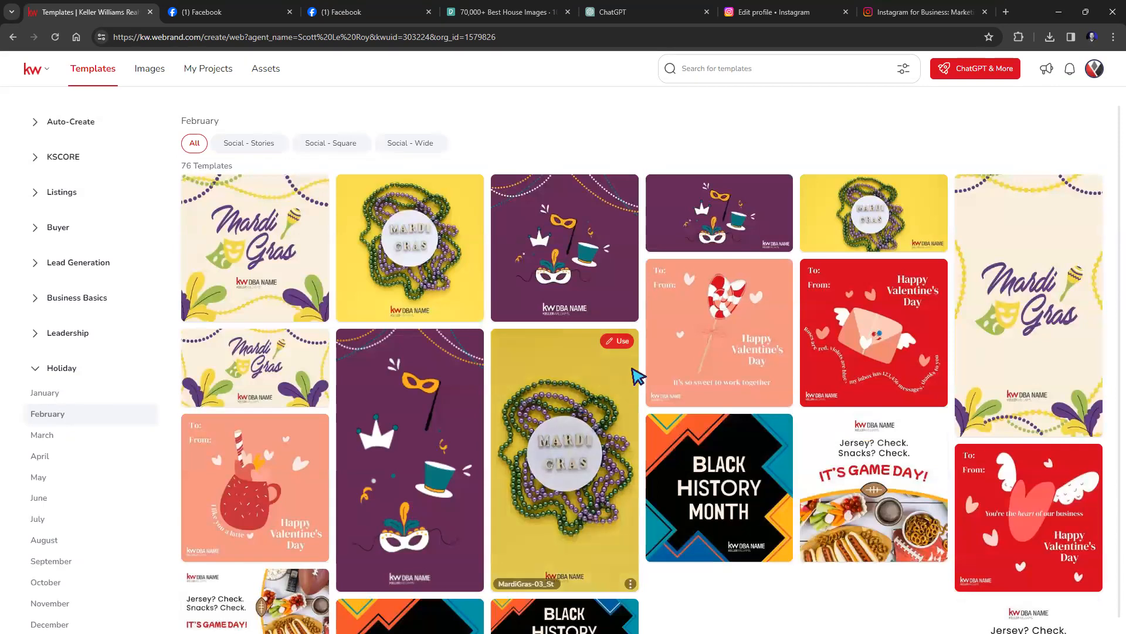
scroll(714, 223, down, 8)
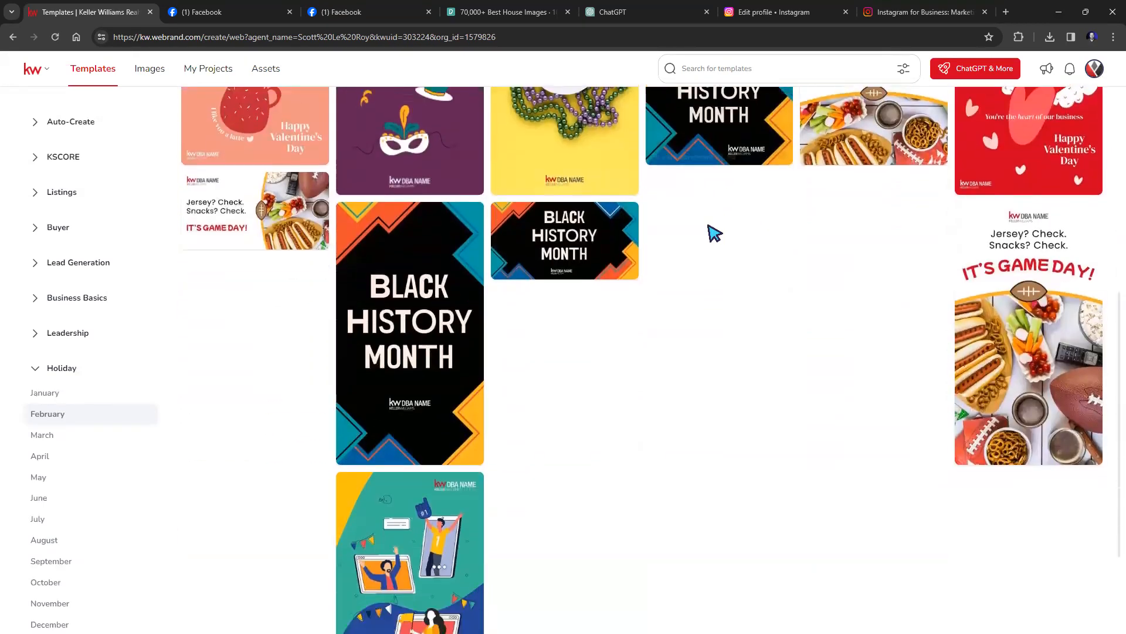
scroll(715, 234, up, 5)
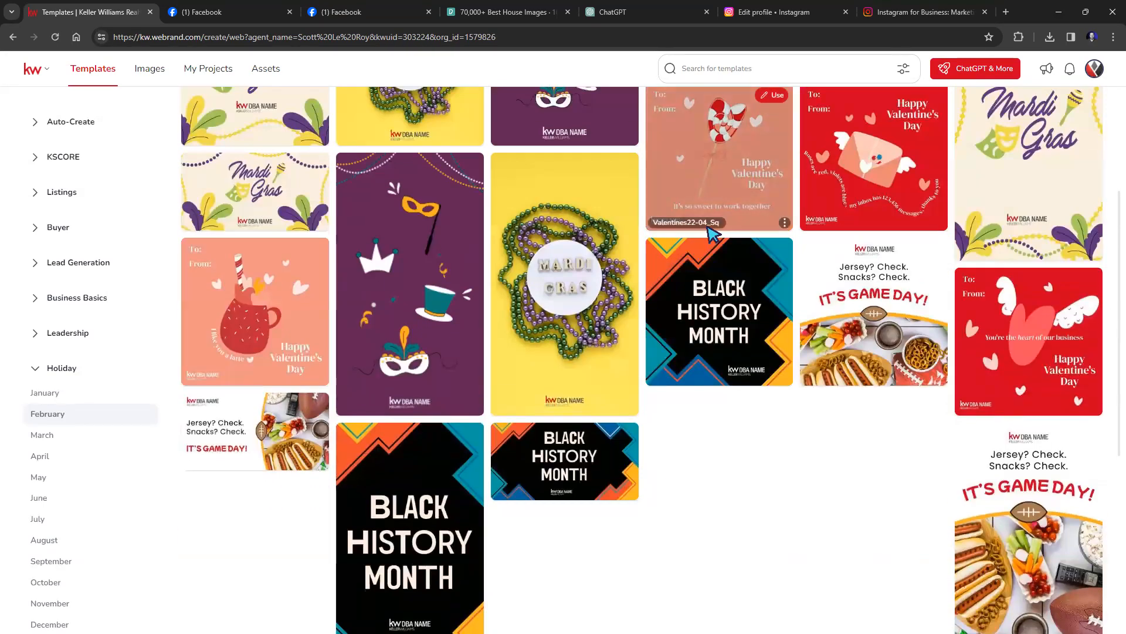
scroll(714, 233, down, 1)
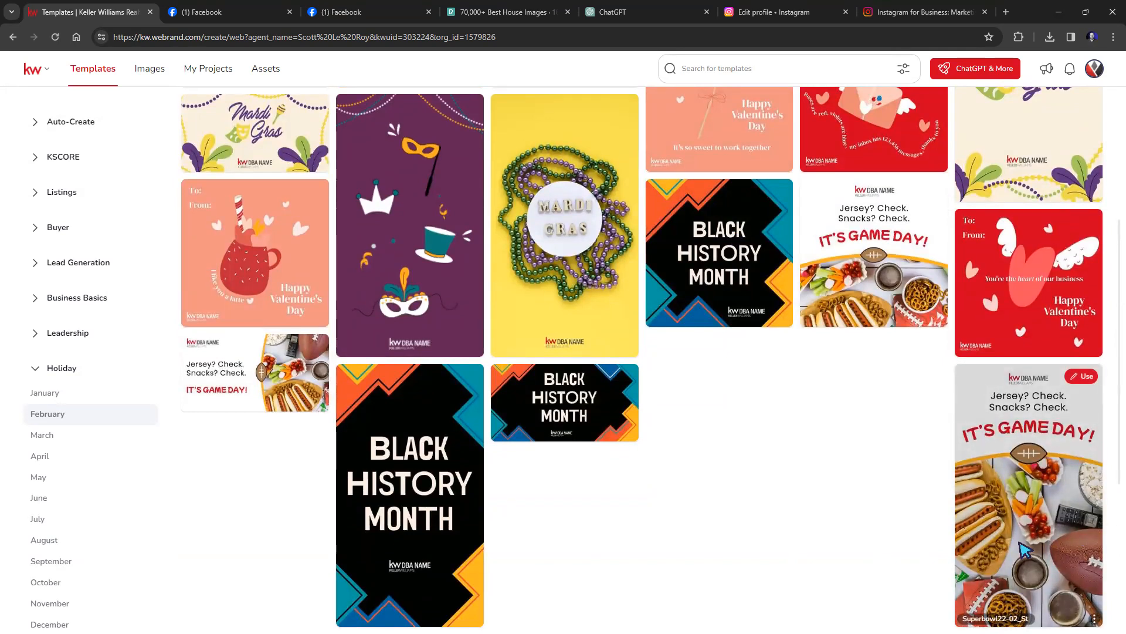
scroll(813, 460, up, 2)
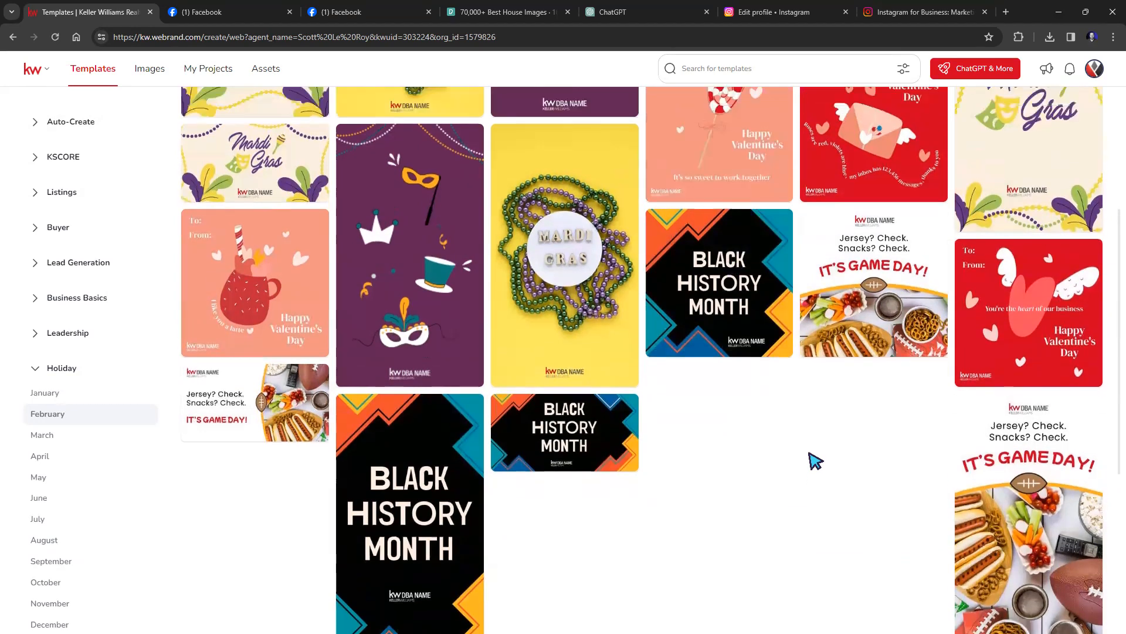
scroll(816, 460, up, 1)
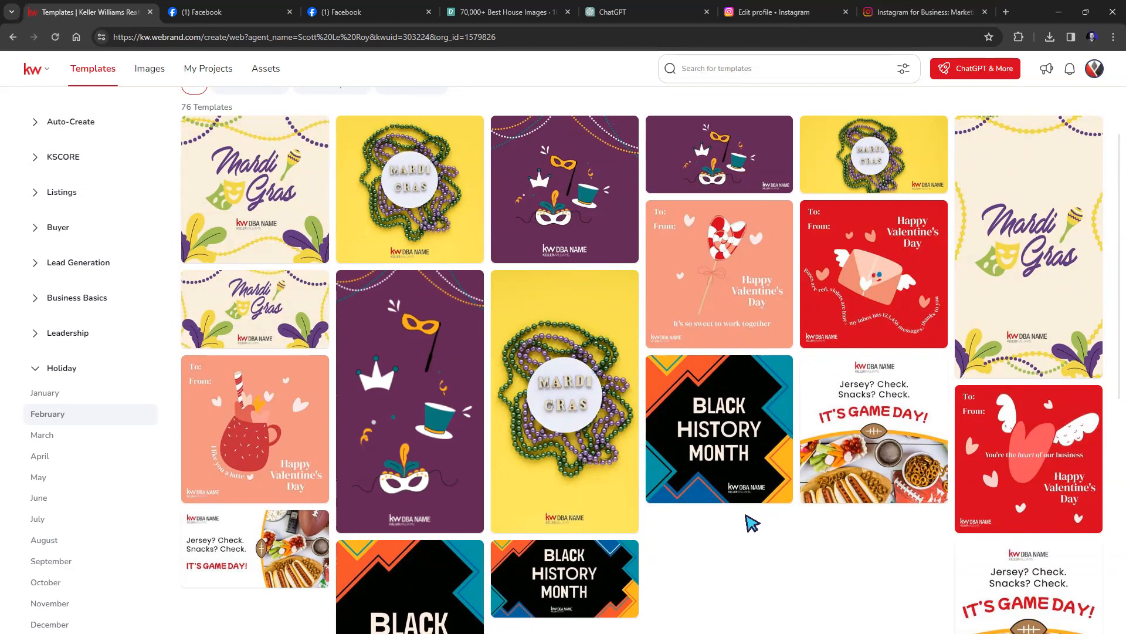
scroll(721, 496, up, 1)
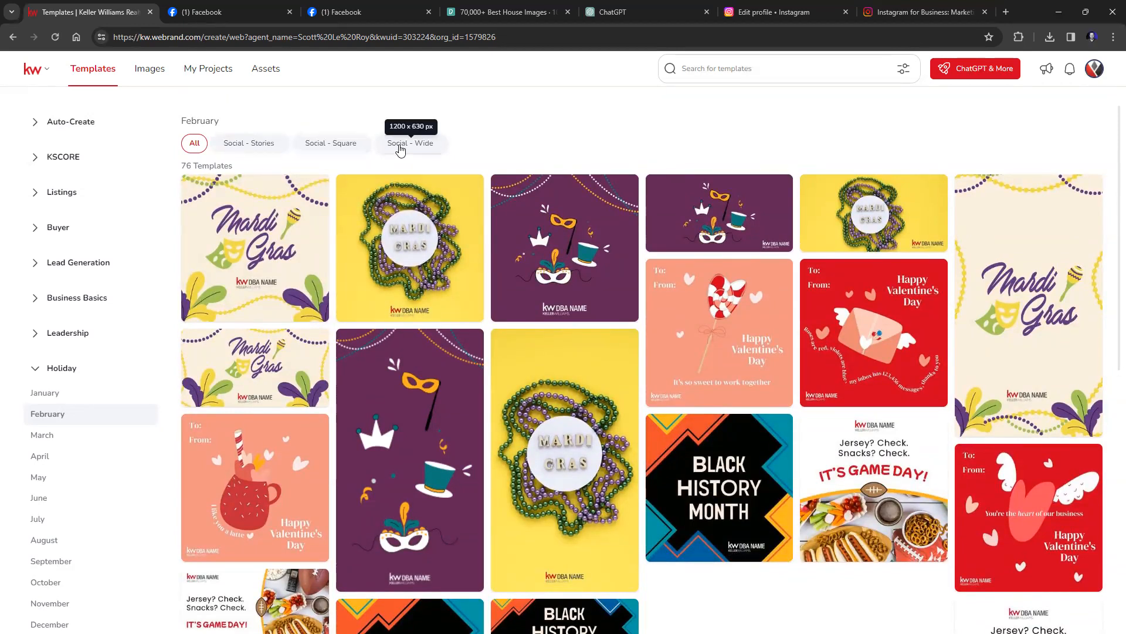
Filter the February templates to Social - Square and use the Superbowl22-02-Sq Game Day template.
click(248, 146)
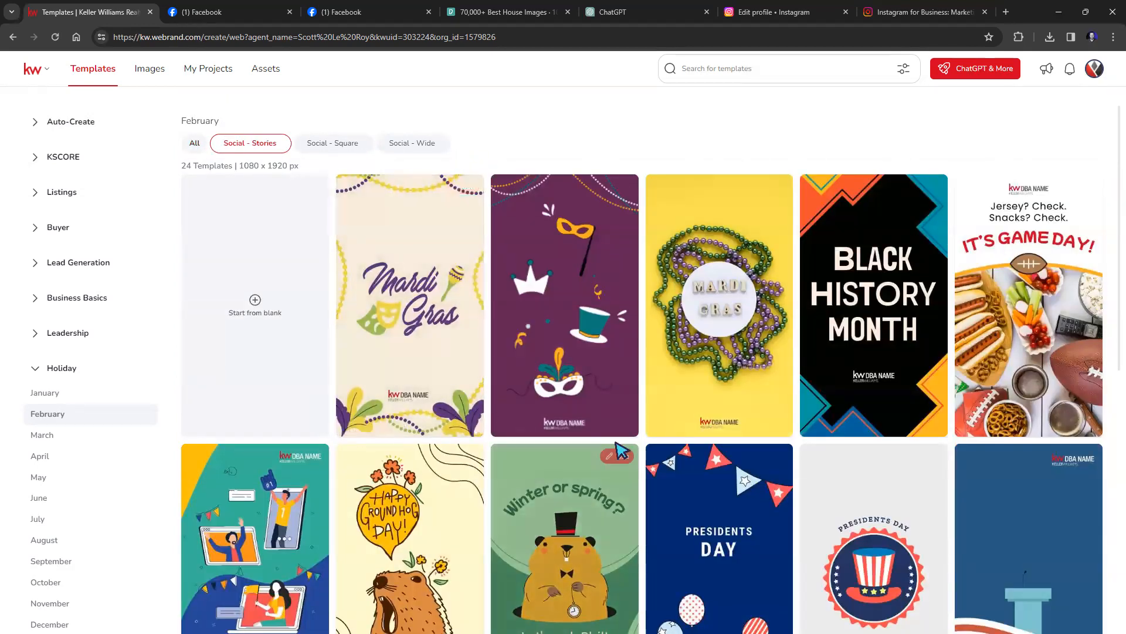
scroll(547, 564, down, 3)
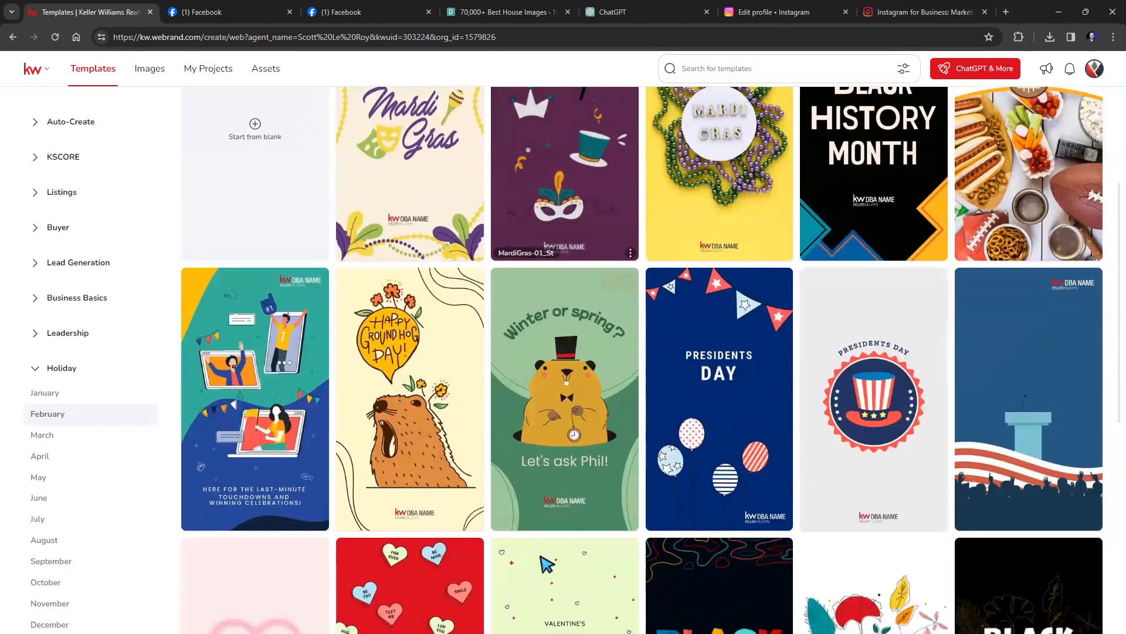
scroll(563, 381, up, 3)
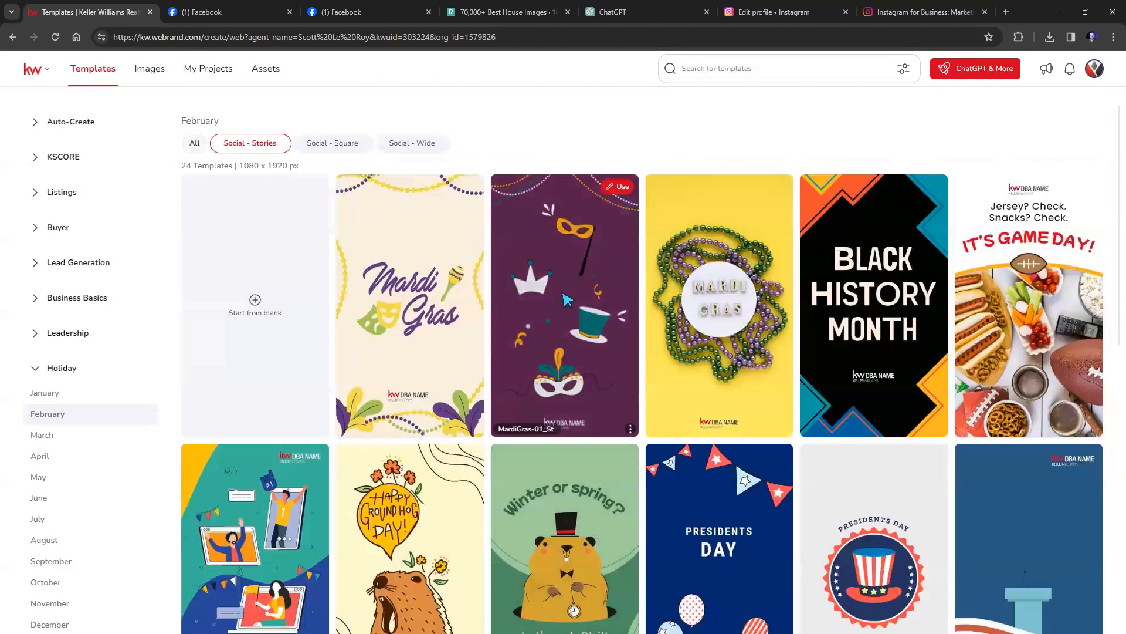
click(339, 148)
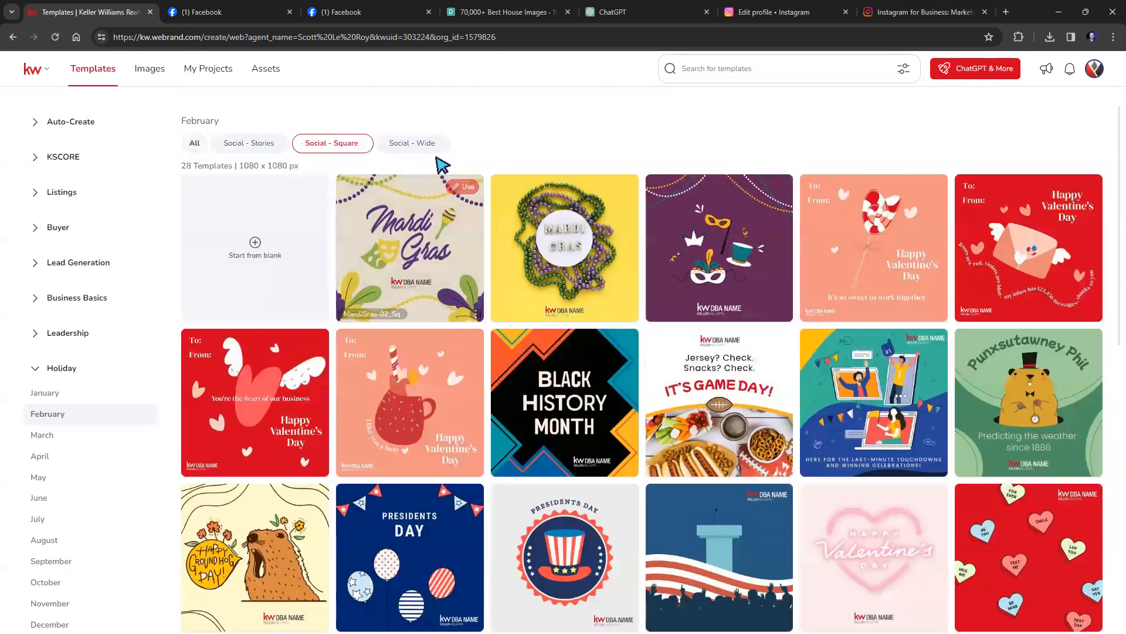
click(405, 143)
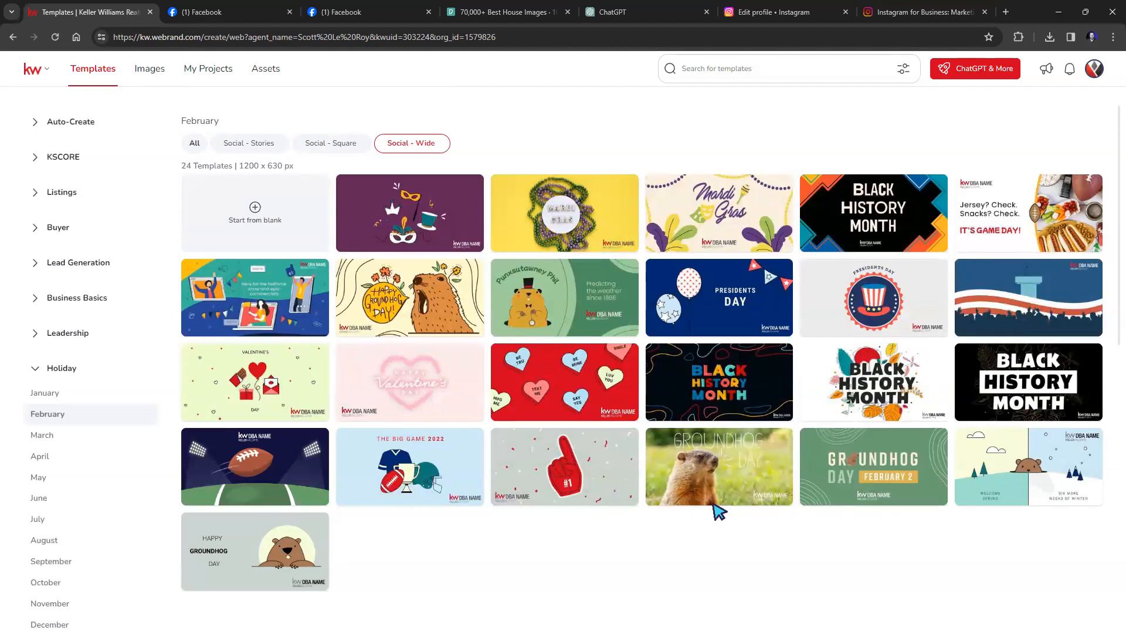
click(332, 145)
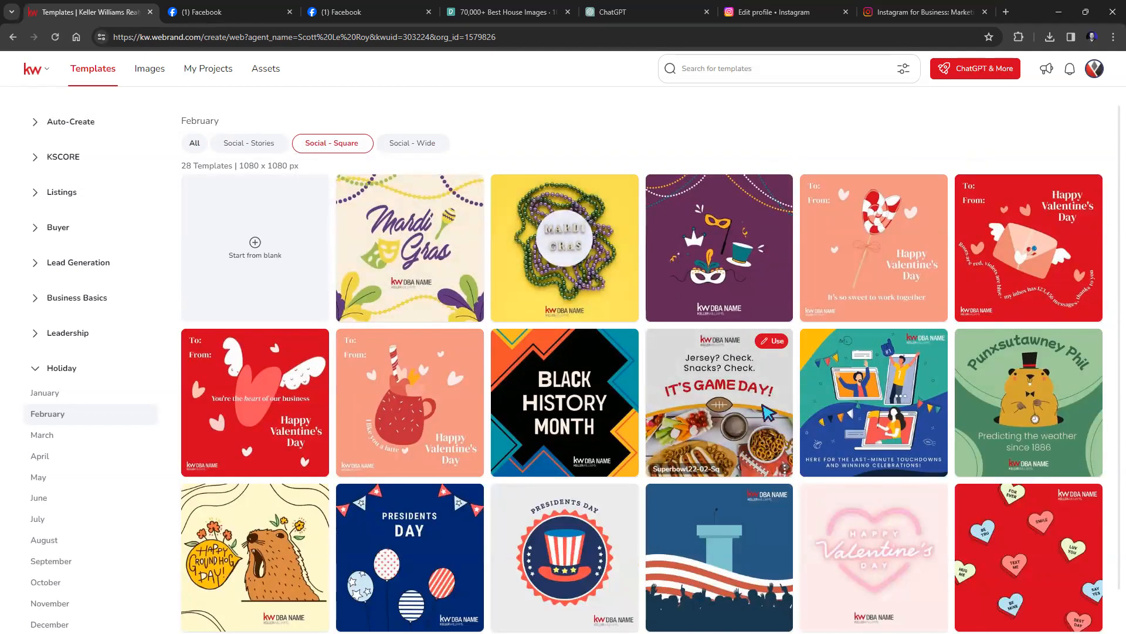
click(772, 341)
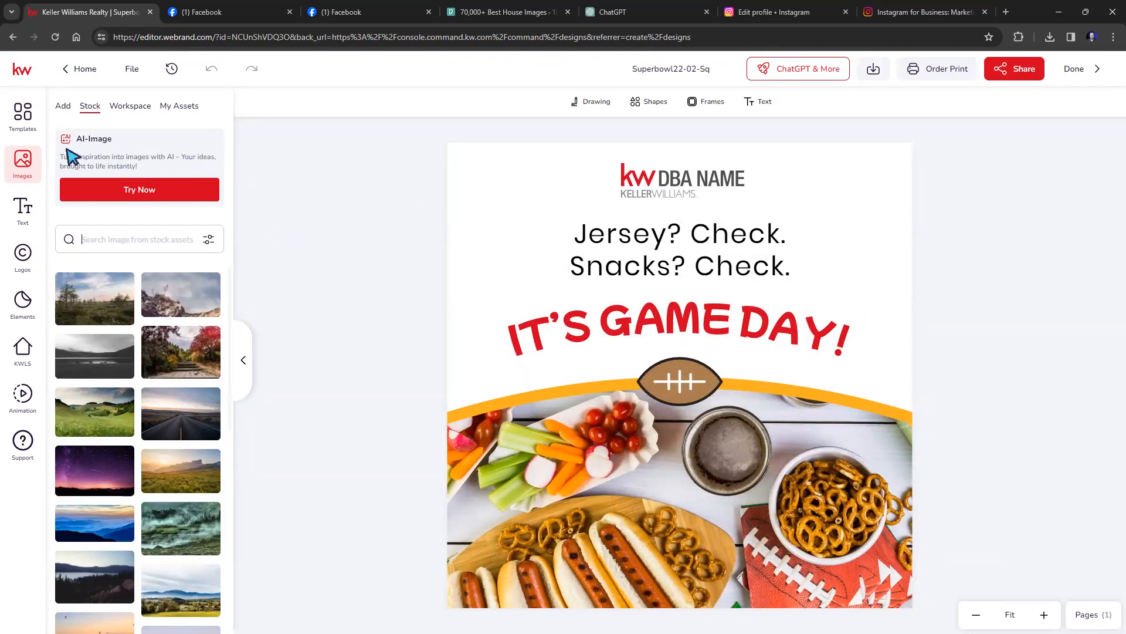
Swap the DBA NAME header logo for the SLM logo from Logos > My Assets.
click(22, 267)
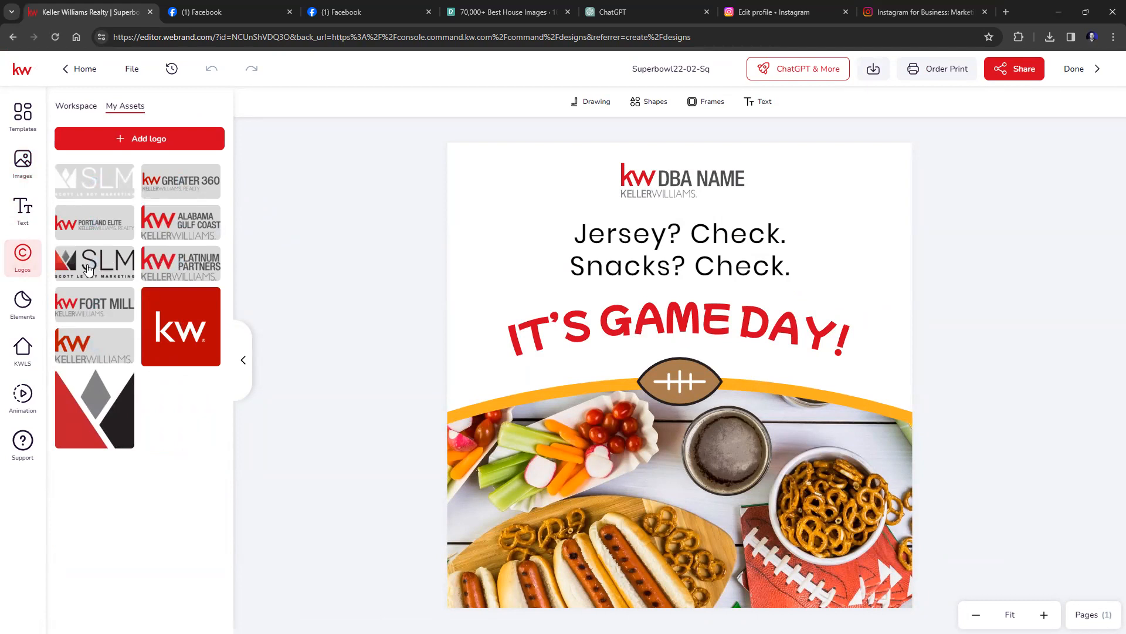
drag(105, 264, 624, 201)
drag(669, 195, 671, 195)
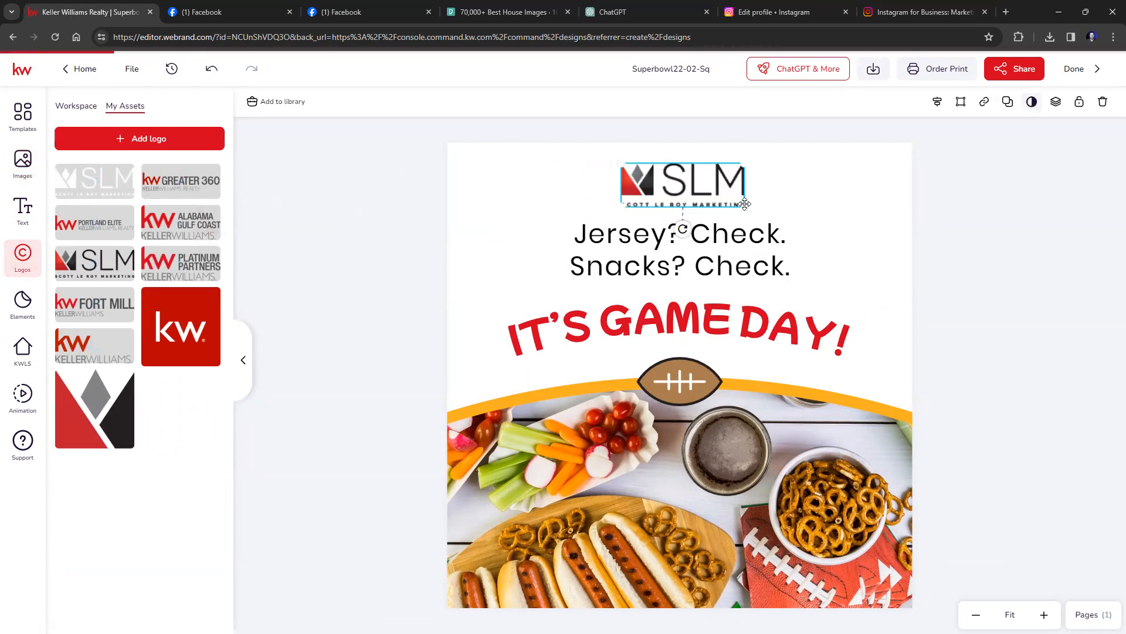
click(1009, 254)
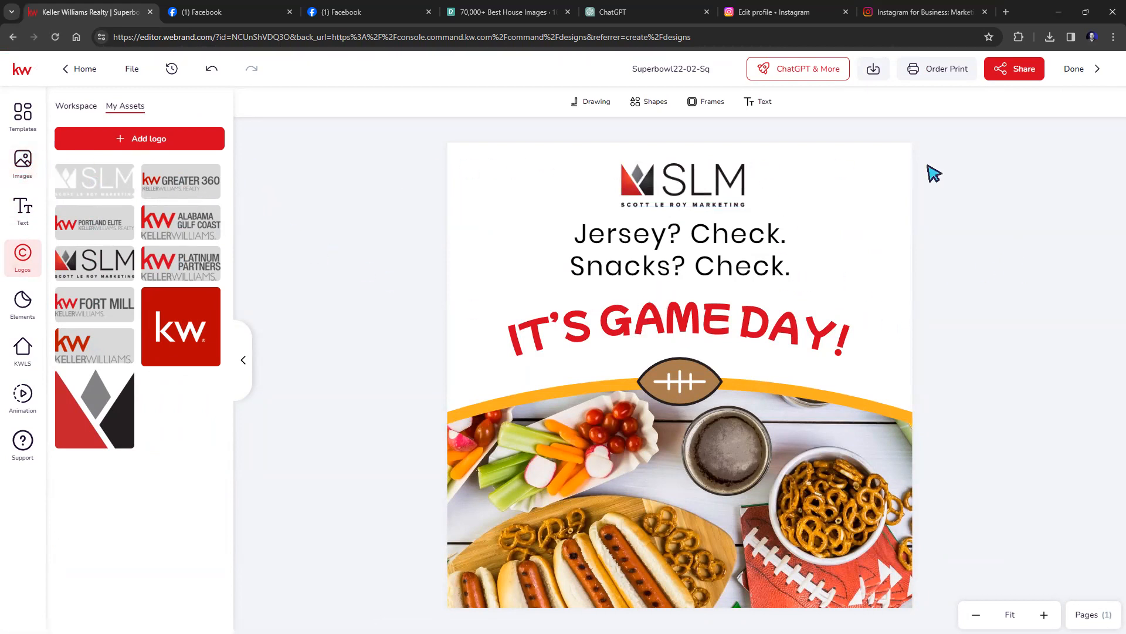
Add a circle image frame, shrink it and move it to the post's top-right corner.
click(690, 104)
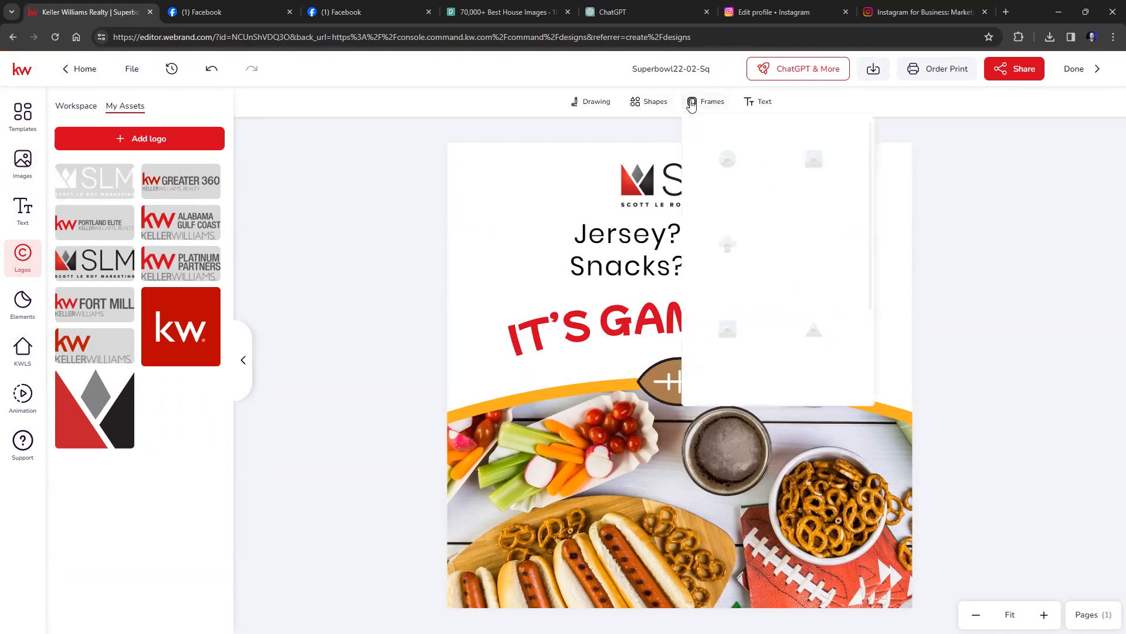
click(723, 162)
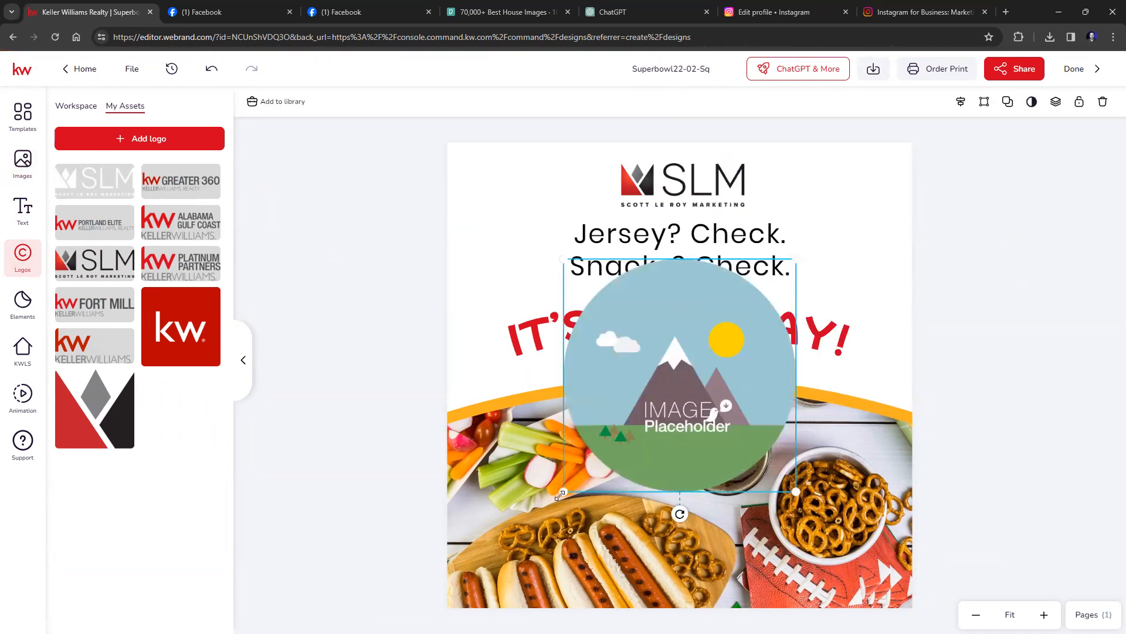
drag(567, 492, 698, 356)
drag(743, 320, 850, 216)
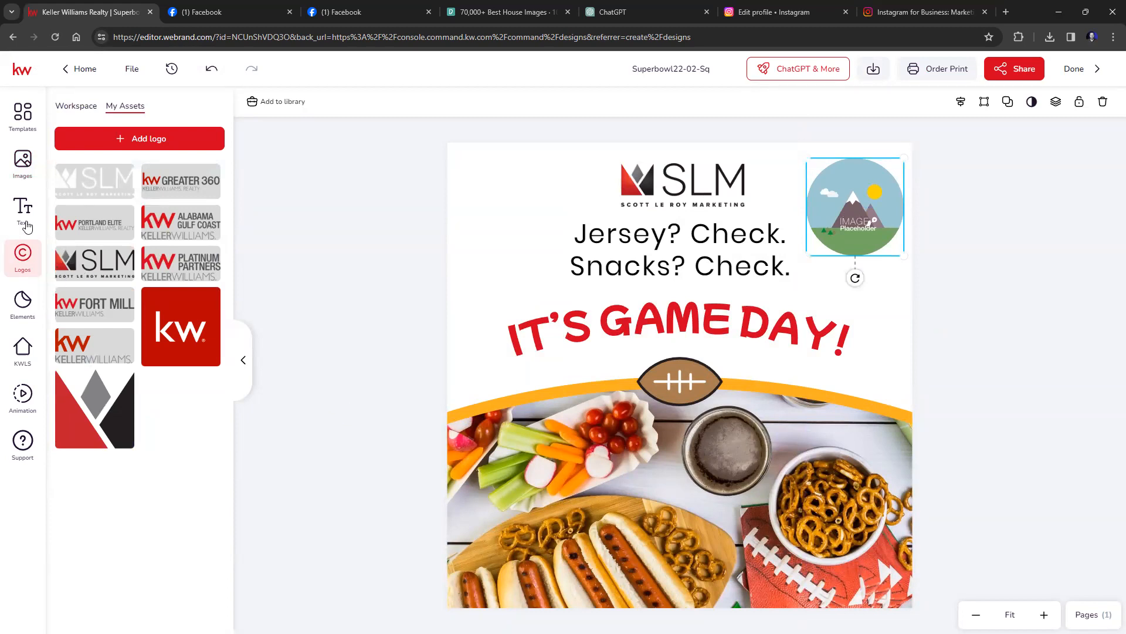
Fill the circle frame with the man's photo from Images > My Assets and save the design.
click(22, 163)
click(179, 107)
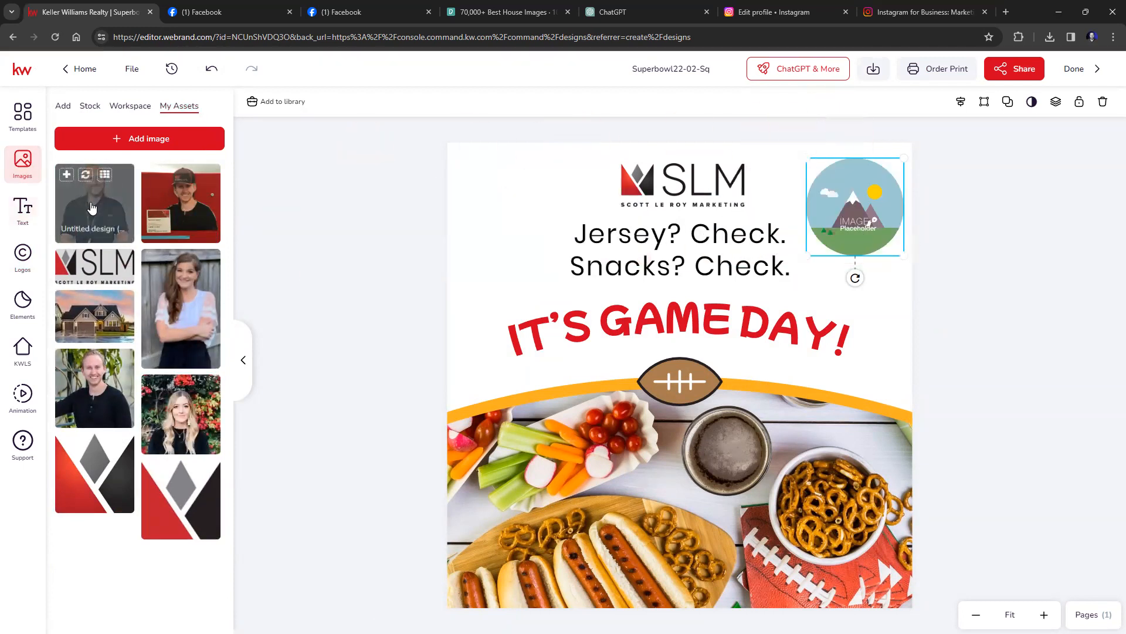
drag(91, 391, 854, 235)
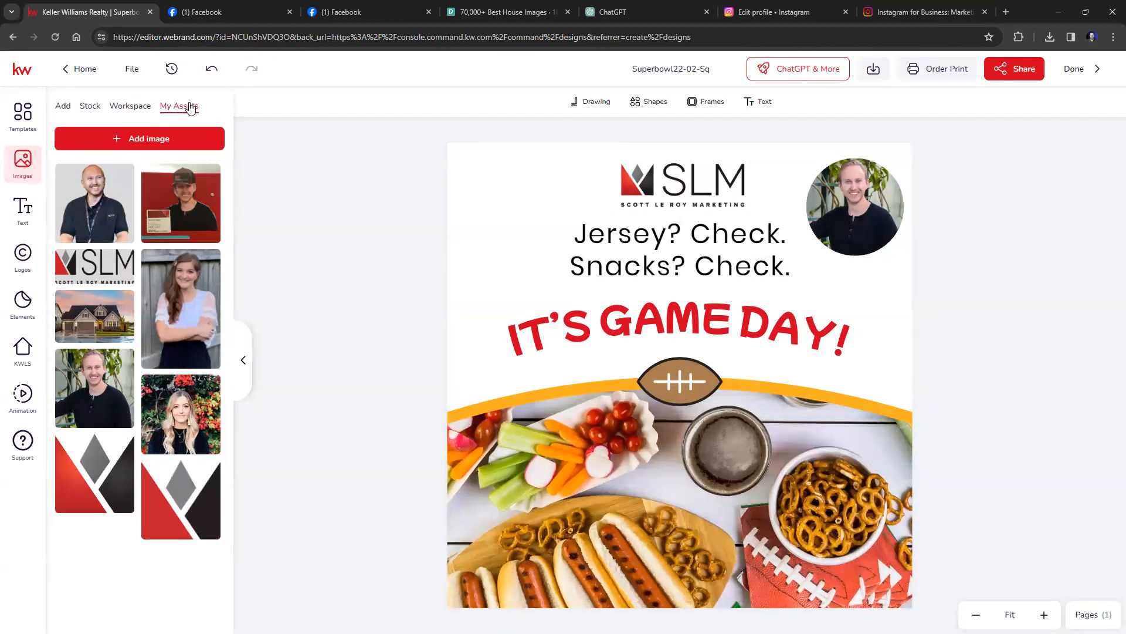
click(133, 68)
click(140, 123)
Download the Superbowl22-02-Sq design as a PNG to the desktop, then return to Home.
click(874, 70)
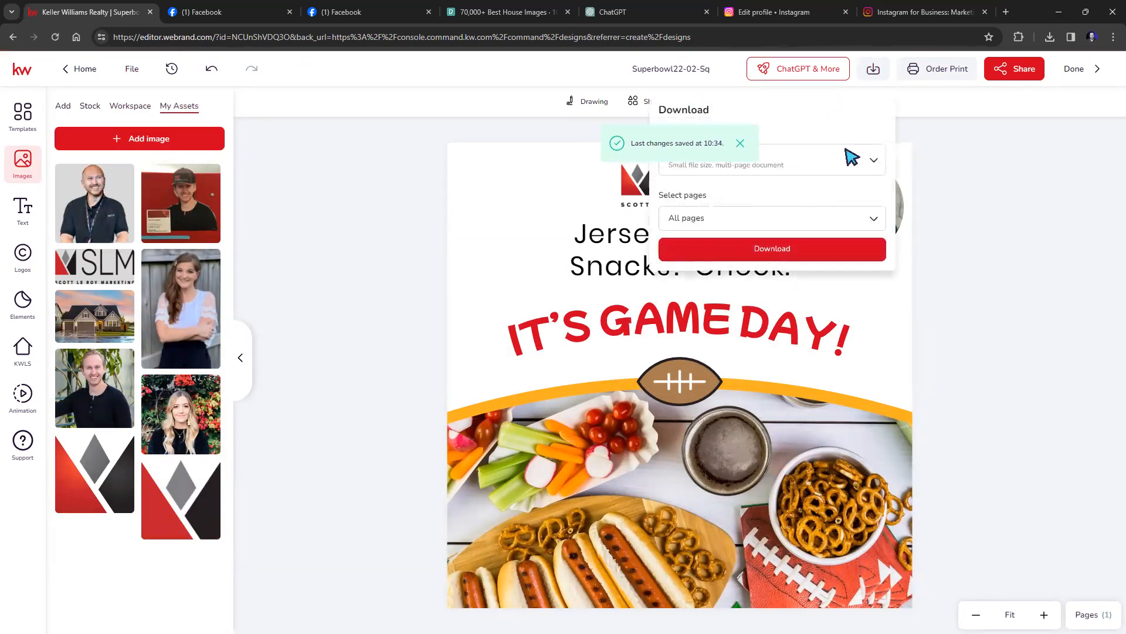
click(741, 145)
click(872, 162)
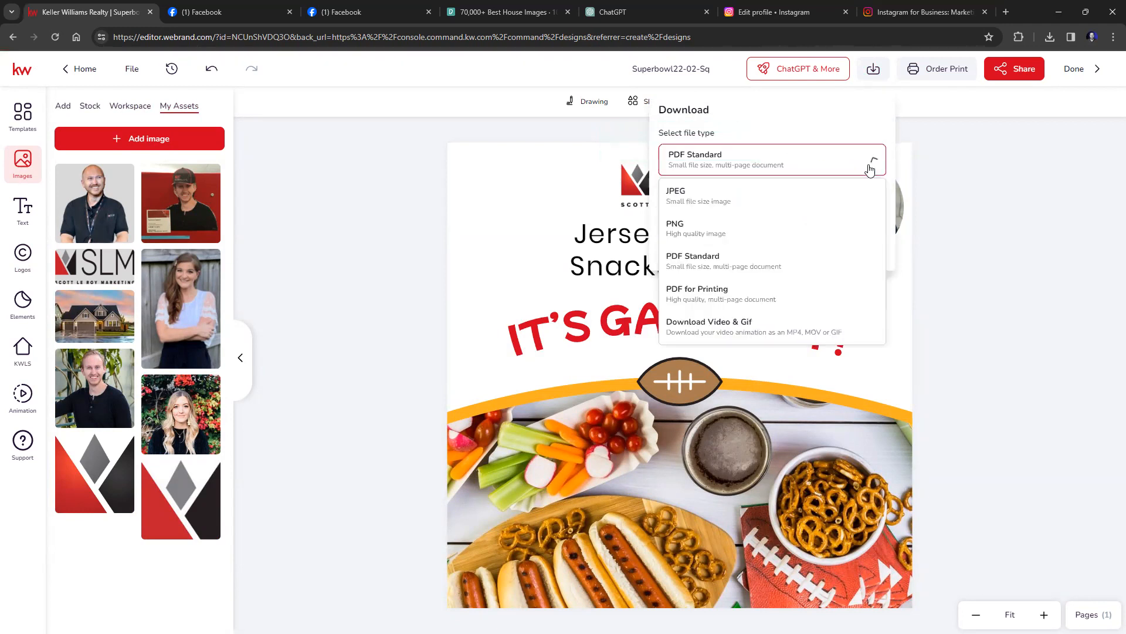
click(678, 228)
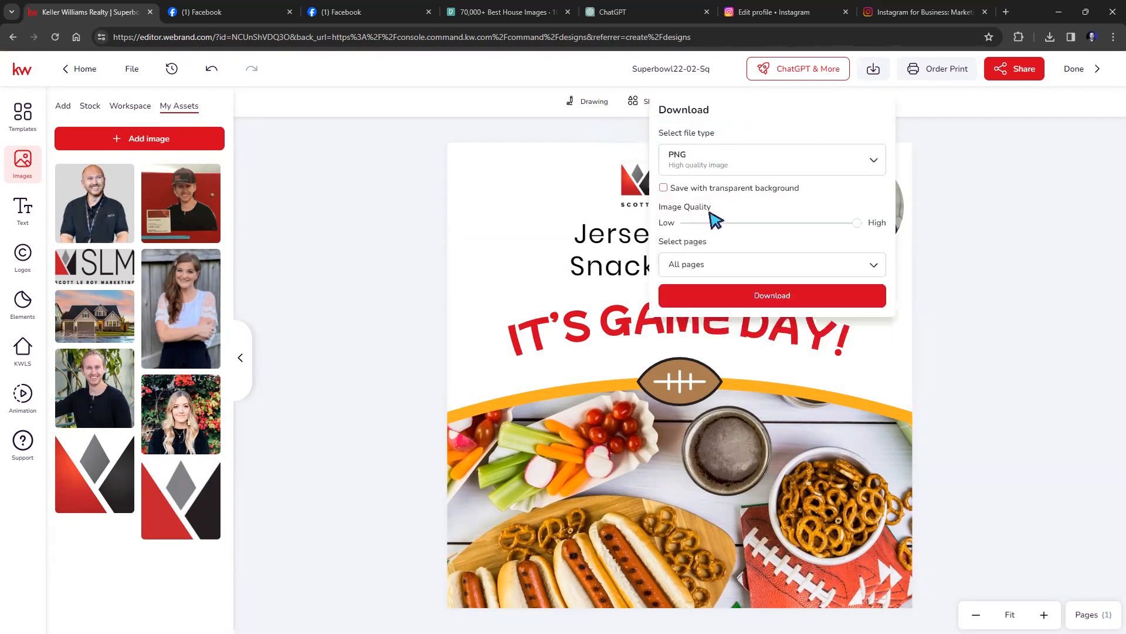
click(805, 298)
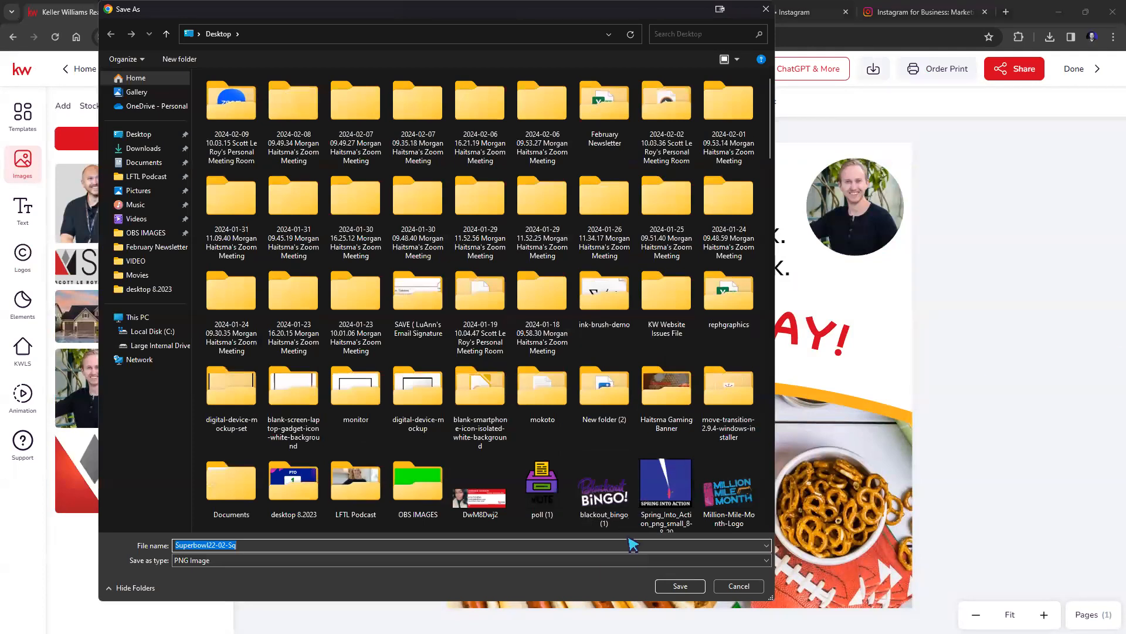
click(679, 586)
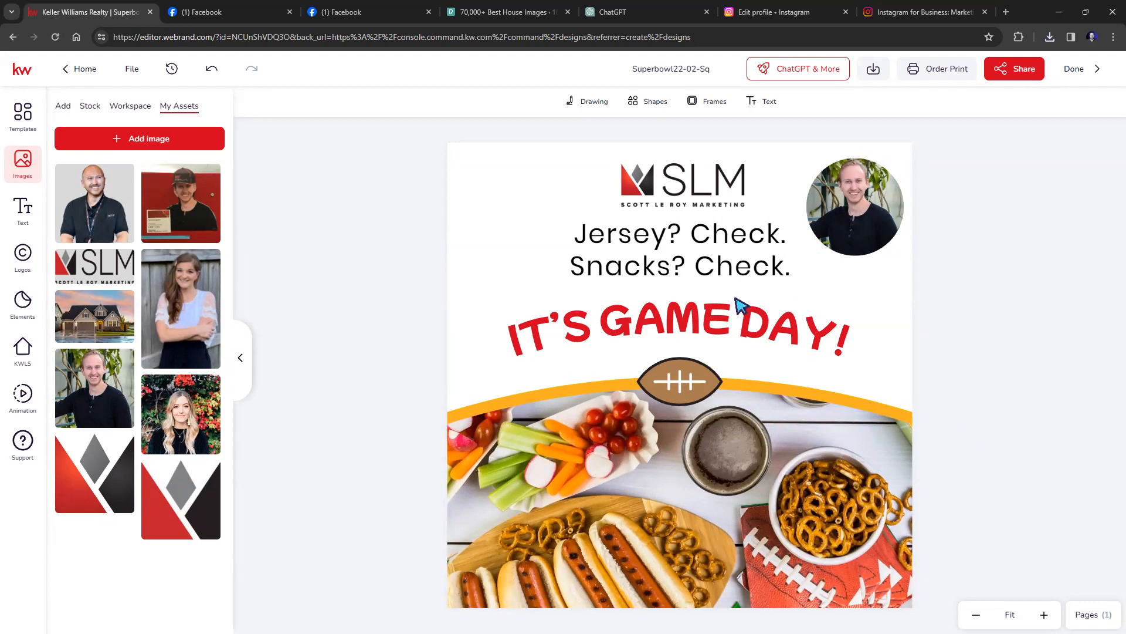
click(82, 70)
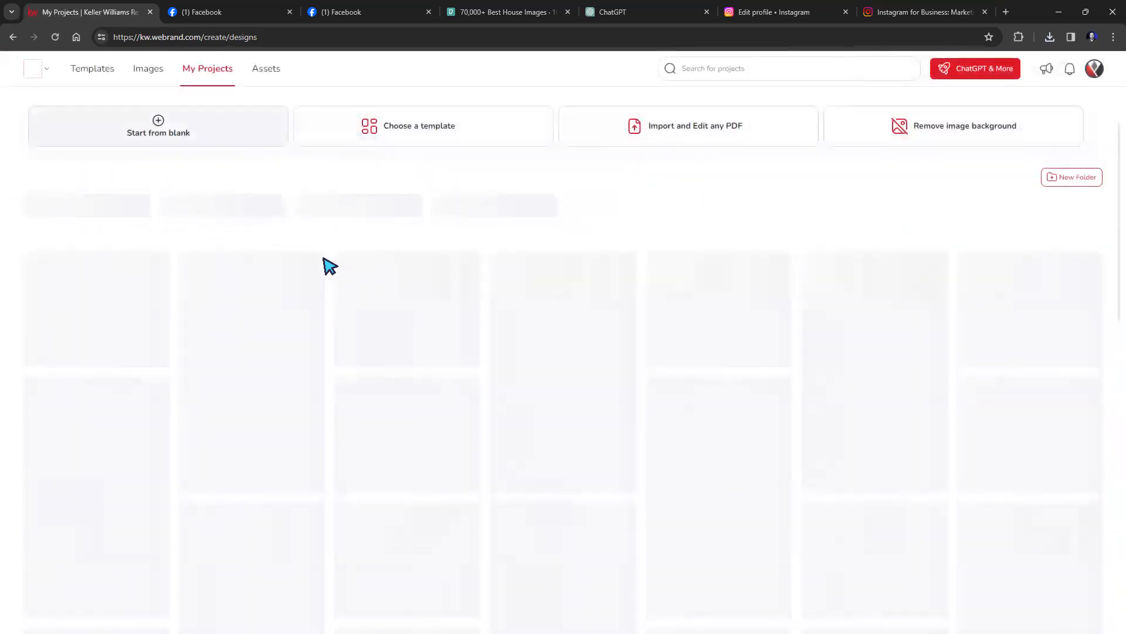
Open the red 01_FS_For Sale_FB template from Listings > For Sale, filtered to Social - Wide.
click(92, 68)
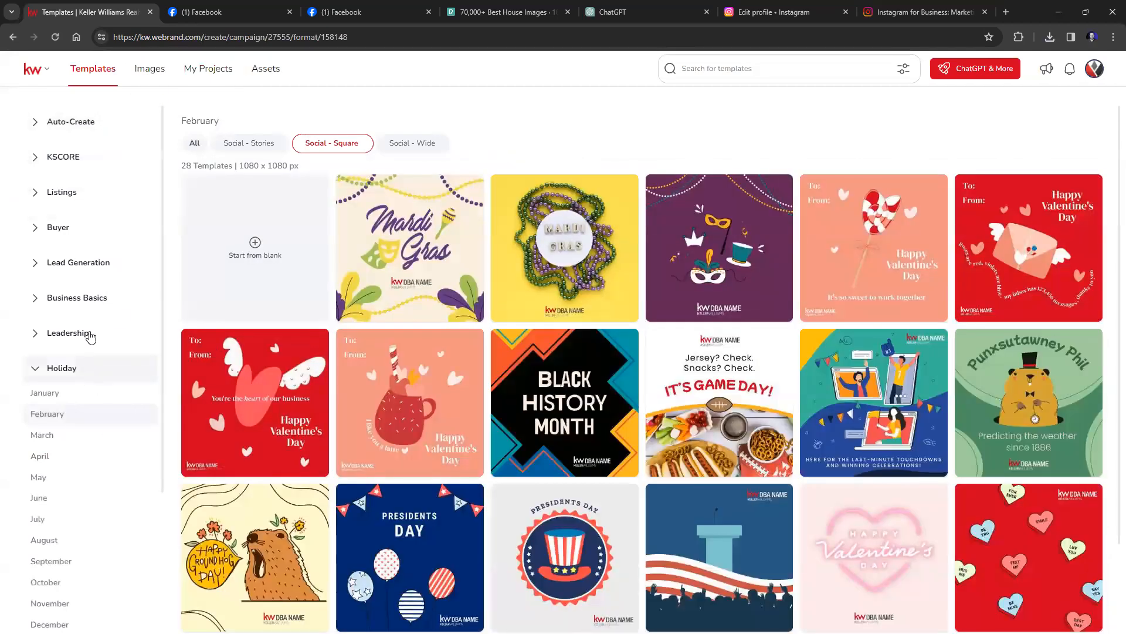
click(35, 369)
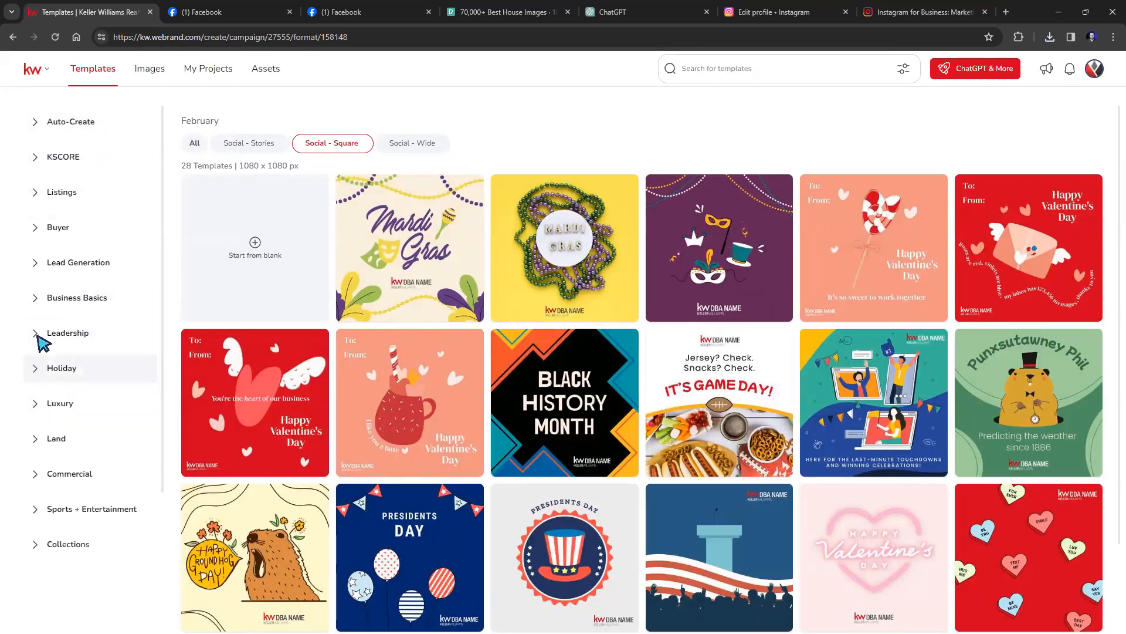
click(36, 198)
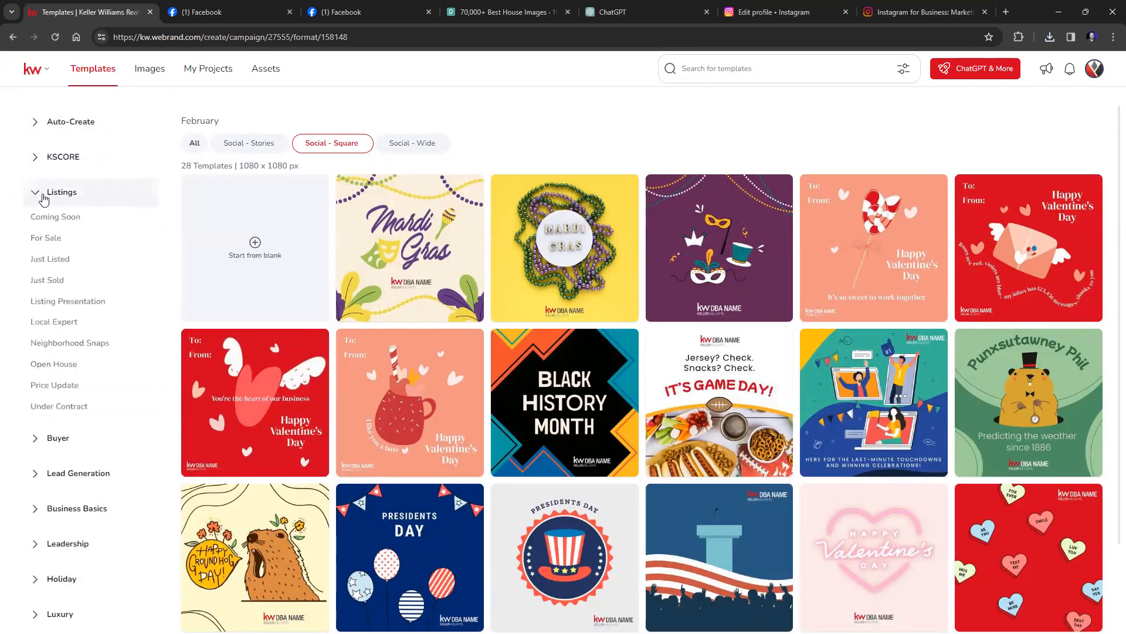
click(48, 239)
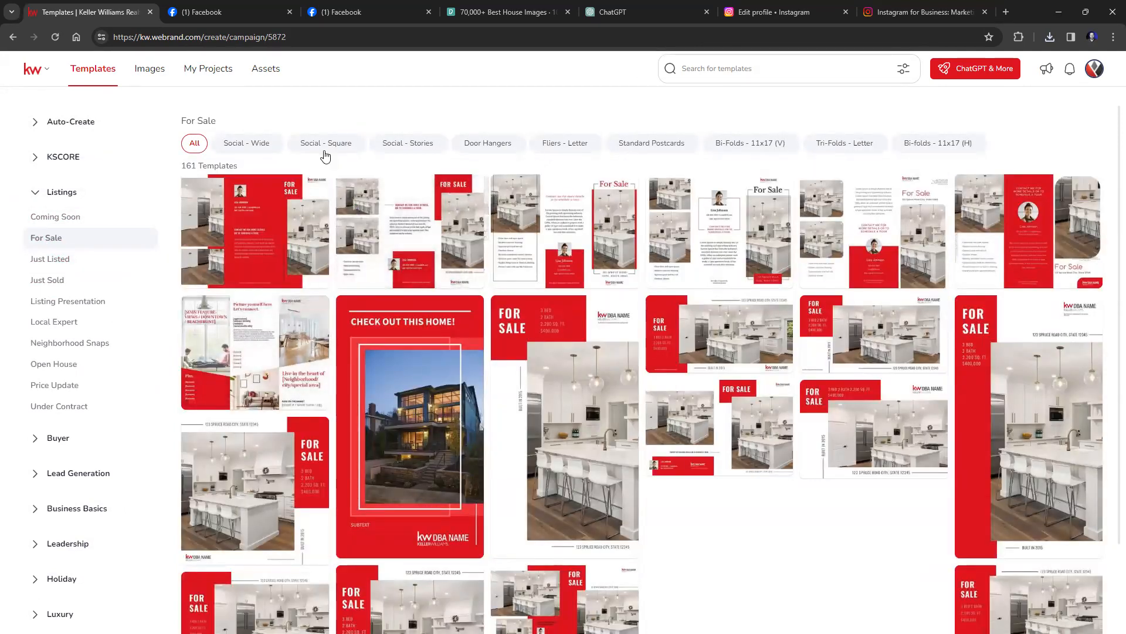
click(249, 143)
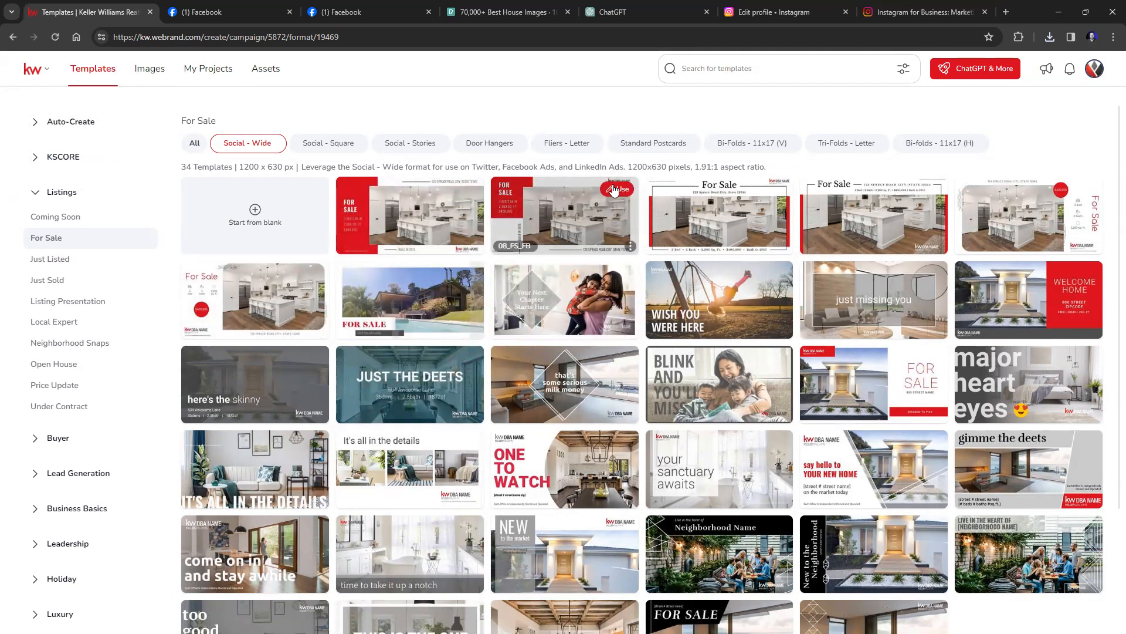
click(932, 368)
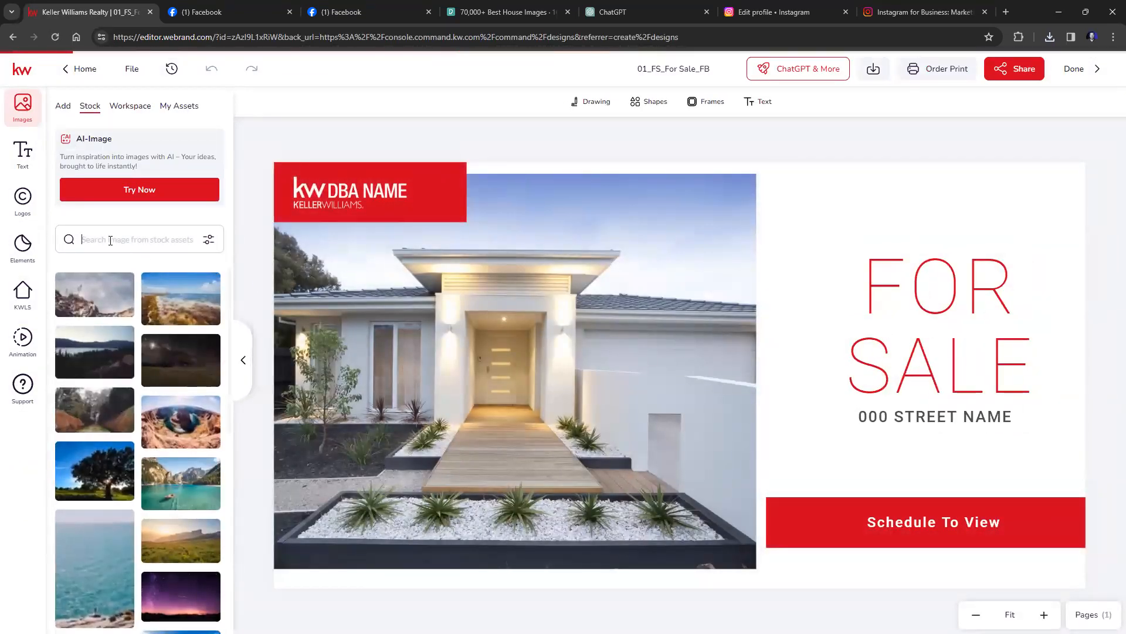
Replace the red banner's DBA NAME placeholder with the white SLM logo from saved Logos.
click(24, 200)
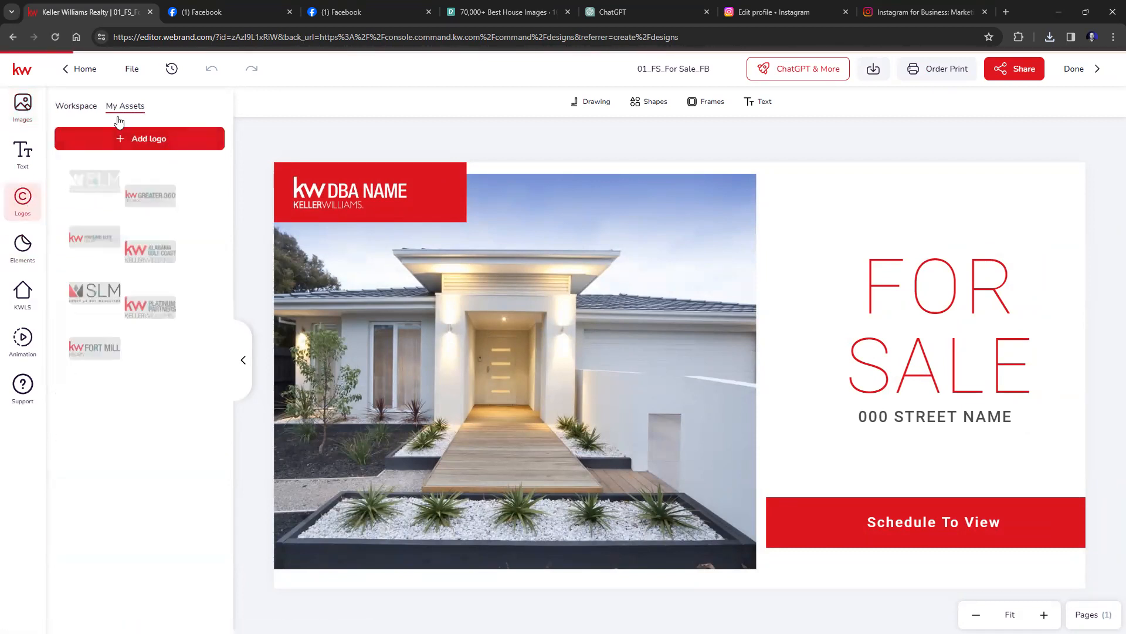
mouse_move(90, 261)
mouse_down()
mouse_move(262, 224)
mouse_move(372, 185)
mouse_move(45, 258)
mouse_move(103, 257)
mouse_up()
drag(113, 191, 353, 193)
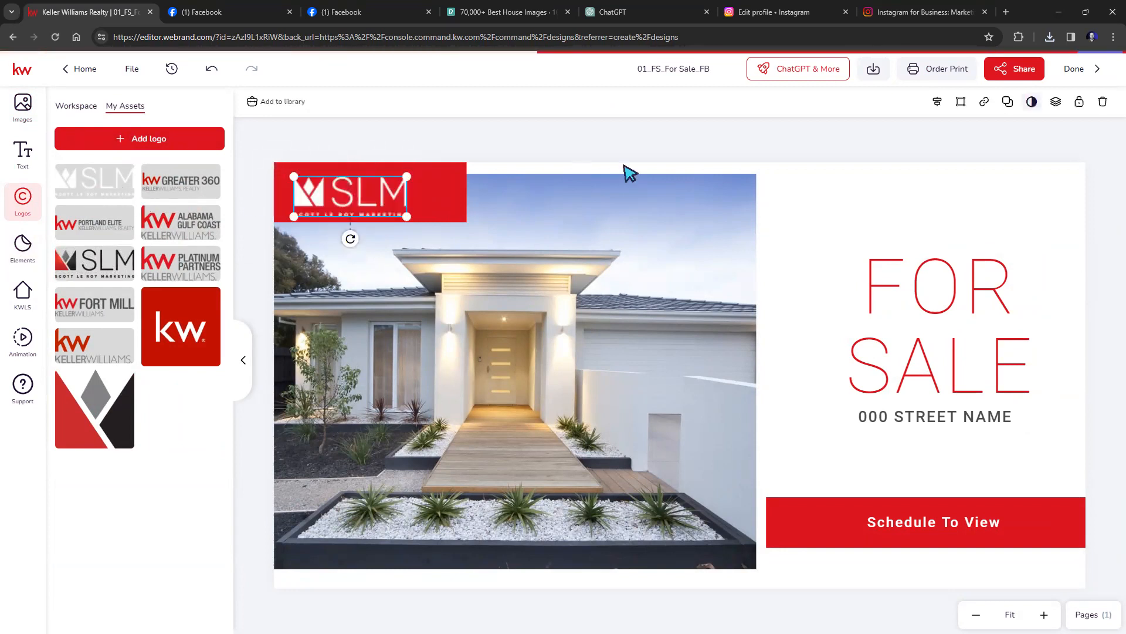
click(863, 193)
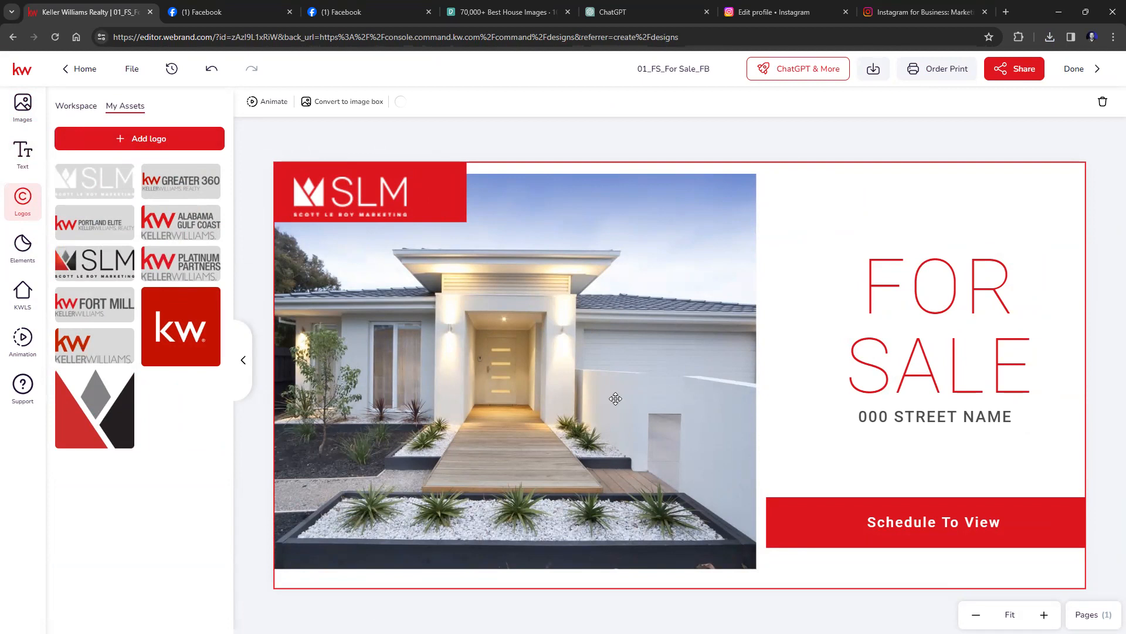
click(22, 104)
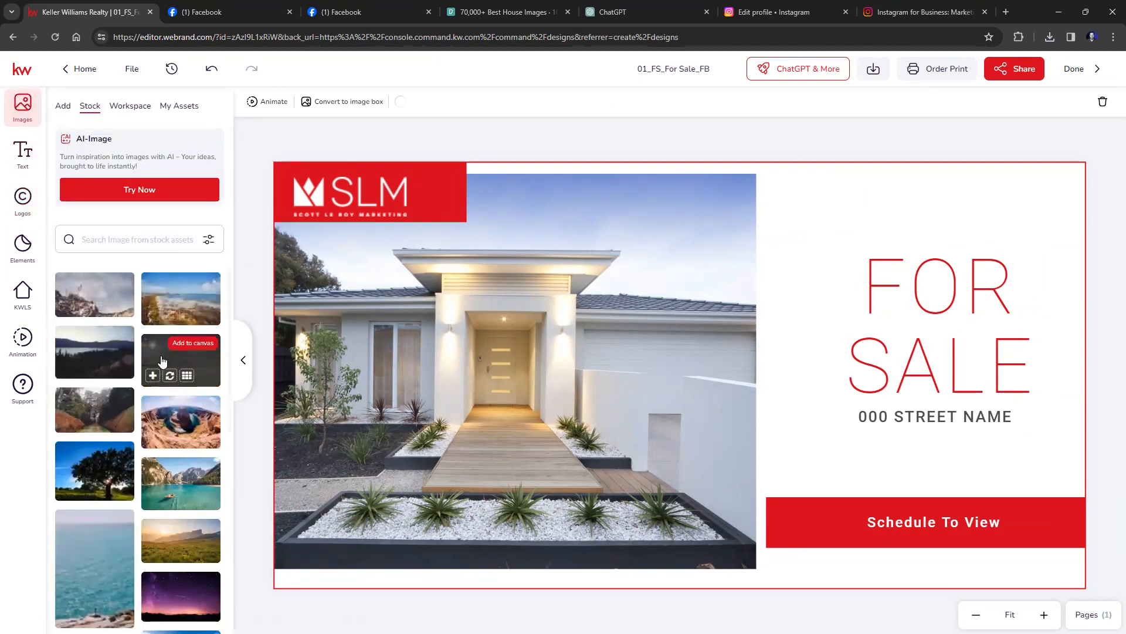
Search KW listing photos by address for 123 Main St and select the Roxbury listing.
drag(278, 364, 176, 352)
click(23, 291)
click(115, 139)
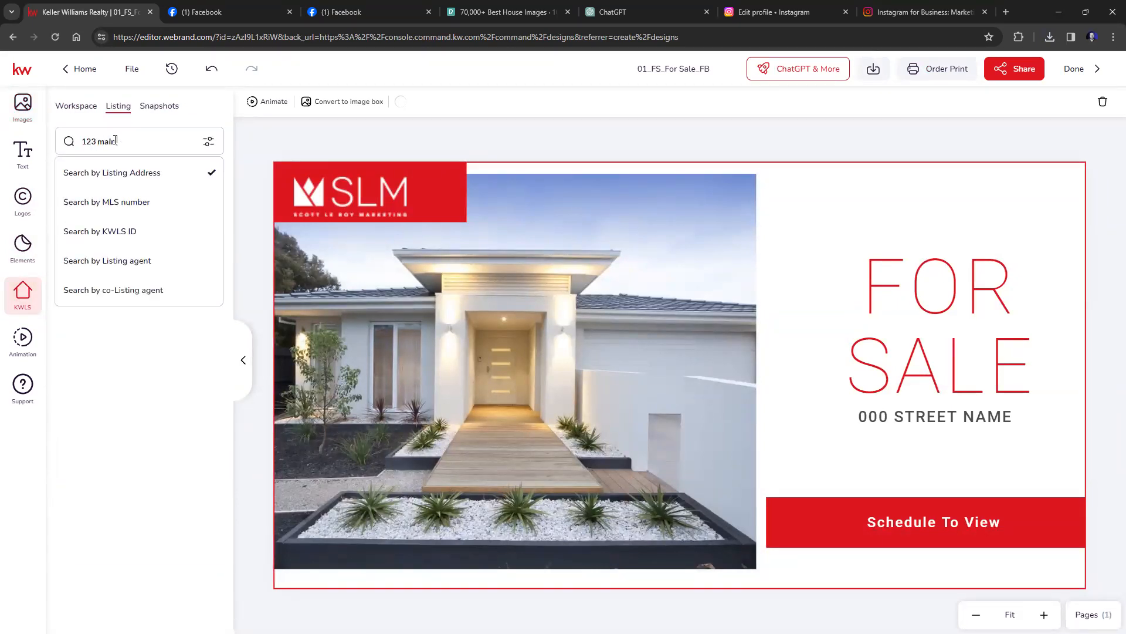
key(Return)
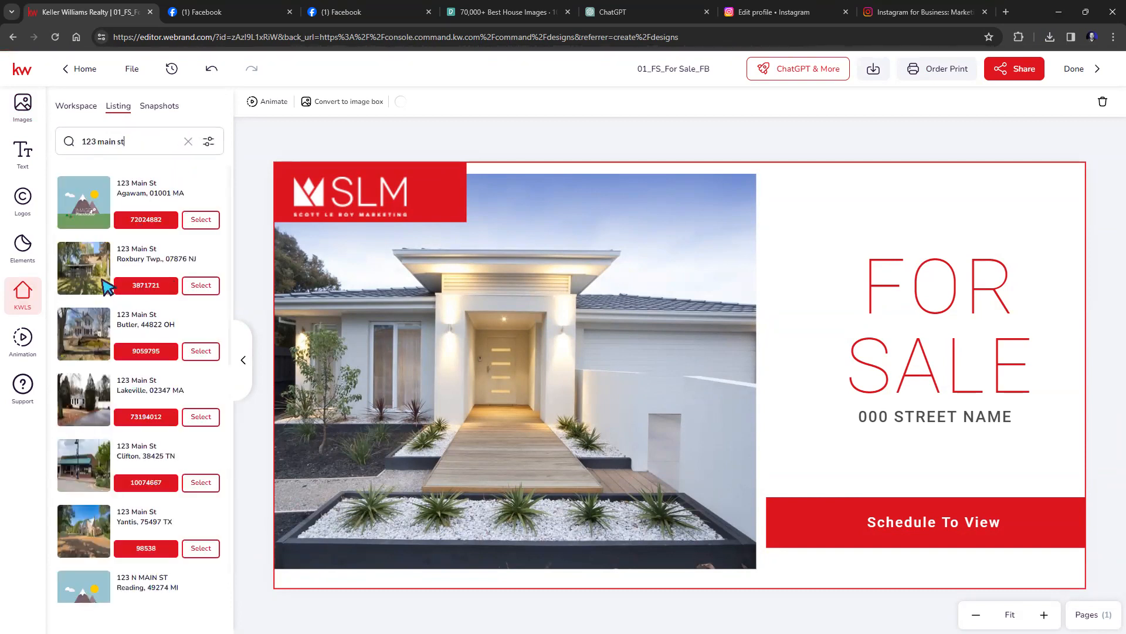
click(200, 285)
Drop a listing exterior photo onto the house image and reposition it to frame the house.
mouse_move(127, 401)
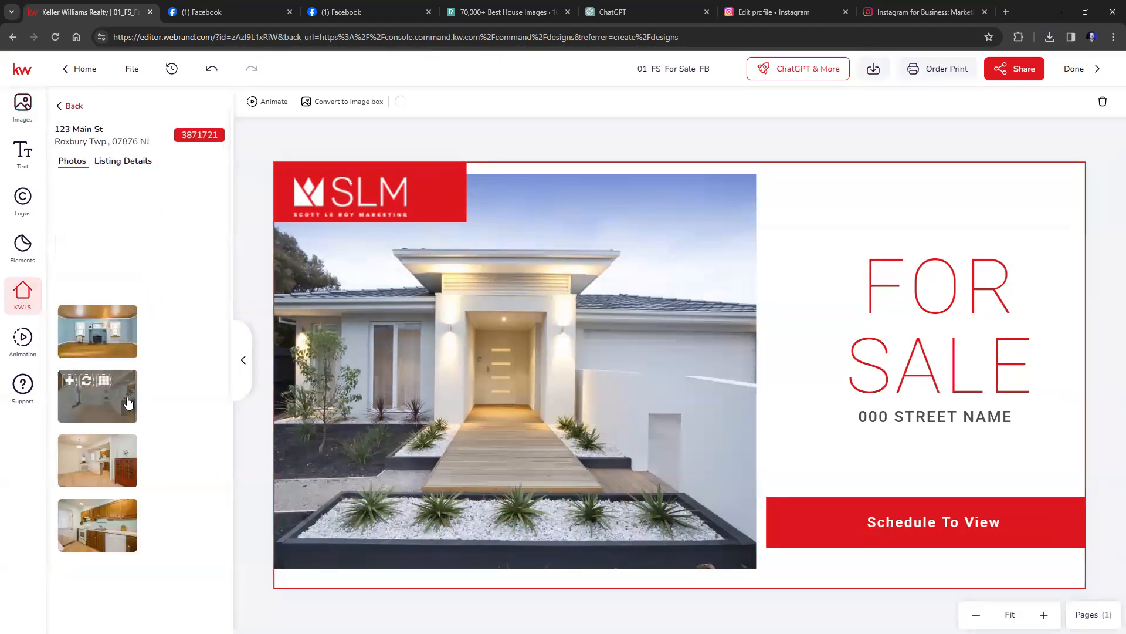
drag(94, 214, 311, 246)
drag(408, 338, 451, 322)
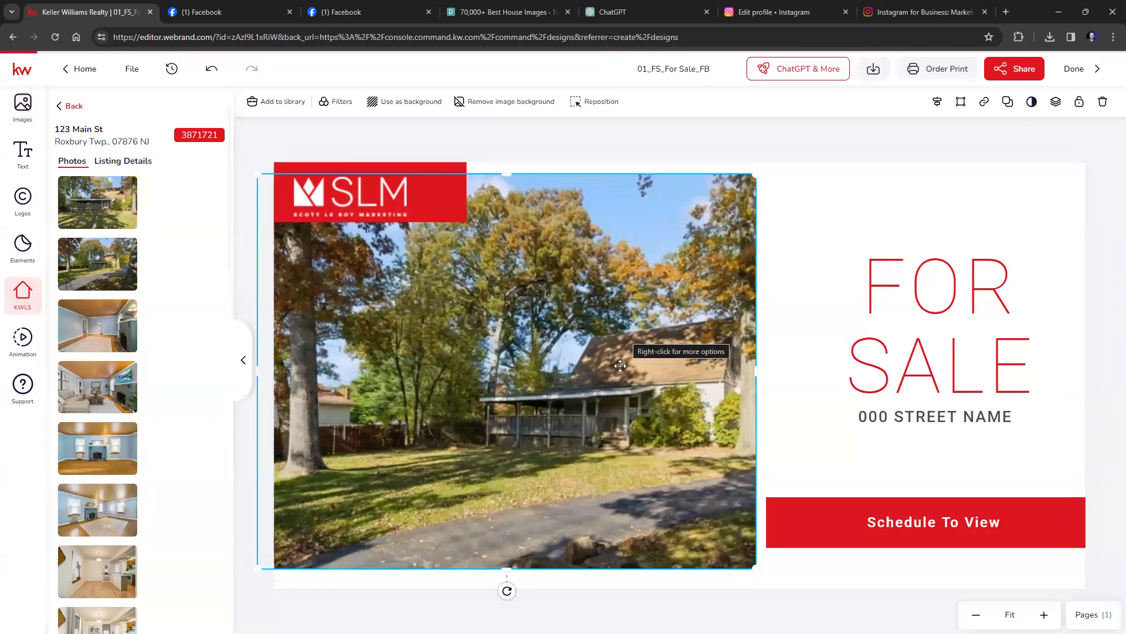
double_click(537, 325)
drag(681, 339, 579, 327)
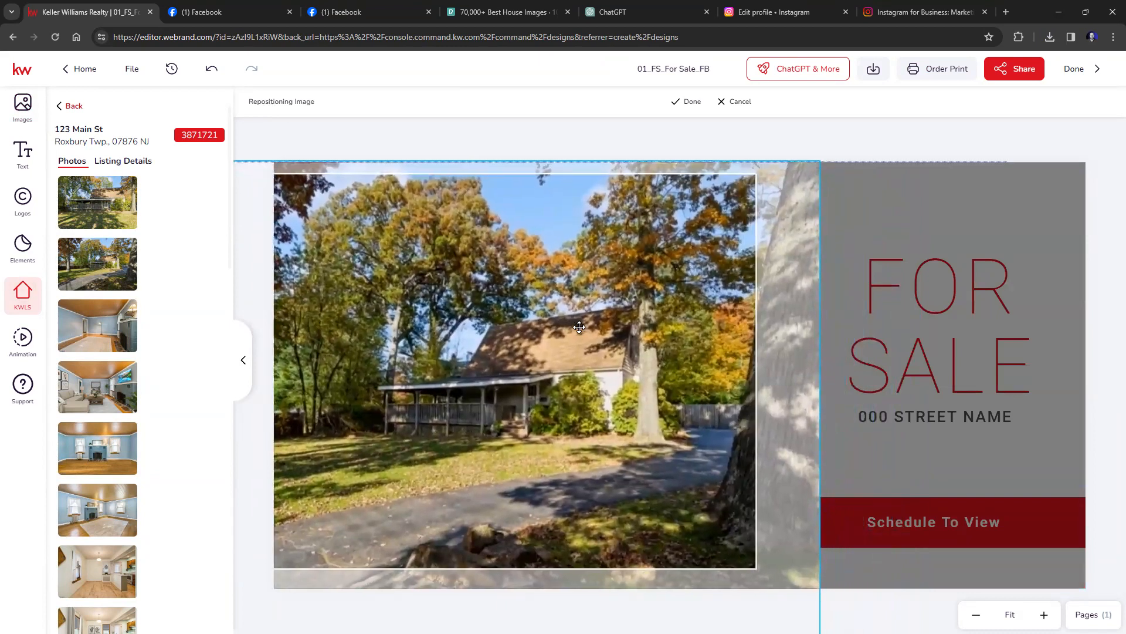
click(684, 104)
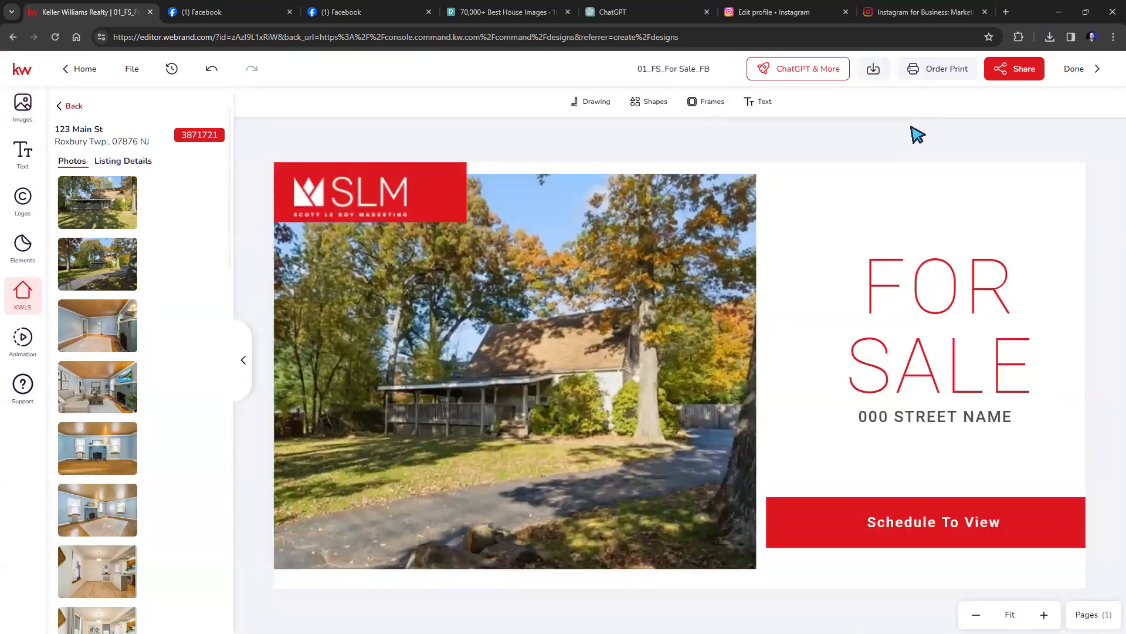
Change the street line under FOR SALE to 123 Main St.
double_click(913, 418)
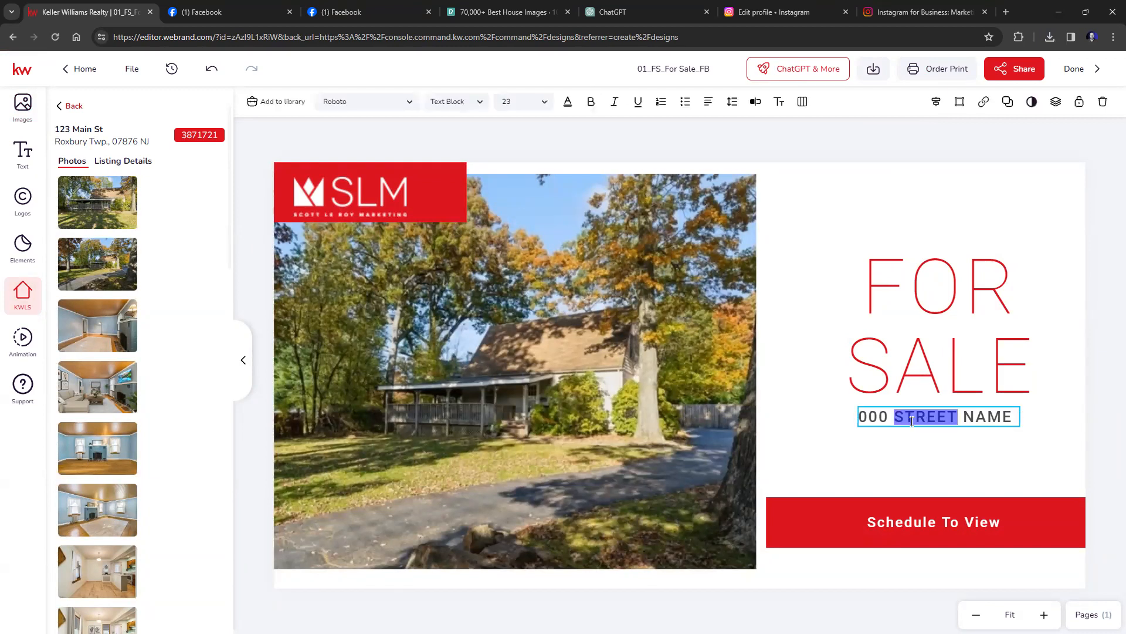
triple_click(911, 421)
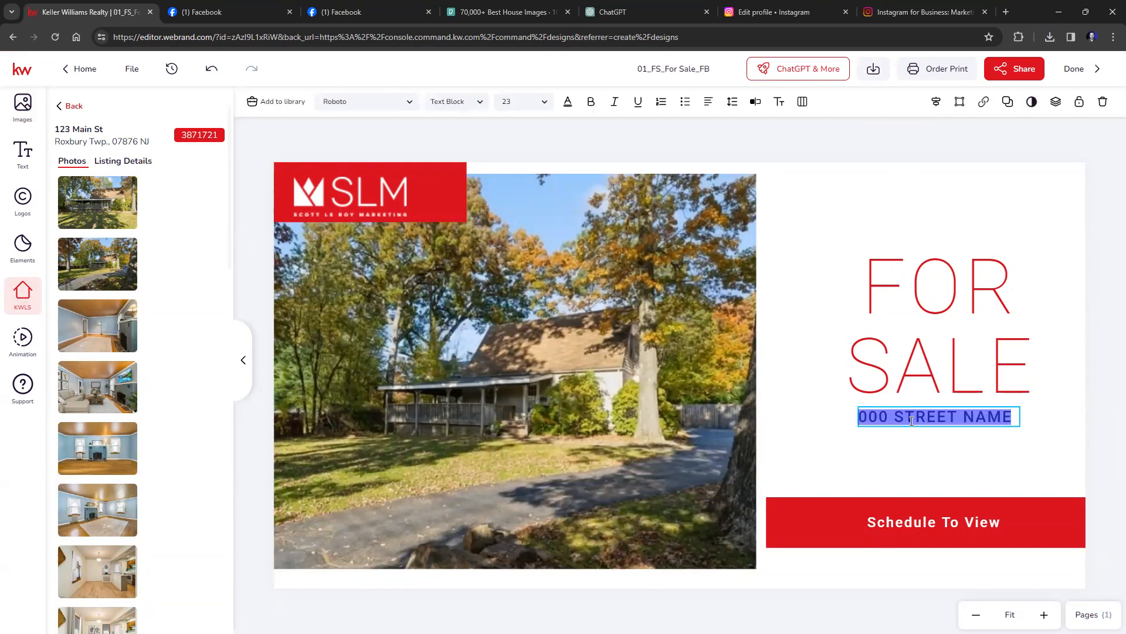
text(123 Main St)
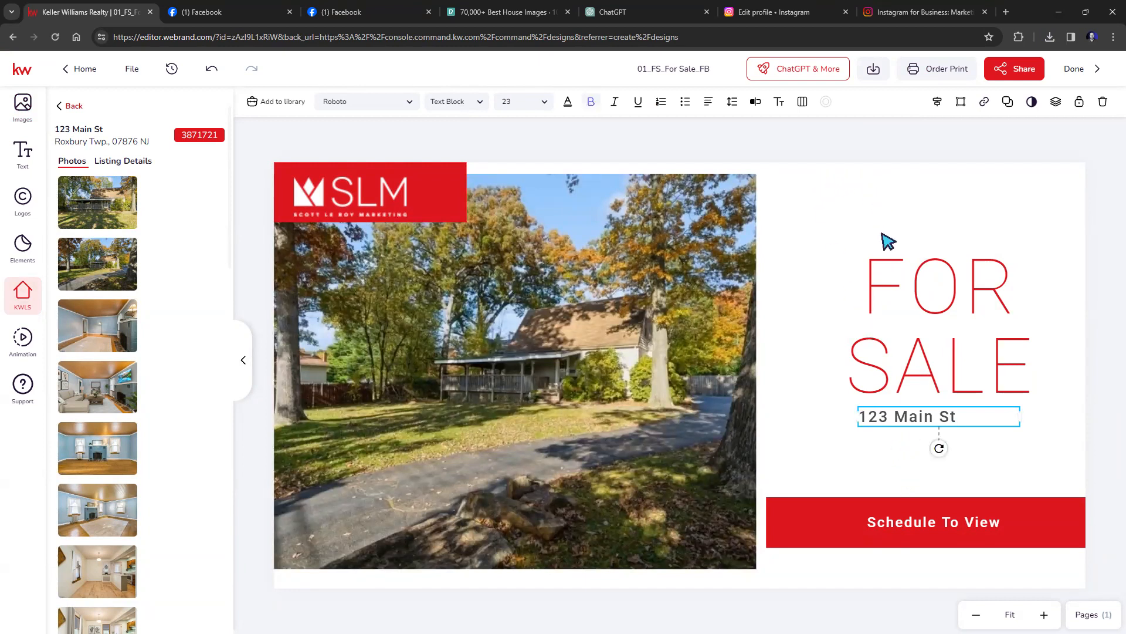
Center the 123 Main St text and save the design.
triple_click(915, 417)
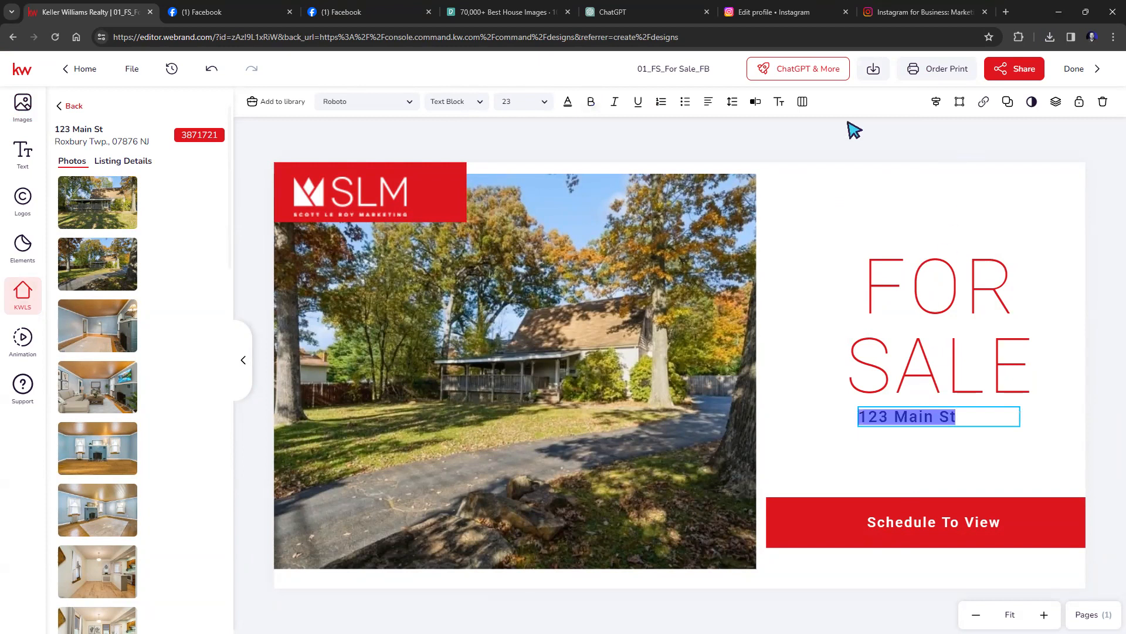
click(708, 102)
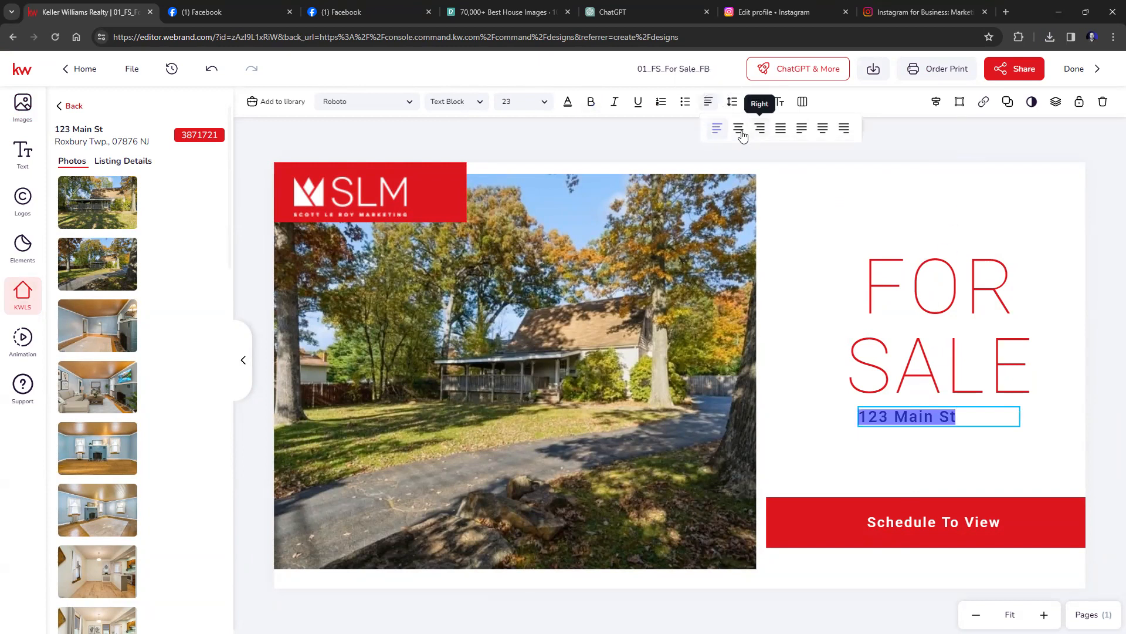
click(740, 133)
click(942, 154)
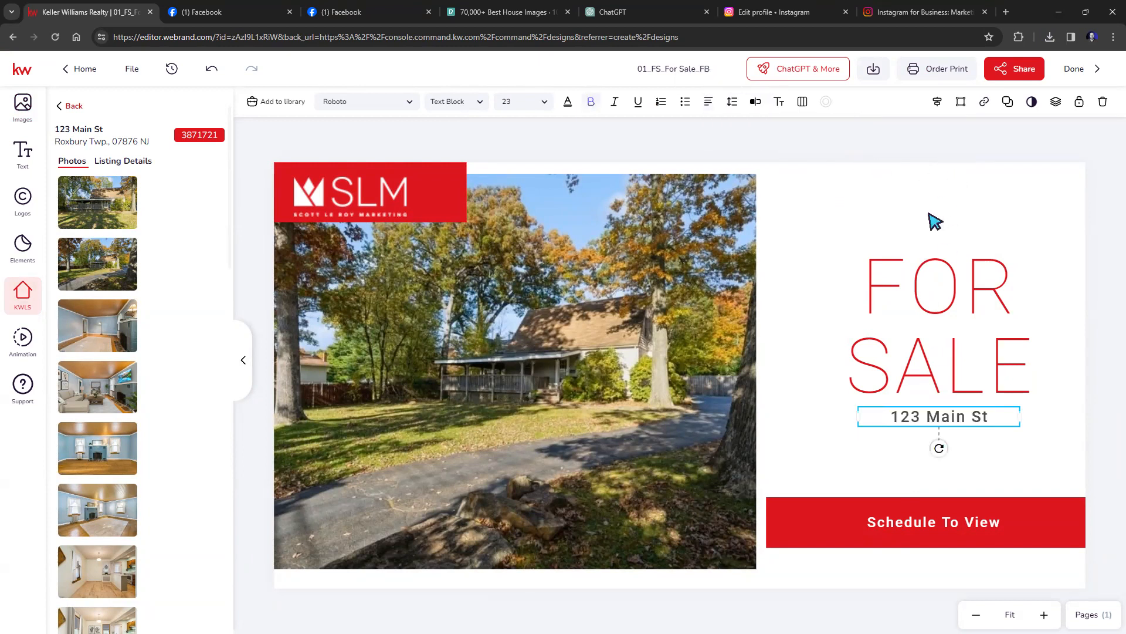
click(935, 222)
click(736, 144)
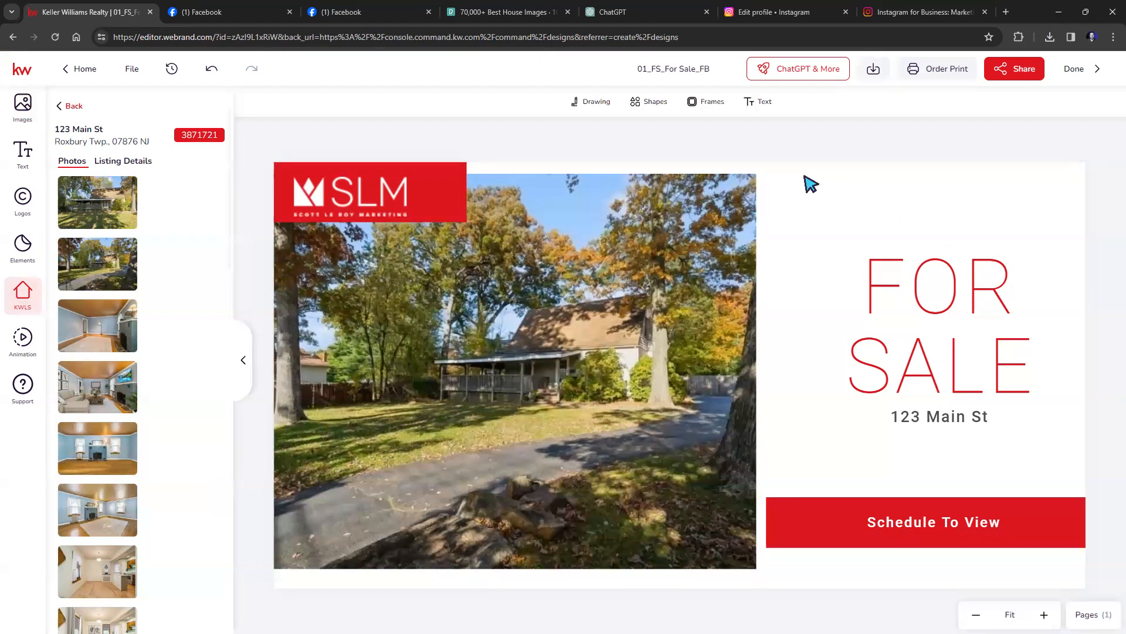
click(134, 80)
click(139, 105)
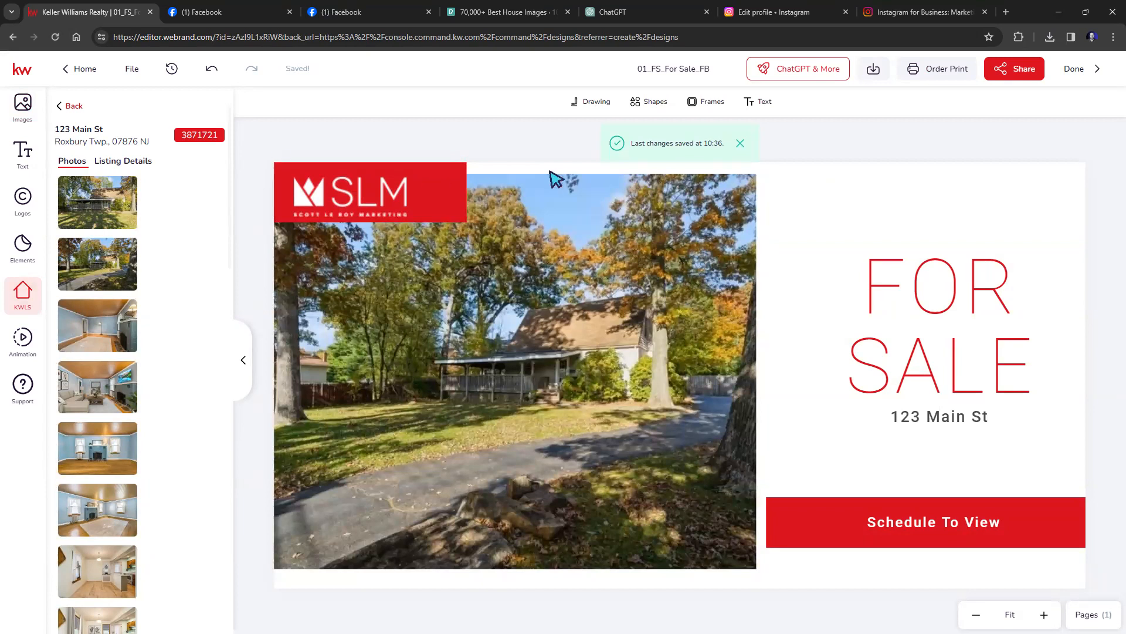
Download the 01_FS_For Sale_FB listing design as a PNG image.
click(873, 69)
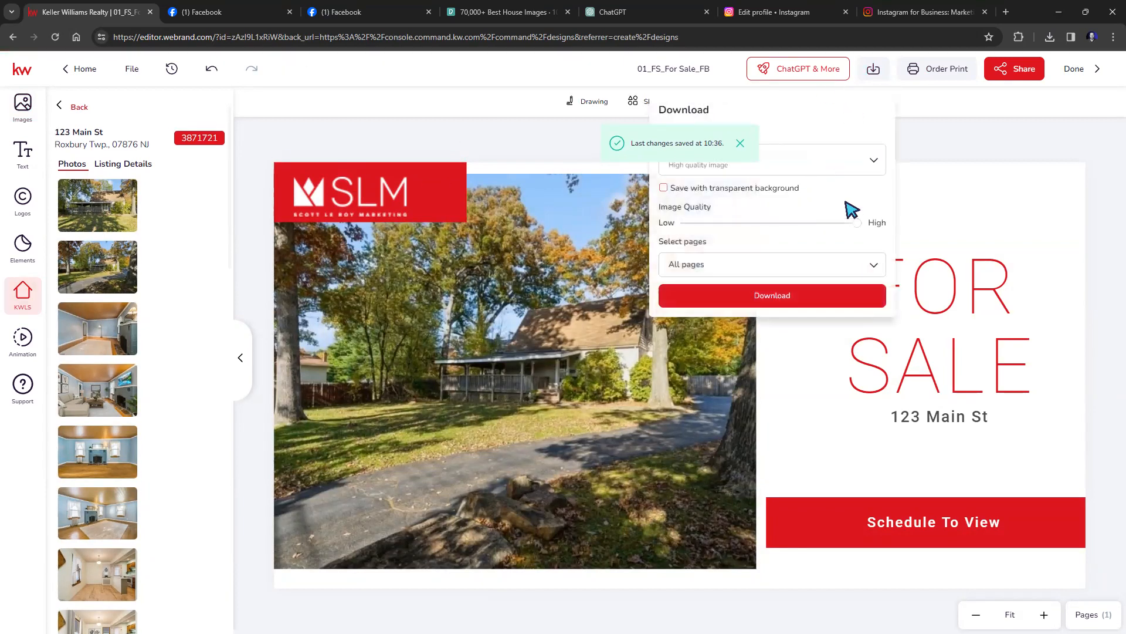
click(739, 143)
click(803, 297)
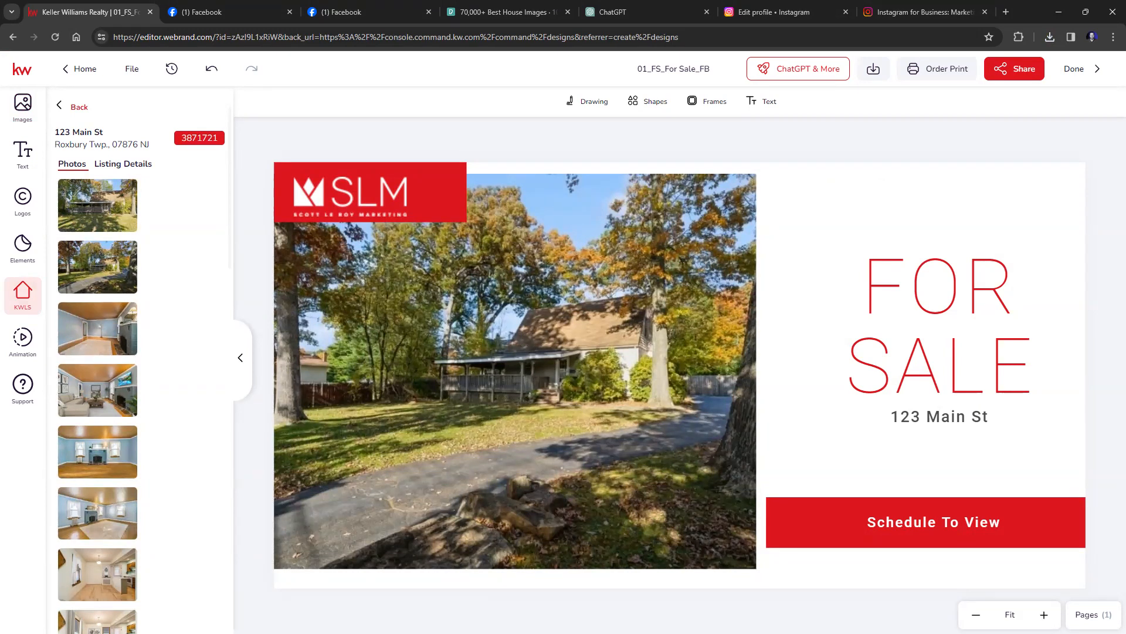
Save the For Sale design on leaving the editor, then bring in the Command | Dashboard tab.
click(82, 68)
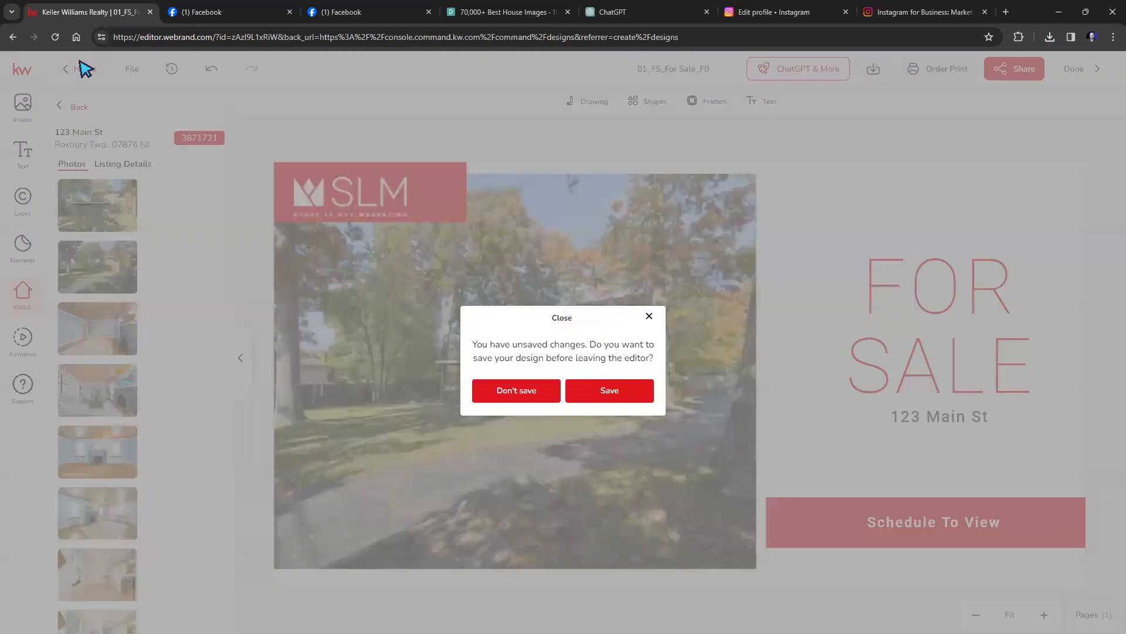
click(610, 390)
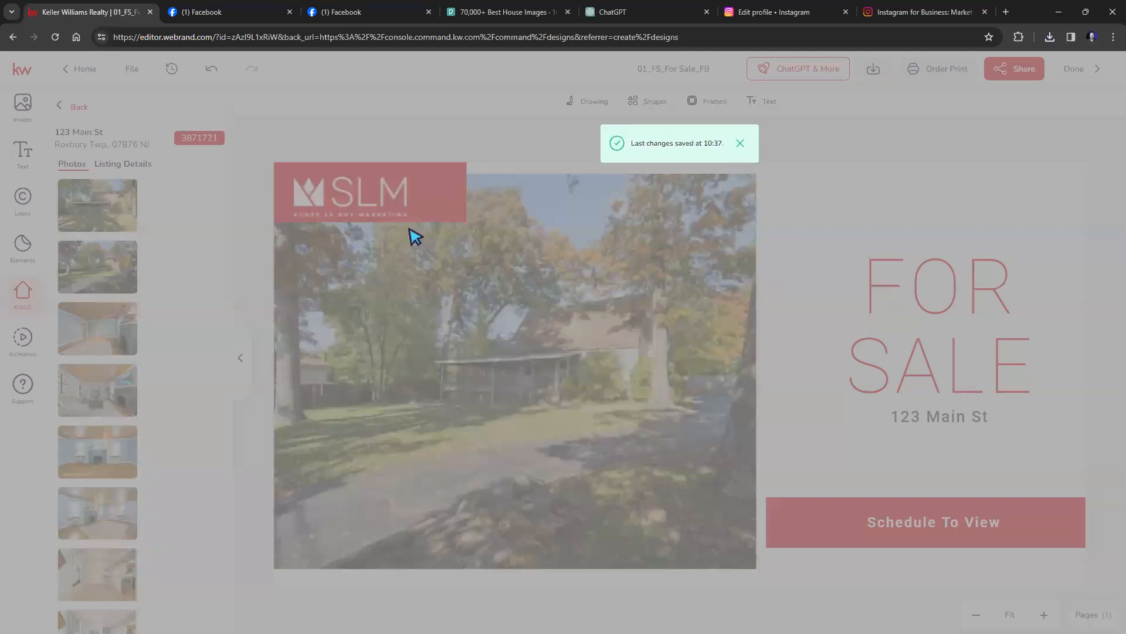
click(79, 68)
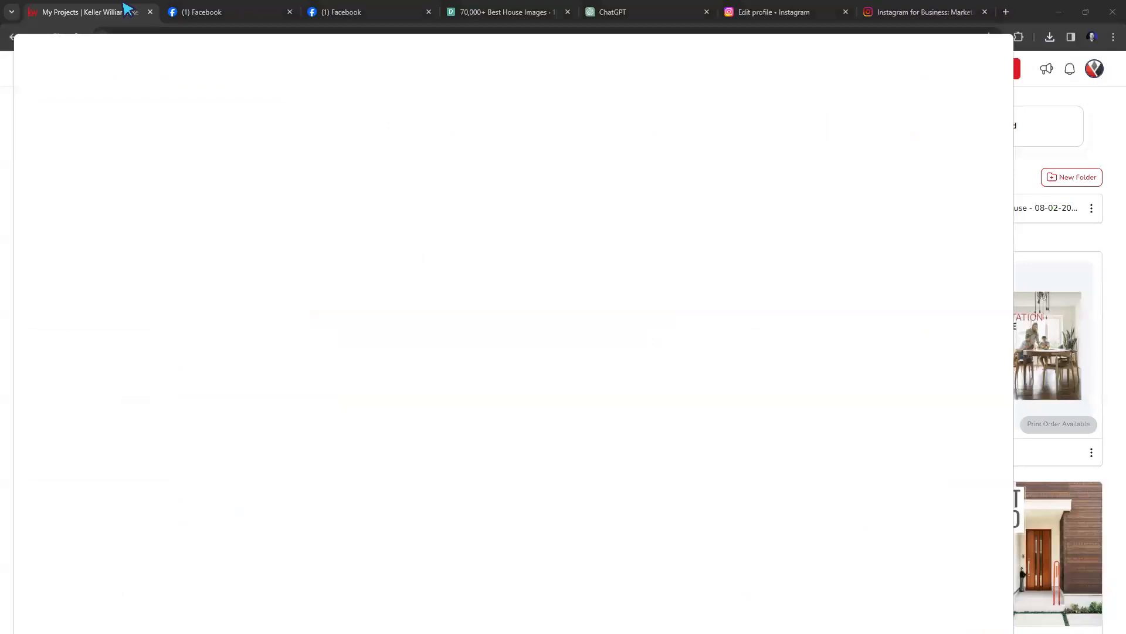
drag(123, 3, 131, 17)
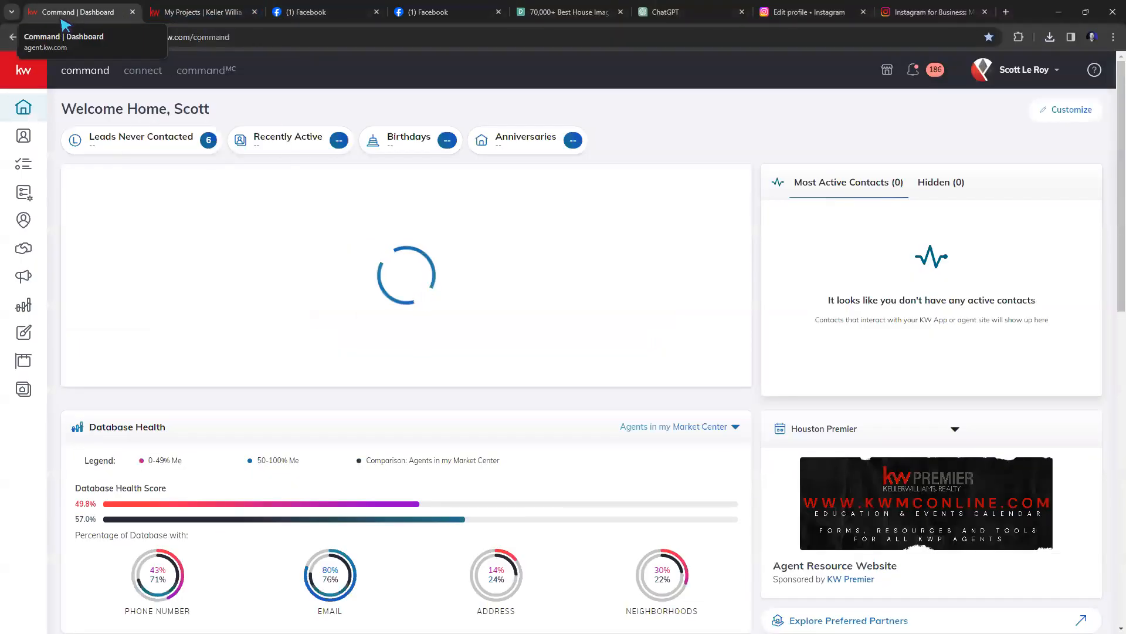
Close the My Projects tab and open Designs from the expanded Command dashboard sidebar.
click(203, 12)
click(254, 12)
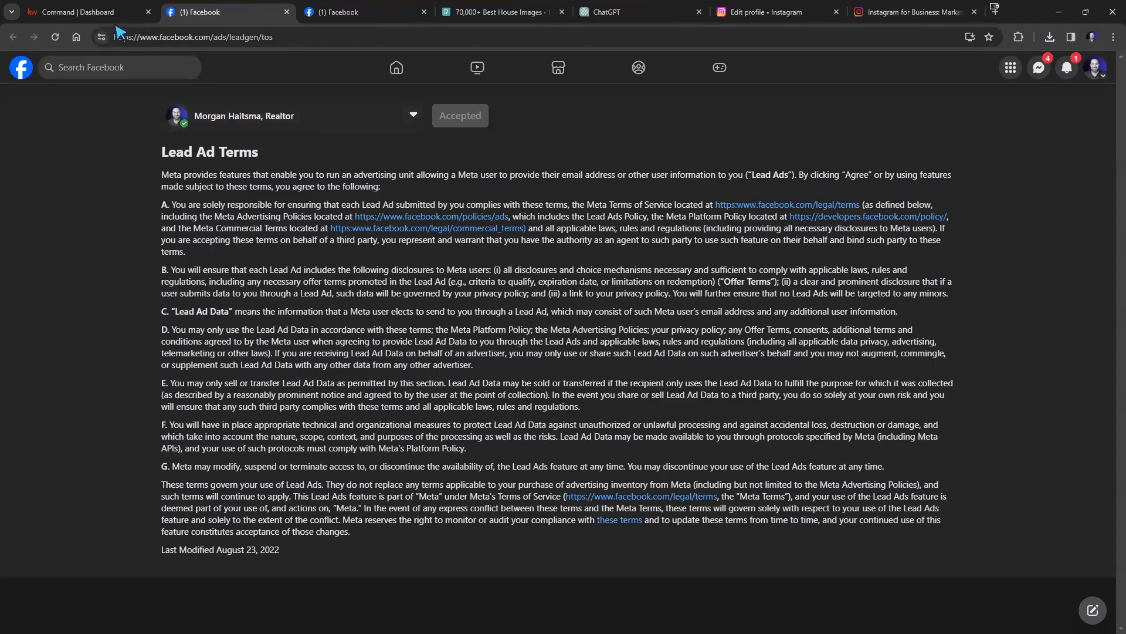
click(114, 13)
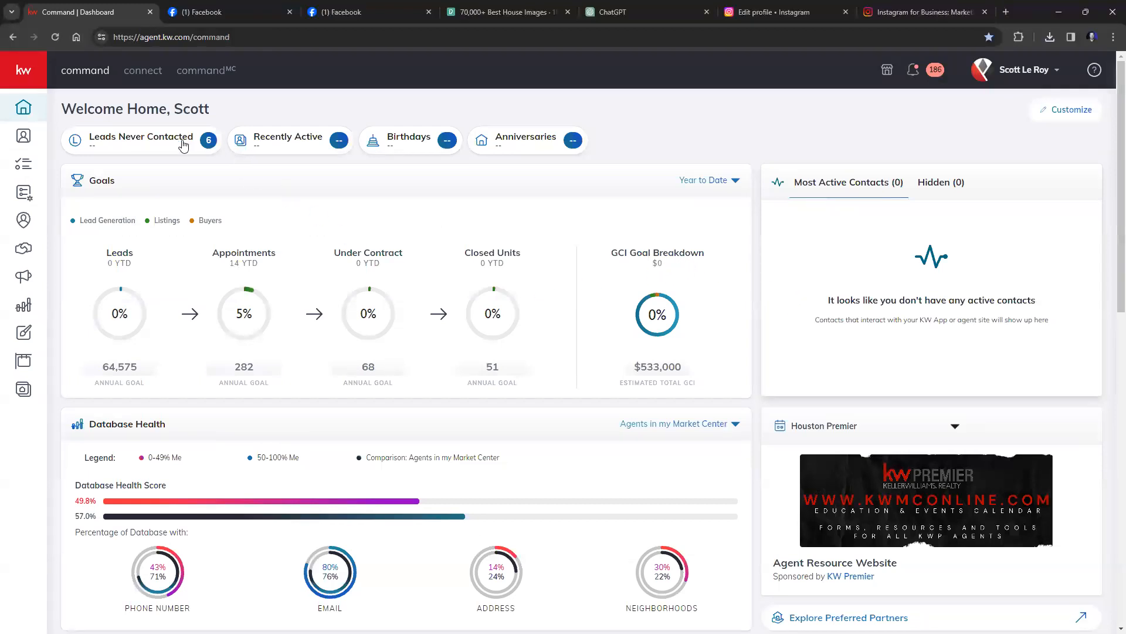
click(23, 76)
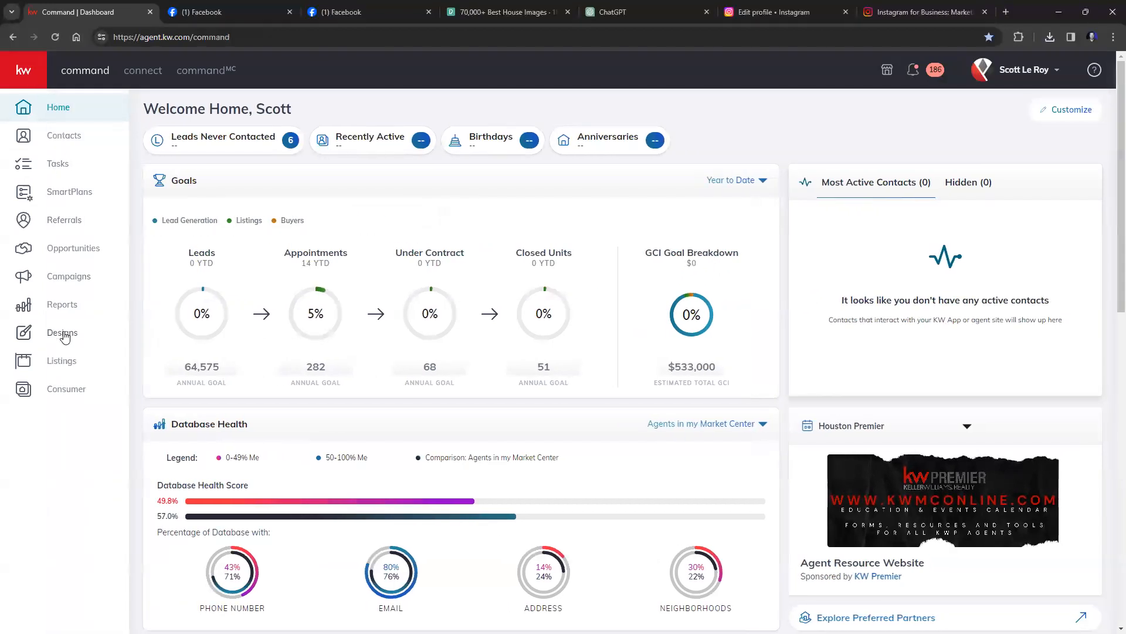
click(67, 333)
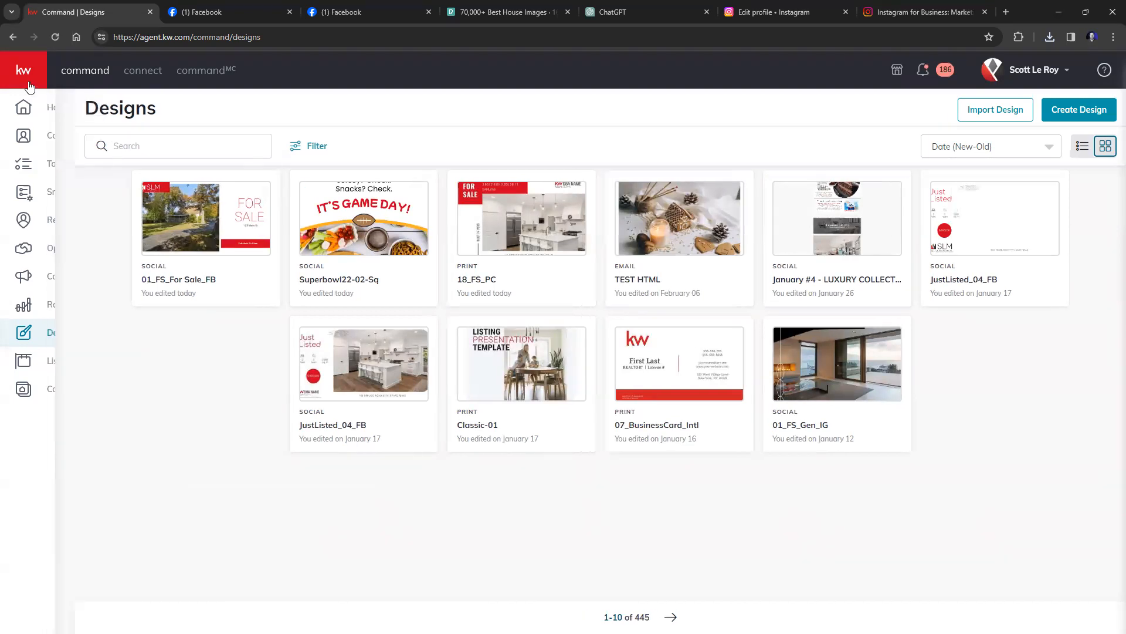
mouse_move(80, 170)
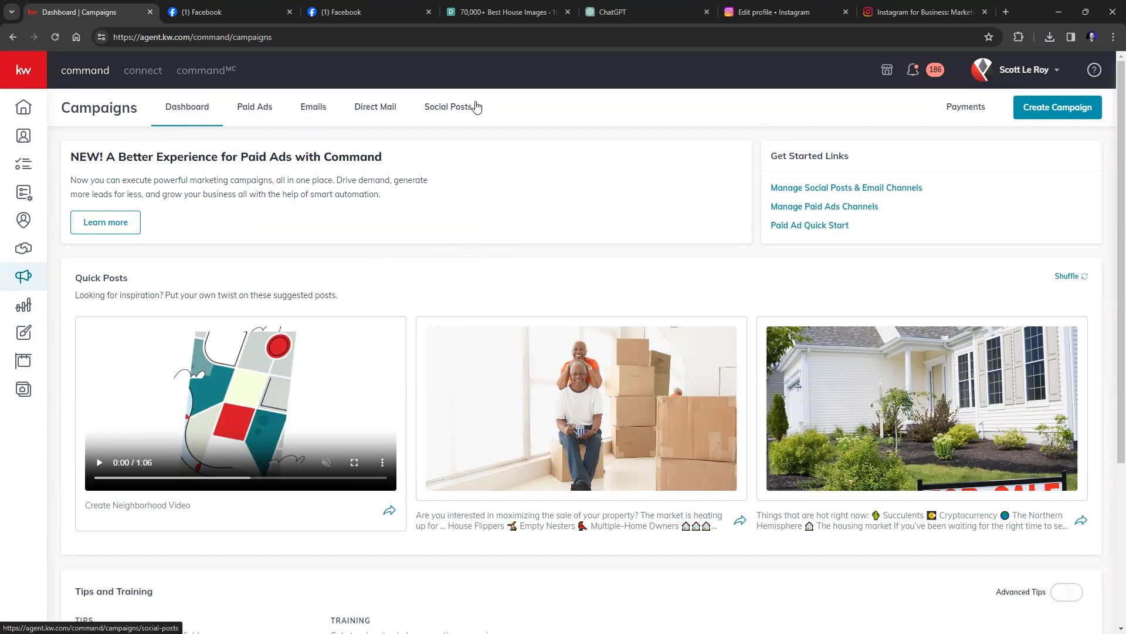
Show the February 2024 Social Posts calendar in Month view and start a new campaign.
click(437, 113)
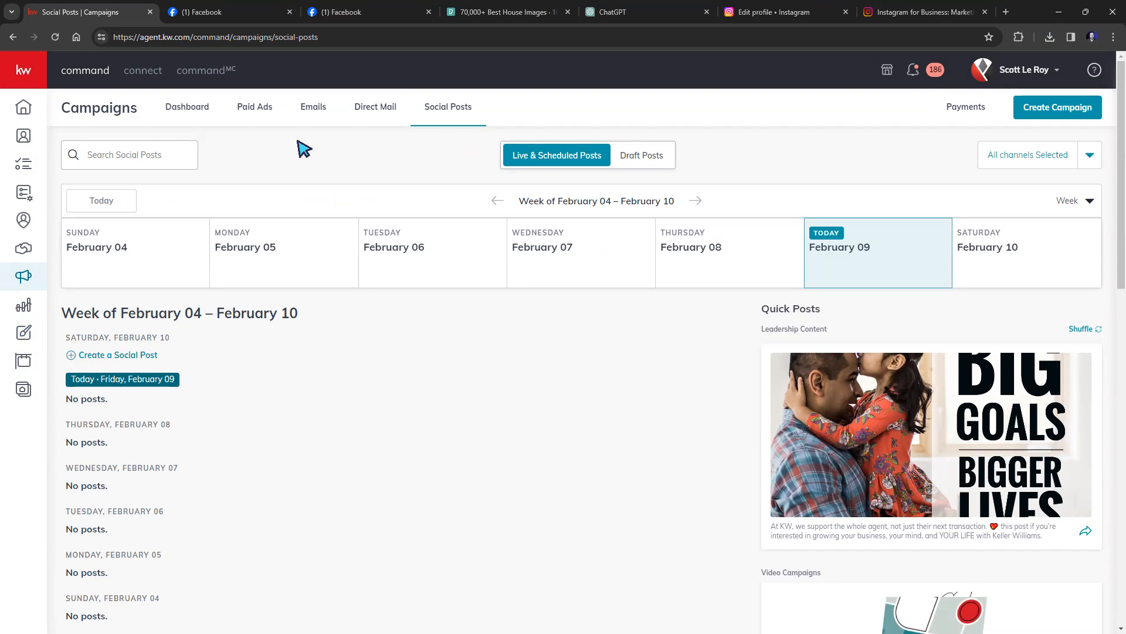
click(1088, 201)
click(1020, 257)
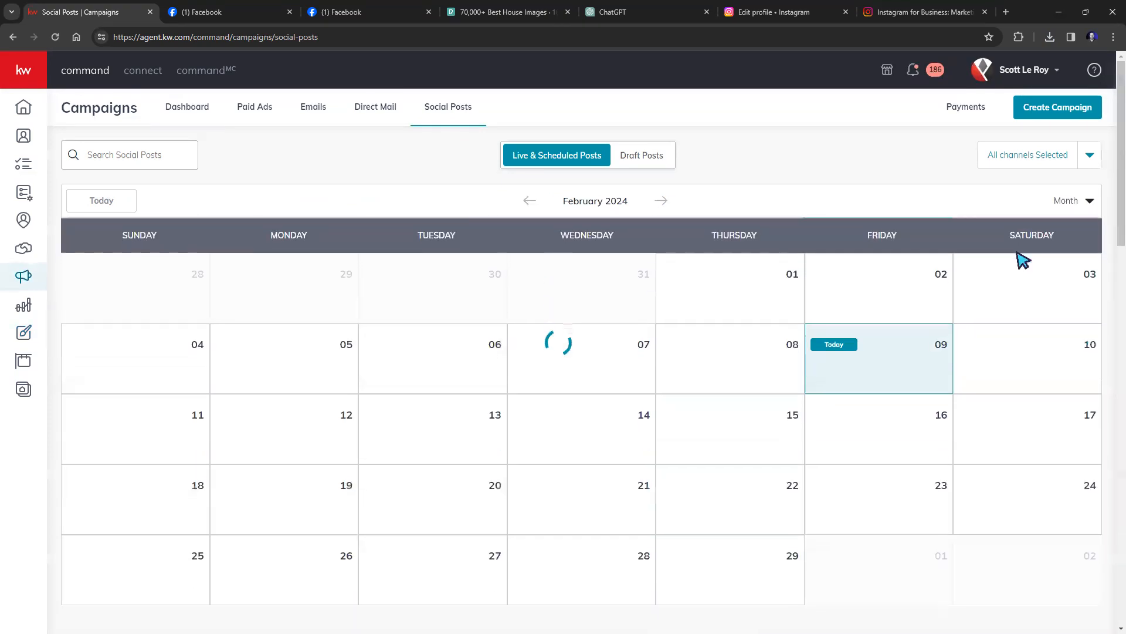
scroll(771, 339, down, 1)
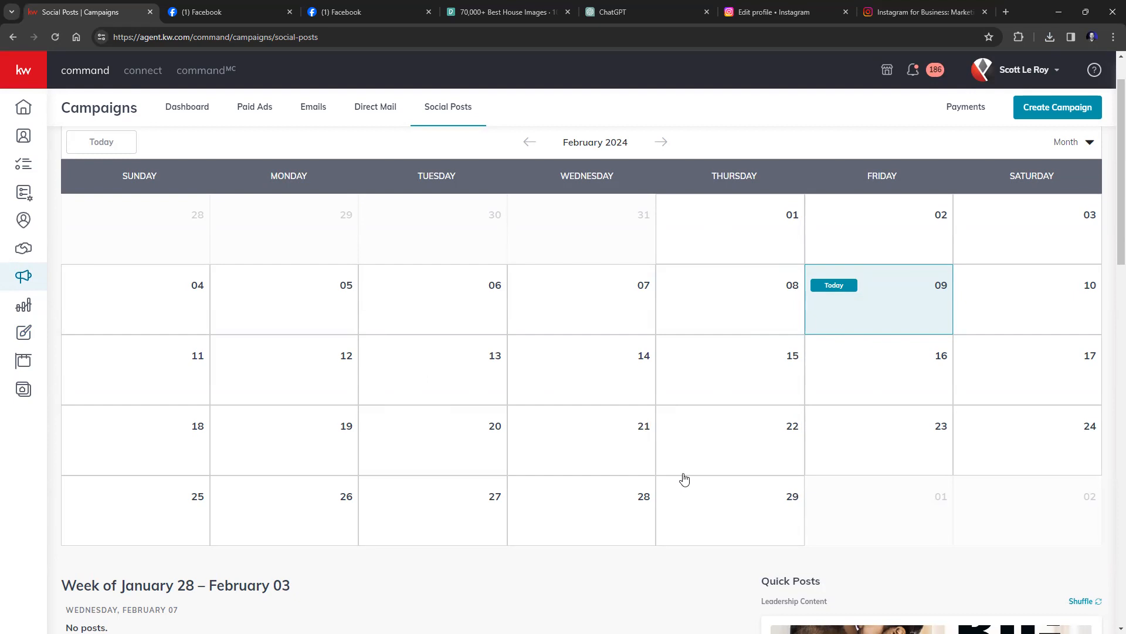
scroll(689, 469, down, 3)
scroll(687, 459, up, 4)
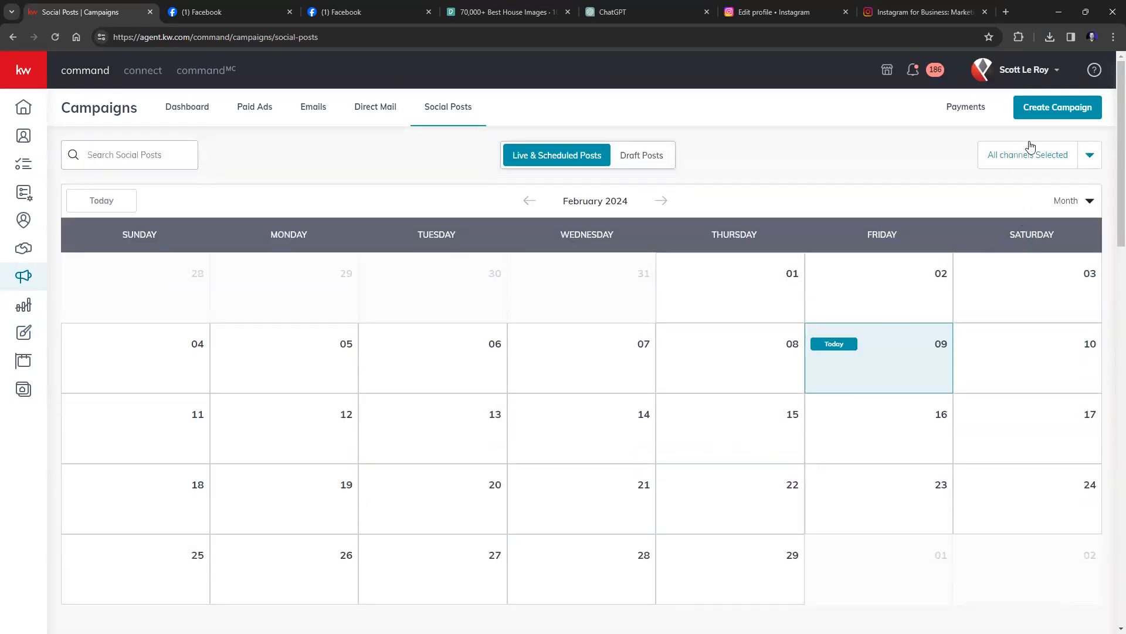
click(1052, 110)
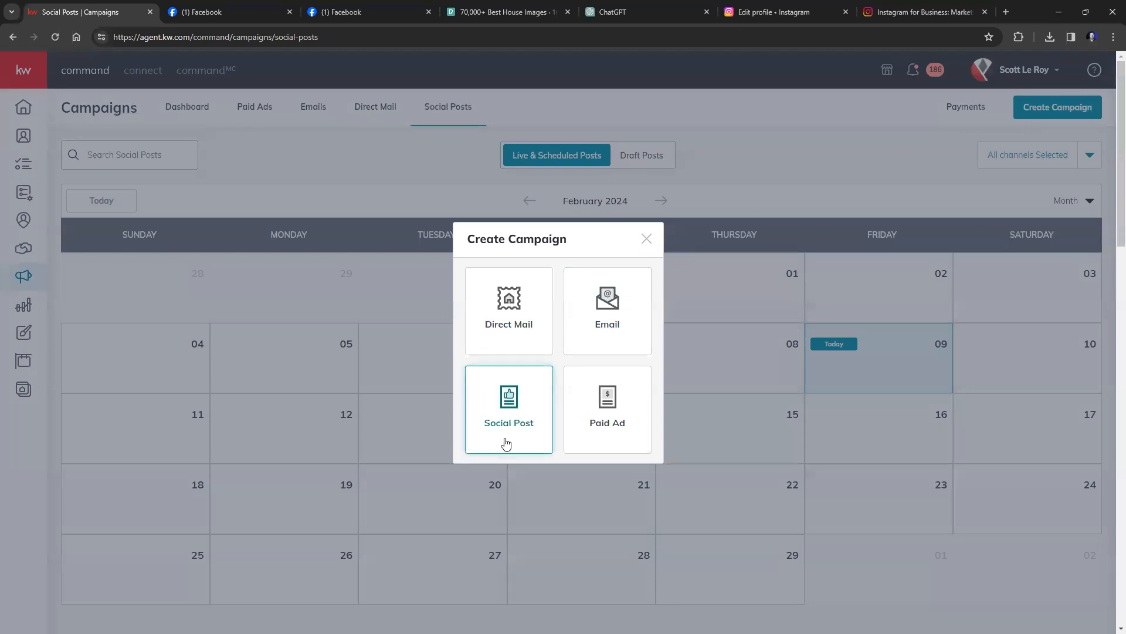
Create a Social Post and add the Instagram account alongside Facebook.
click(512, 393)
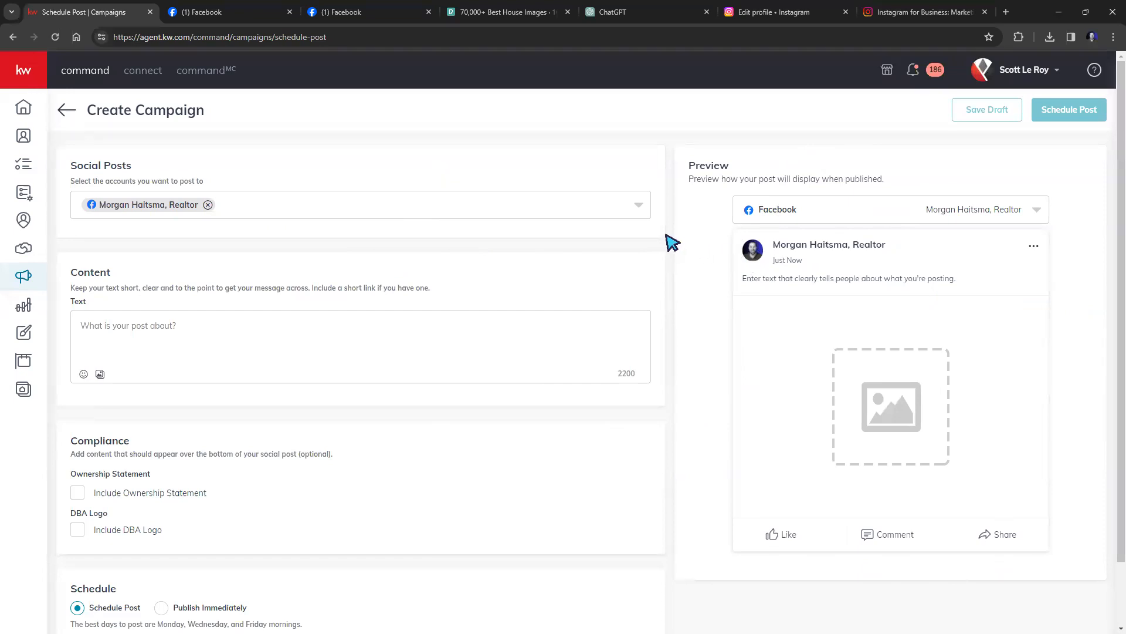
click(637, 206)
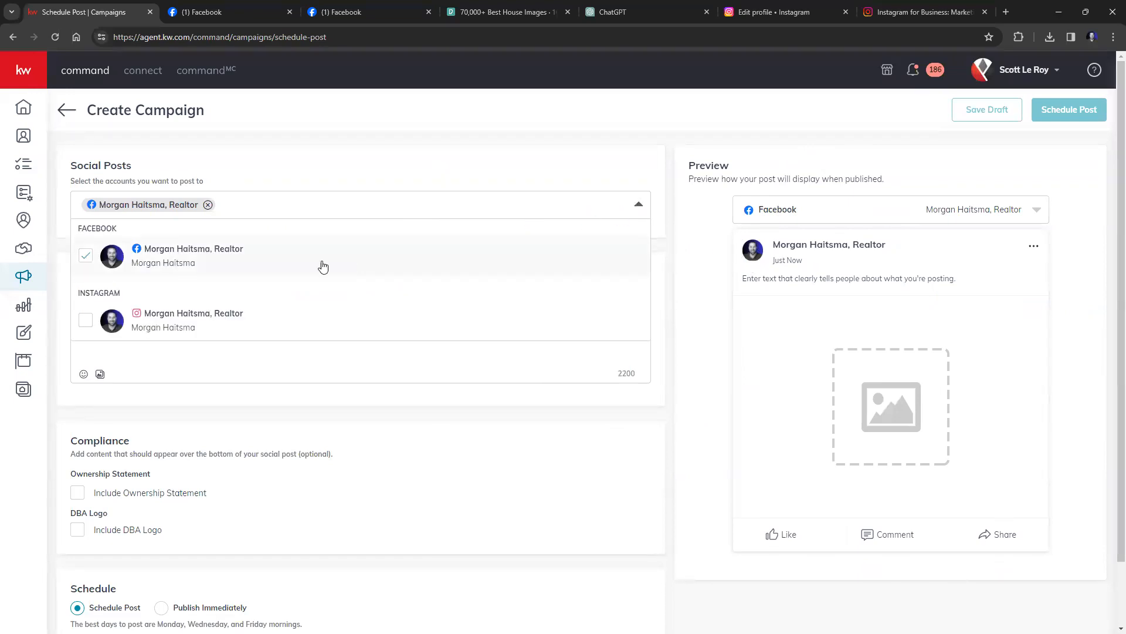
click(86, 321)
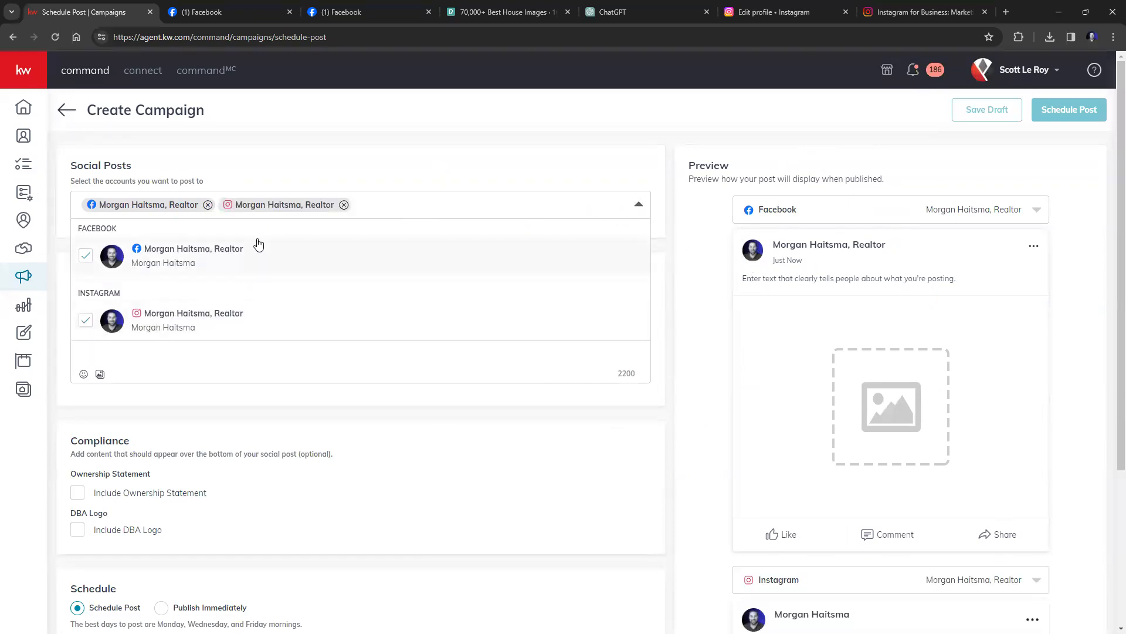
click(628, 156)
scroll(754, 269, down, 3)
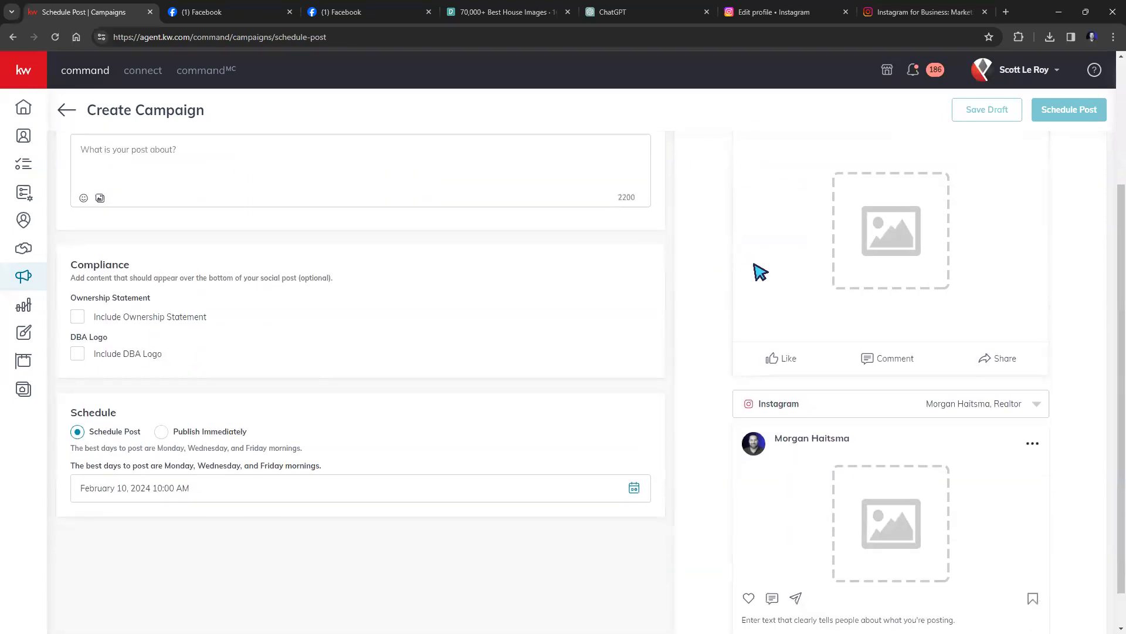
scroll(755, 279, up, 3)
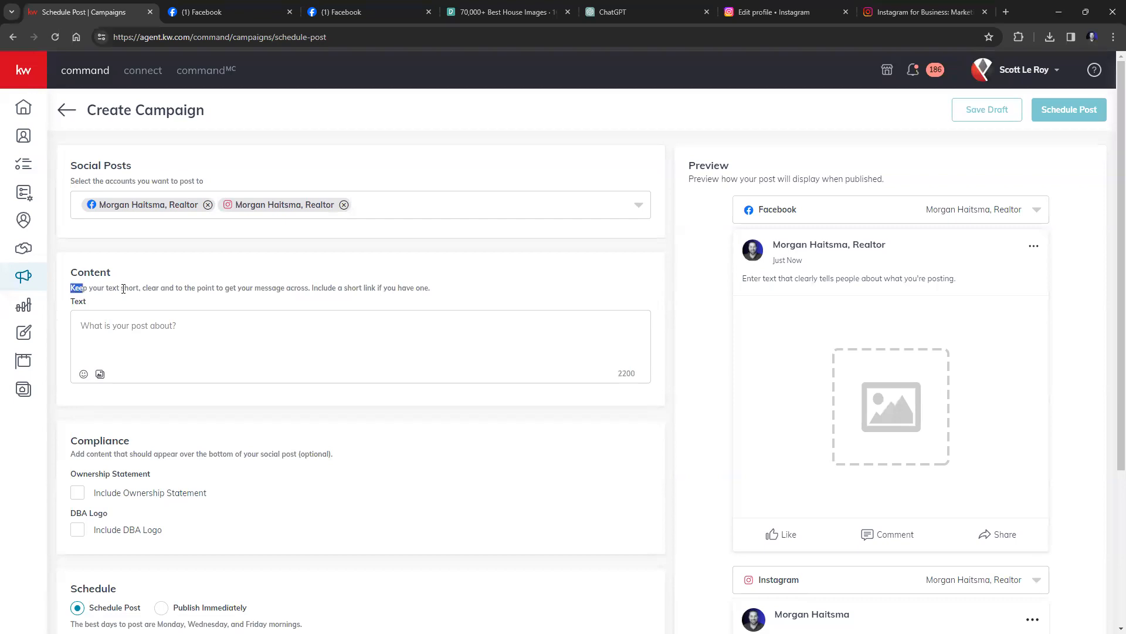
drag(123, 289, 452, 304)
Write 'GET READY FOR GAME DAY!!' and append a football emoji.
click(418, 320)
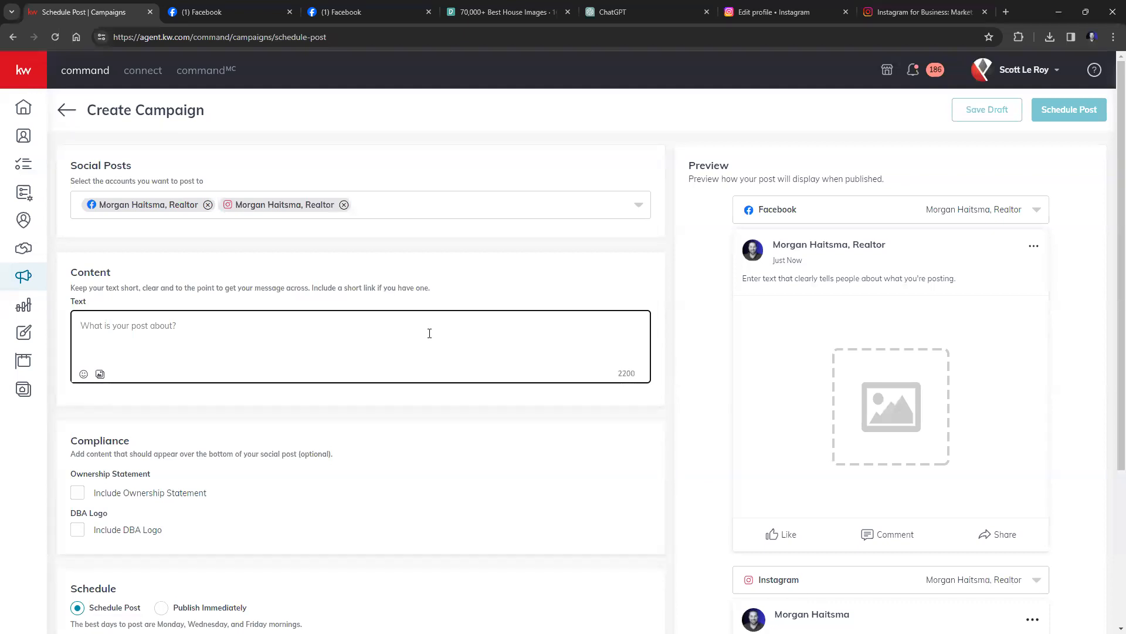
text(GET READY FOR GAME DAY!!)
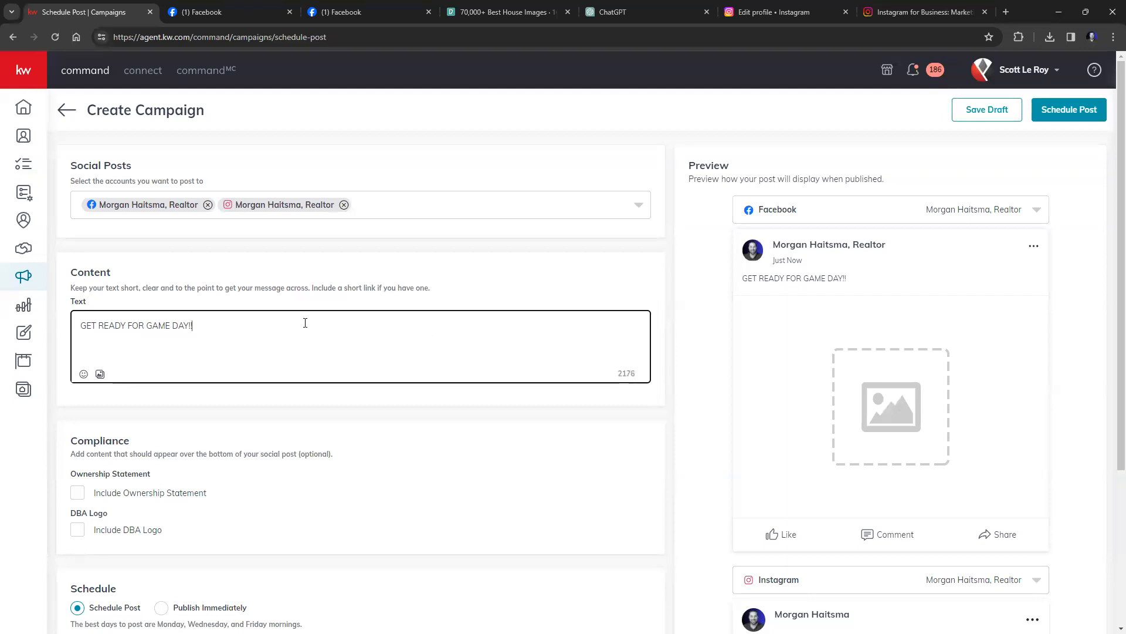
click(83, 373)
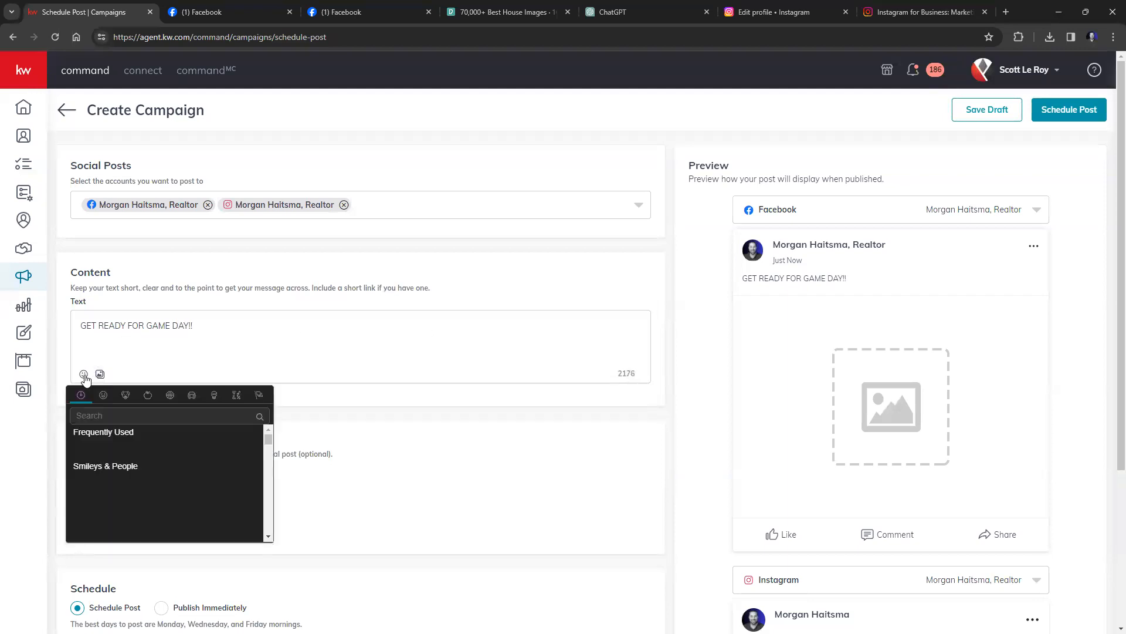
text(football)
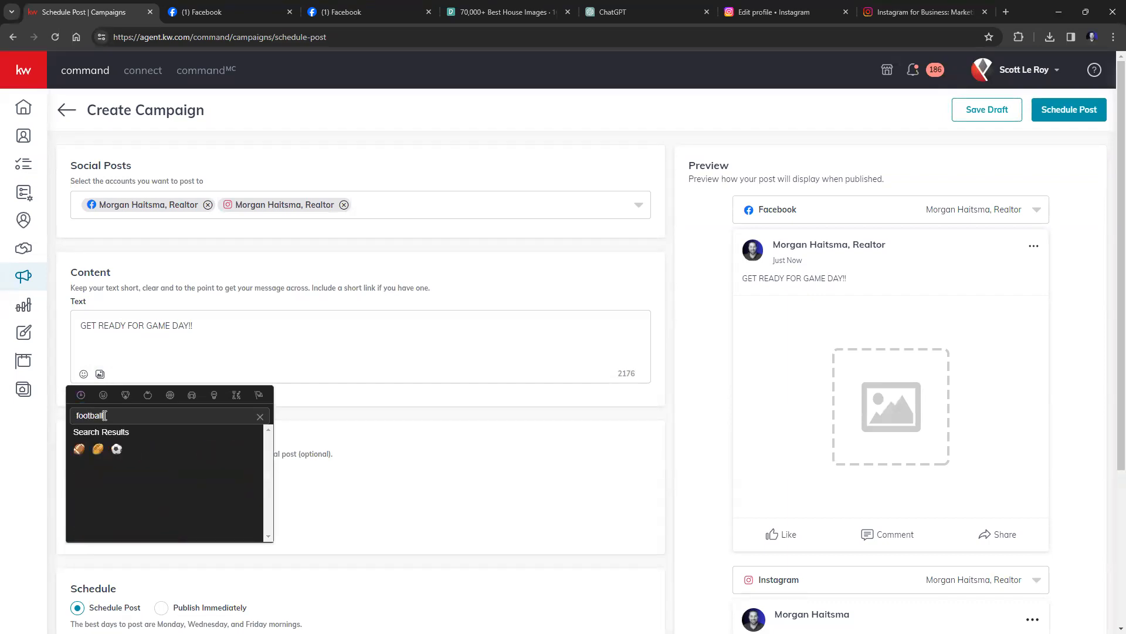
click(79, 448)
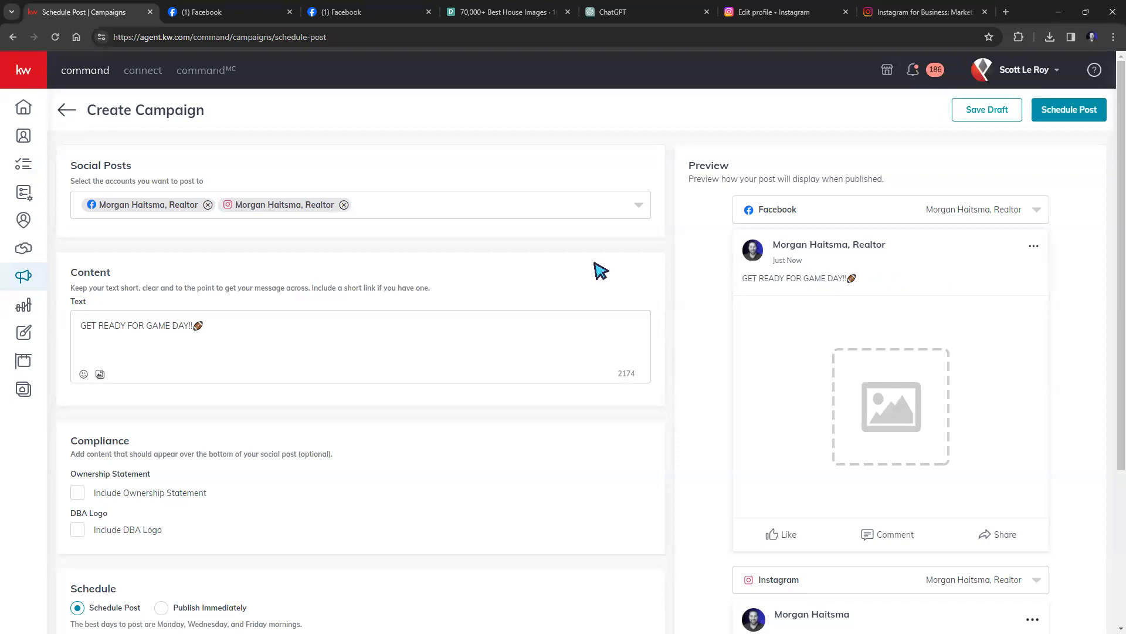
scroll(1072, 309, down, 2)
scroll(1072, 309, down, 2)
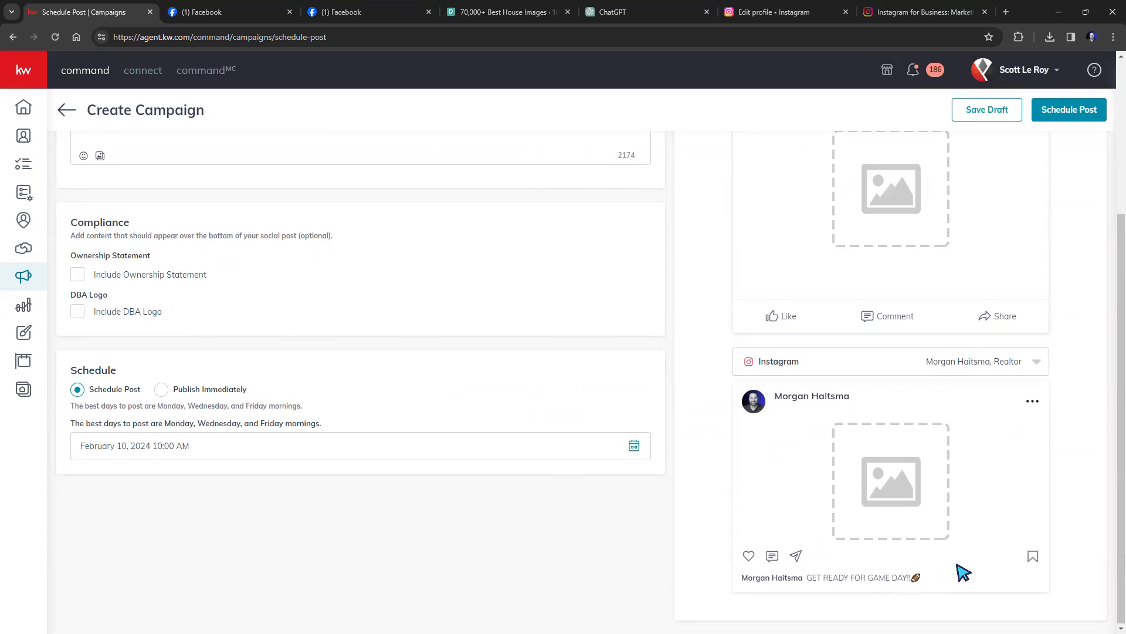
scroll(963, 571, up, 4)
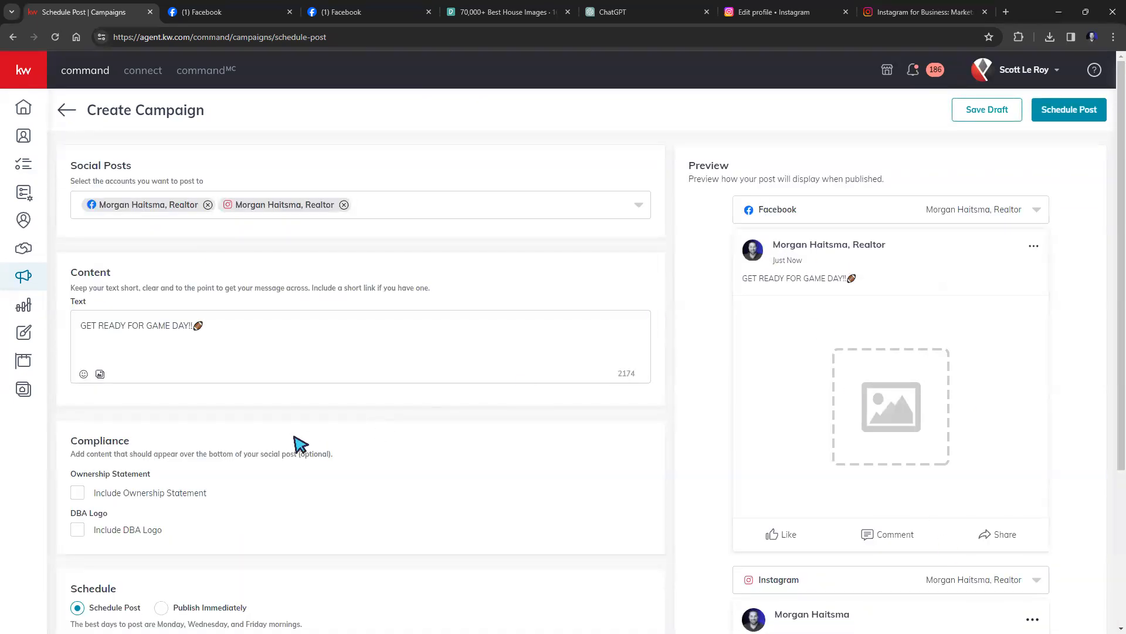
Open the post's media area, try the Superbowl game-day design, then browse local files.
click(101, 374)
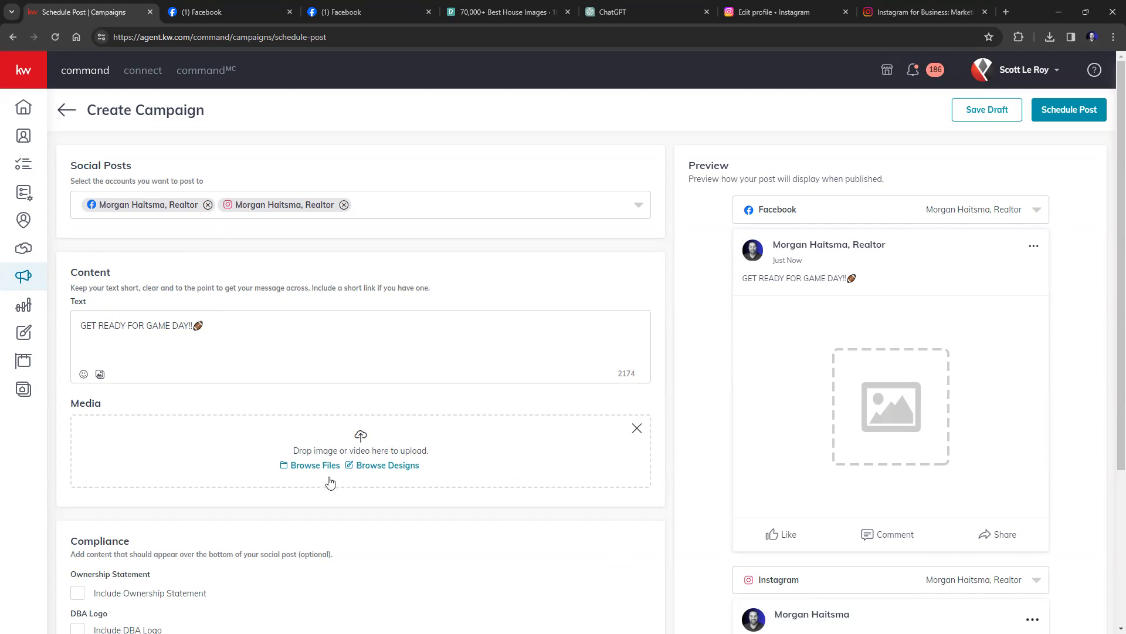
click(379, 473)
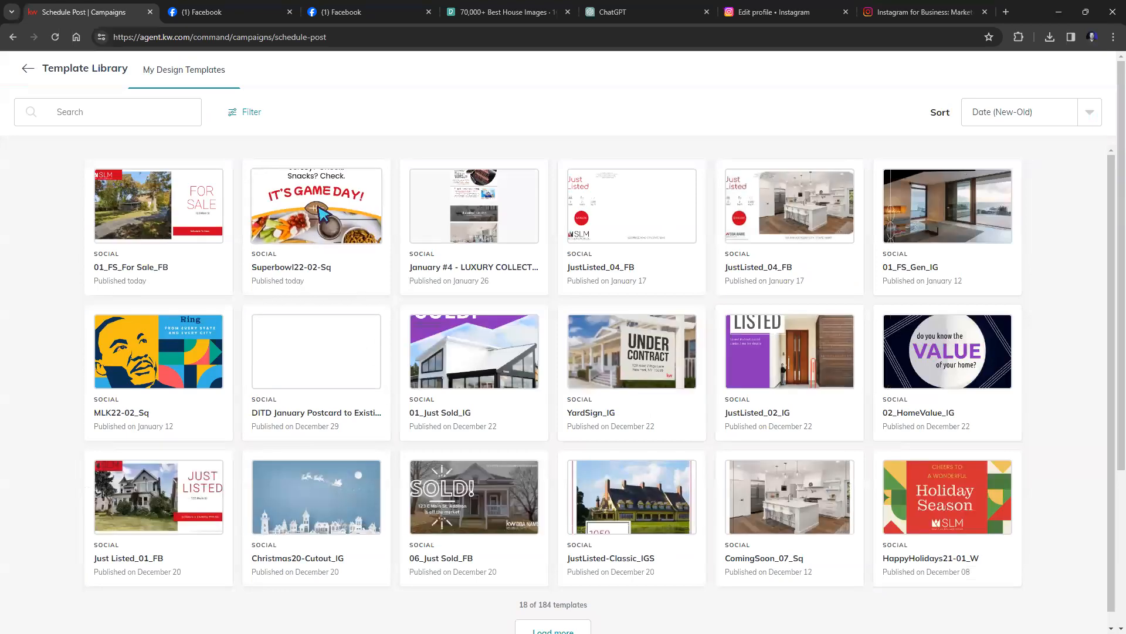
click(320, 237)
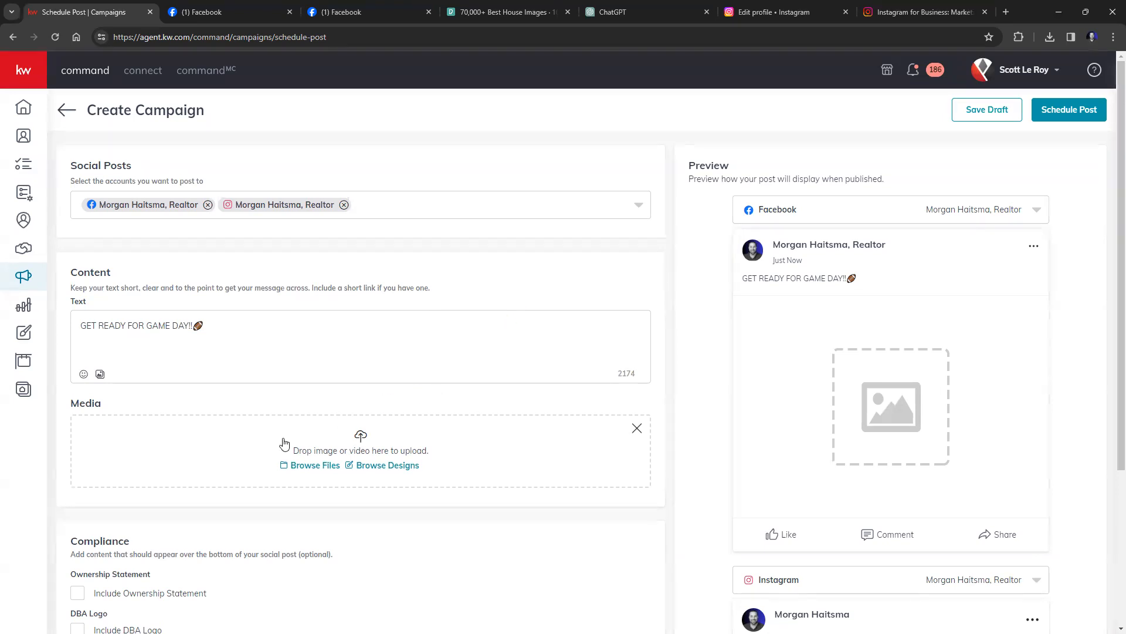
click(322, 471)
mouse_move(23, 176)
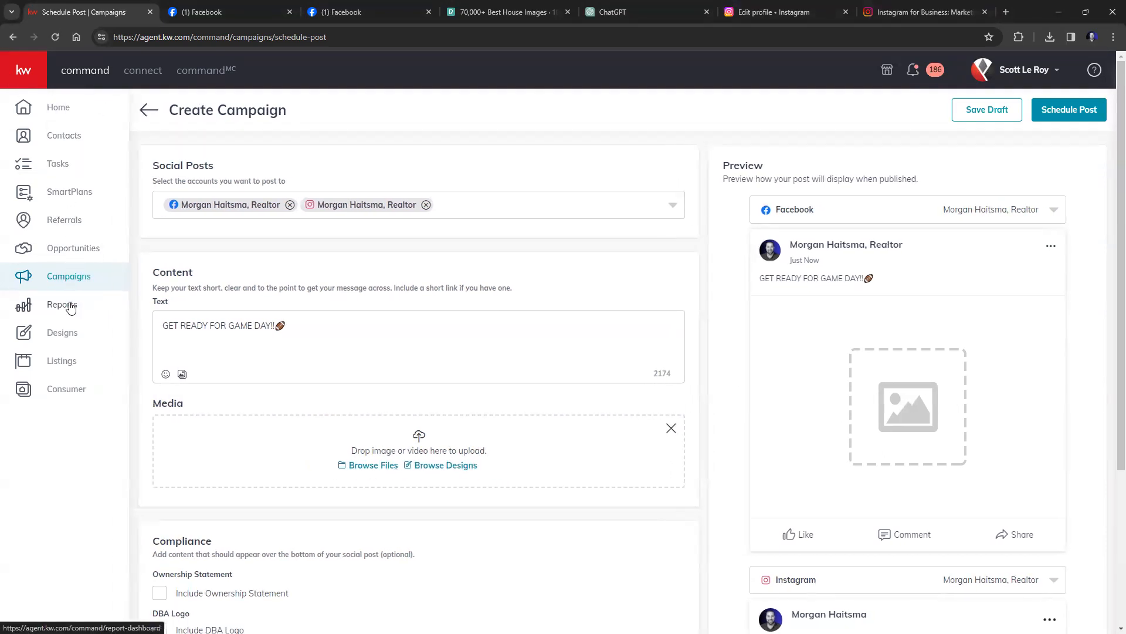
Open Designs in a new tab and open the Superbowl22-02-Sq design.
right_click(66, 339)
click(82, 349)
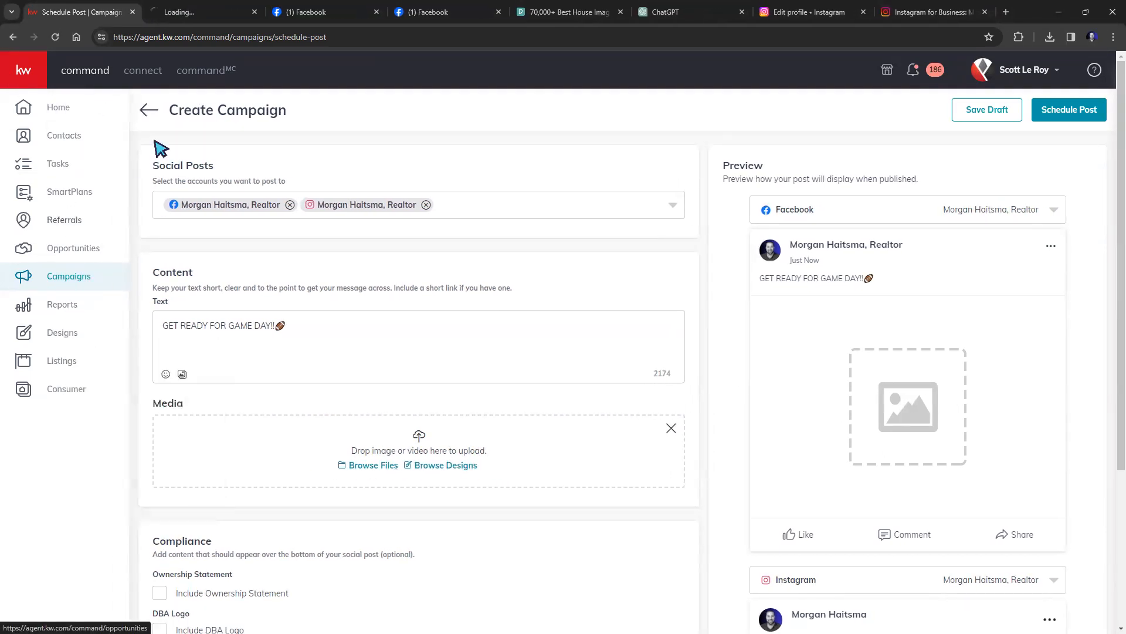
click(194, 13)
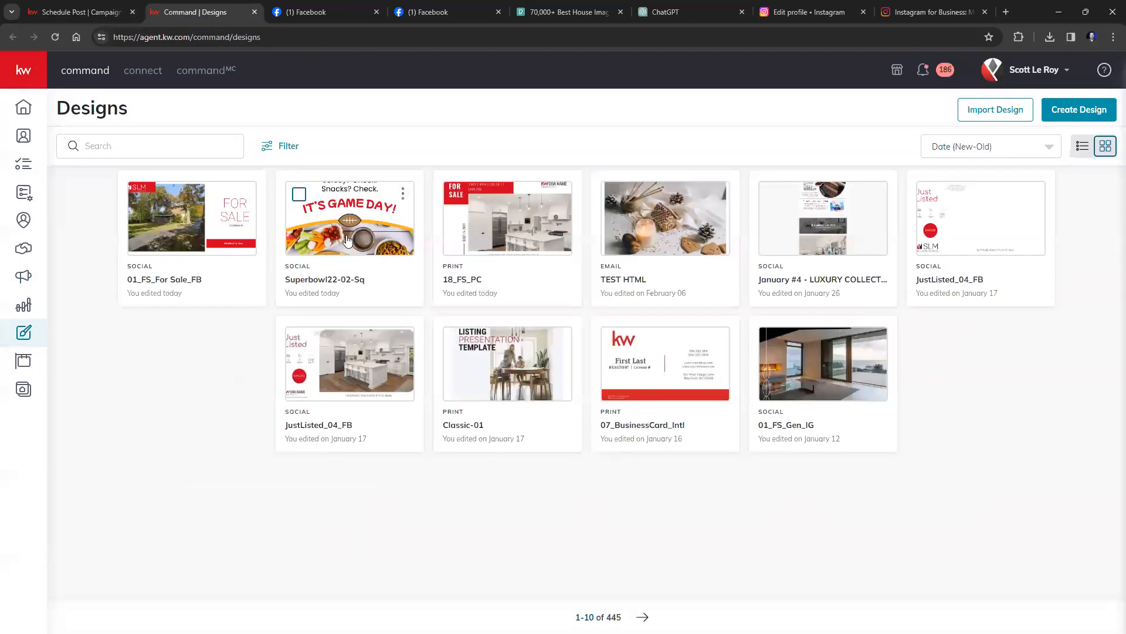
click(363, 236)
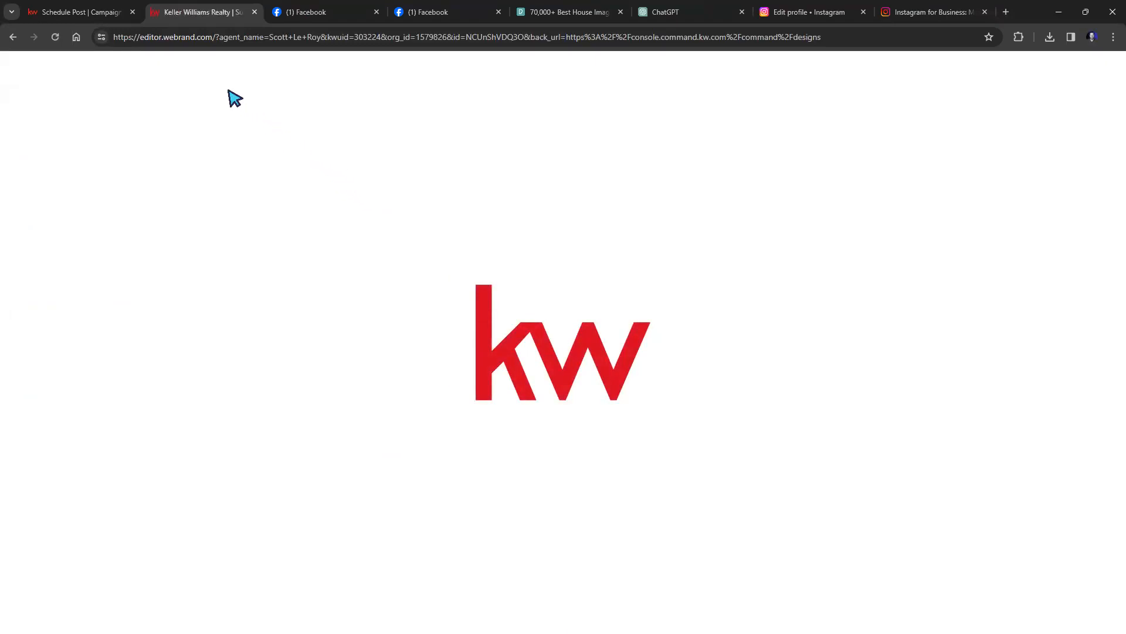
Save the Superbowl22-02-Sq design, finish editing, and return to the campaign post tab.
click(131, 68)
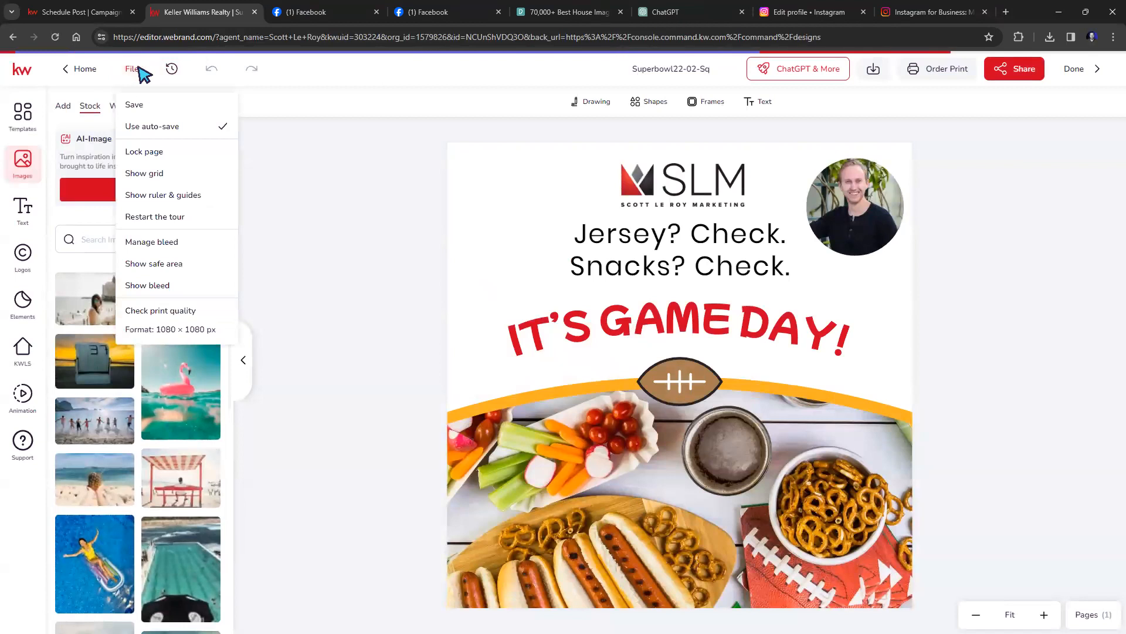
click(139, 104)
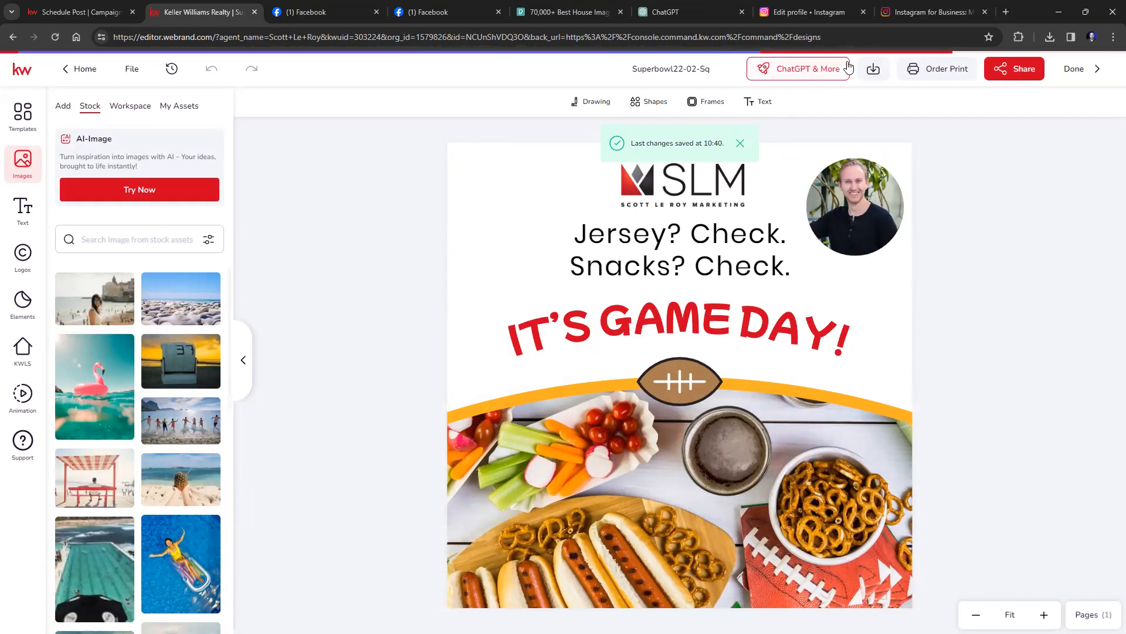
click(1091, 70)
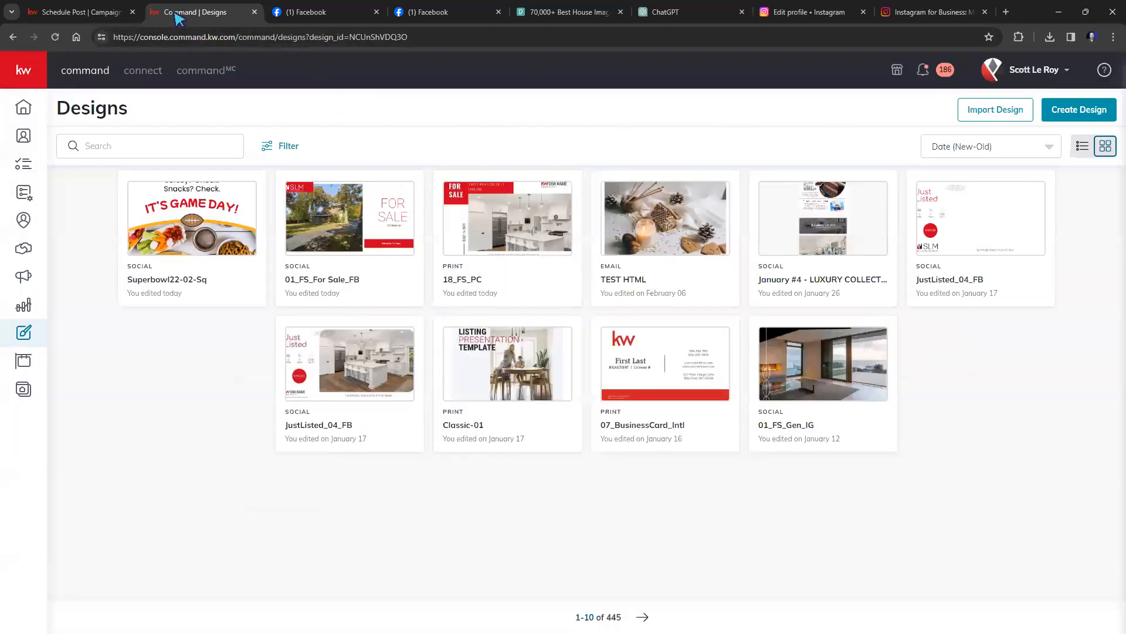
click(76, 12)
Reload the campaign post page and type 'READY FOR GAME DAY!?' as the post text.
click(55, 39)
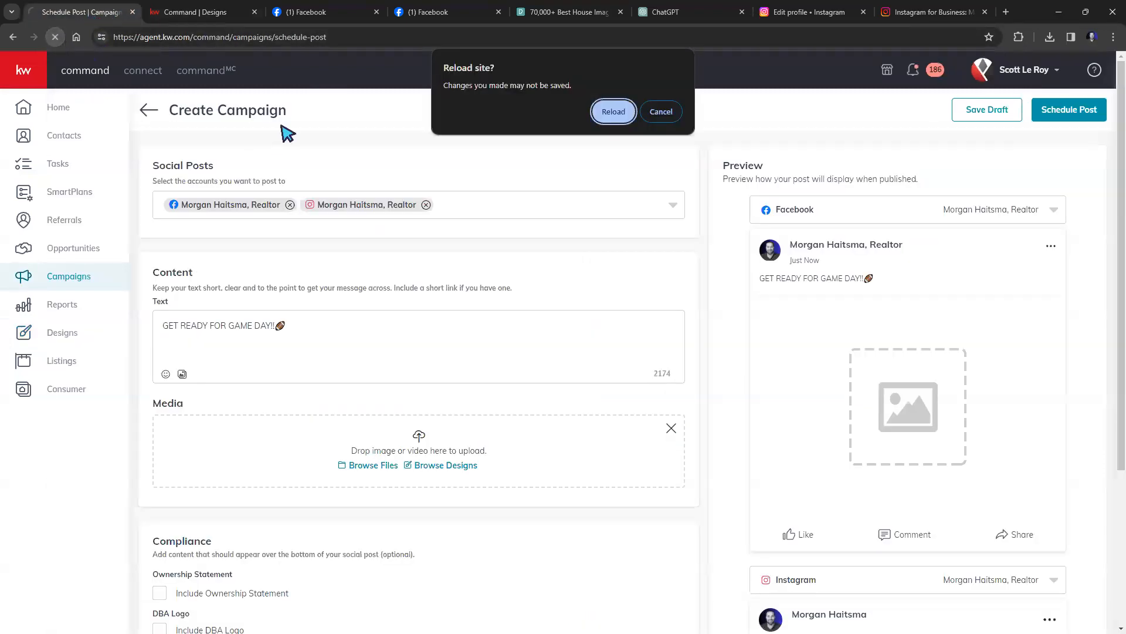
click(608, 113)
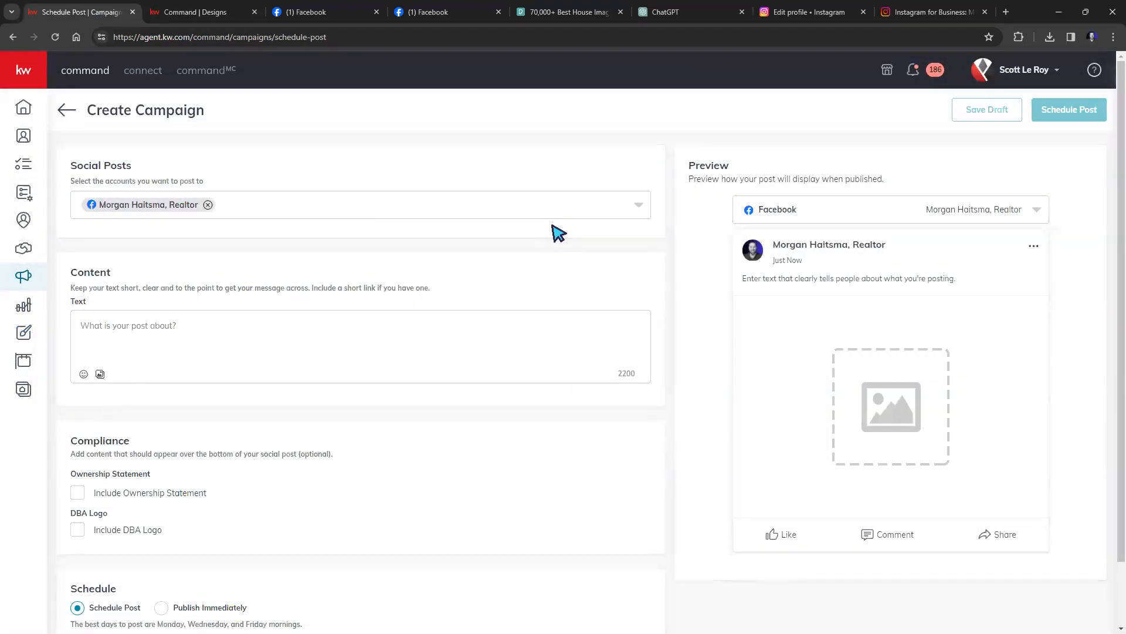
click(194, 328)
text(READY FOR GAME DAY!?)
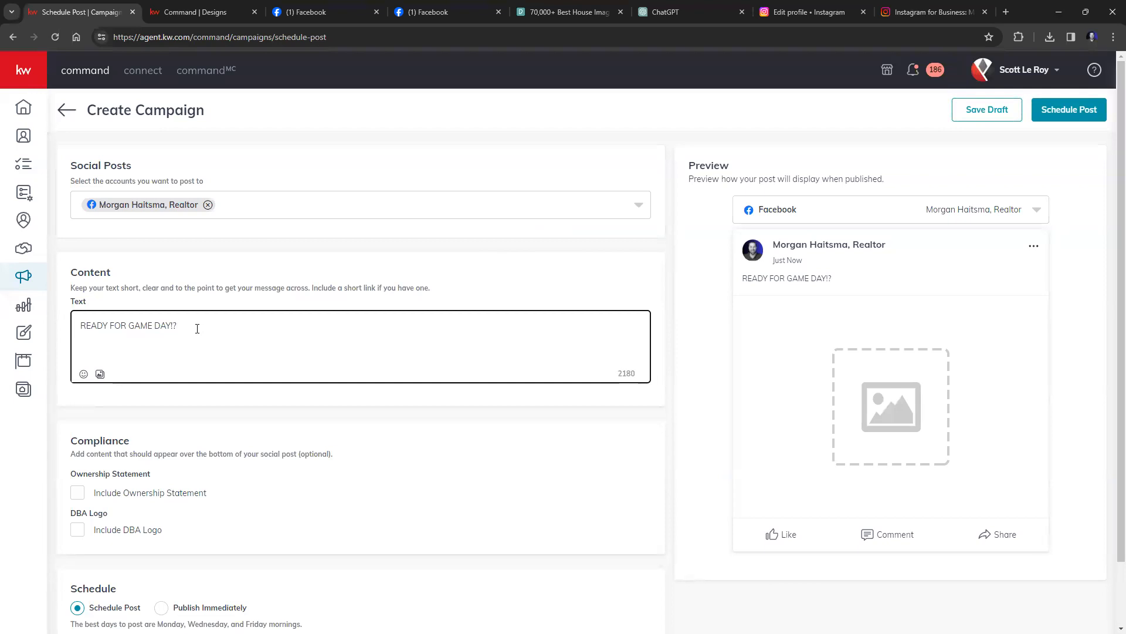
Add a football emoji after the text and open the post's media section.
click(83, 375)
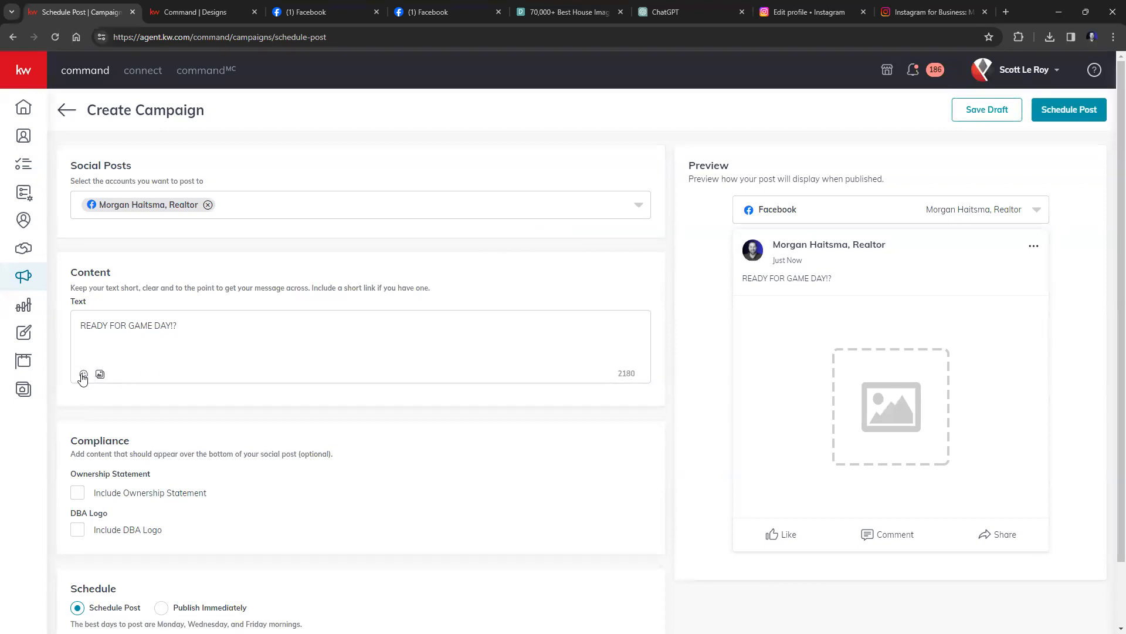
text(f)
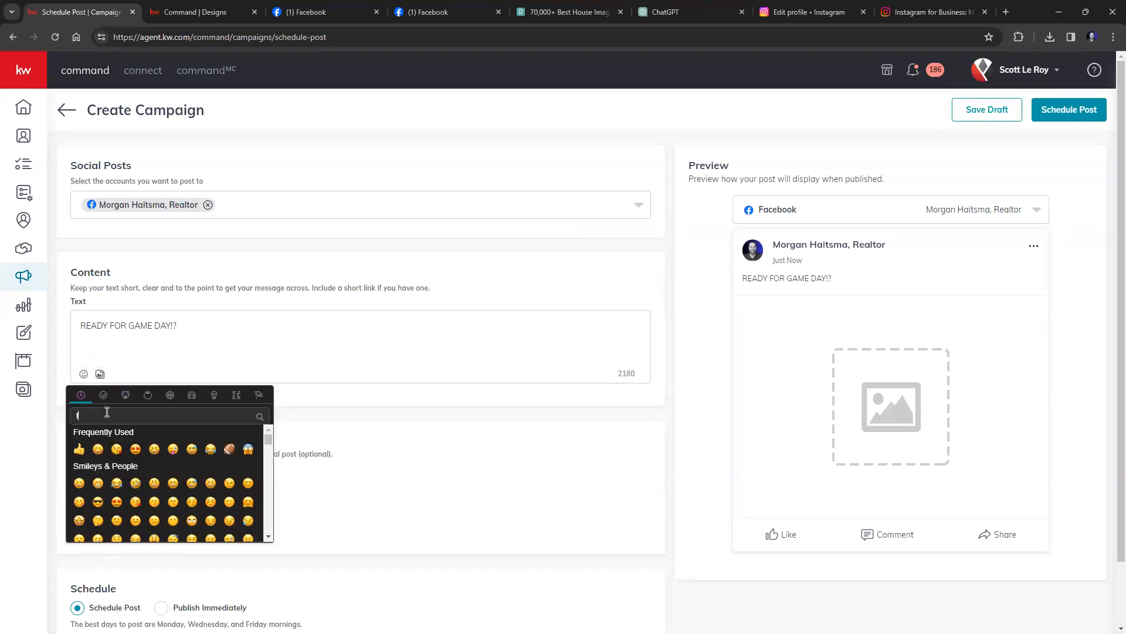
text(ootball)
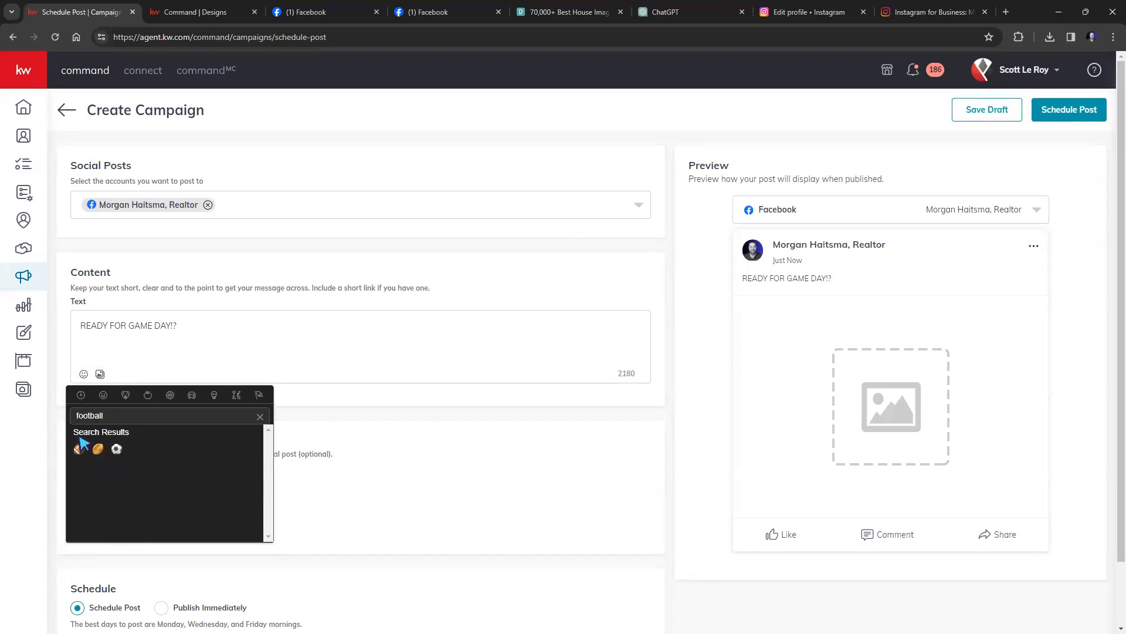
click(79, 447)
click(259, 358)
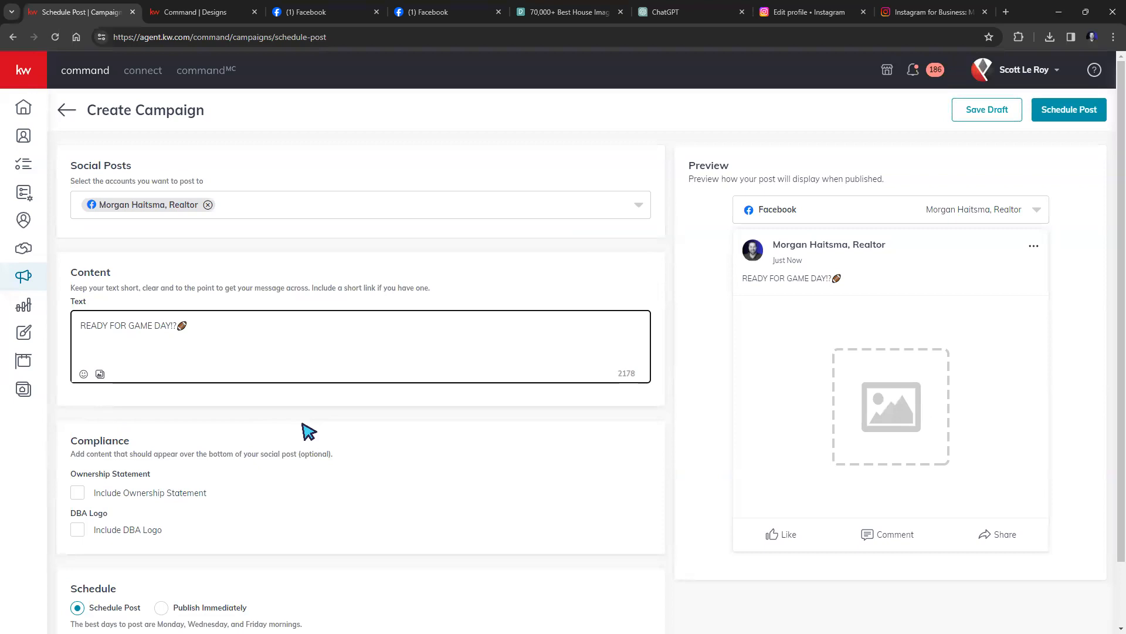
scroll(309, 429, down, 1)
scroll(201, 320, up, 1)
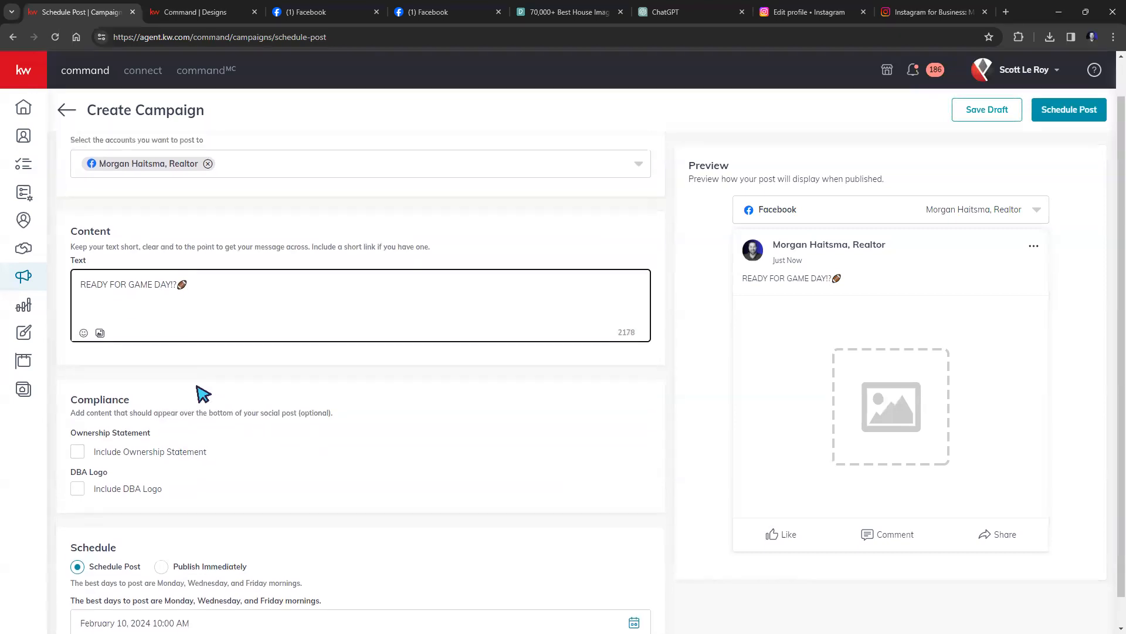
click(100, 359)
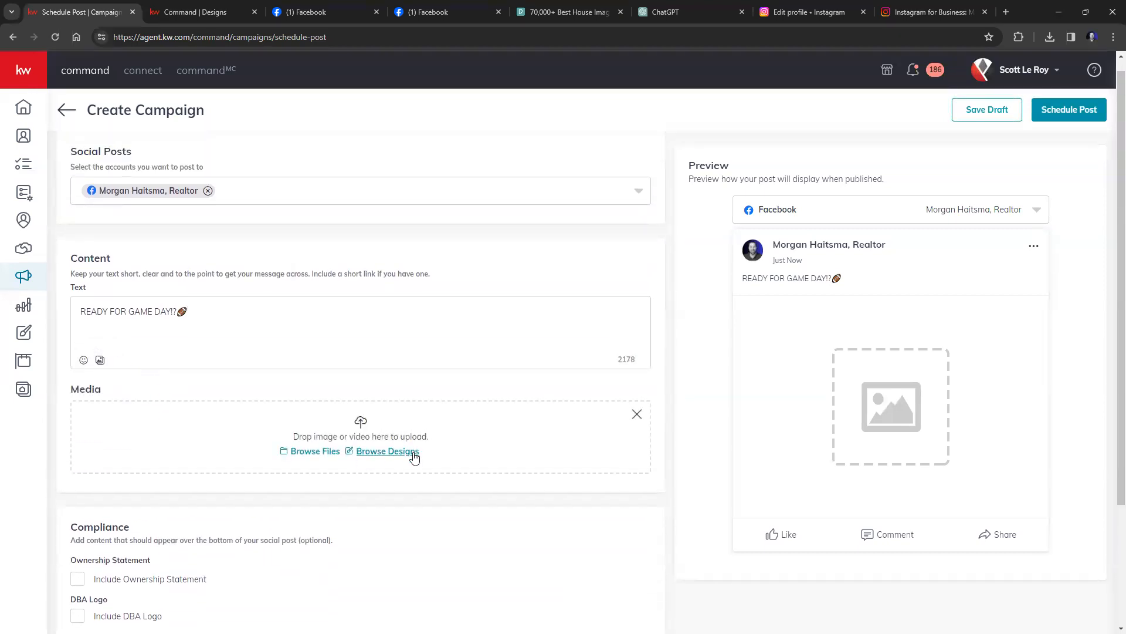
Pick the Superbowl22-02-Sq design, then leave the post page without keeping the draft.
click(386, 452)
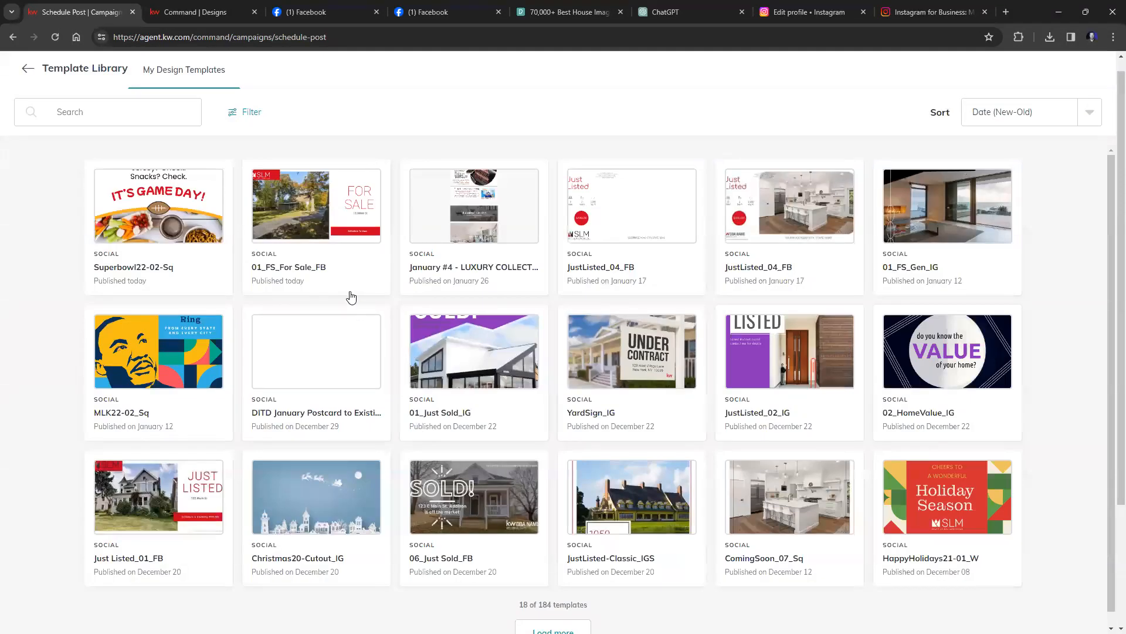
click(128, 223)
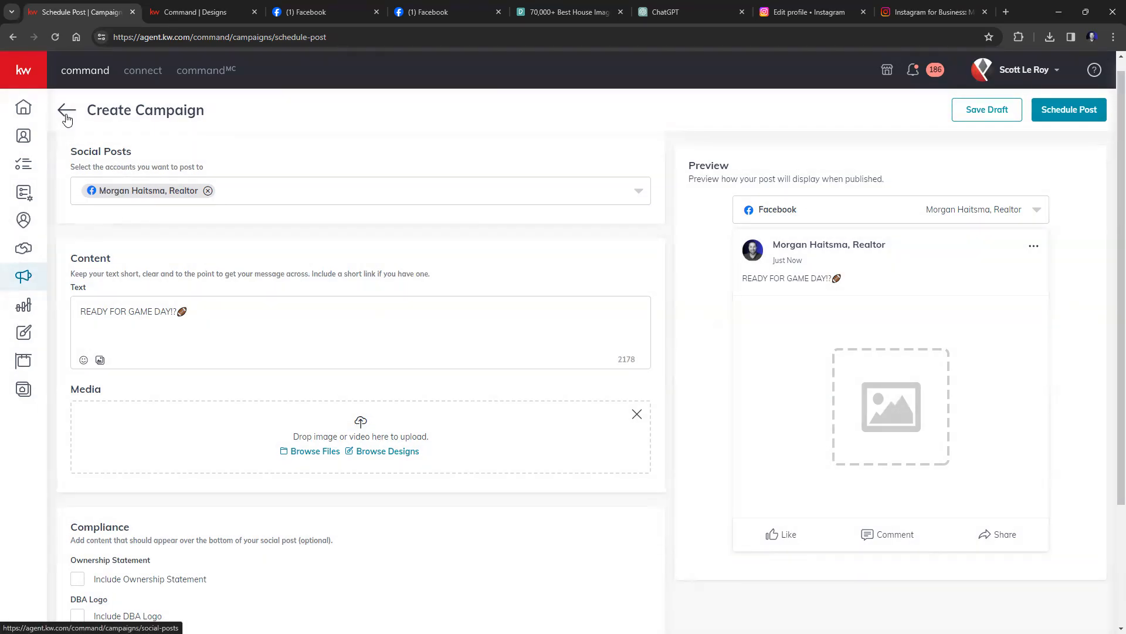
click(66, 111)
click(513, 386)
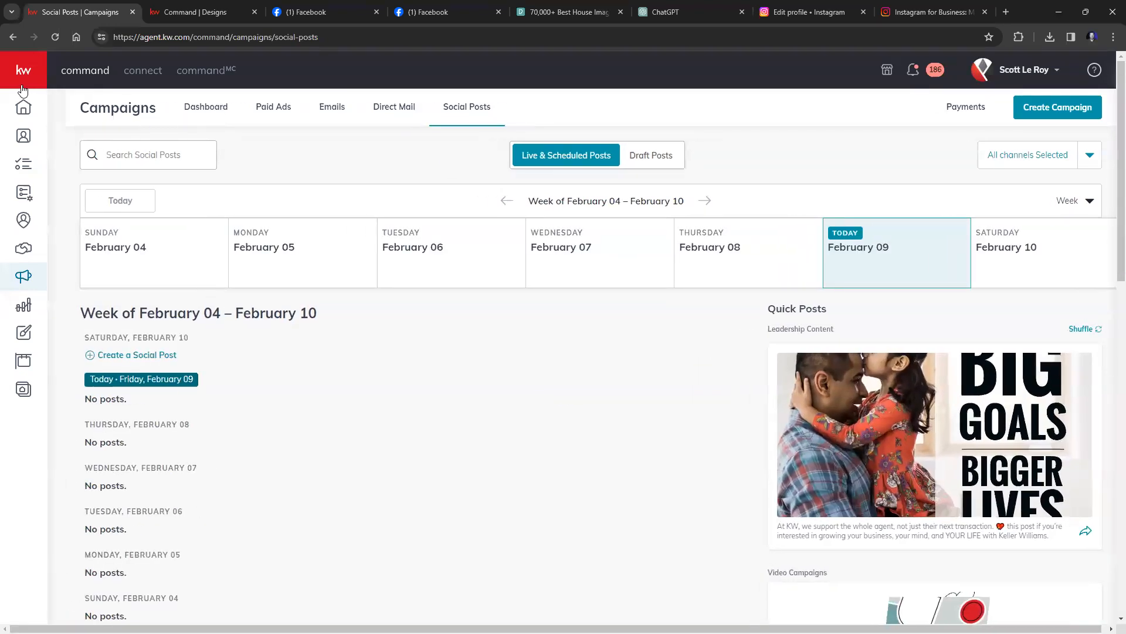
From the Campaigns dashboard, create a new campaign of type Paid Ad.
mouse_move(24, 117)
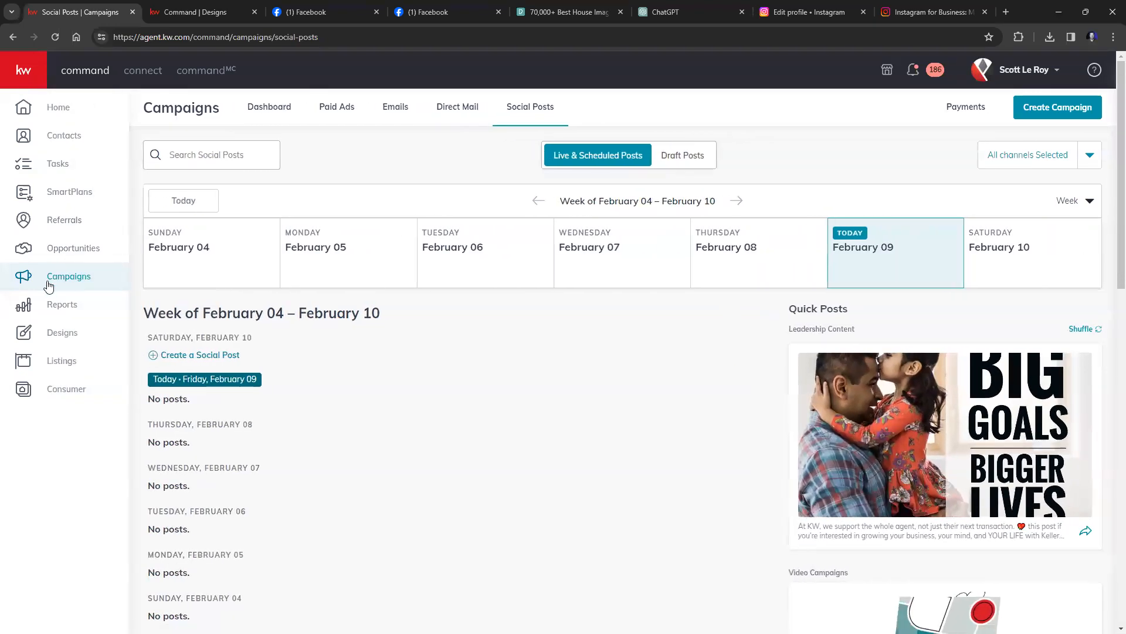
click(68, 280)
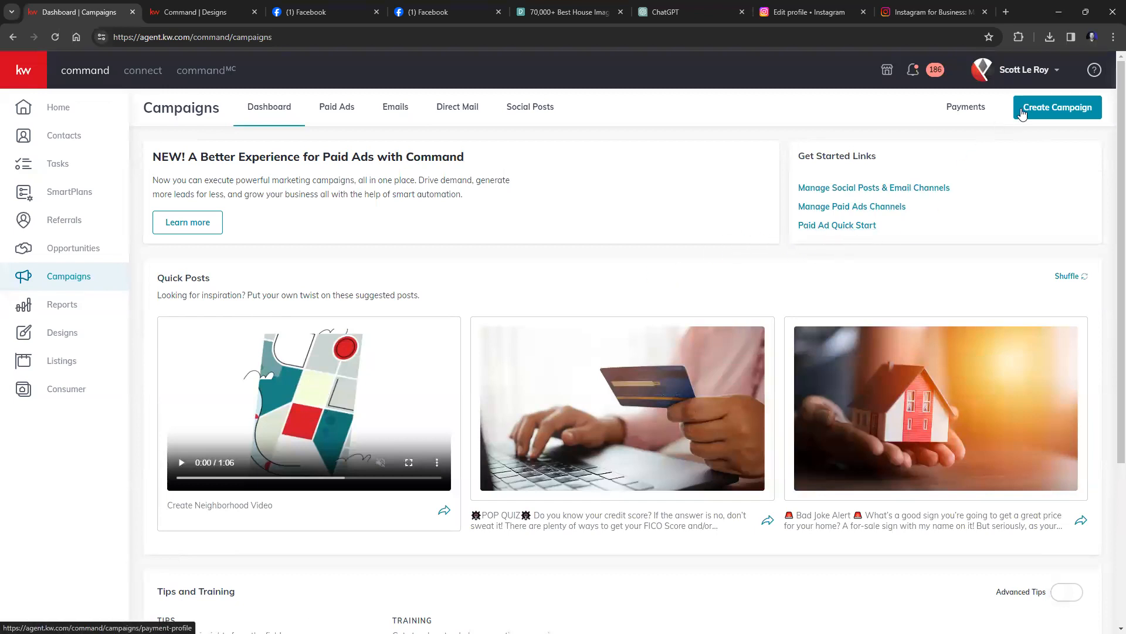
click(1041, 114)
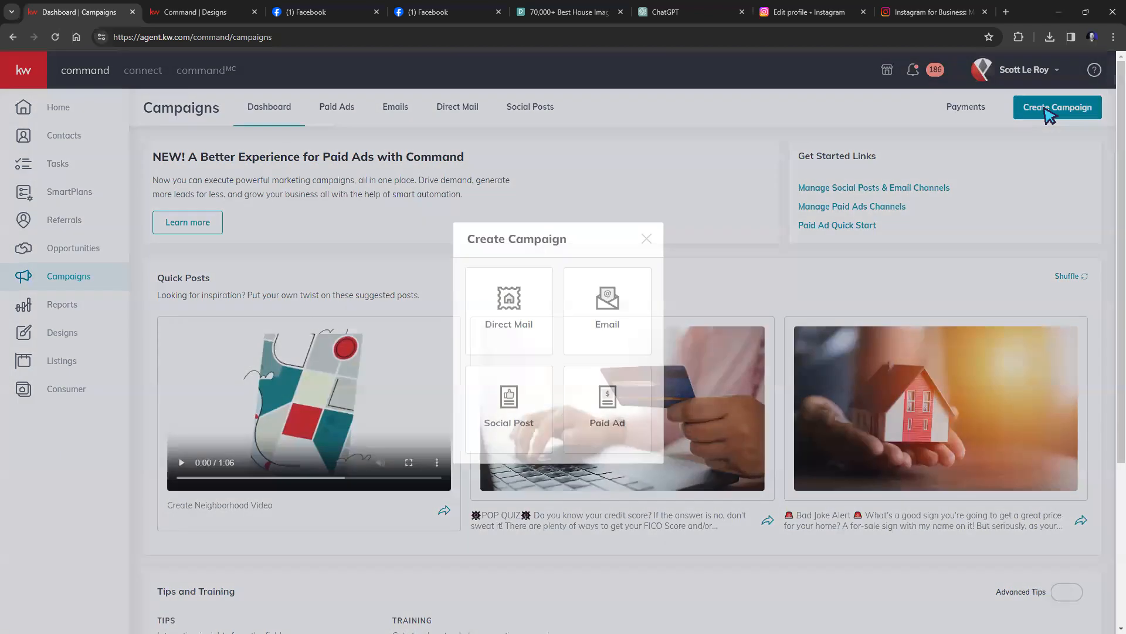
click(601, 412)
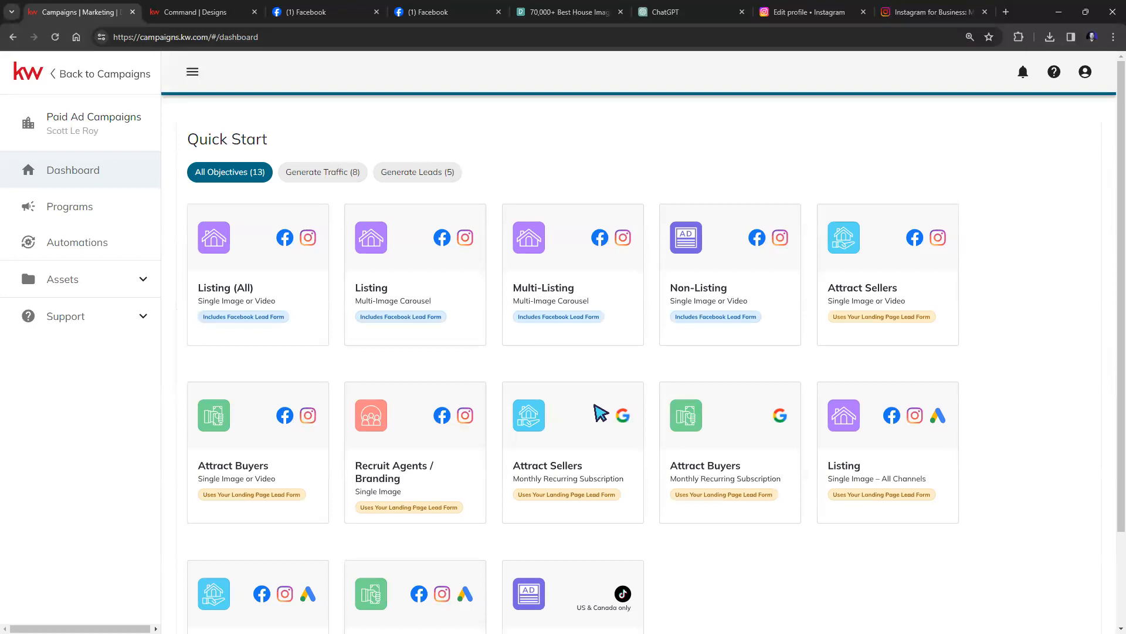
Browse the ad programs and automations lists, starting a new automation and then closing it.
scroll(1021, 422, down, 1)
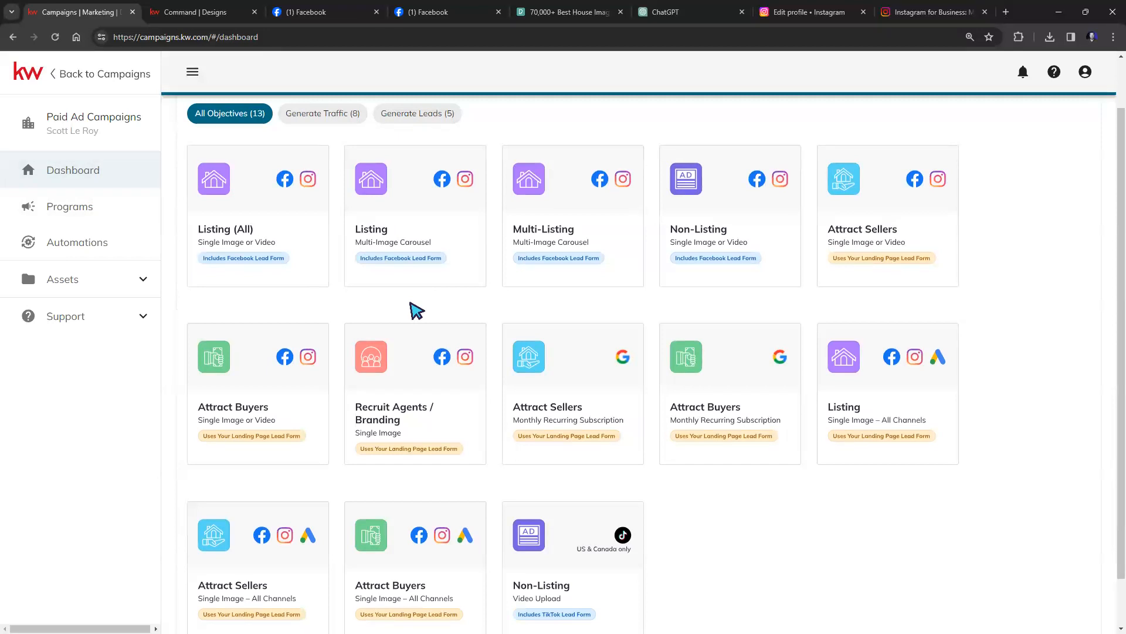
click(85, 212)
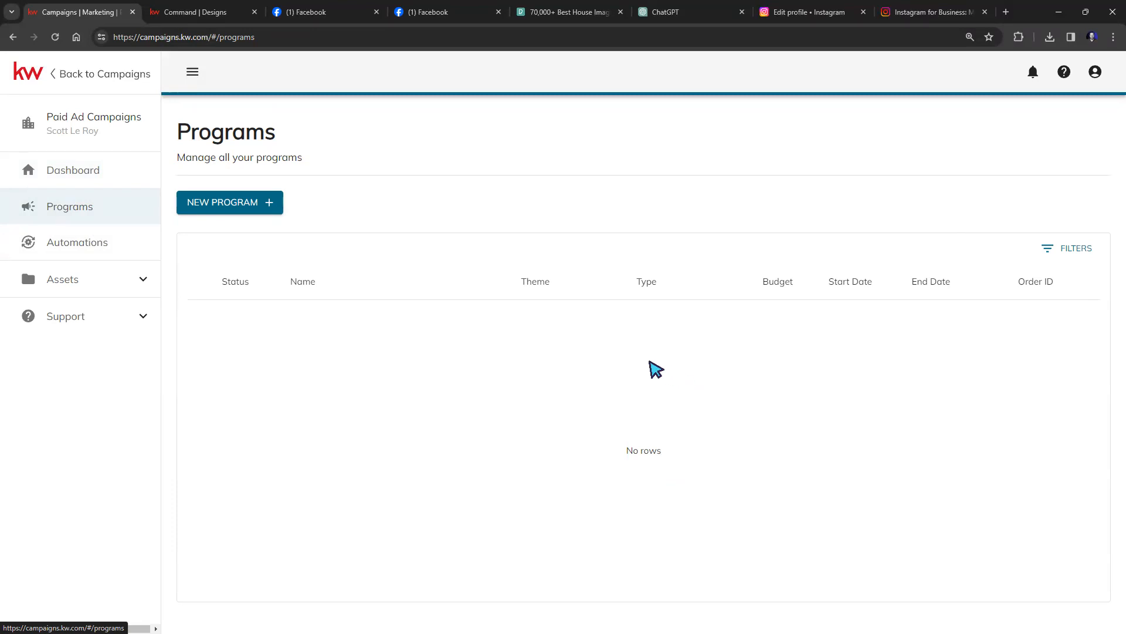
click(83, 247)
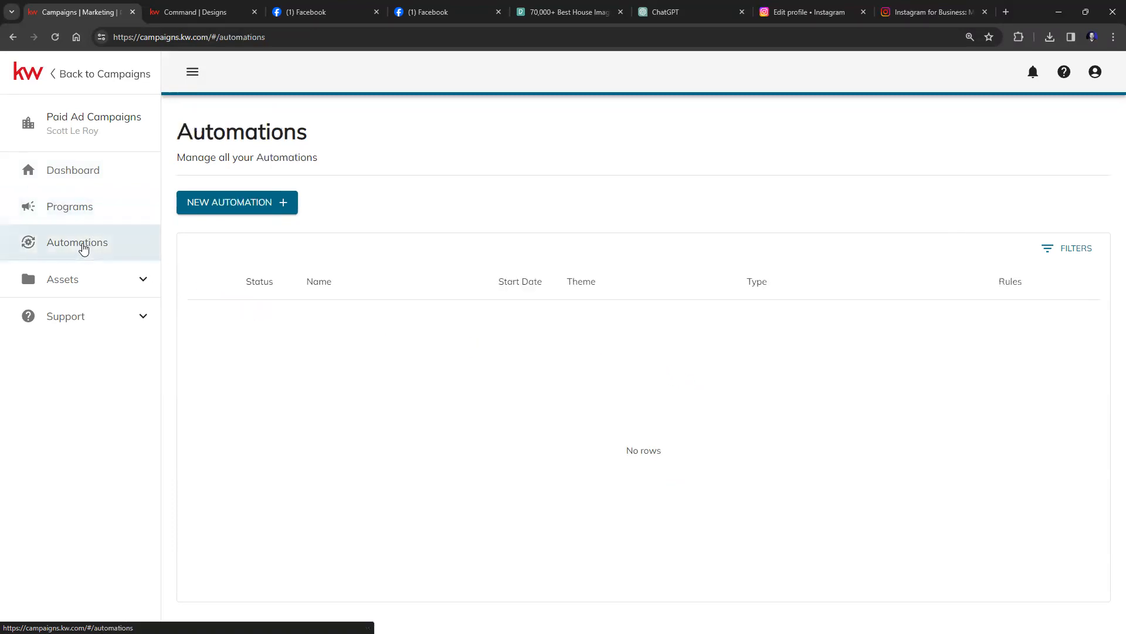
click(259, 207)
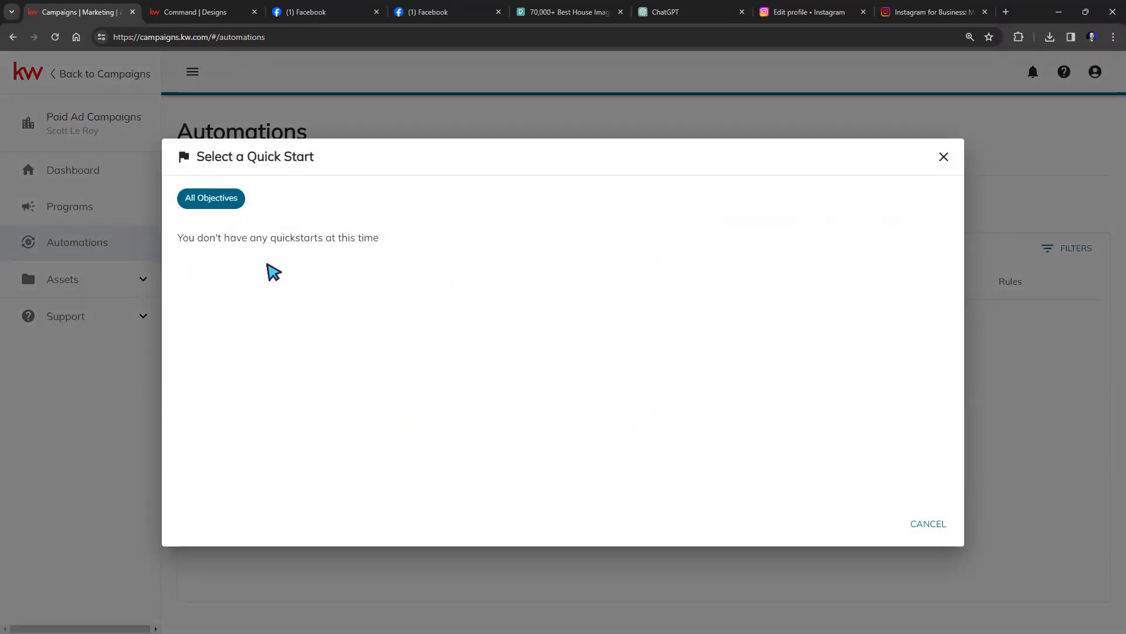
click(944, 157)
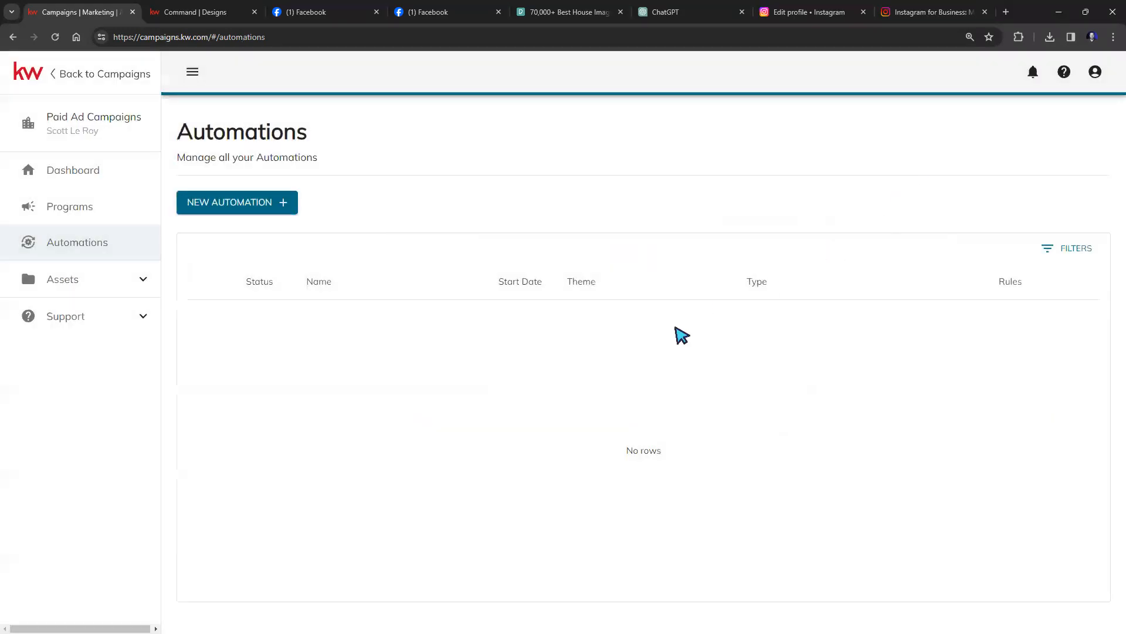
View the Facebook Pages, Leads and Media Library asset pages, then collapse the Assets submenu.
click(144, 289)
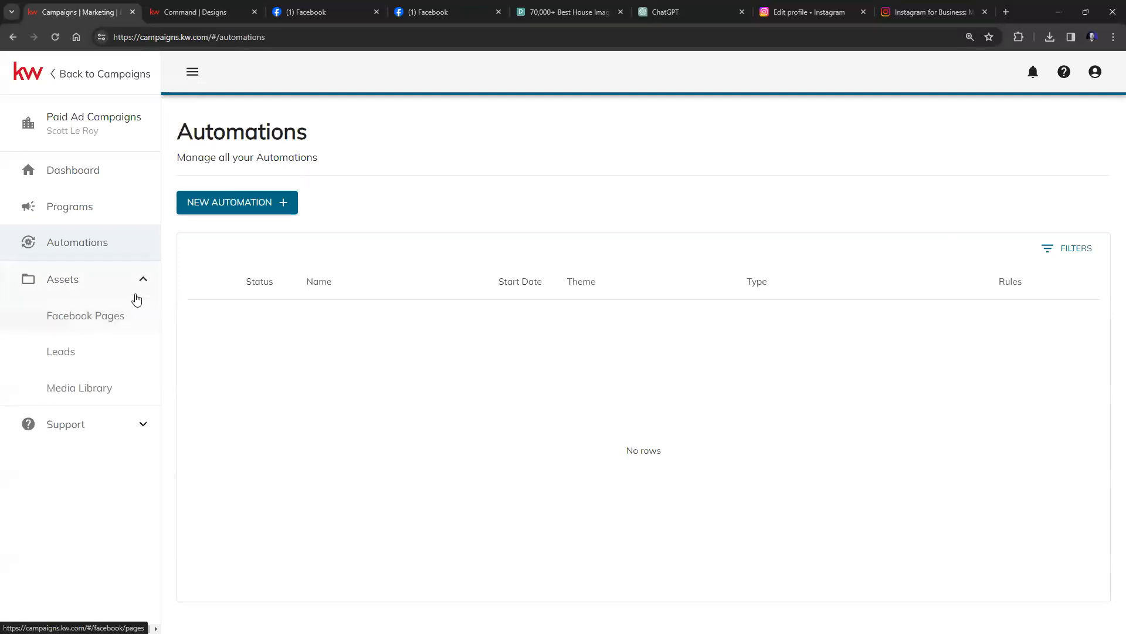
click(107, 319)
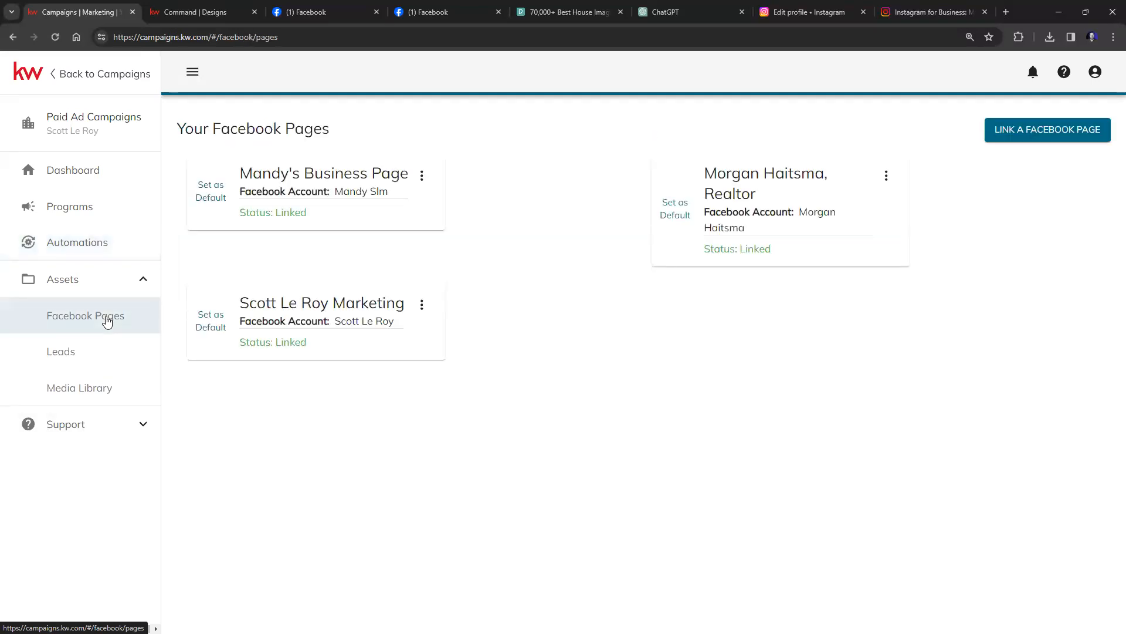
click(60, 352)
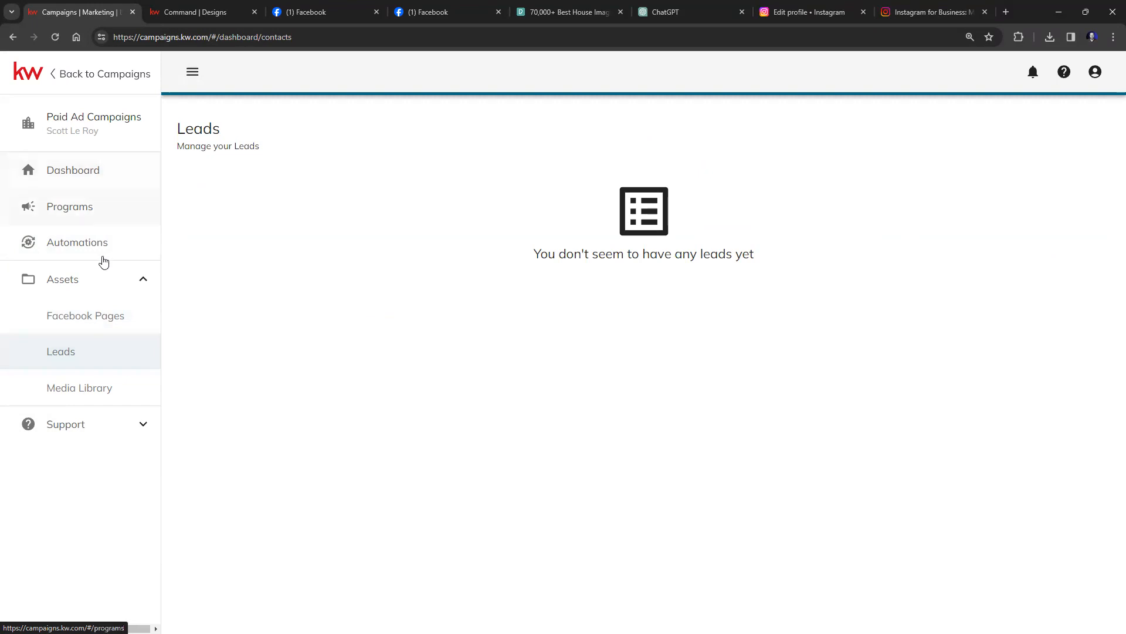
click(104, 395)
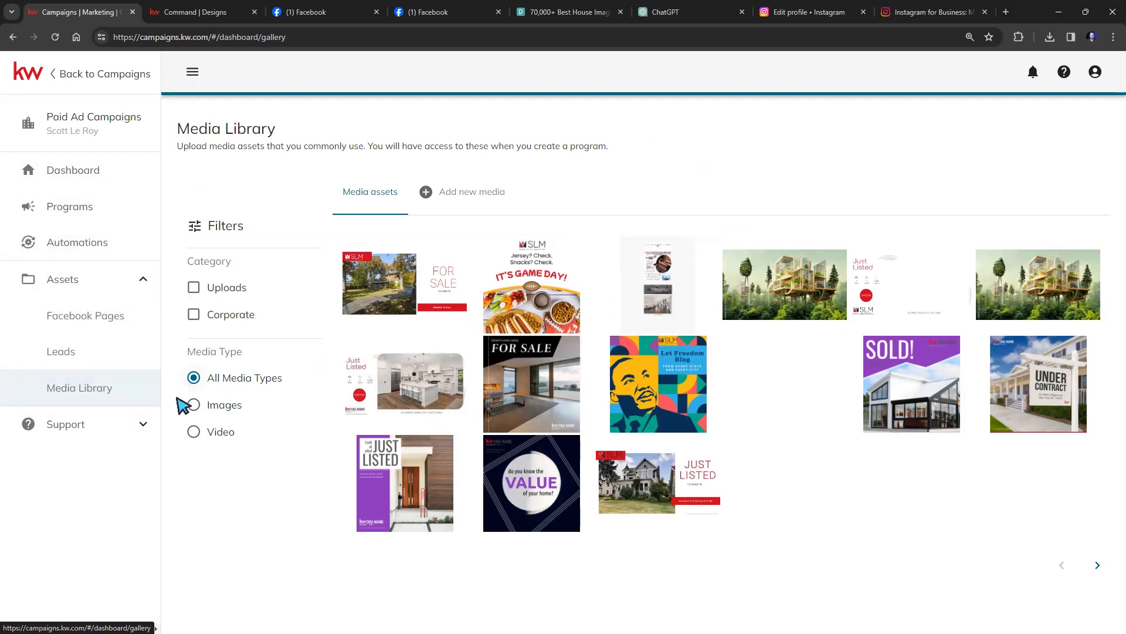
click(112, 284)
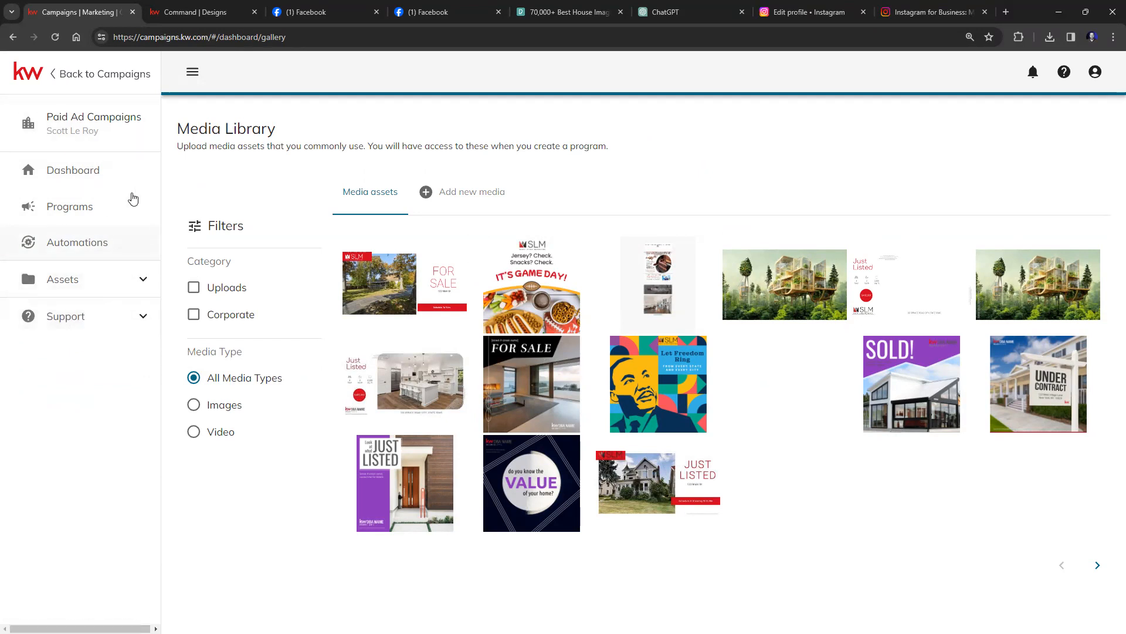
Return to the Dashboard and scroll through all 13 Quick Start ad program cards.
click(96, 175)
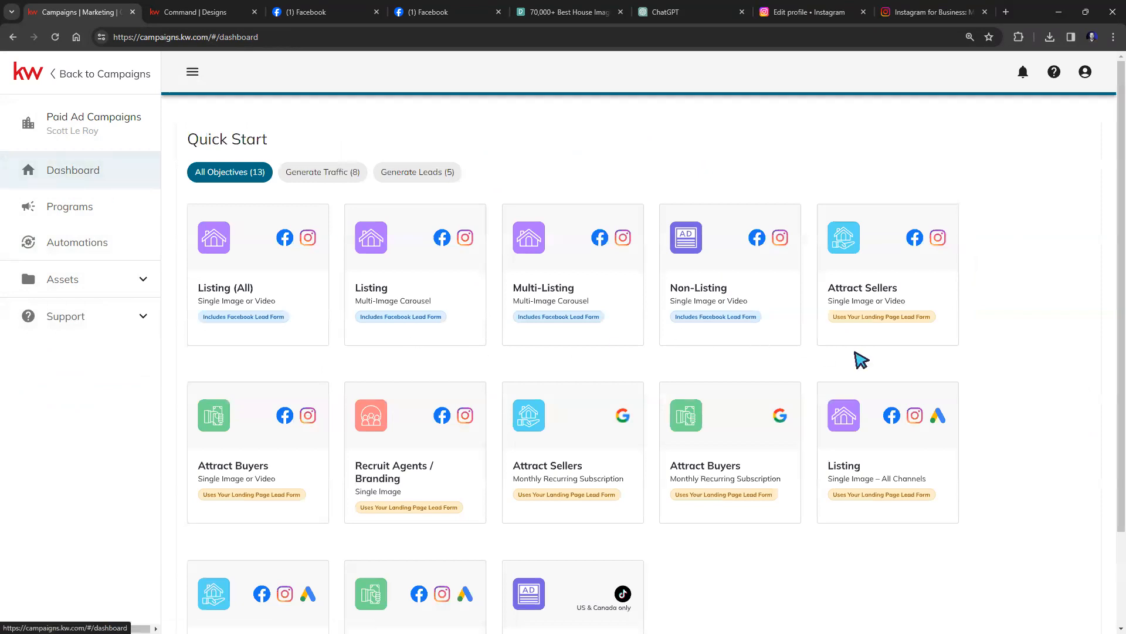
scroll(997, 372, down, 2)
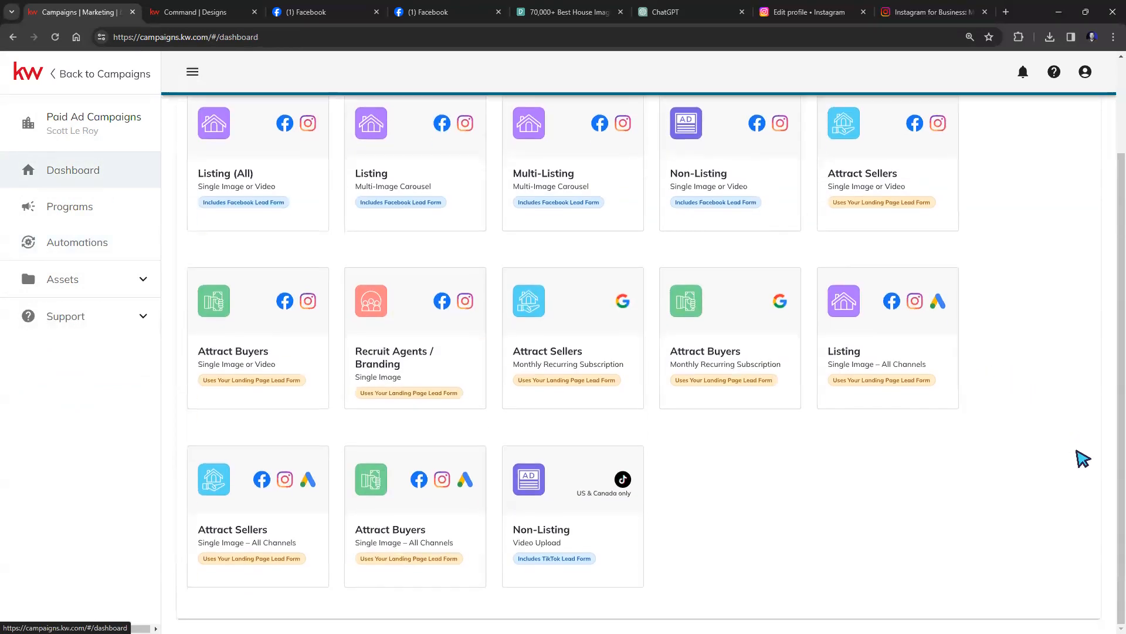
drag(1116, 427, 1116, 419)
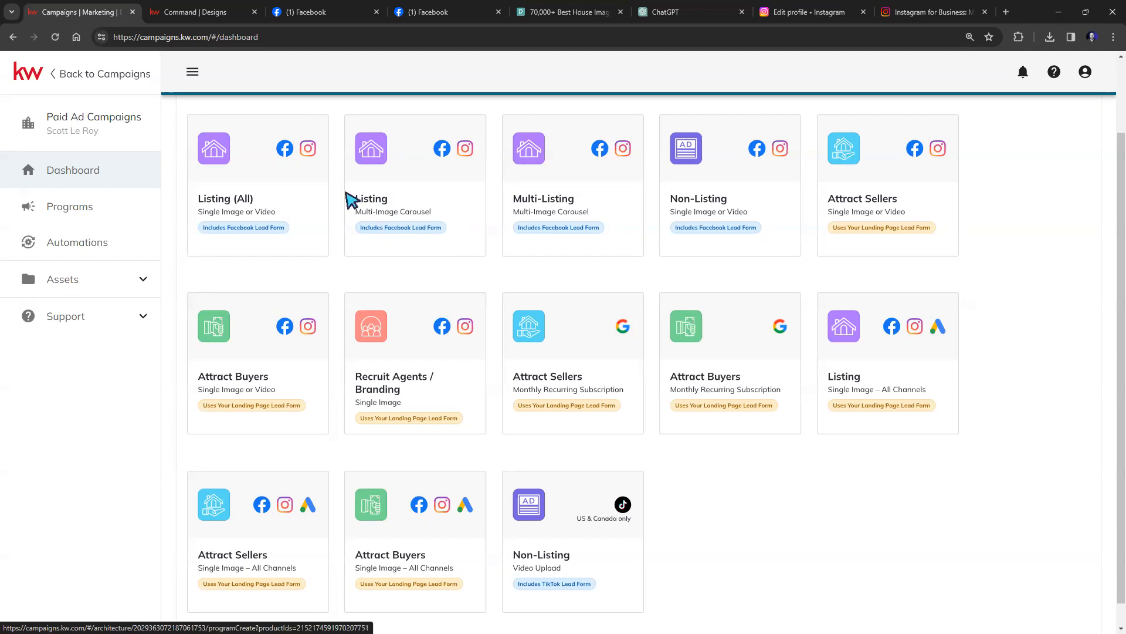
Start a Listing (All) single image program and link the realtor's Facebook page, keeping the unsaved program.
click(274, 203)
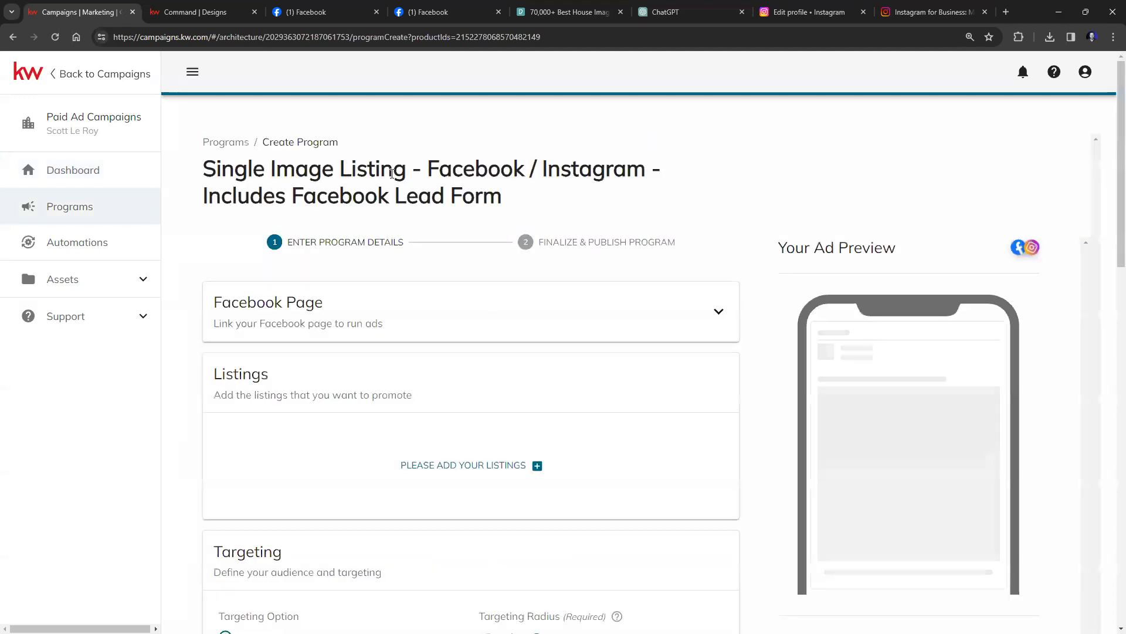
scroll(691, 170, down, 2)
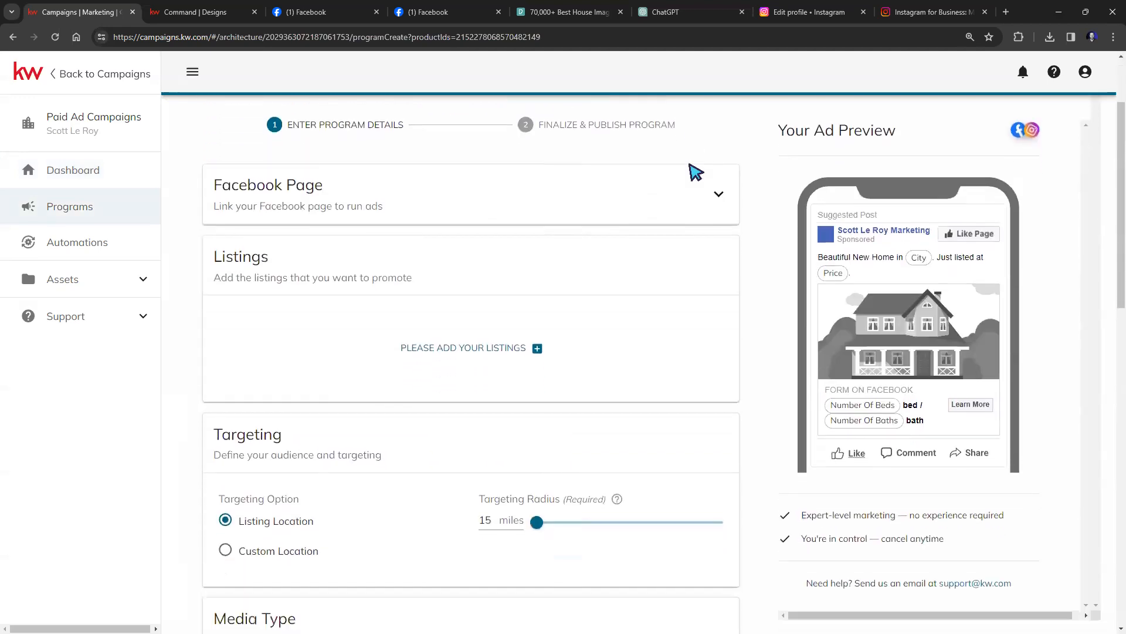
click(717, 194)
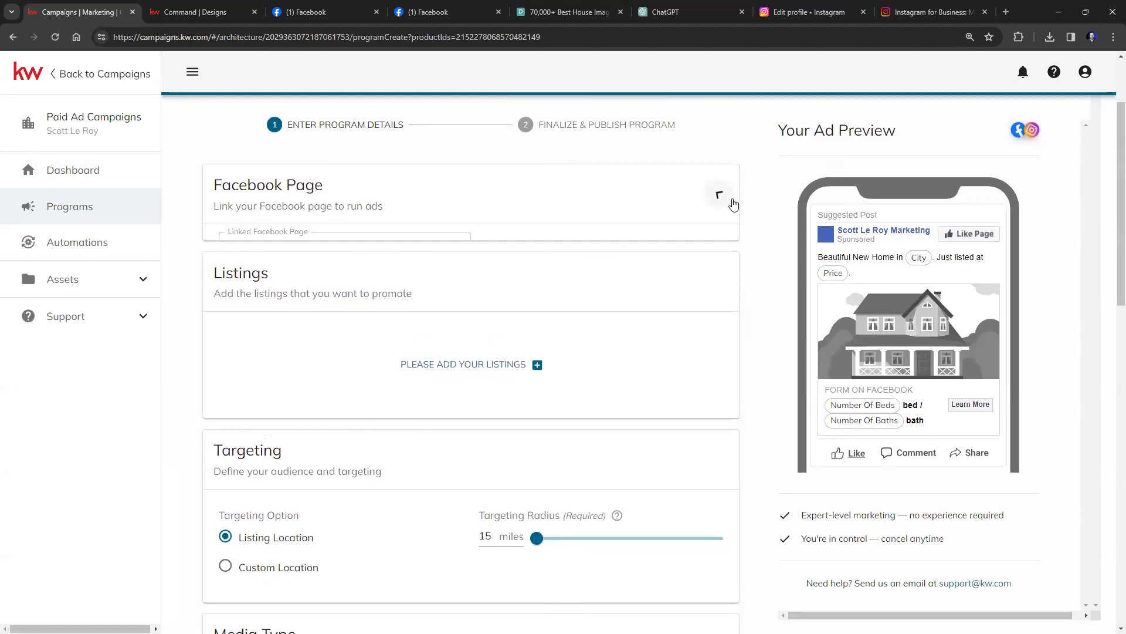
click(458, 251)
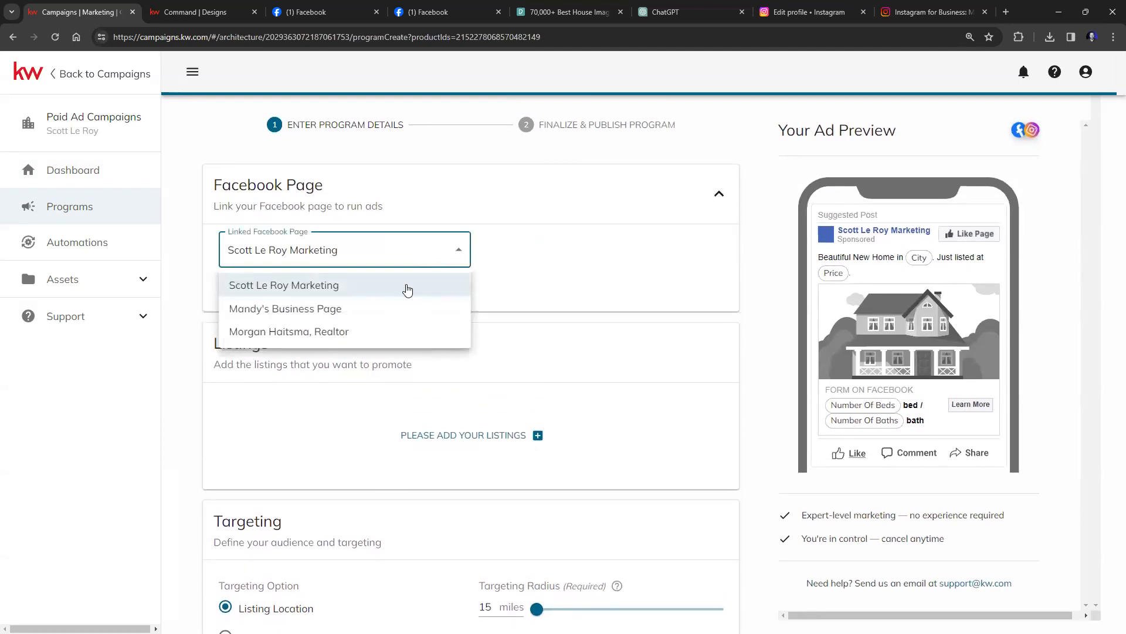
click(374, 331)
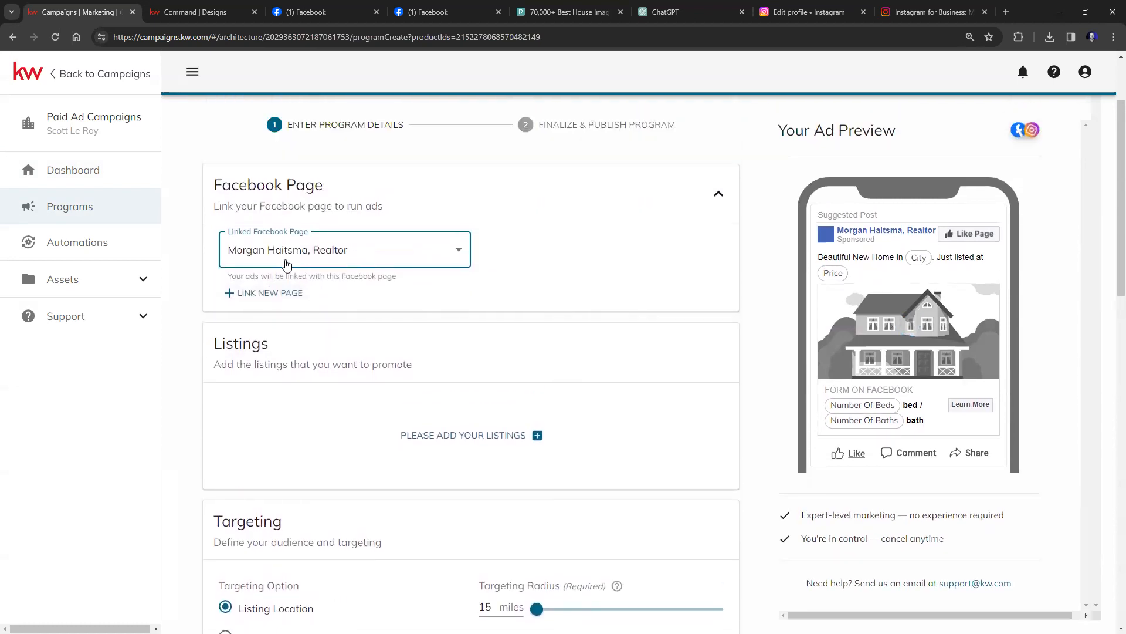
click(289, 293)
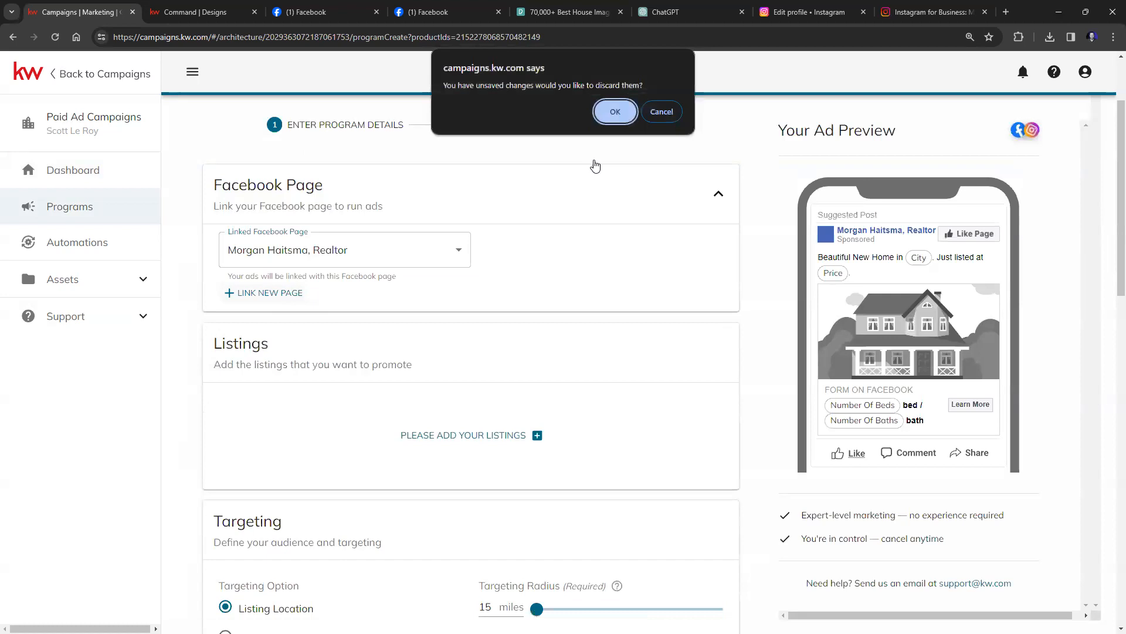
click(662, 112)
scroll(421, 270, down, 3)
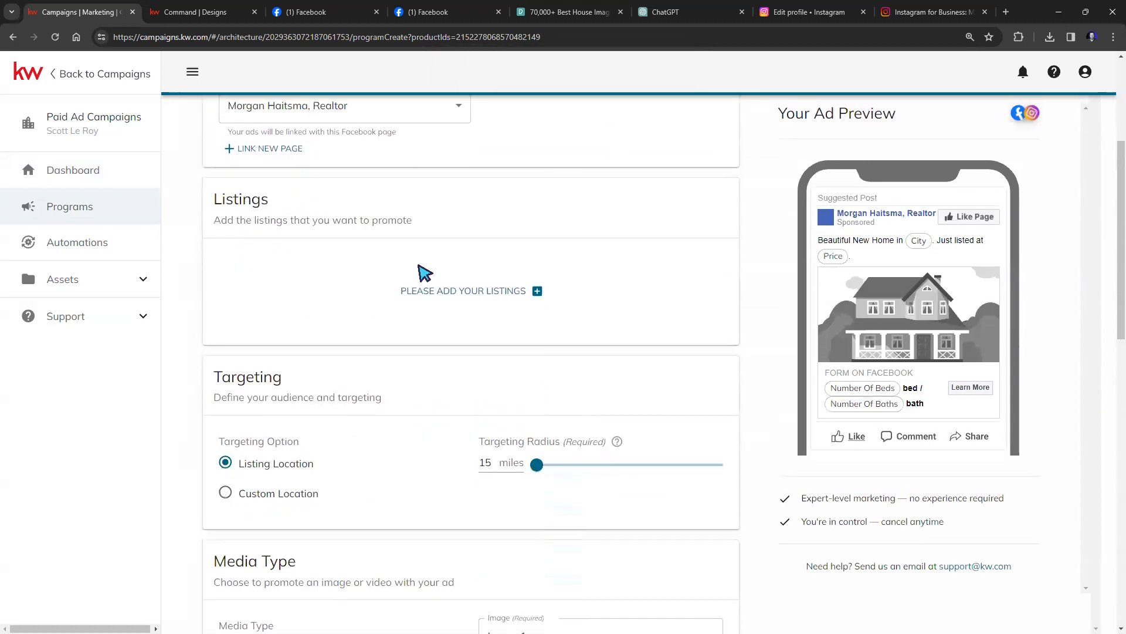
Search listings for '123 main s', then clear the filter and close the listing picker.
click(463, 292)
click(461, 183)
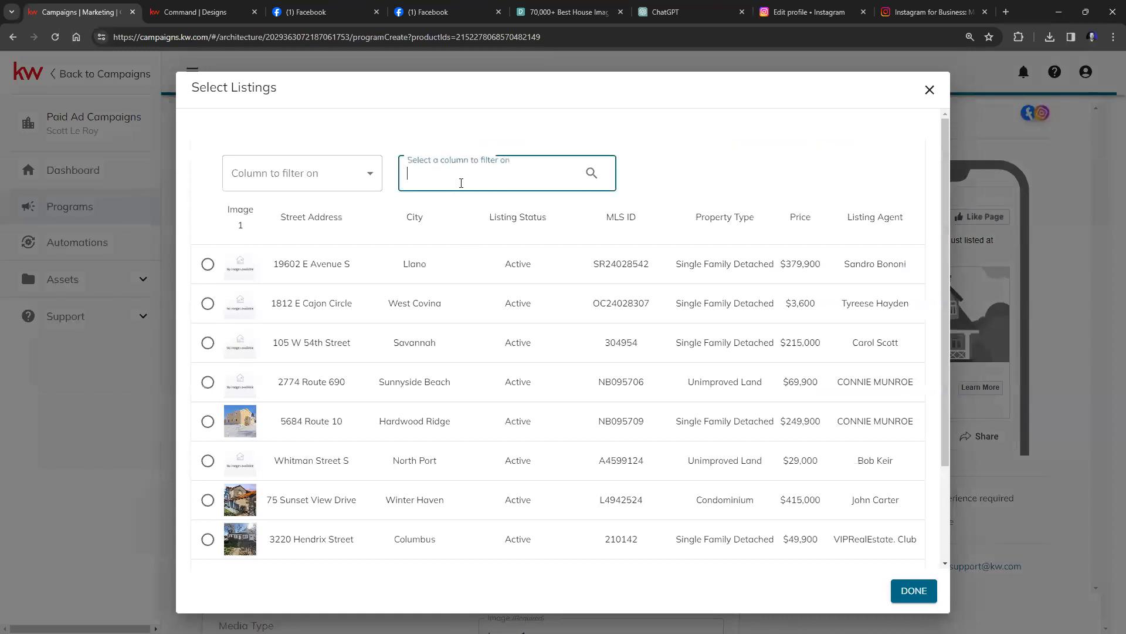
text(123 main st)
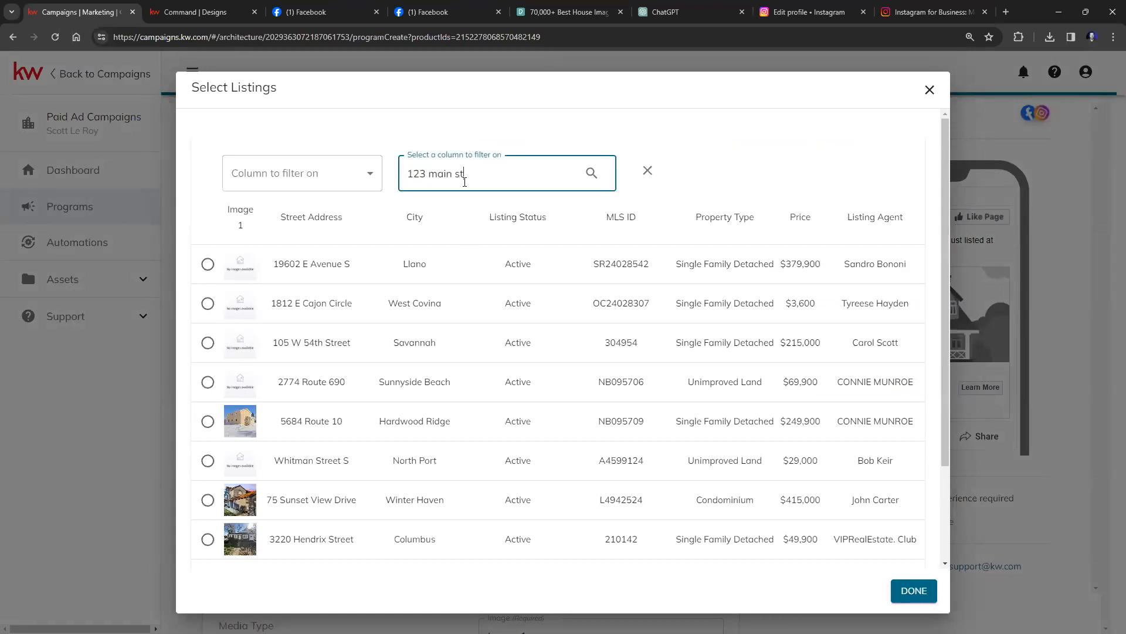
key(Return)
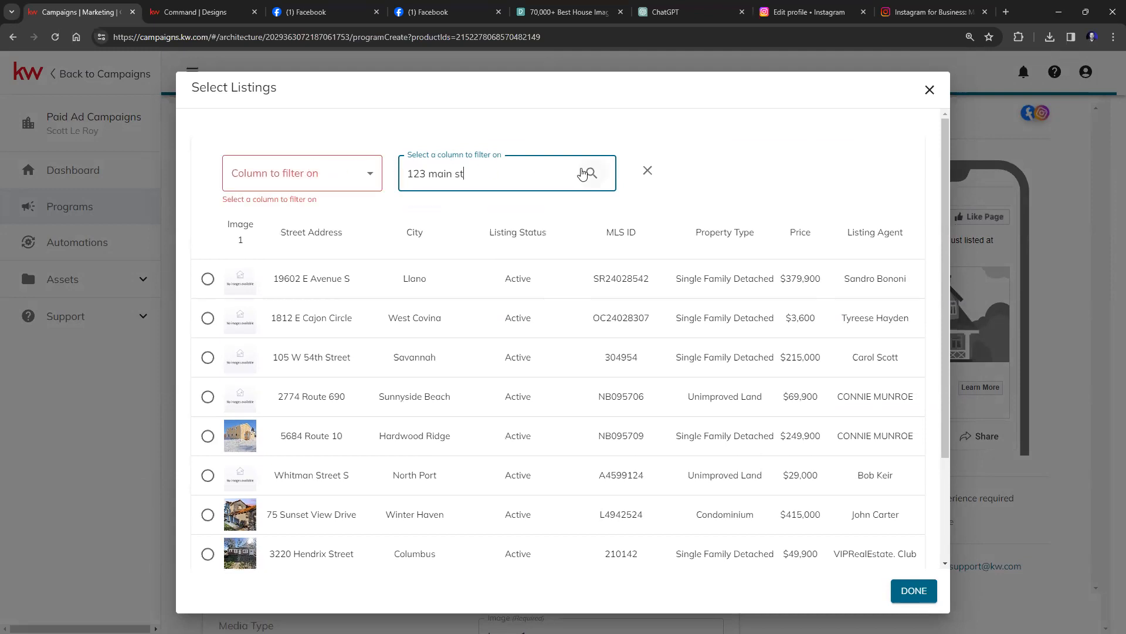
click(648, 171)
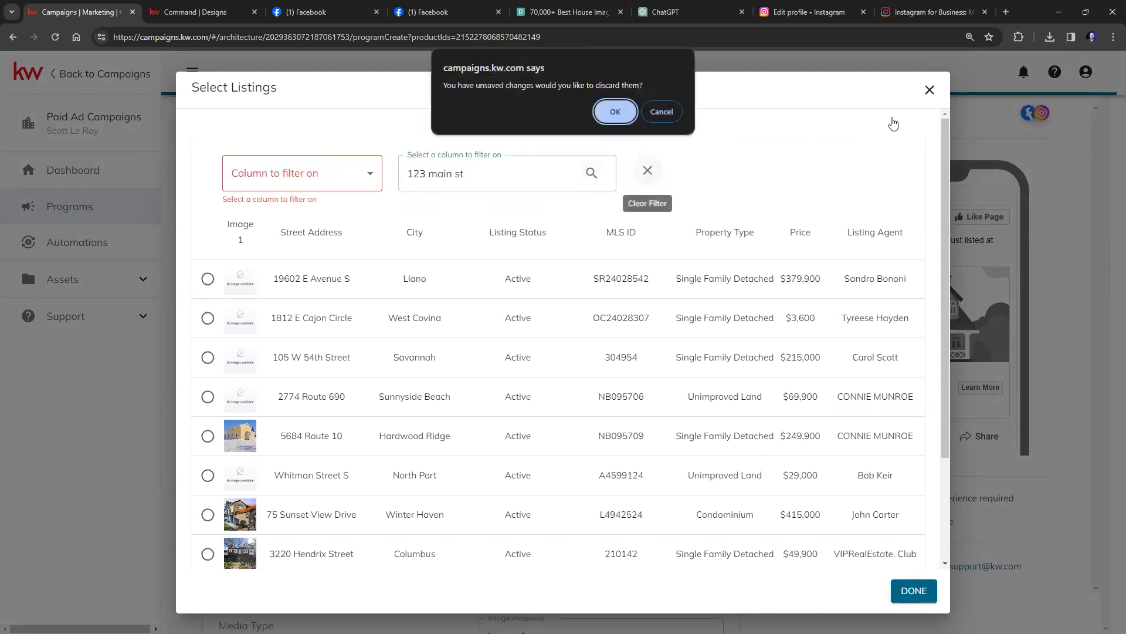
click(660, 112)
click(928, 94)
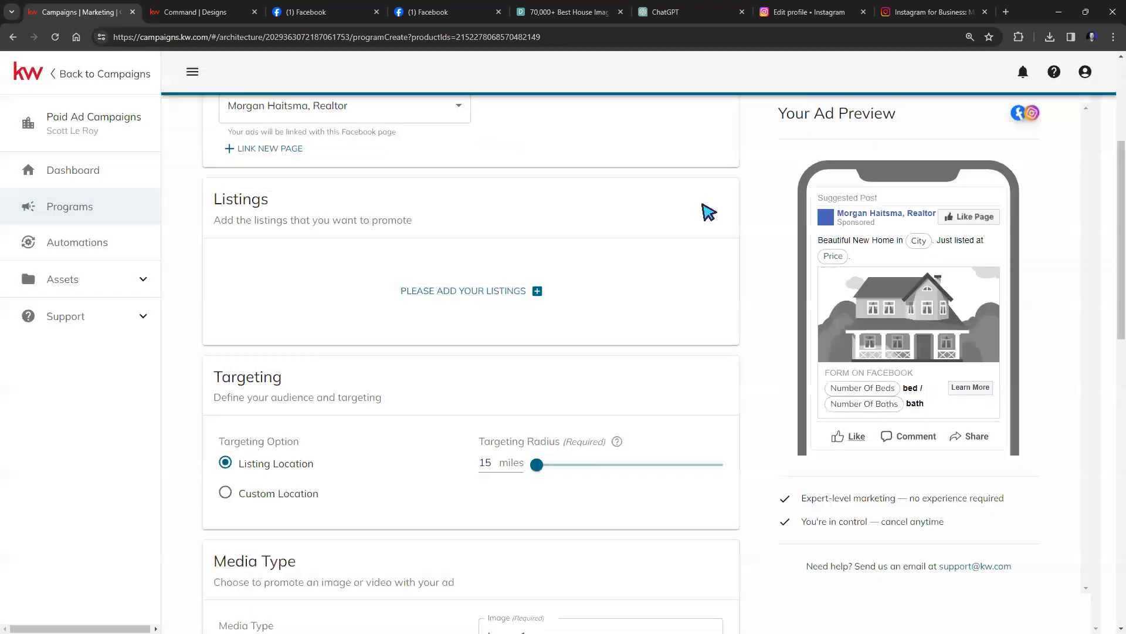
scroll(469, 329, up, 1)
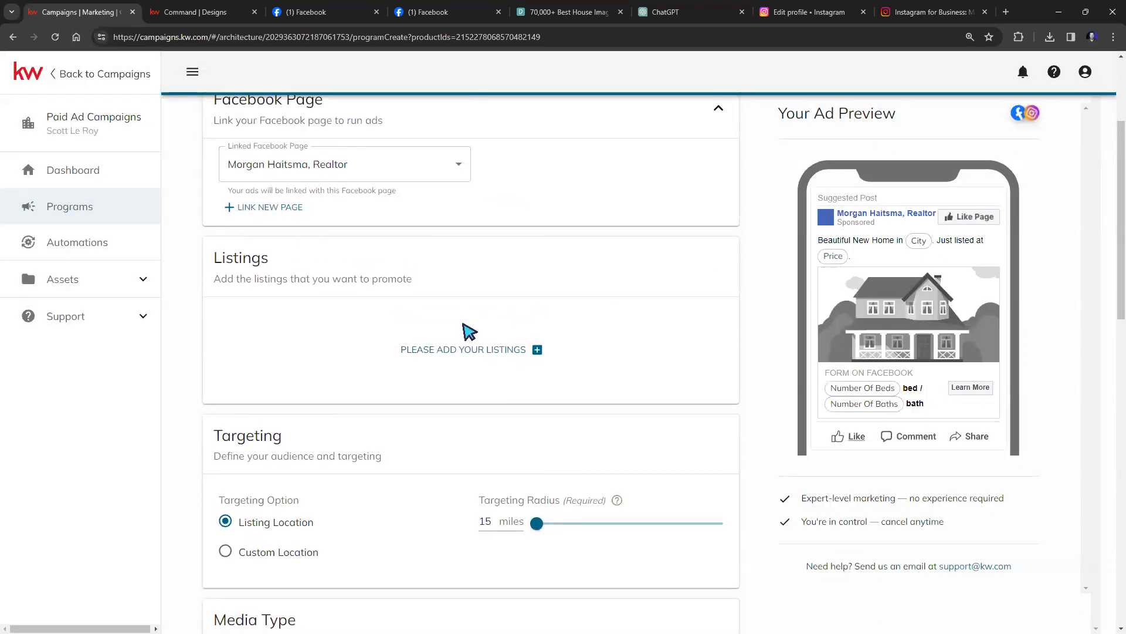
Filter listings by Street Address '123 main st' and select the 123 Main St Butler listing.
click(469, 352)
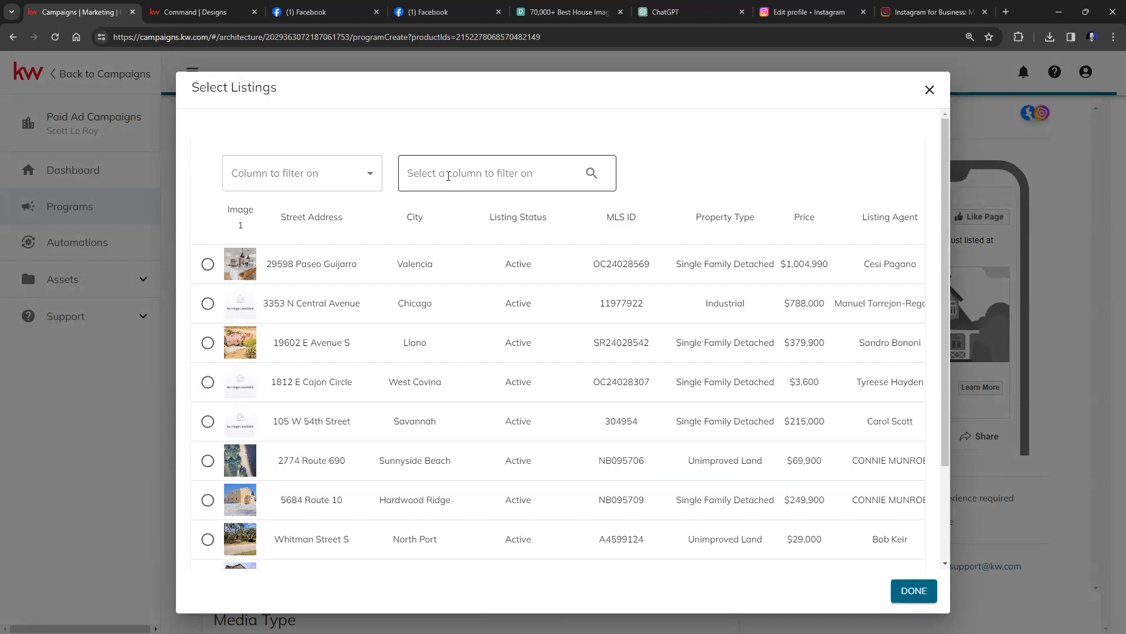
click(348, 175)
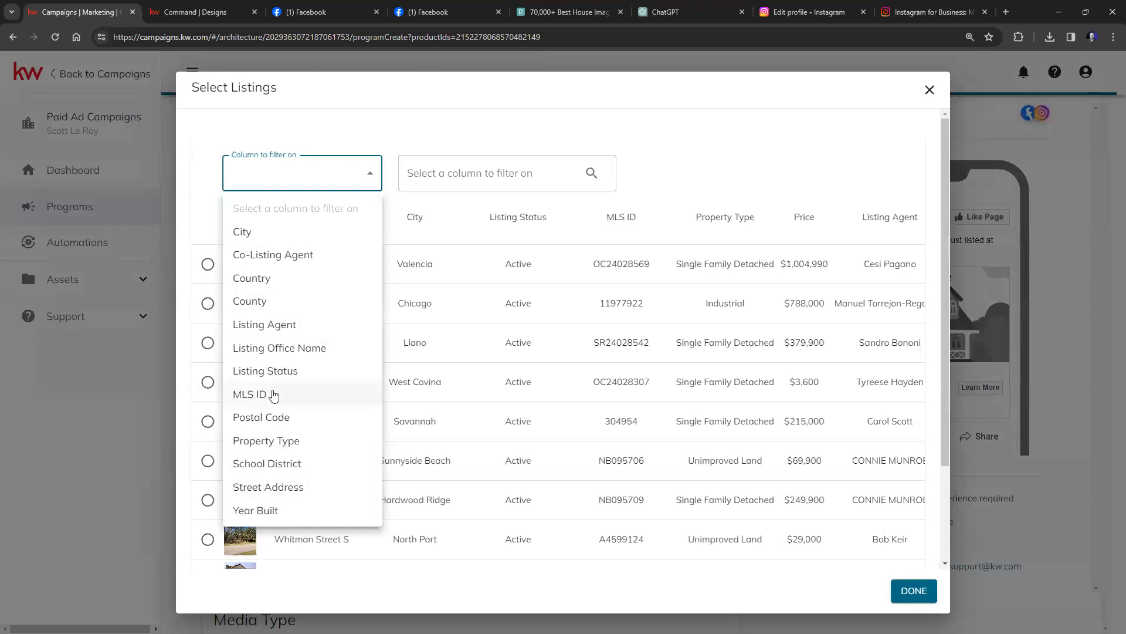
click(273, 487)
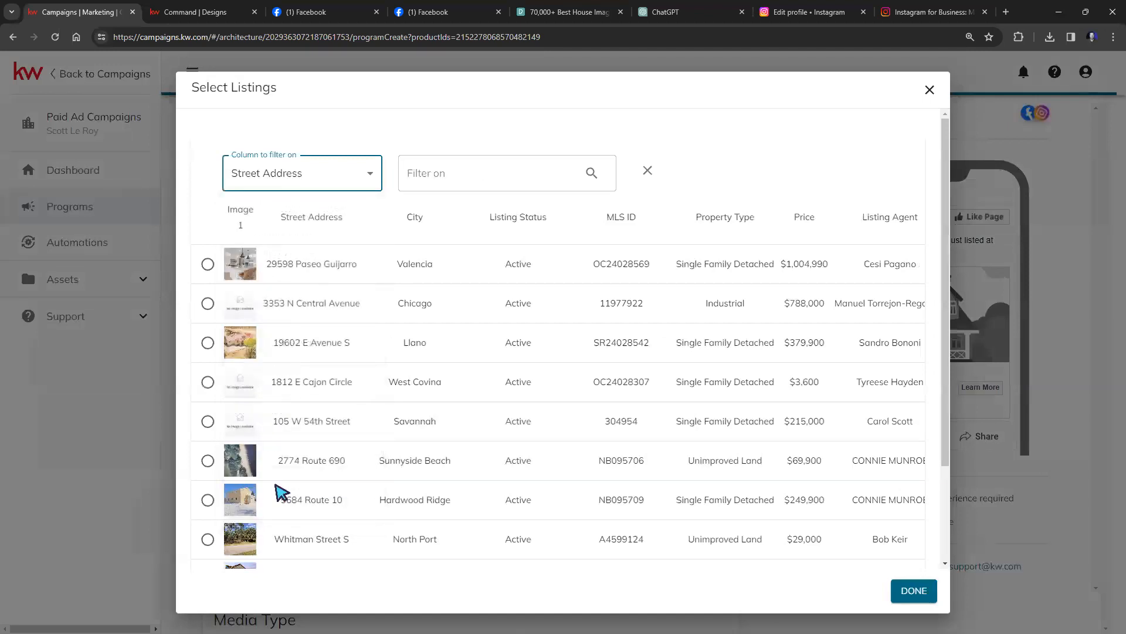
click(477, 177)
text(123 main)
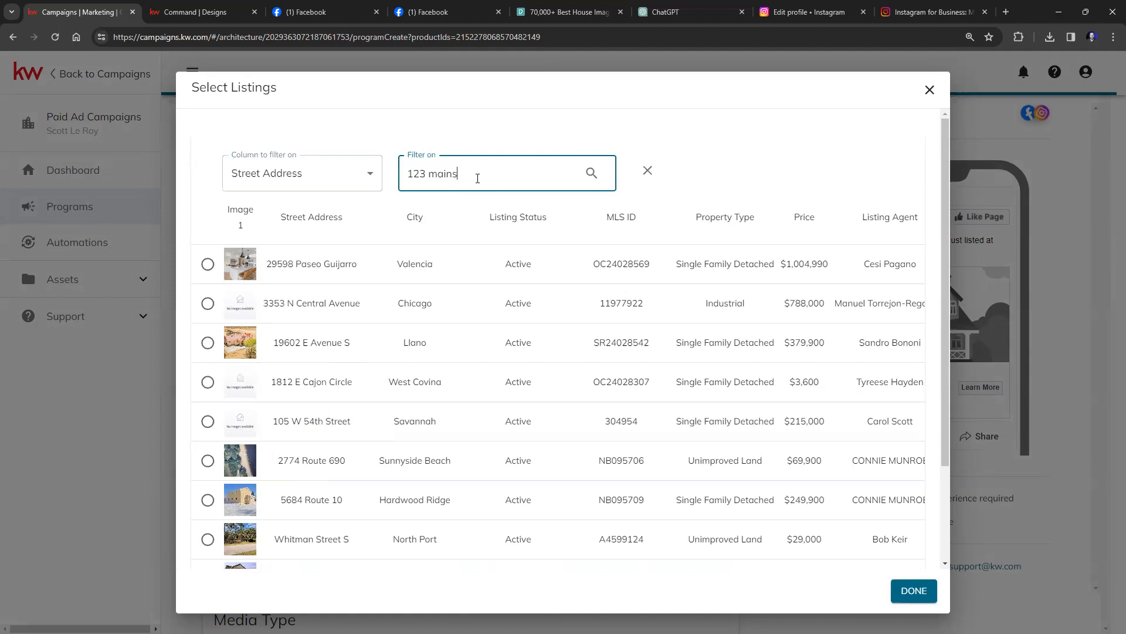
text( st)
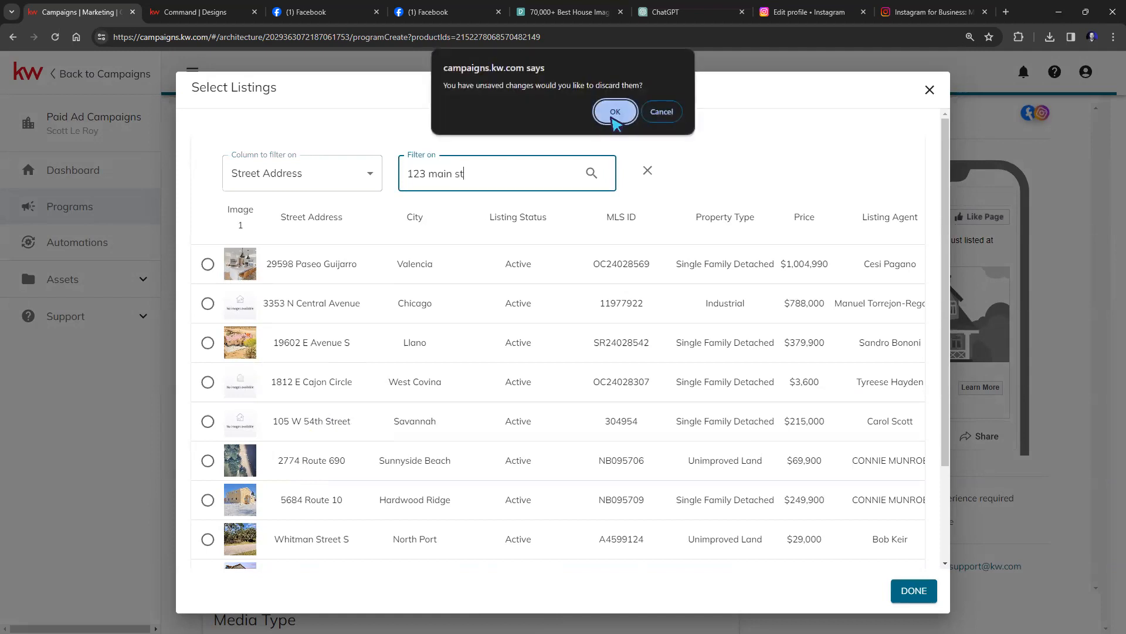
click(613, 114)
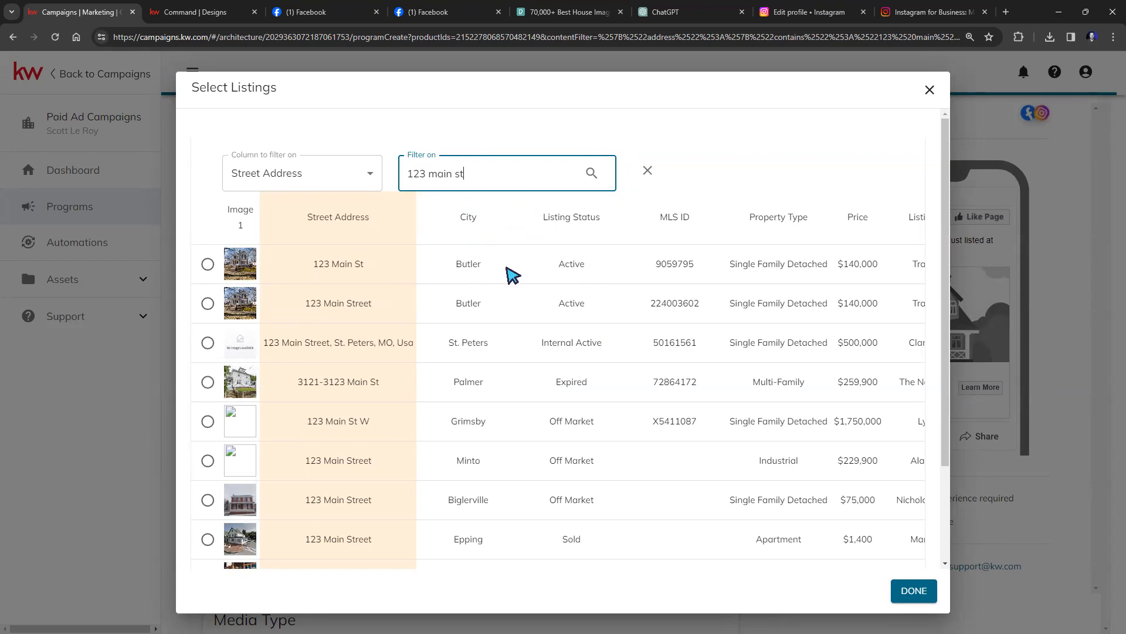
scroll(513, 275, down, 1)
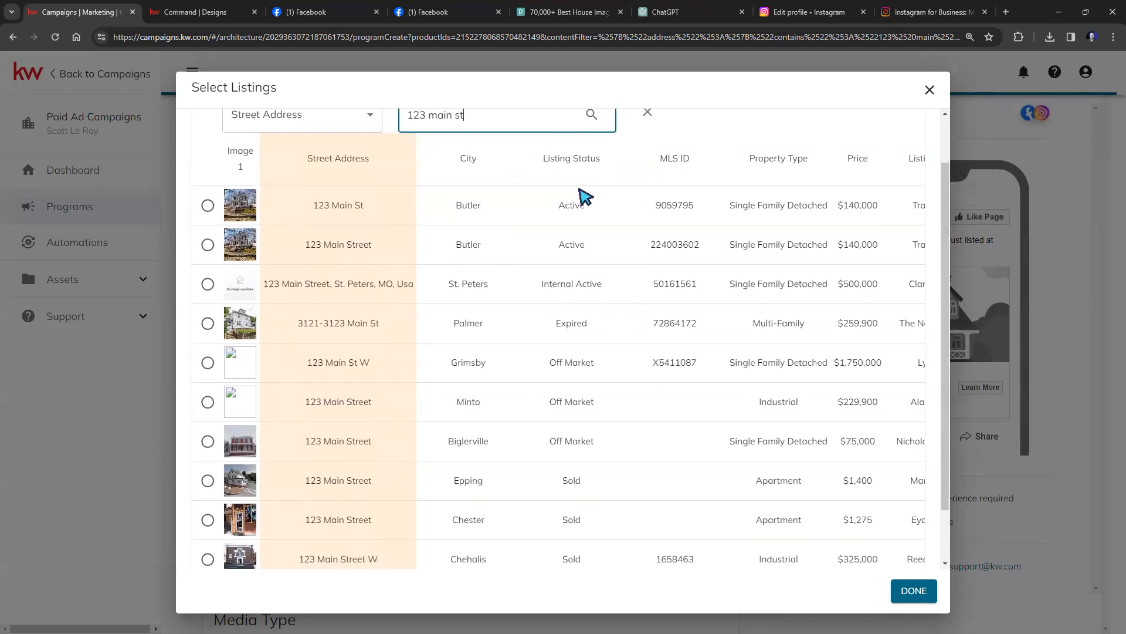
click(211, 207)
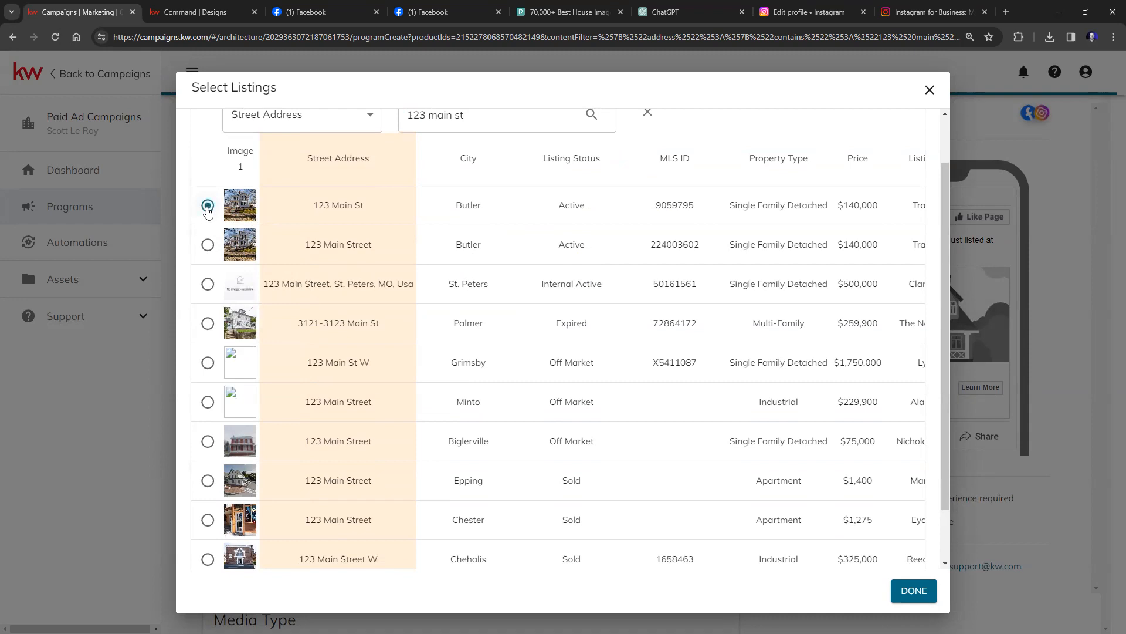
Add the 123 Main St listing to the ad and choose Image 13 as its photo.
click(924, 598)
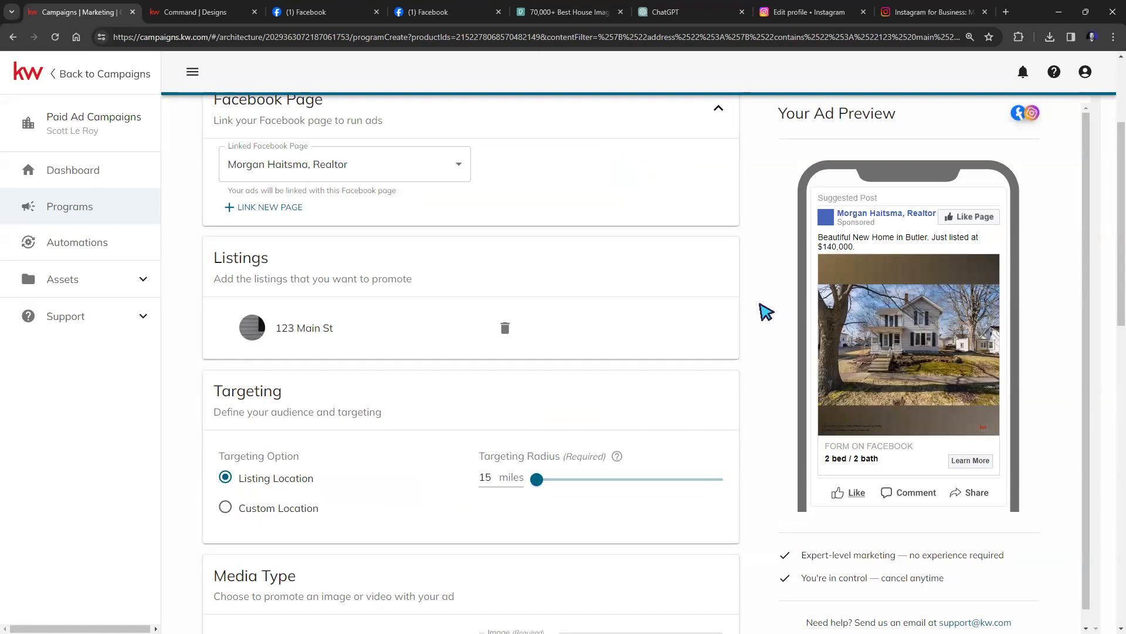
scroll(766, 315, down, 1)
scroll(766, 315, down, 3)
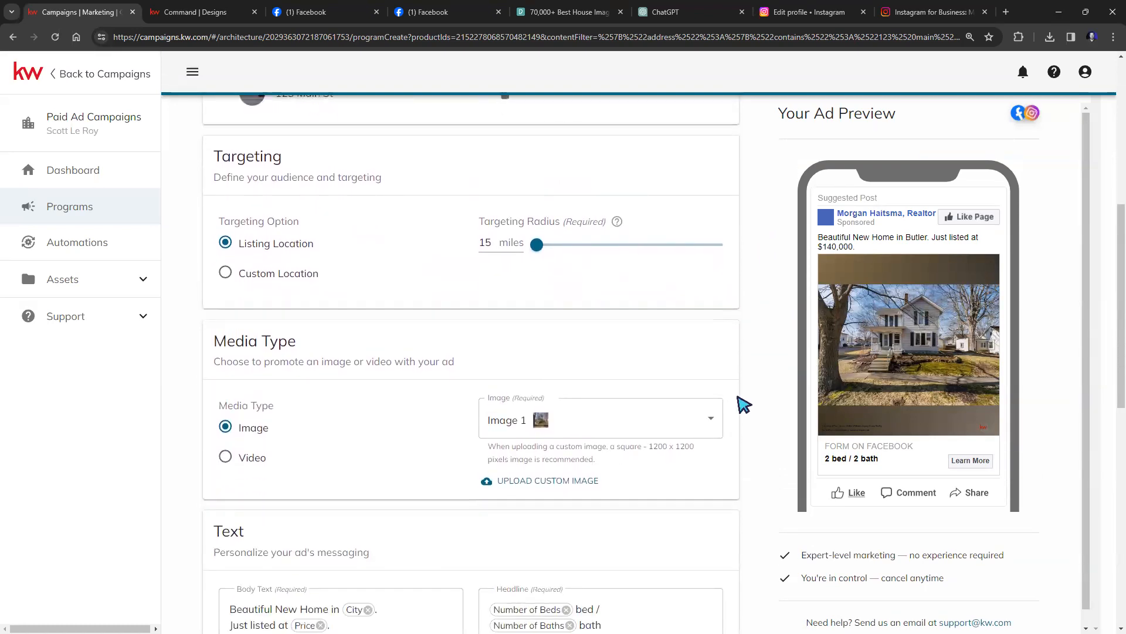
click(711, 420)
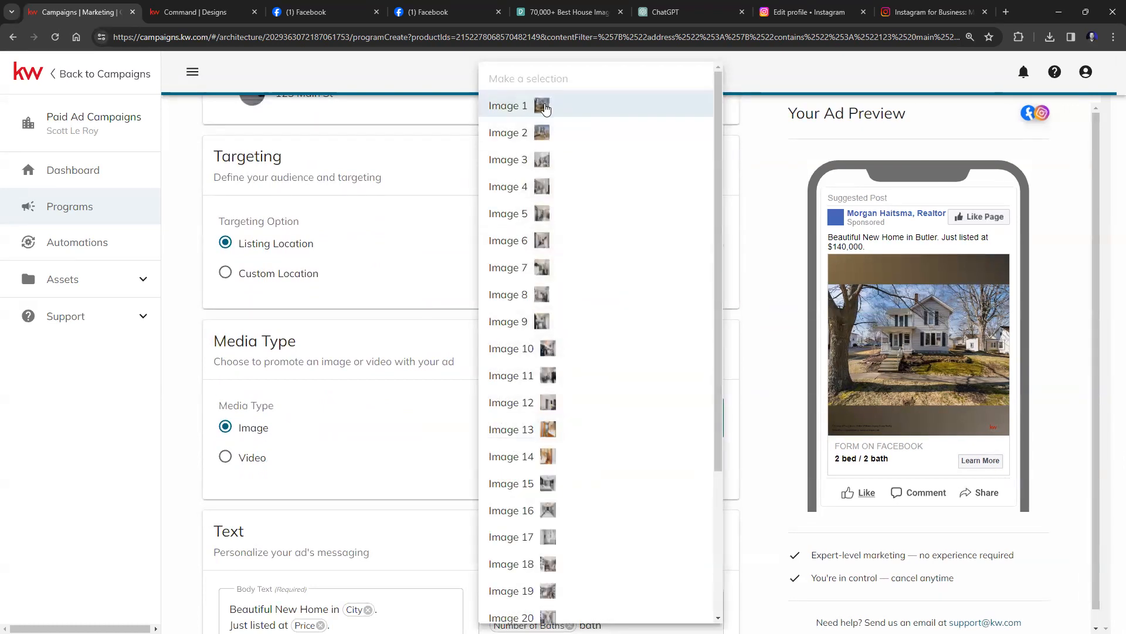
click(510, 430)
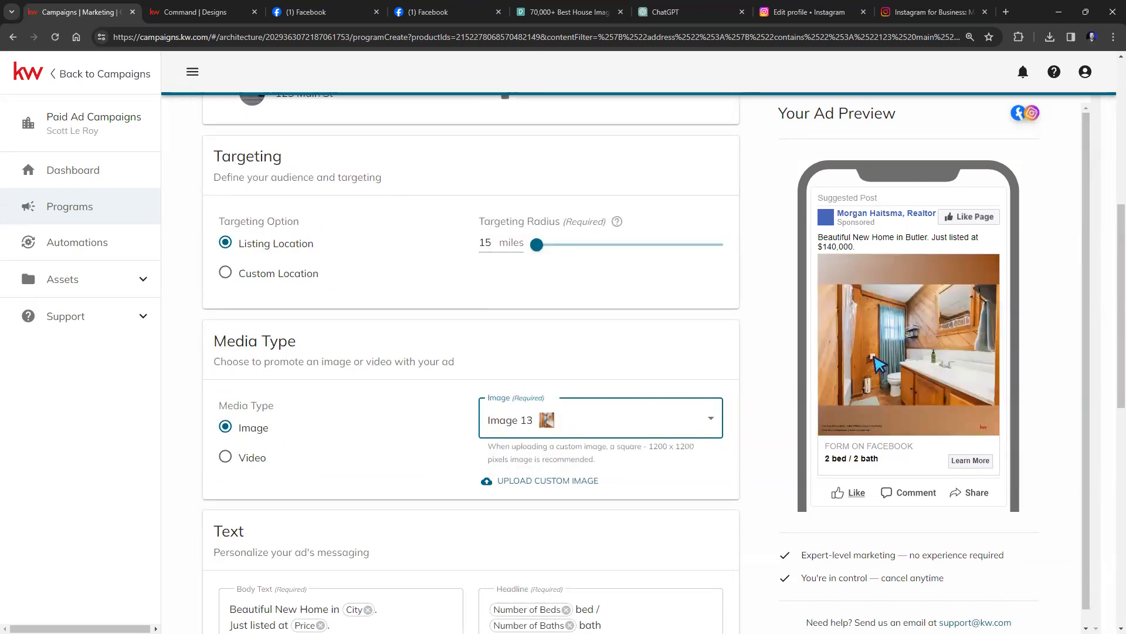
Use the first FOR SALE graphic from the Media Library as the ad's custom image.
click(524, 481)
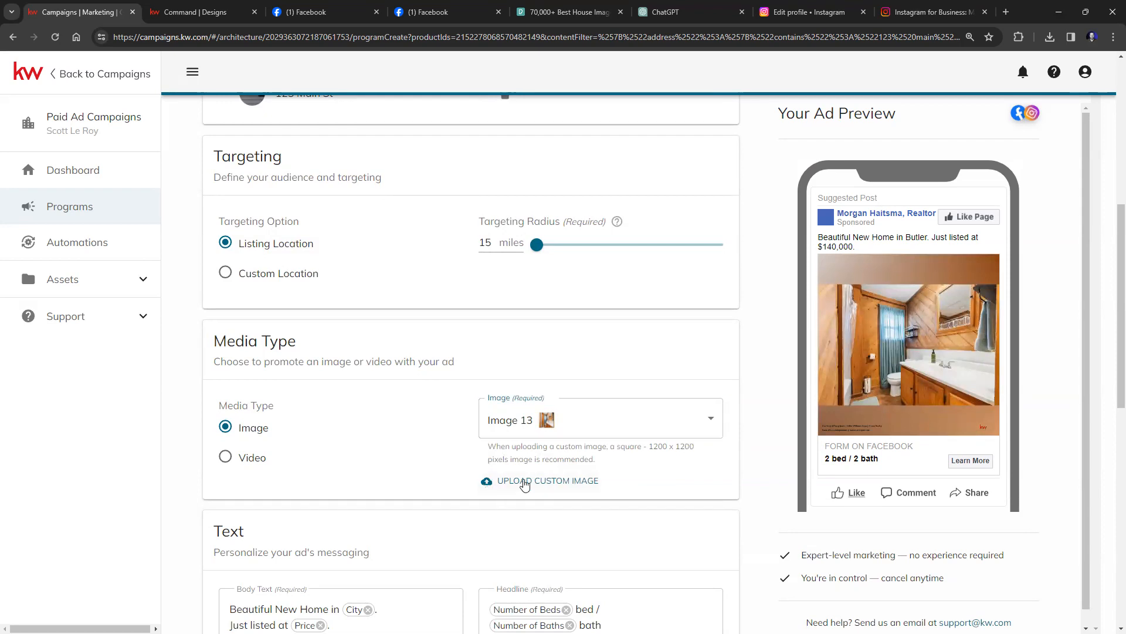
click(557, 479)
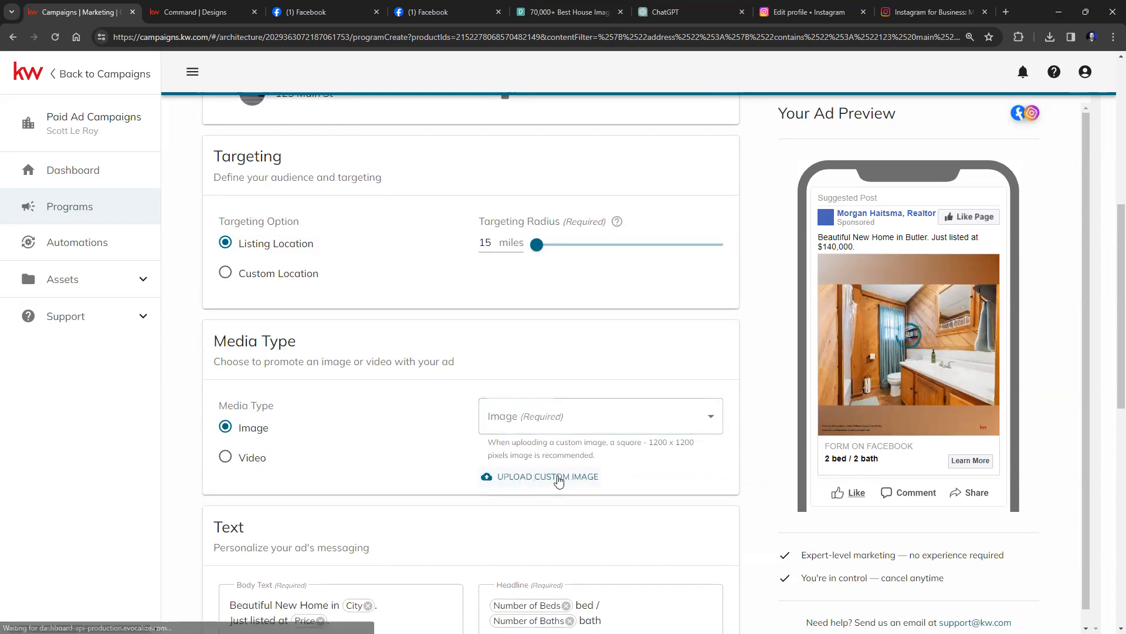
click(556, 477)
click(578, 423)
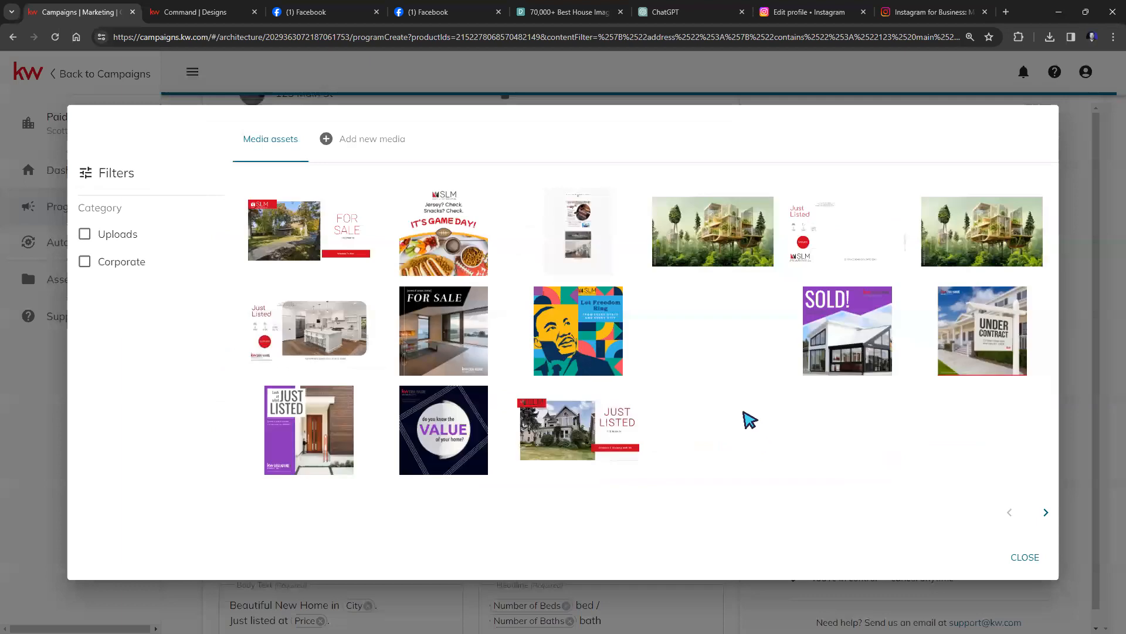
click(346, 223)
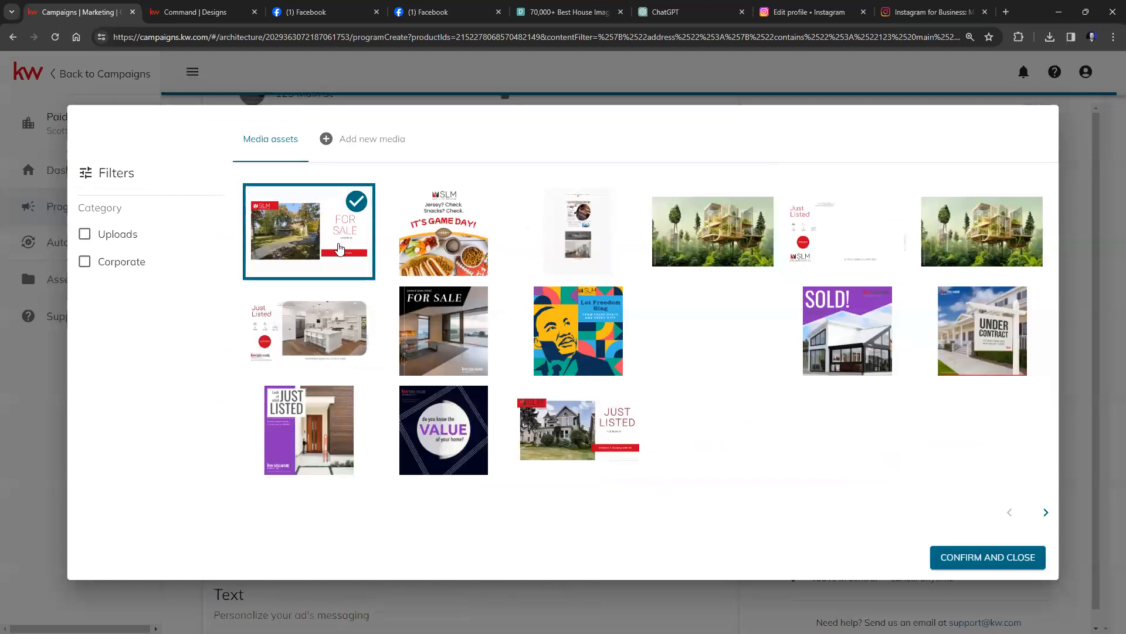
click(995, 559)
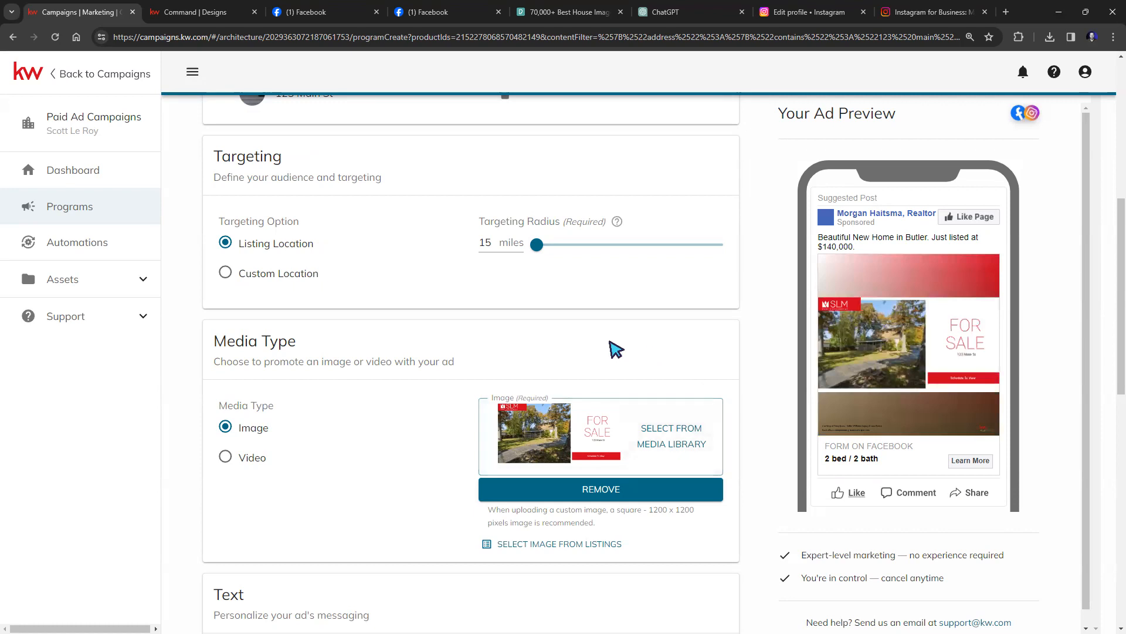
scroll(535, 343, up, 1)
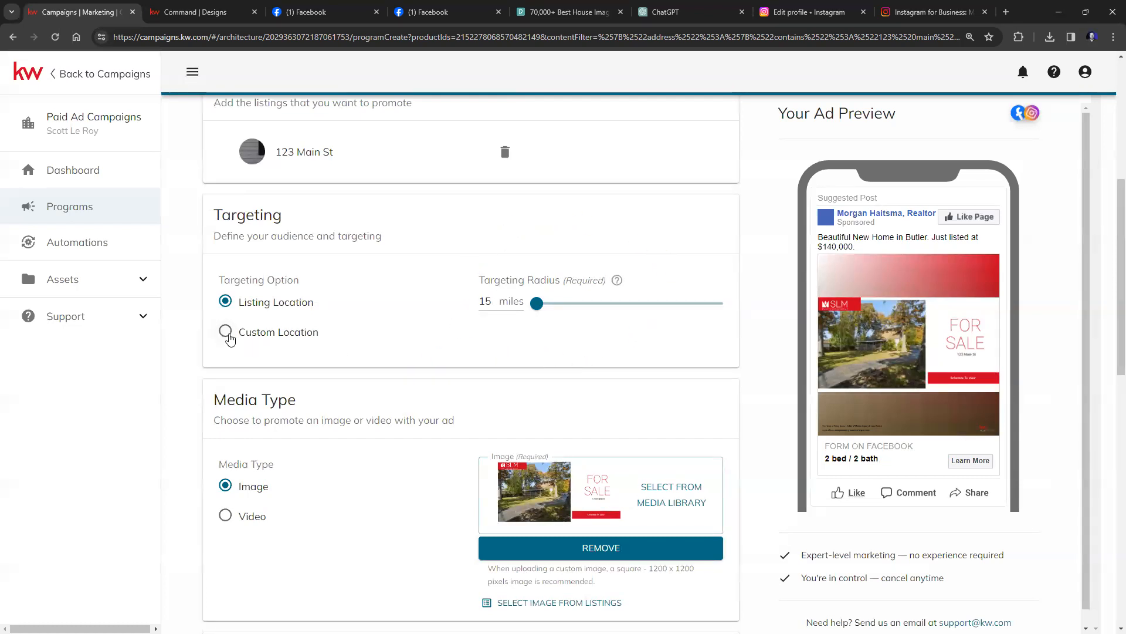
Try a custom location of Springfield, OR 97477 with a wider radius, then revert to Listing Location.
click(226, 332)
click(287, 396)
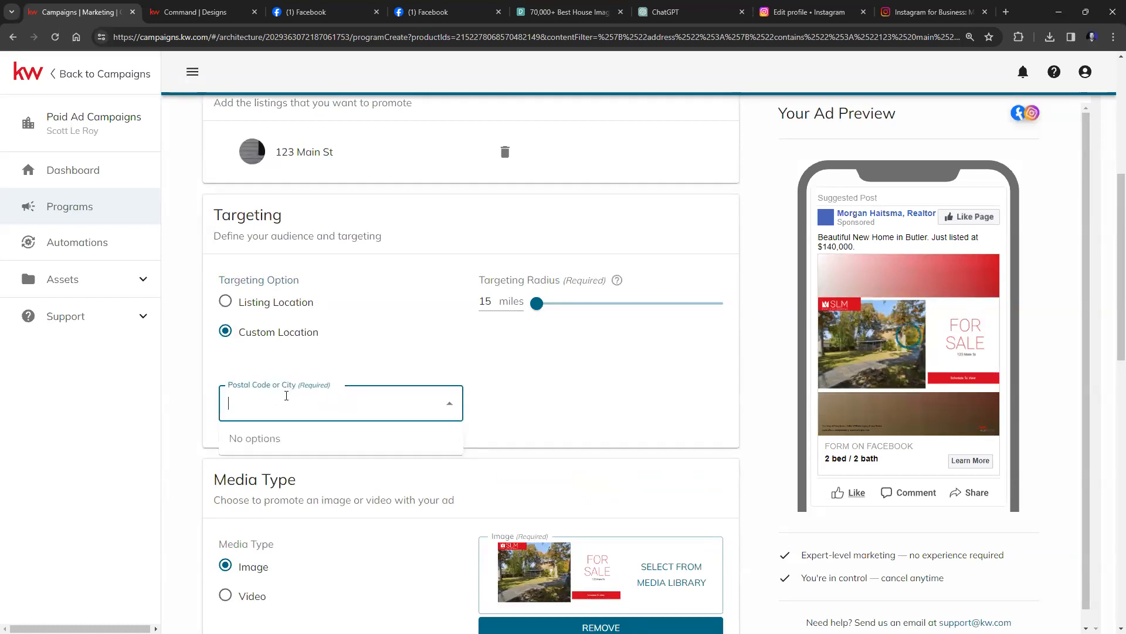
text(97477)
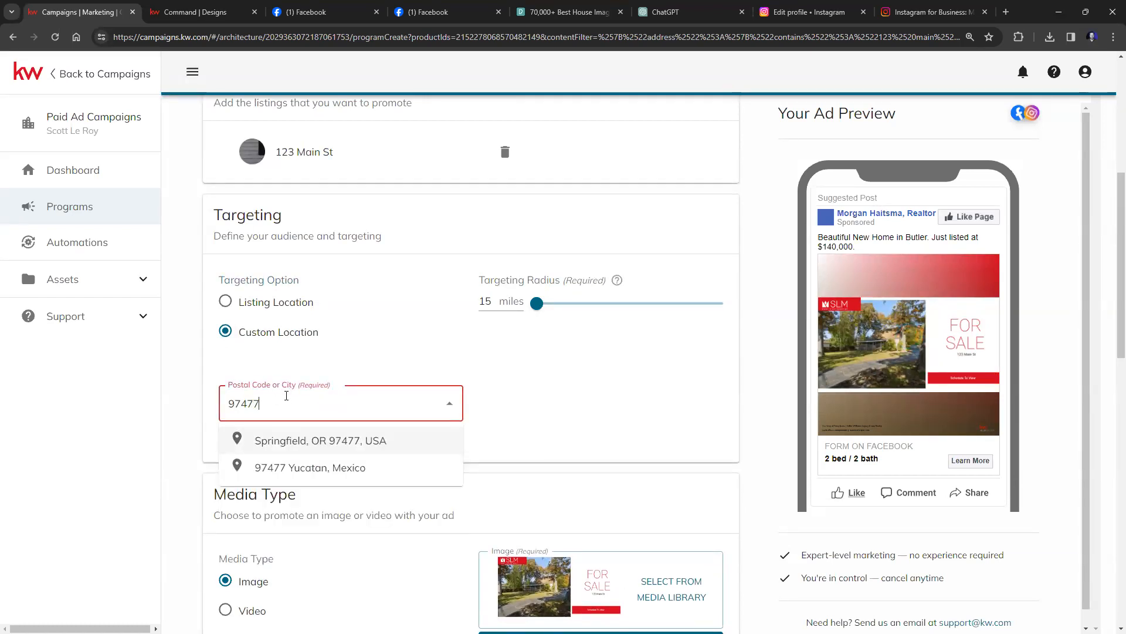
click(355, 448)
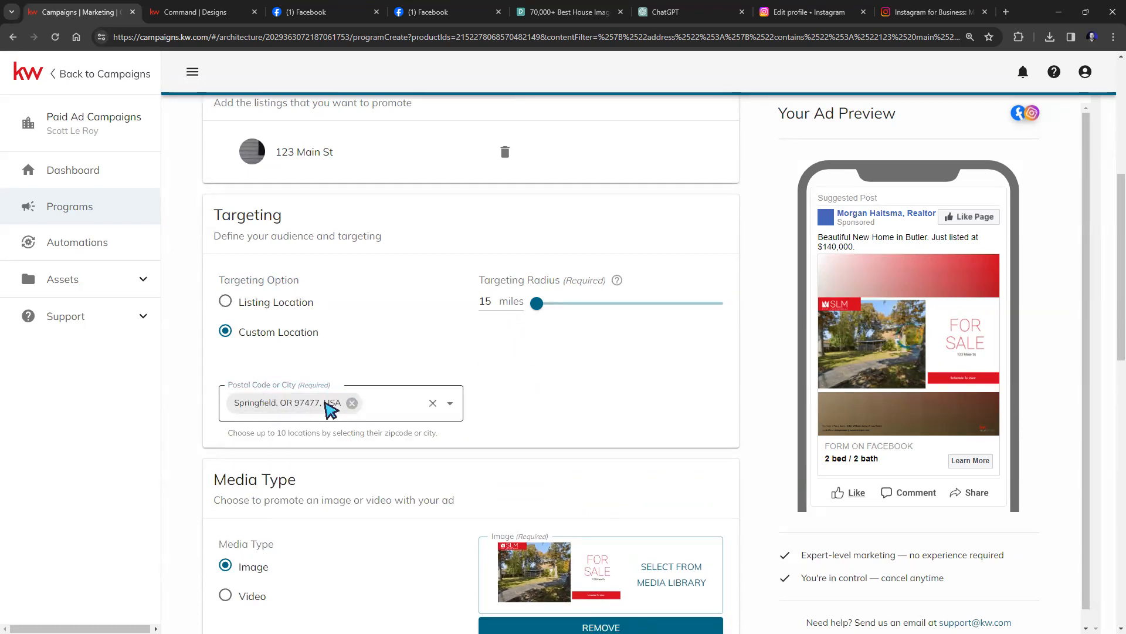
mouse_move(537, 303)
mouse_down()
mouse_move(581, 305)
mouse_move(541, 308)
mouse_up()
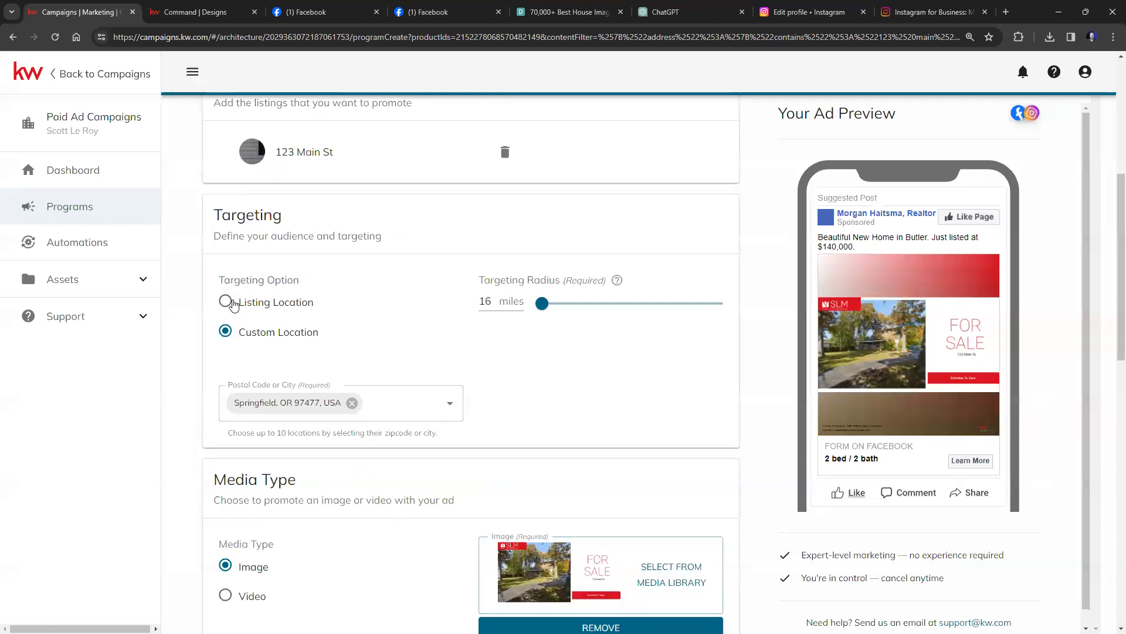
click(227, 302)
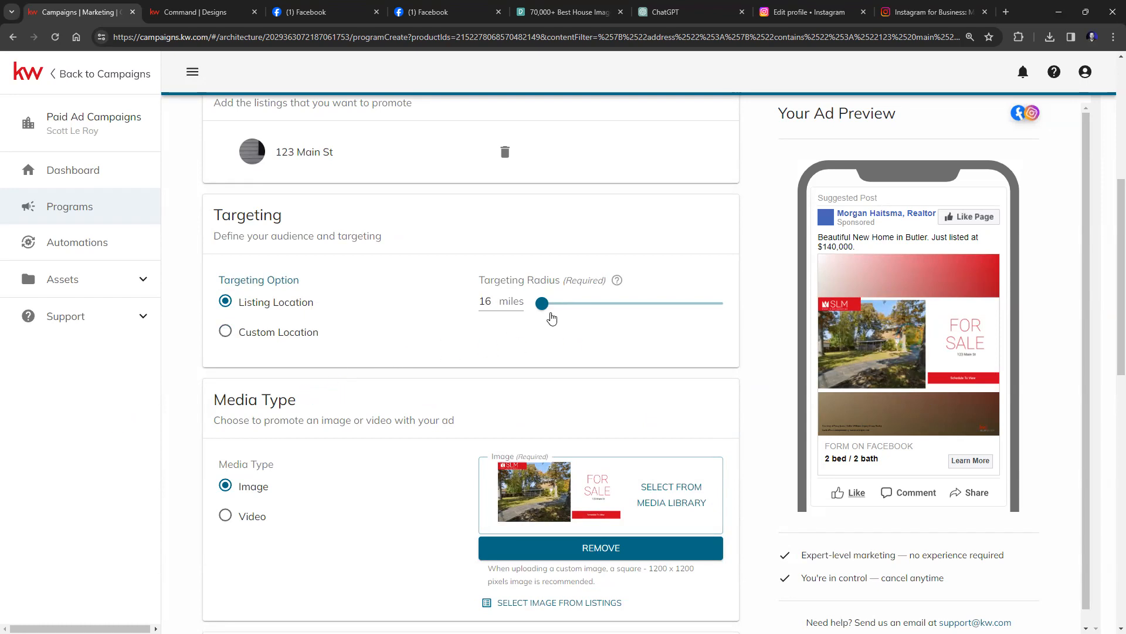
Try targeting radii from about 18 up to 50 miles before settling on 15 miles.
mouse_move(542, 304)
mouse_down()
mouse_move(638, 307)
mouse_move(542, 311)
mouse_up()
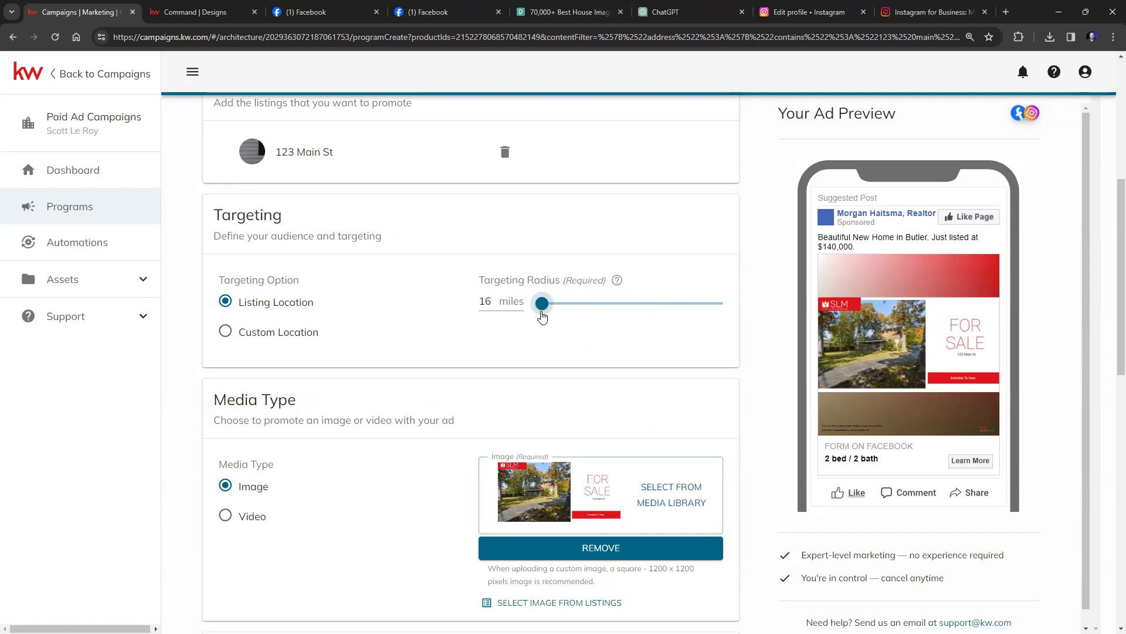
mouse_move(542, 311)
mouse_down()
mouse_move(716, 306)
mouse_move(551, 311)
mouse_up()
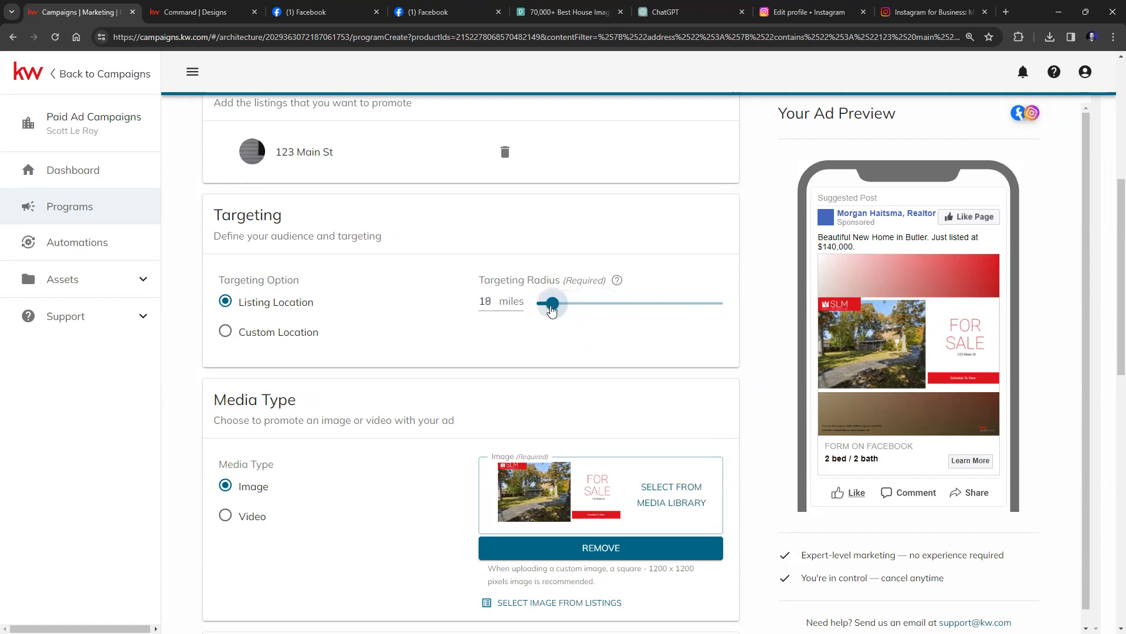
drag(551, 311, 745, 305)
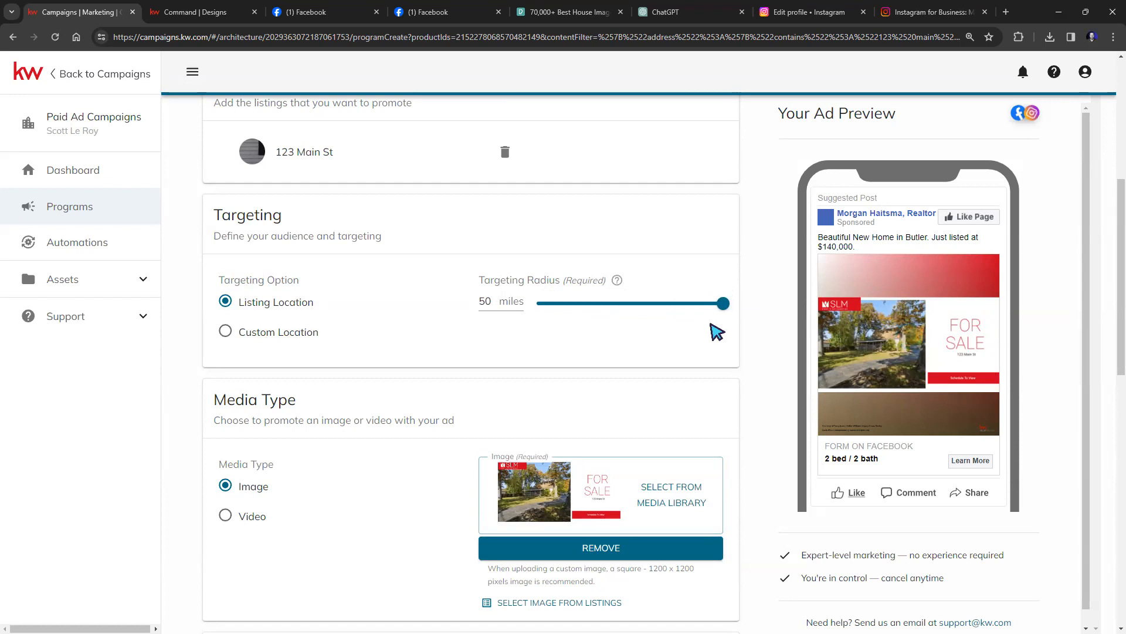
click(527, 310)
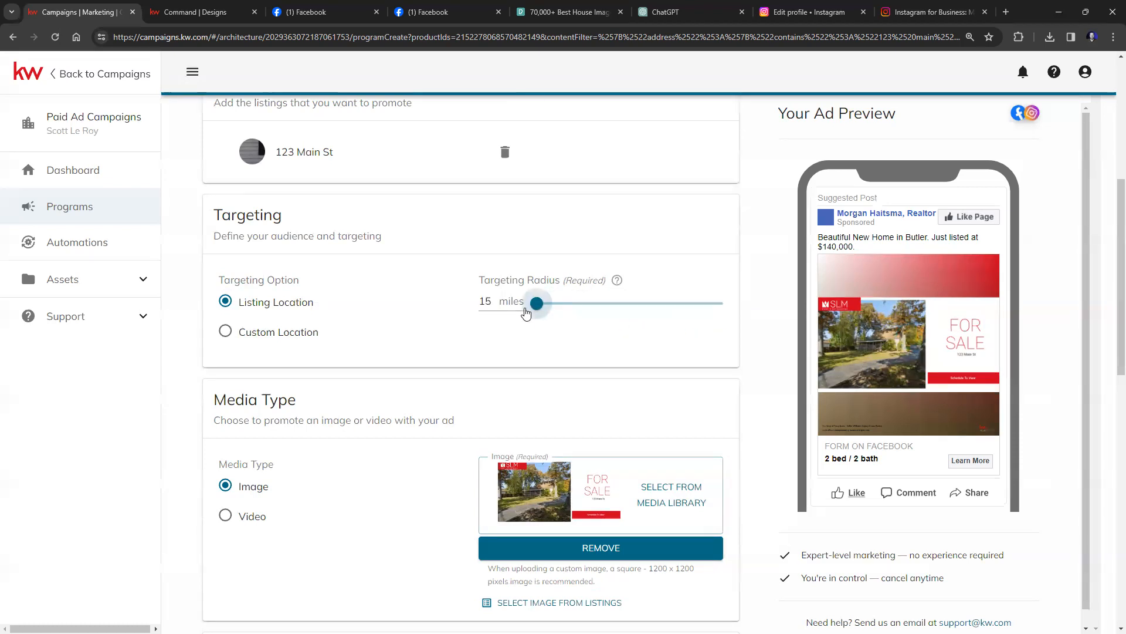
Insert the County listing field at the end of the ad's body text.
scroll(419, 319, down, 5)
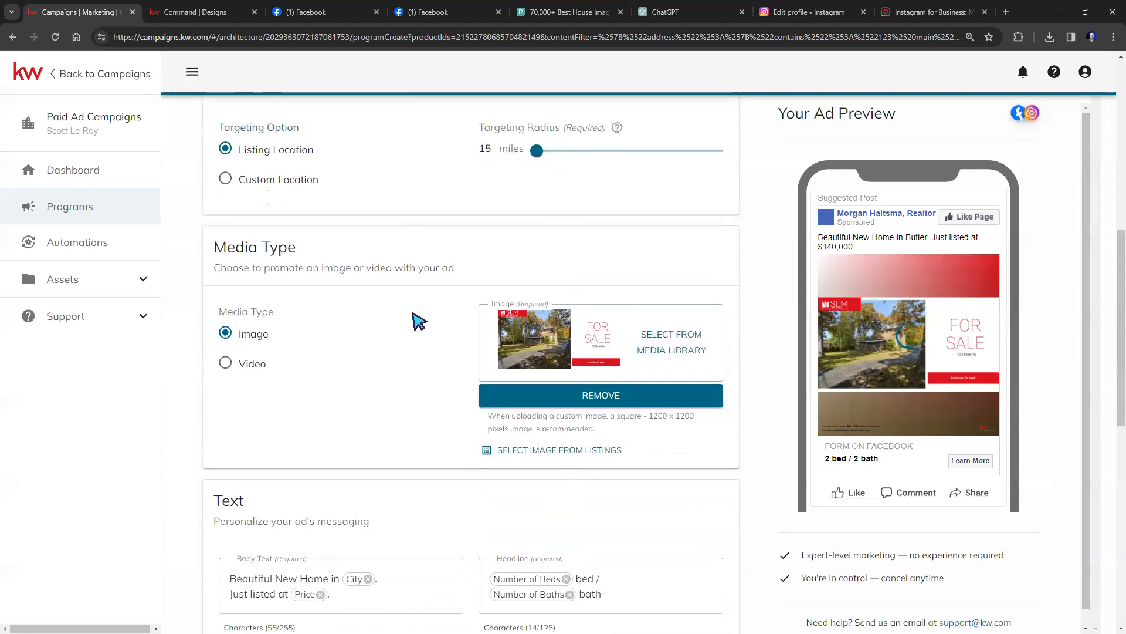
scroll(419, 319, down, 2)
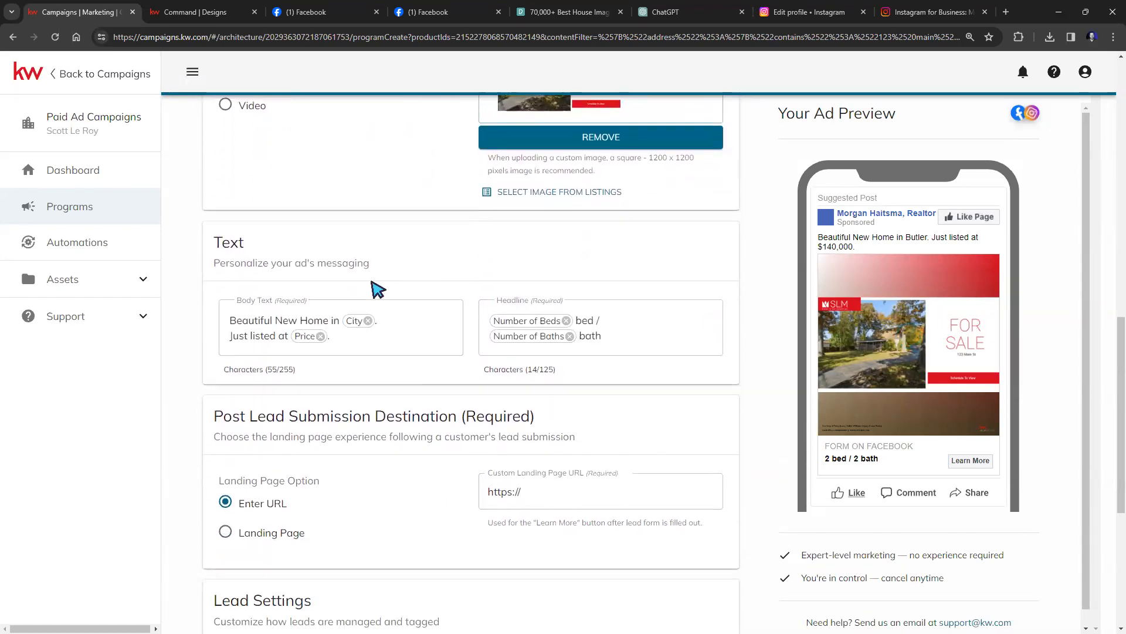
mouse_move(347, 327)
mouse_move(369, 342)
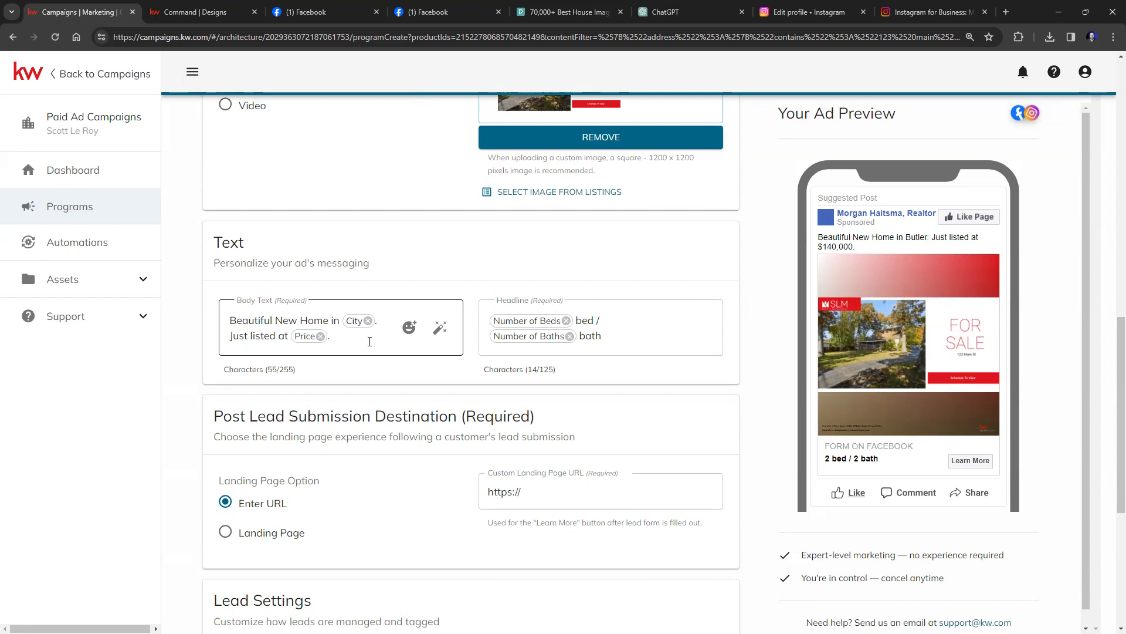
click(440, 327)
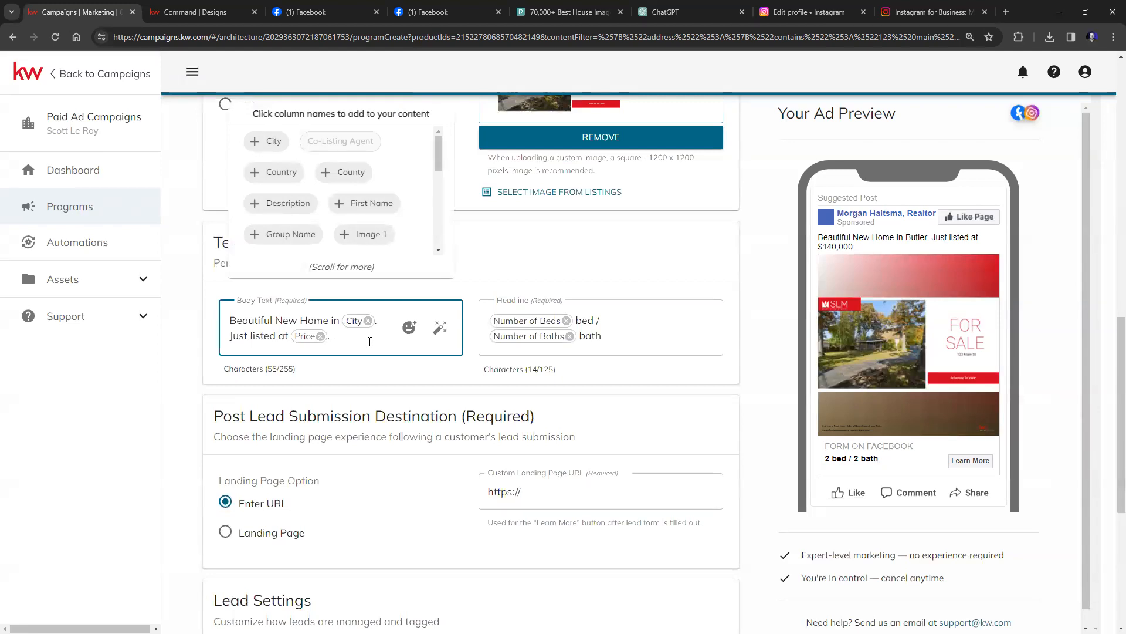
scroll(511, 403, up, 1)
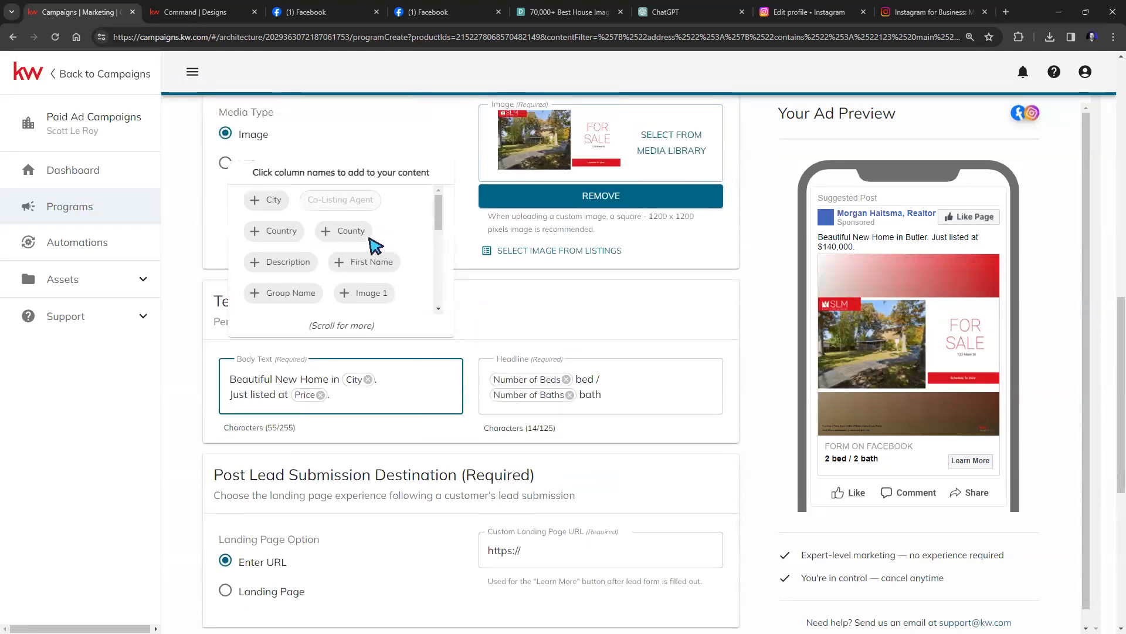
click(339, 235)
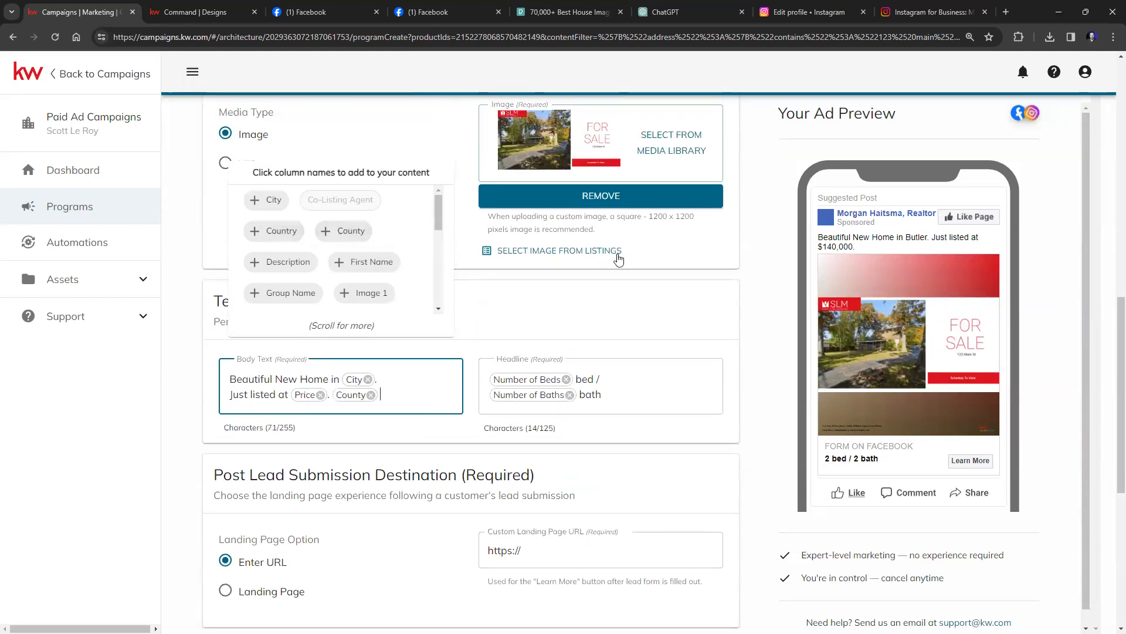
click(640, 323)
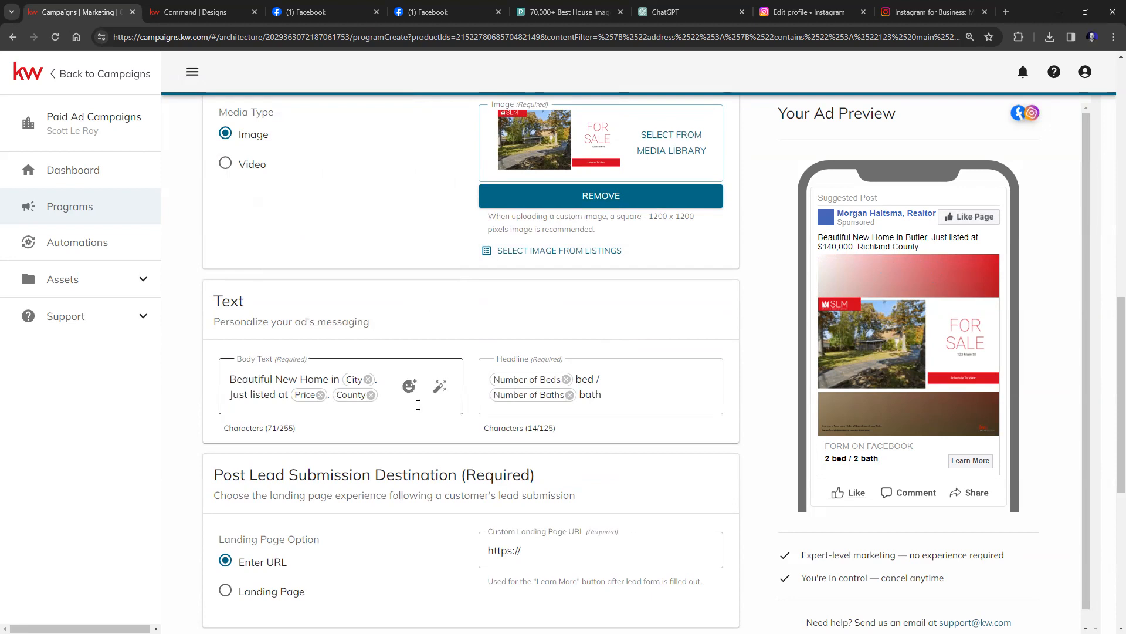
Append a heart-eyes emoji to the body text and bring up the AI writing assistant.
click(393, 403)
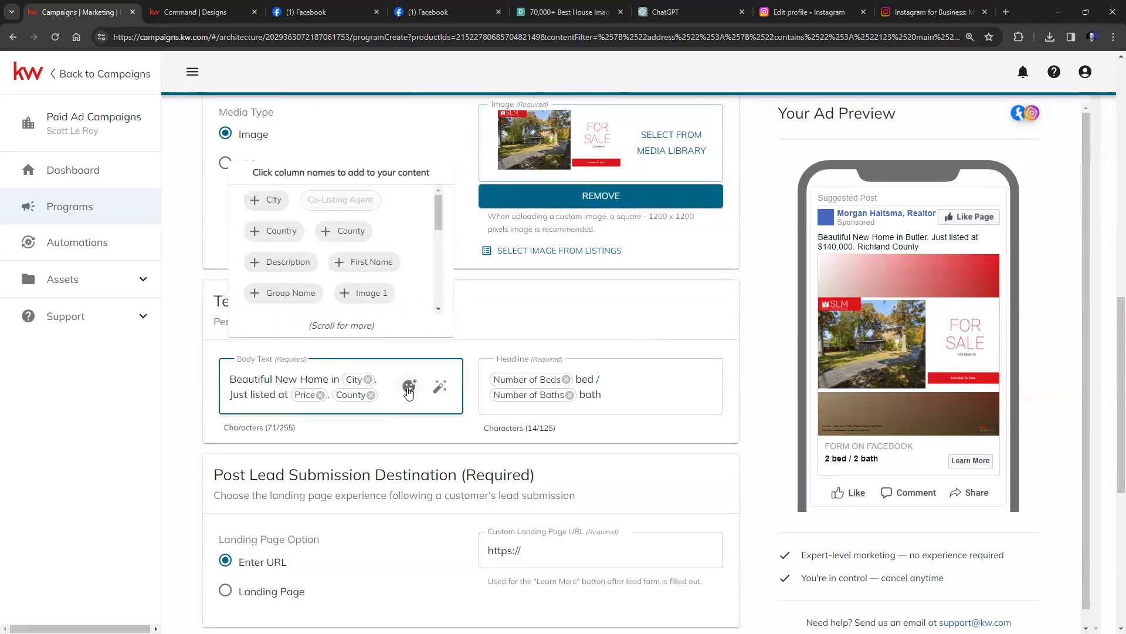
click(409, 387)
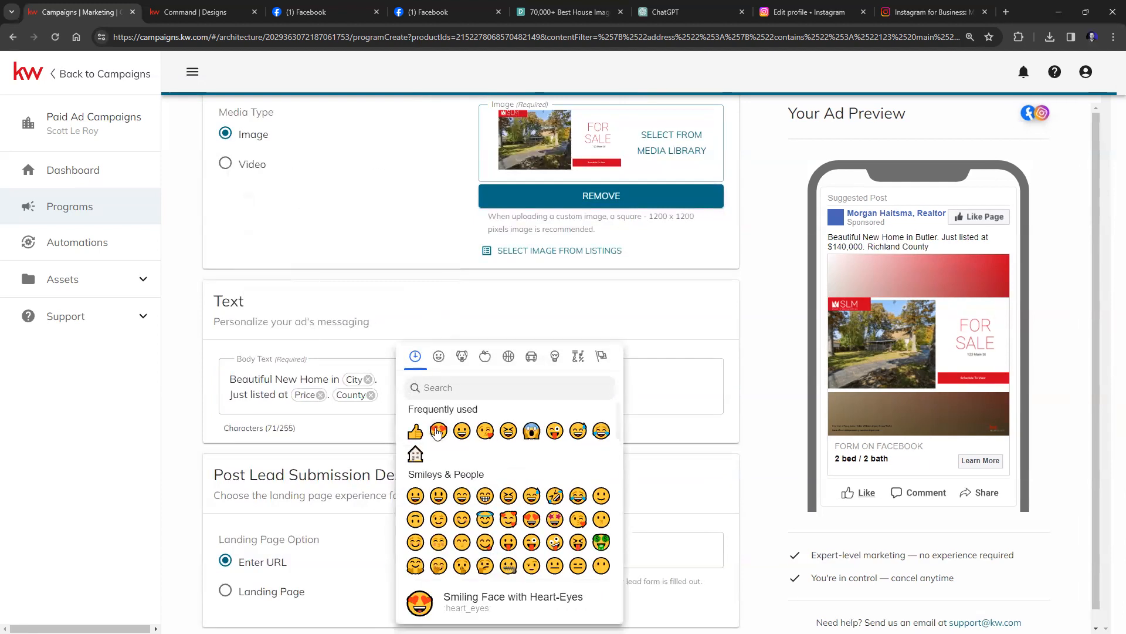
click(438, 430)
click(440, 395)
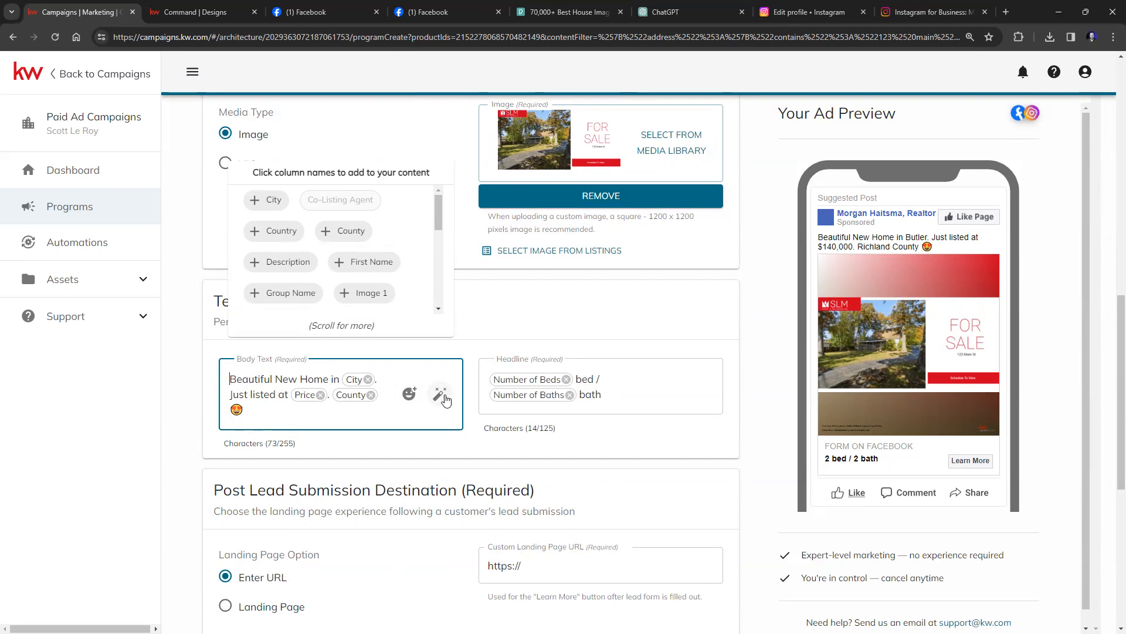
click(440, 395)
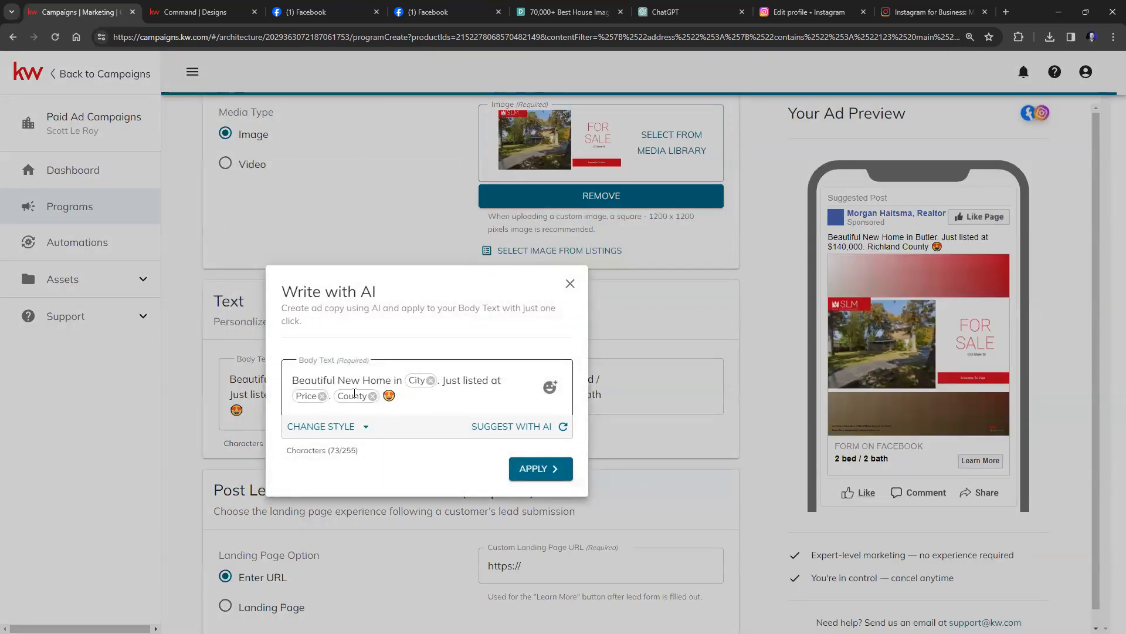
In Write with AI, try the Vibrant writing style and AI suggestions, both of which fail.
click(365, 428)
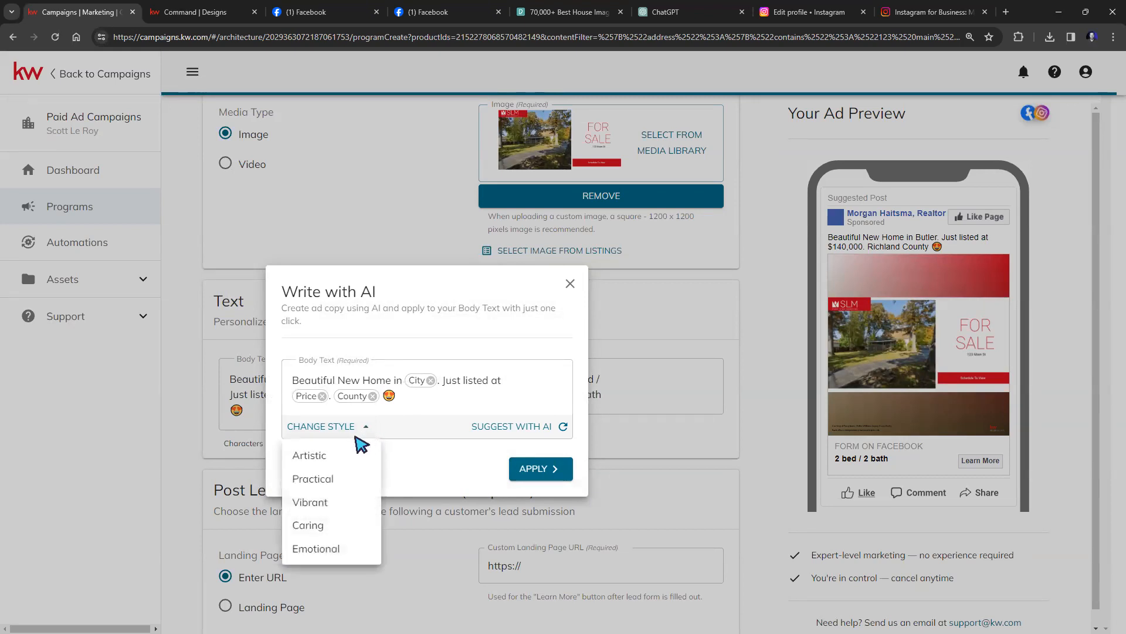
click(330, 502)
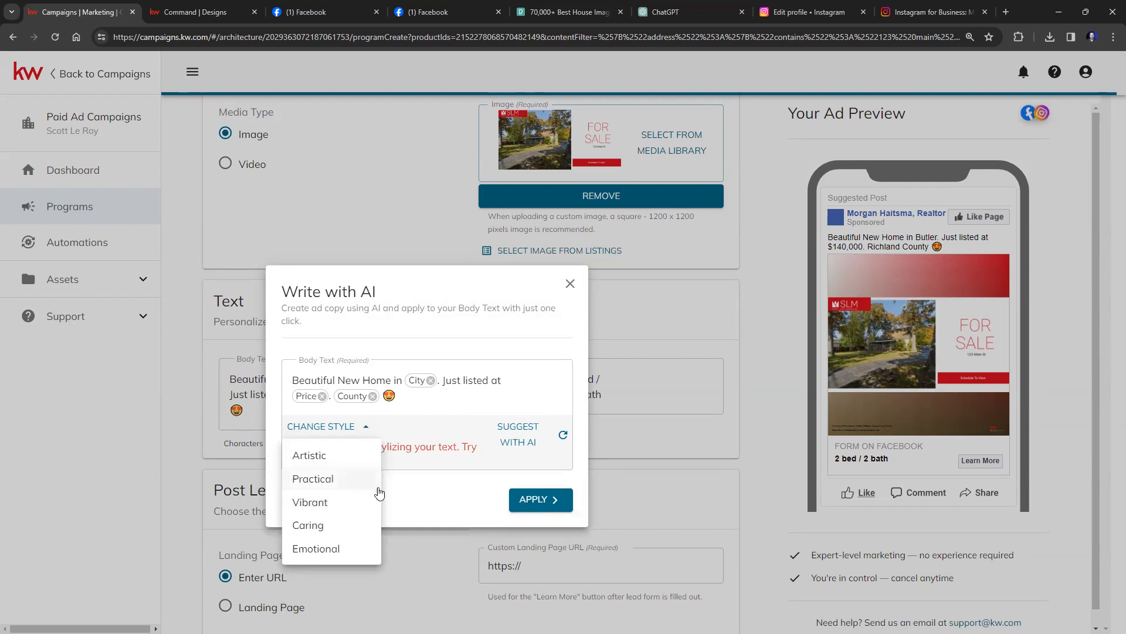
click(357, 503)
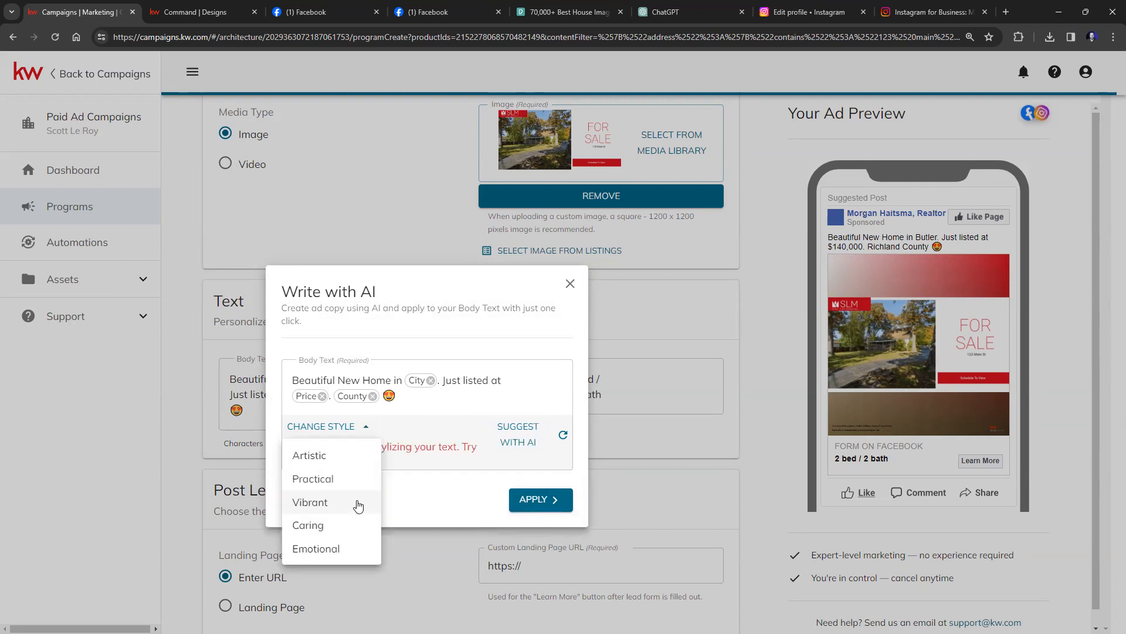
click(308, 507)
click(490, 409)
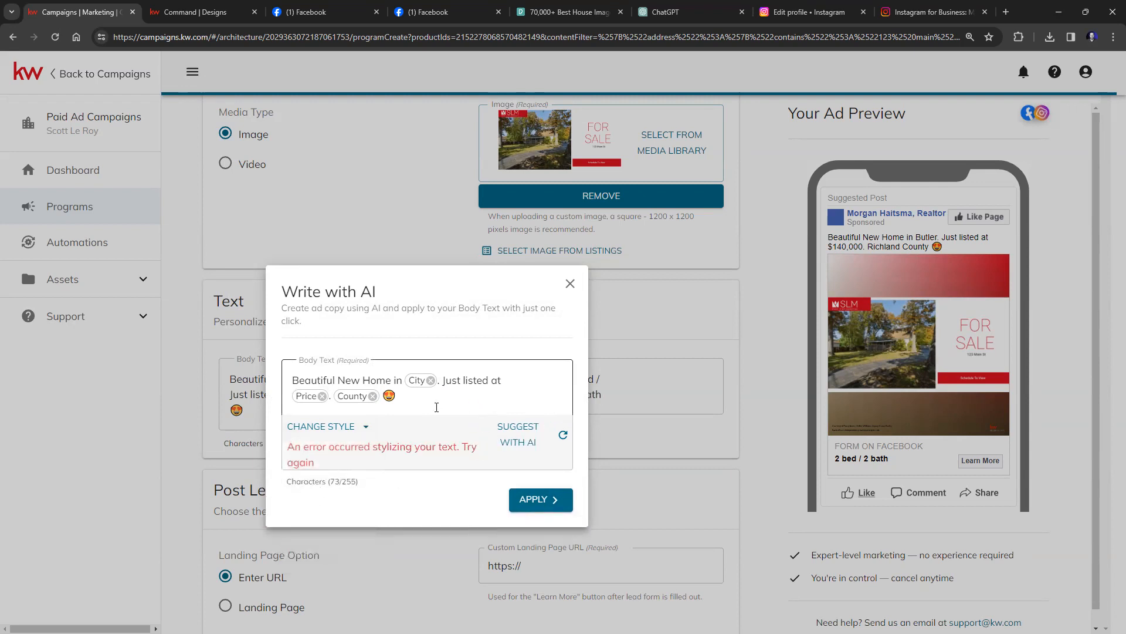
click(358, 426)
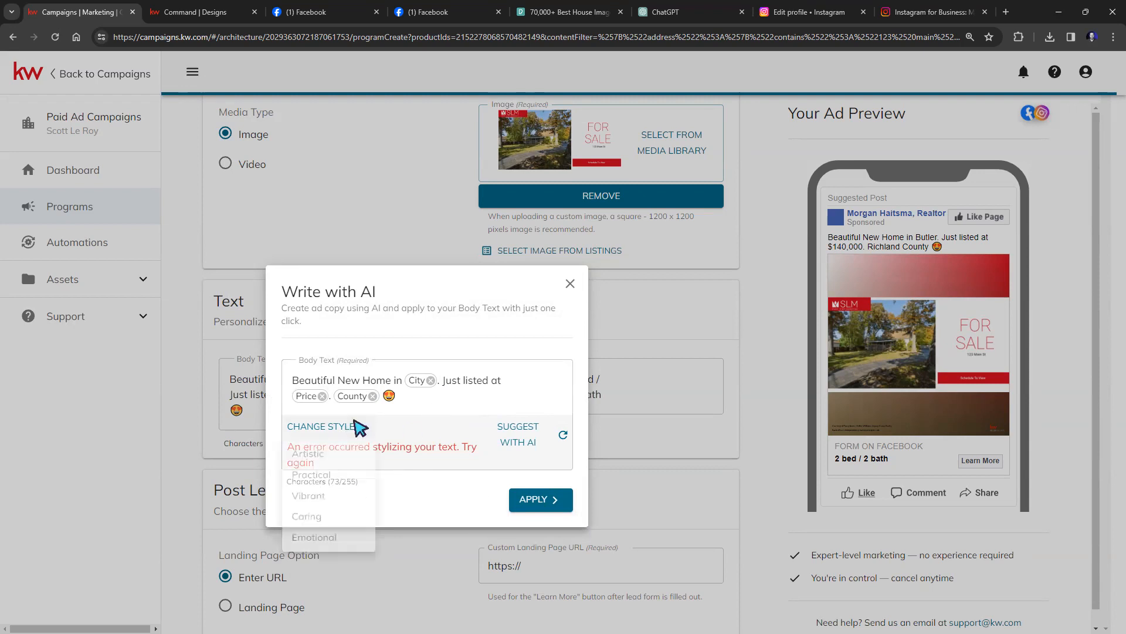
click(452, 482)
click(561, 436)
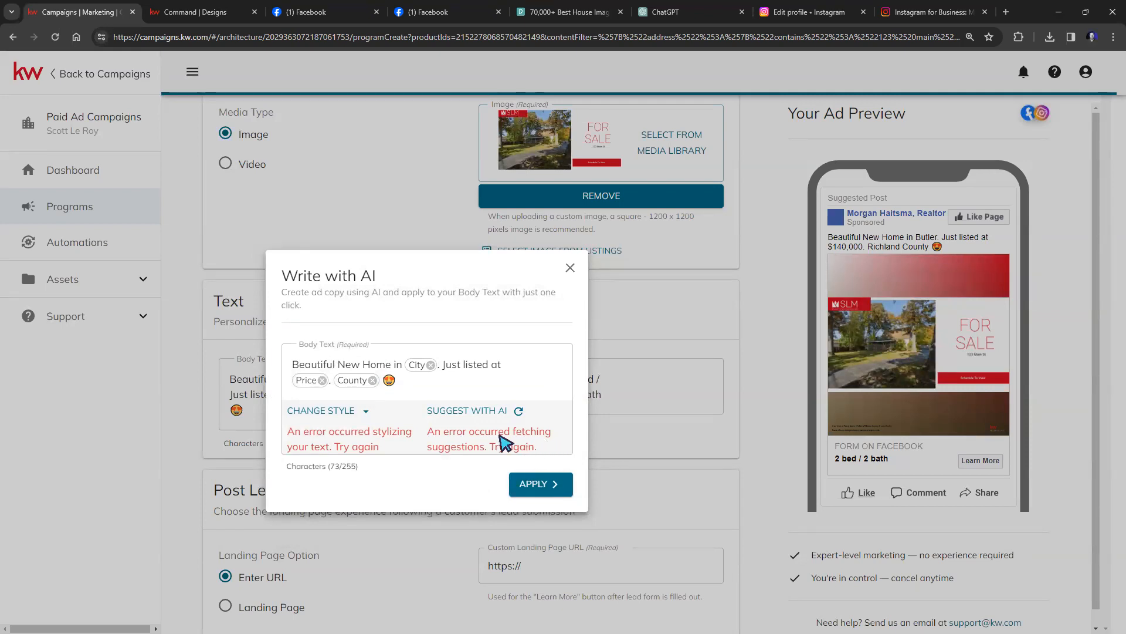
click(360, 414)
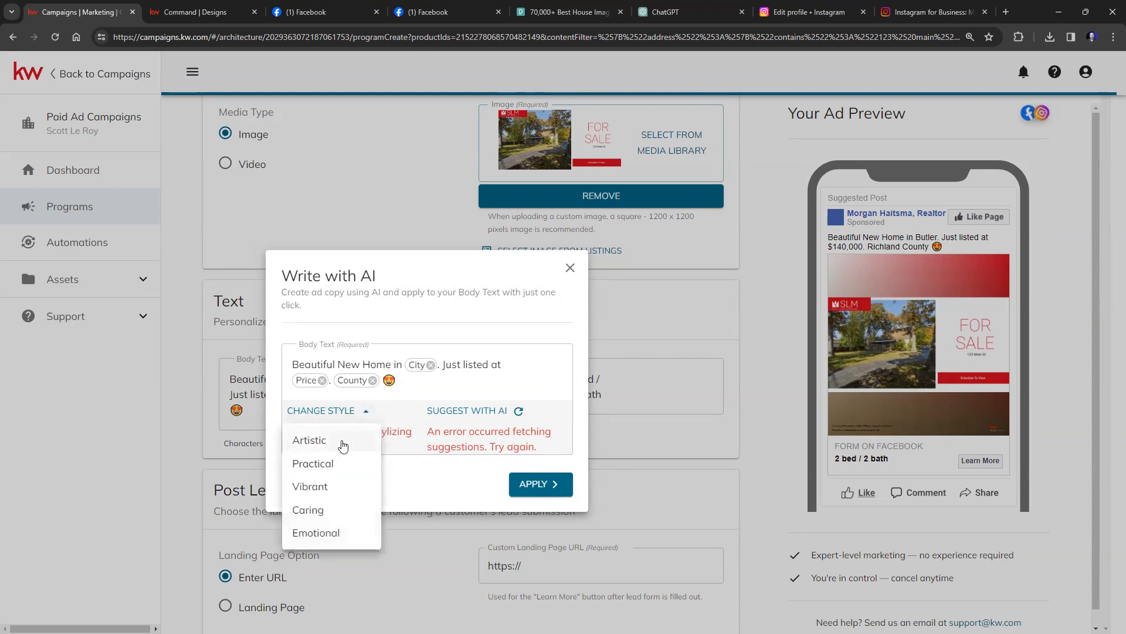
click(322, 379)
Remove and re-insert the City, Price and County fields, then apply the body text.
click(323, 380)
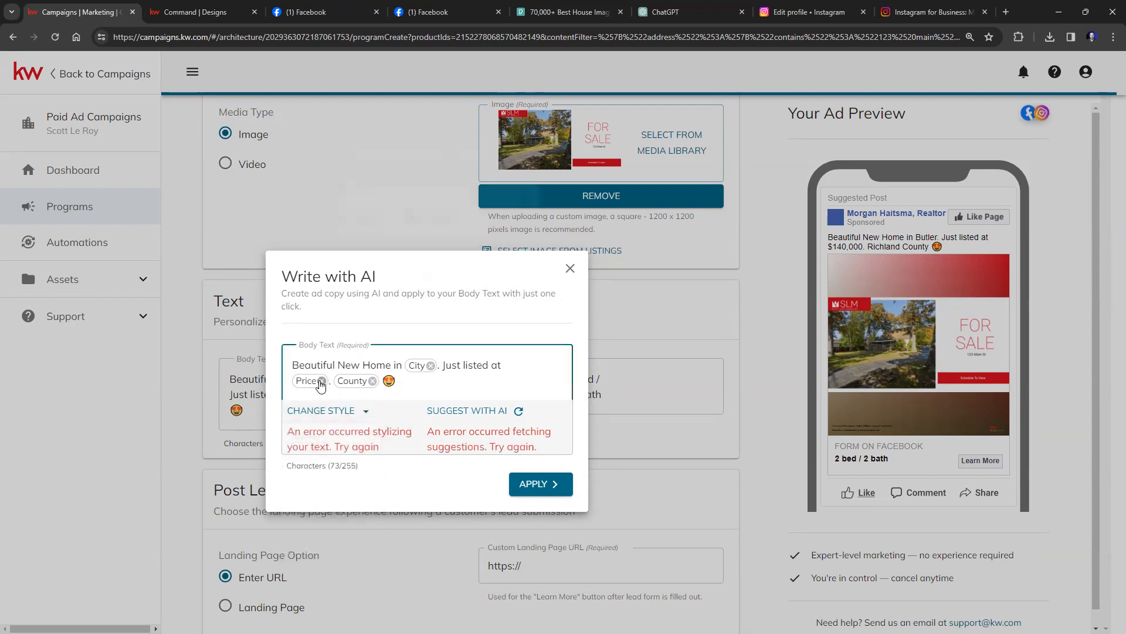
click(331, 381)
click(431, 374)
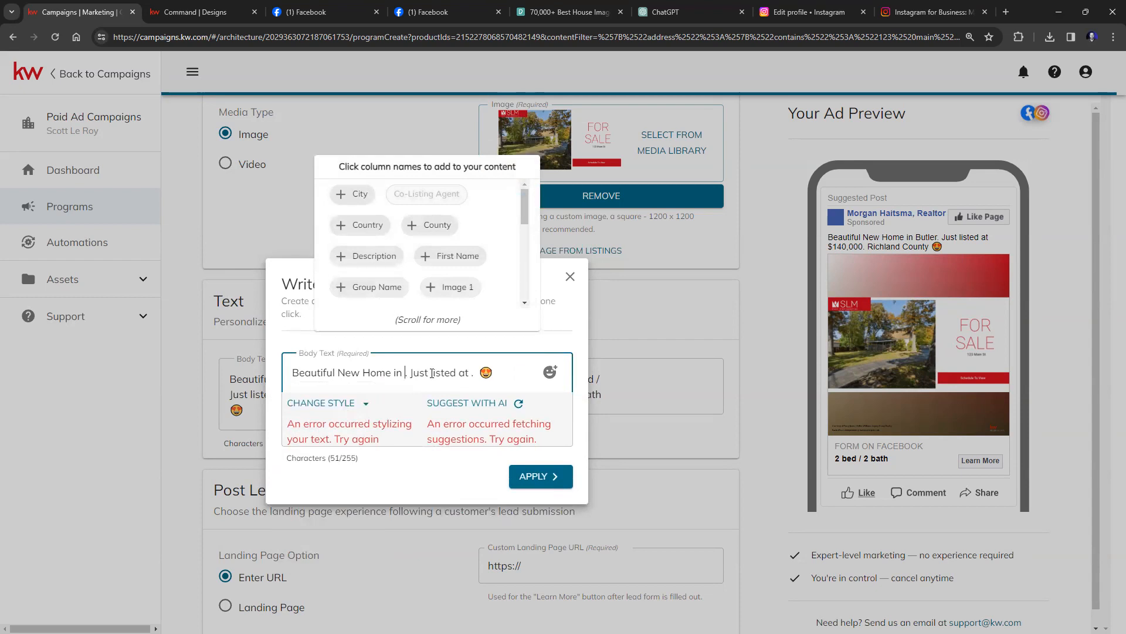
click(360, 403)
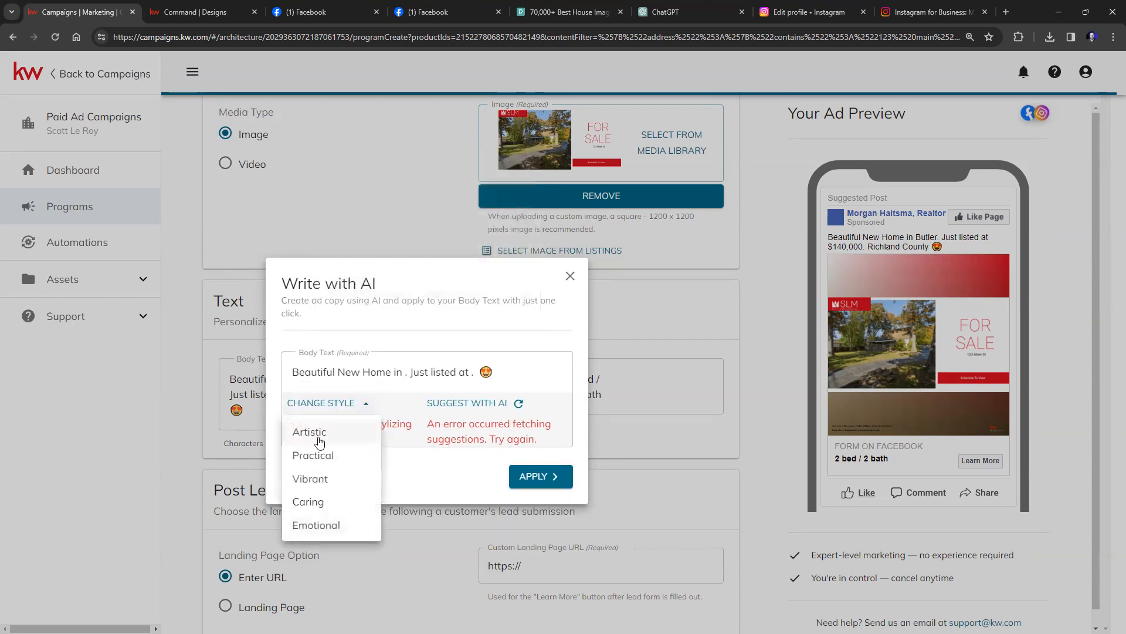
click(429, 443)
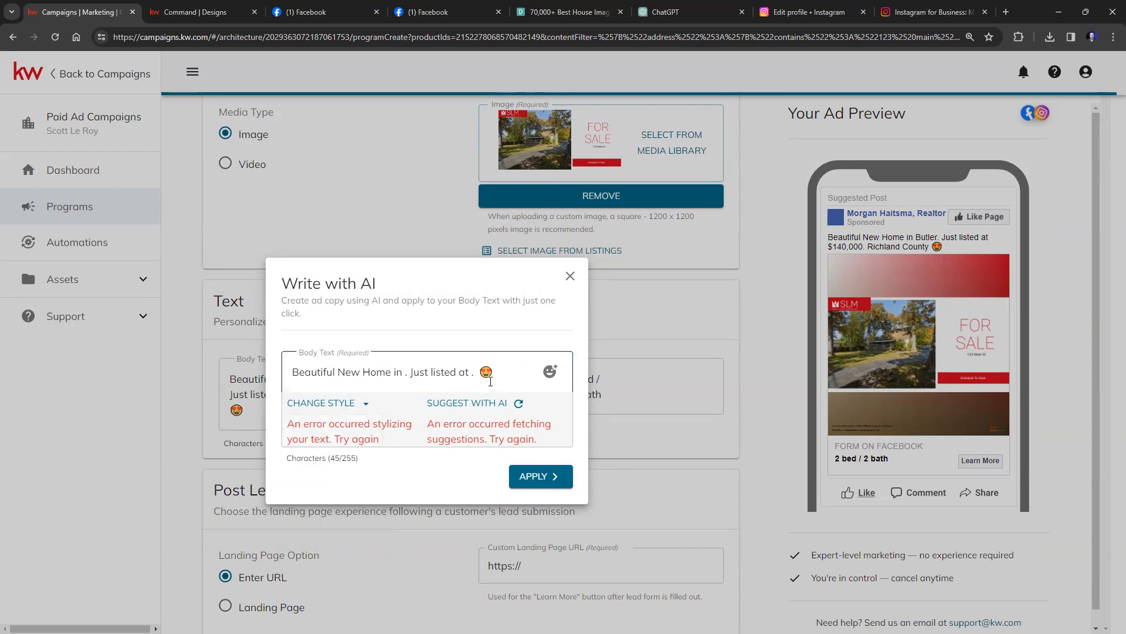
click(517, 404)
click(427, 368)
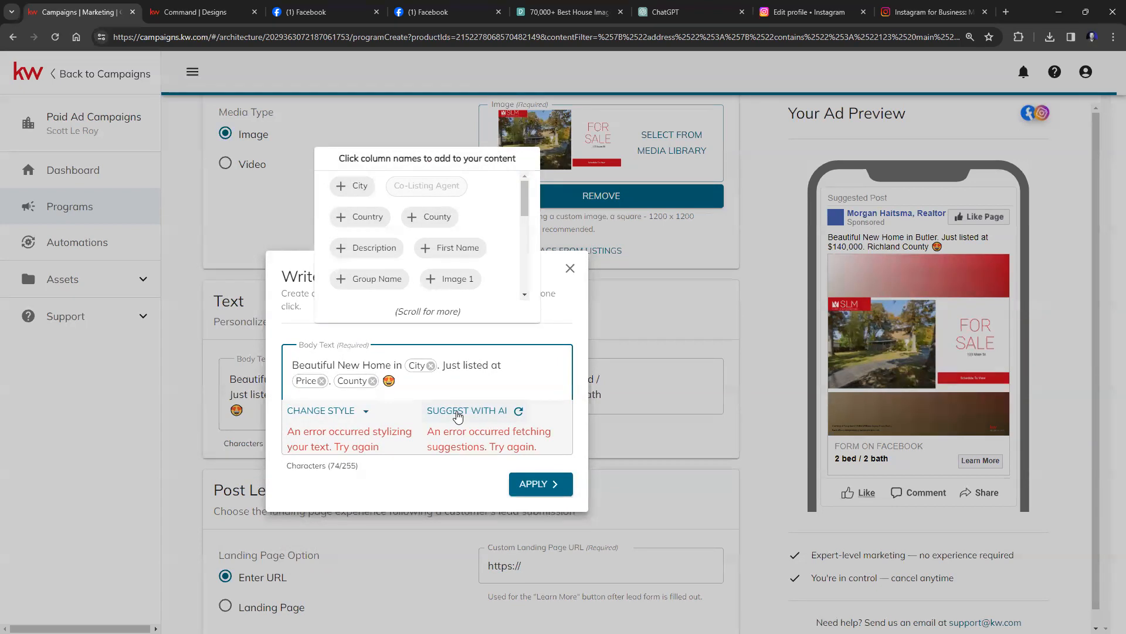
click(539, 483)
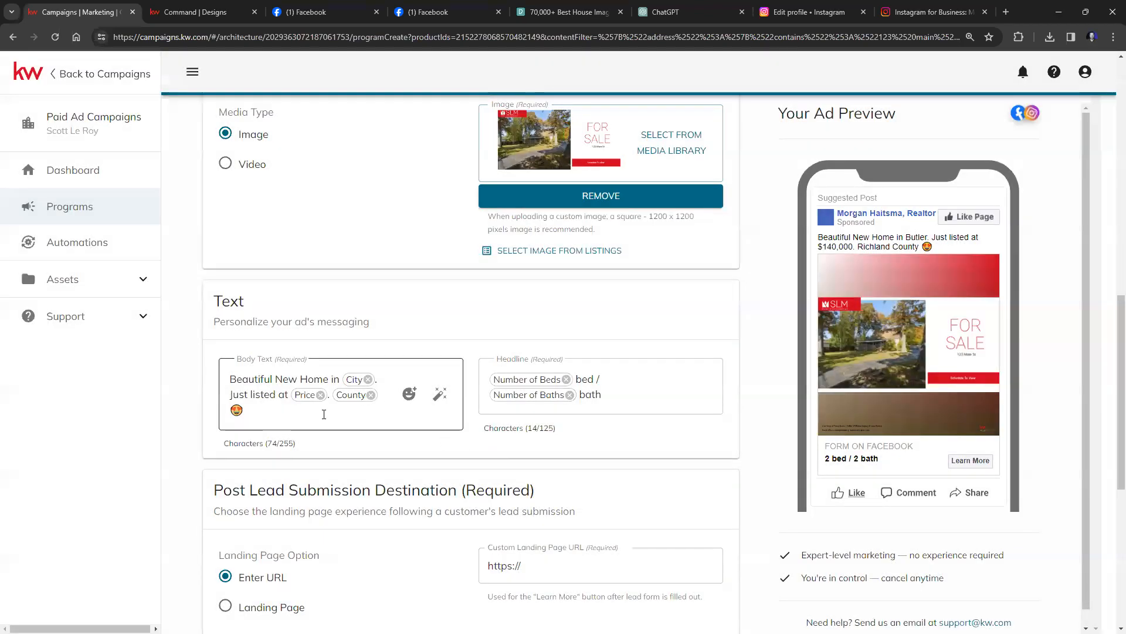
Apply an AI-written headline to the ad using Write with AI.
click(627, 388)
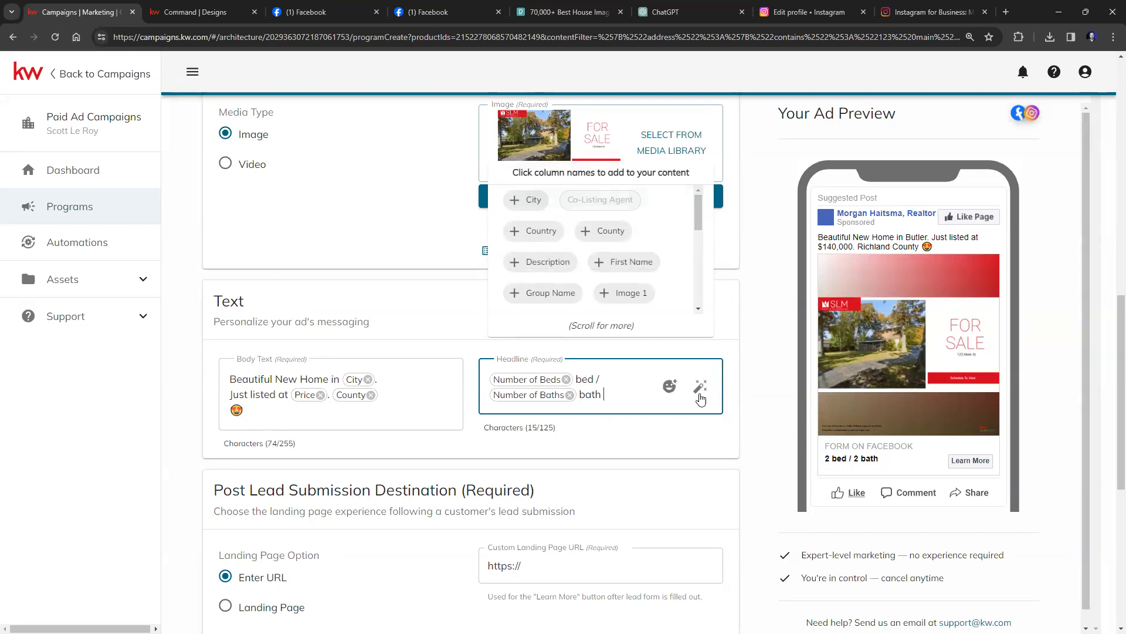
click(699, 387)
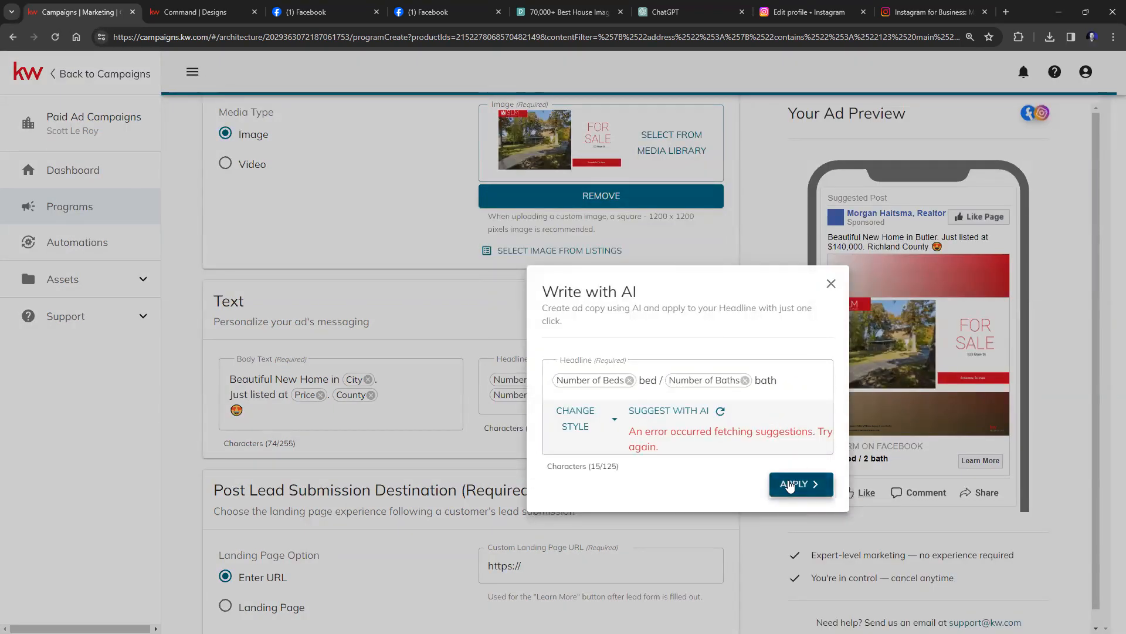
click(793, 485)
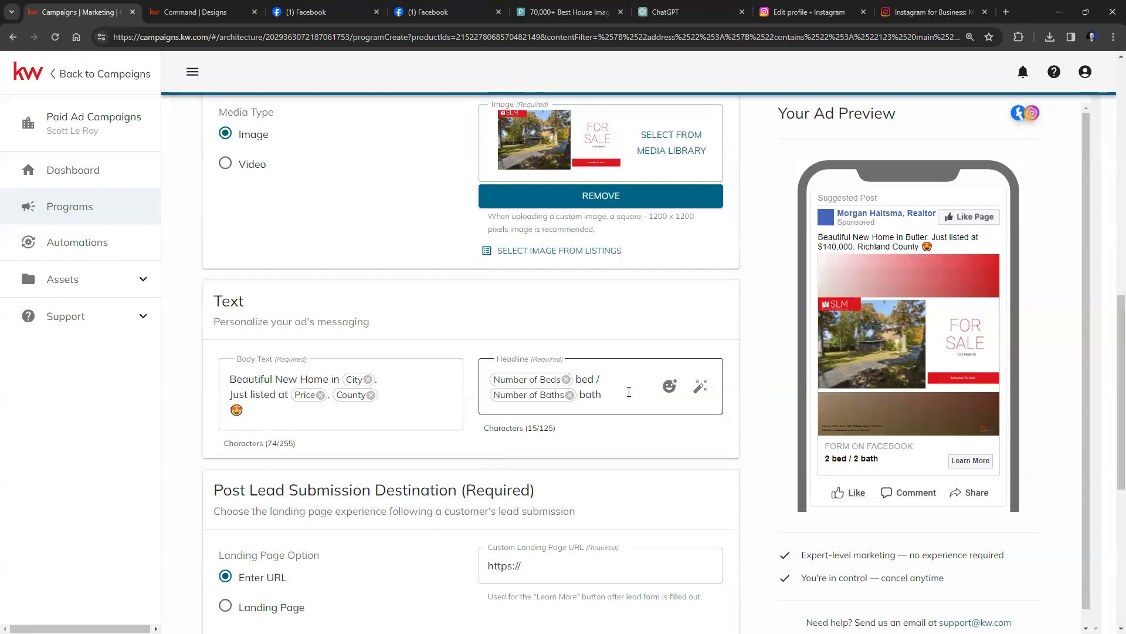
Insert Square Feet and Year Built placeholders so the headline previews '2 bed / 2 bath 1042 1890'.
click(635, 398)
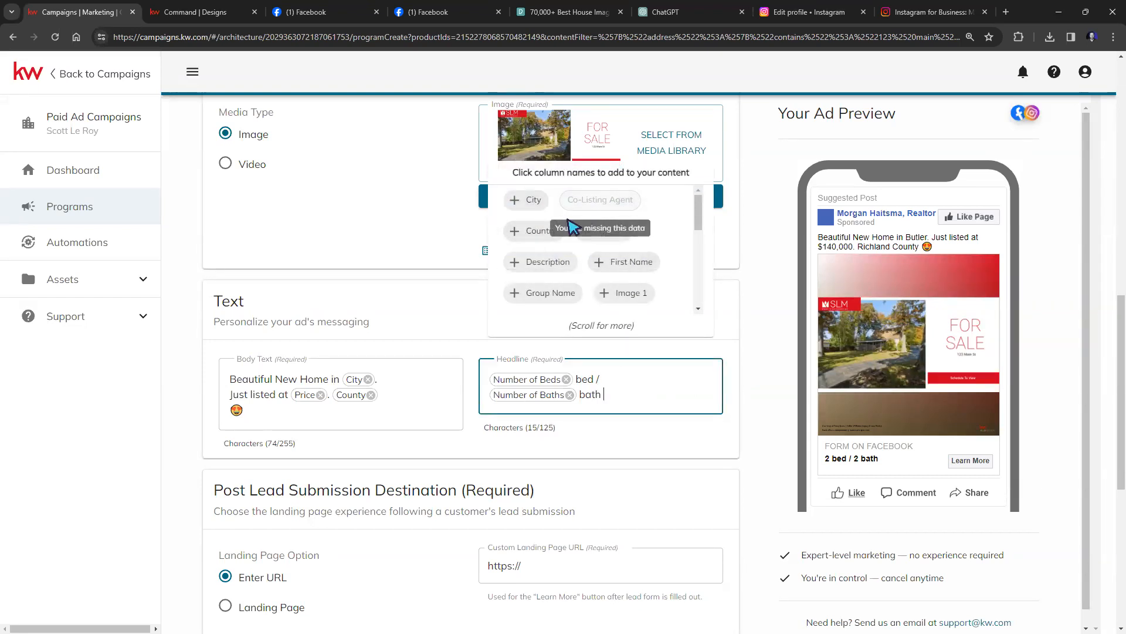
scroll(587, 223, down, 5)
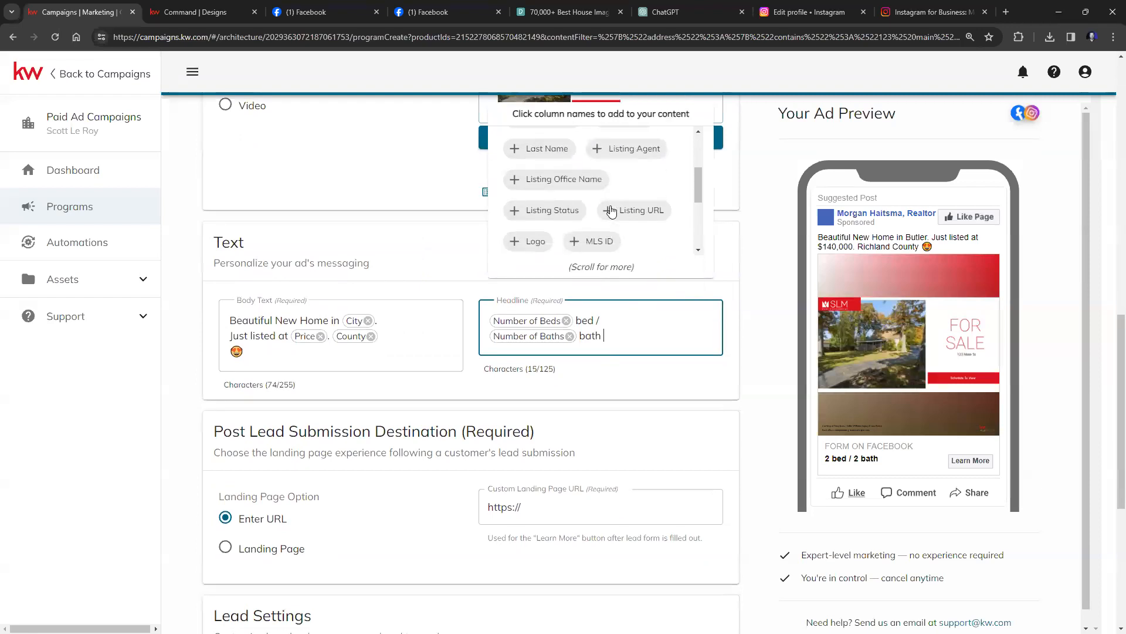
scroll(612, 211, down, 1)
scroll(618, 211, down, 1)
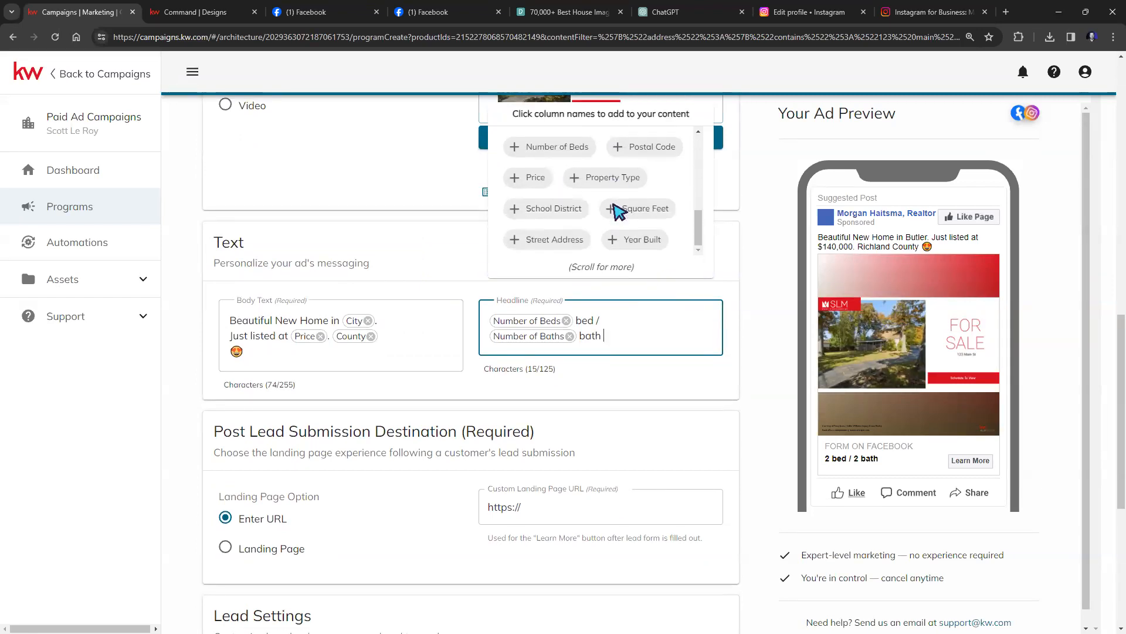
click(648, 216)
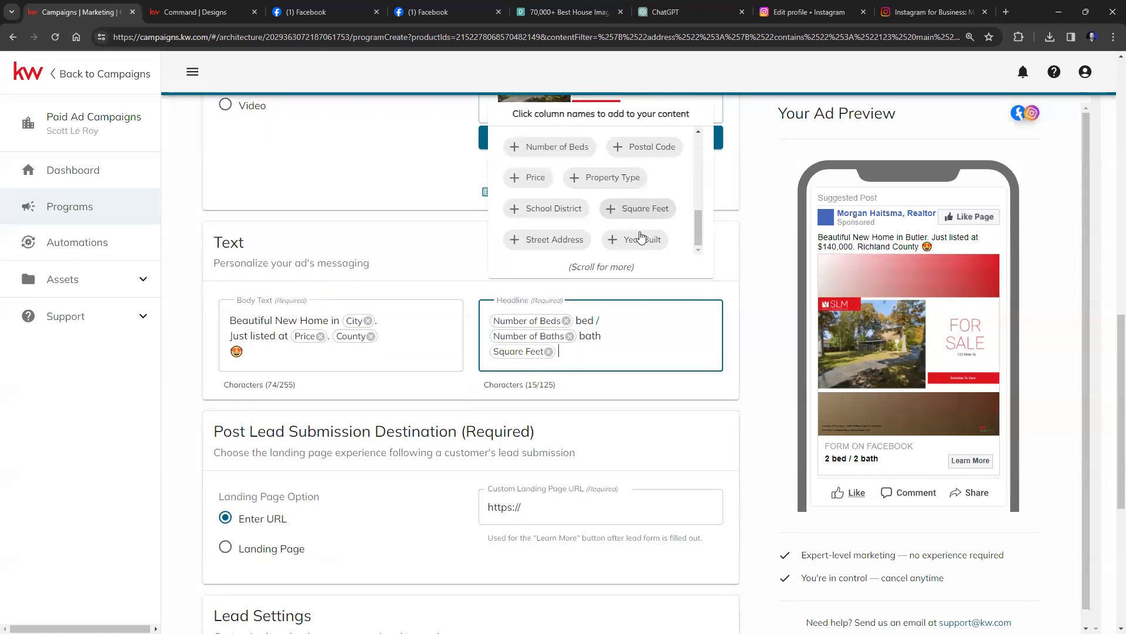
click(639, 240)
click(768, 295)
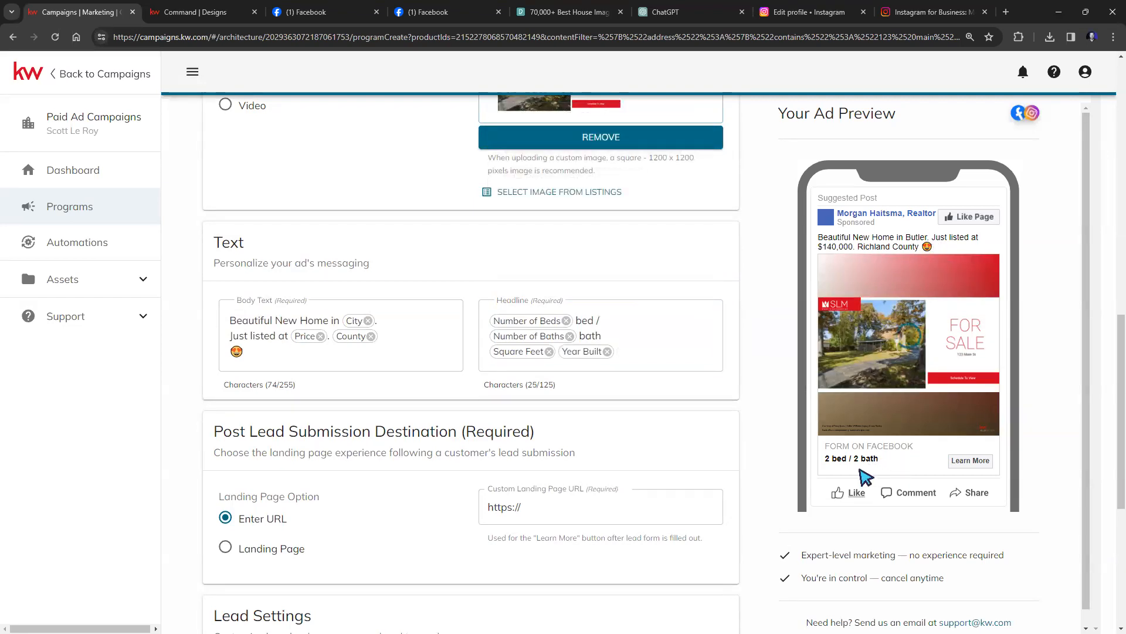
scroll(879, 476, down, 1)
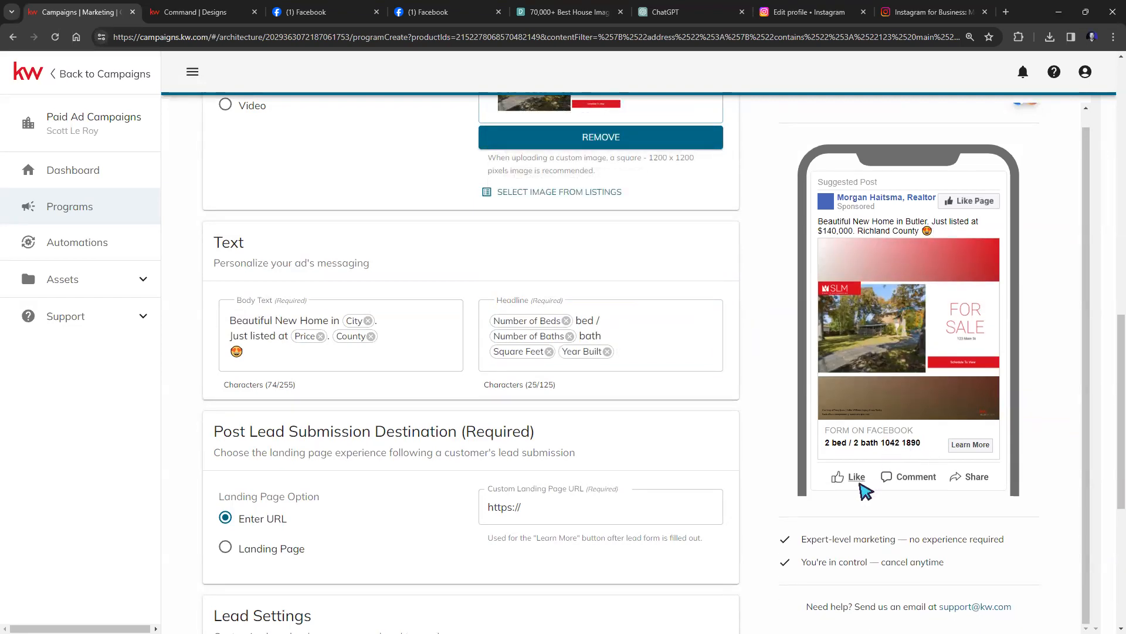
scroll(496, 503, down, 3)
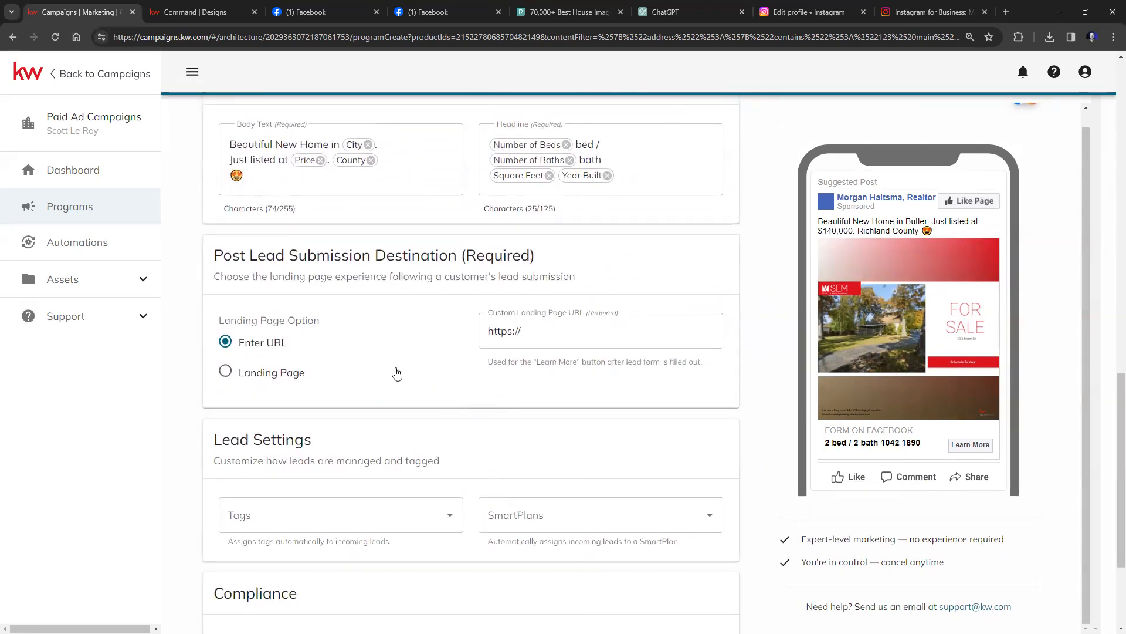
scroll(390, 351, down, 3)
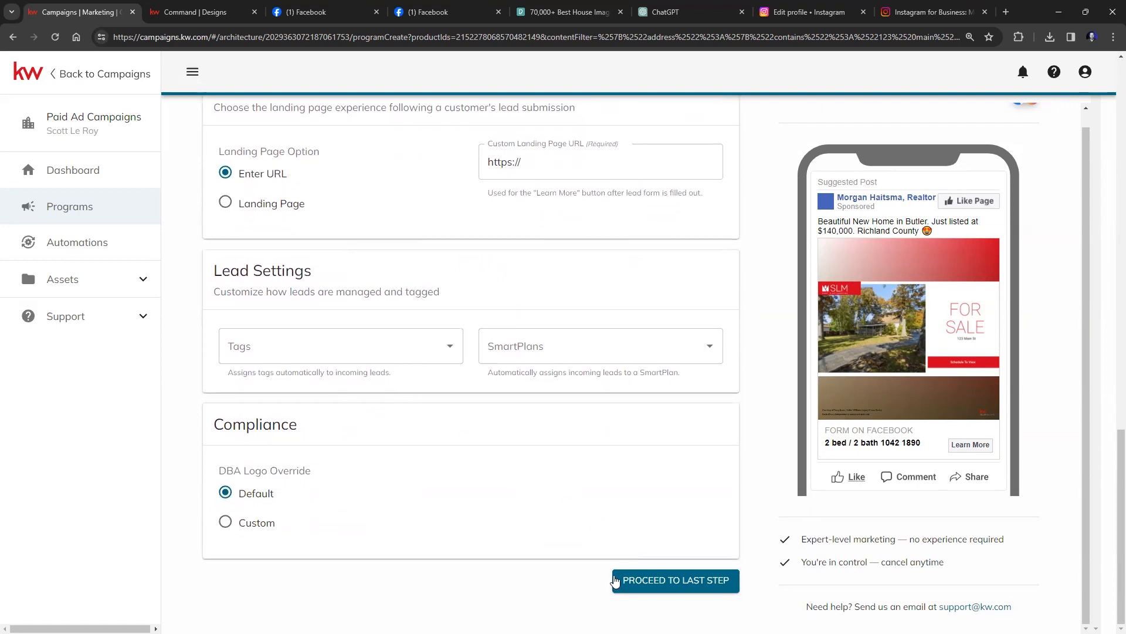
scroll(607, 578, up, 3)
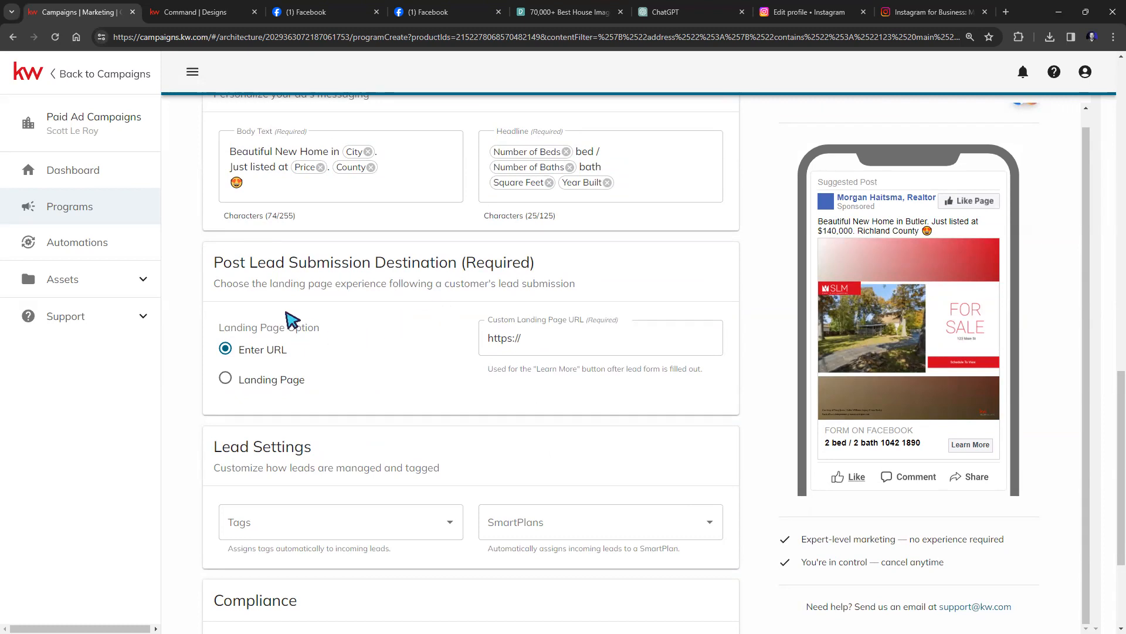
Paste the page's campaigns.kw.com address into Custom Landing Page URL, then choose the Landing Page option.
drag(232, 284, 426, 288)
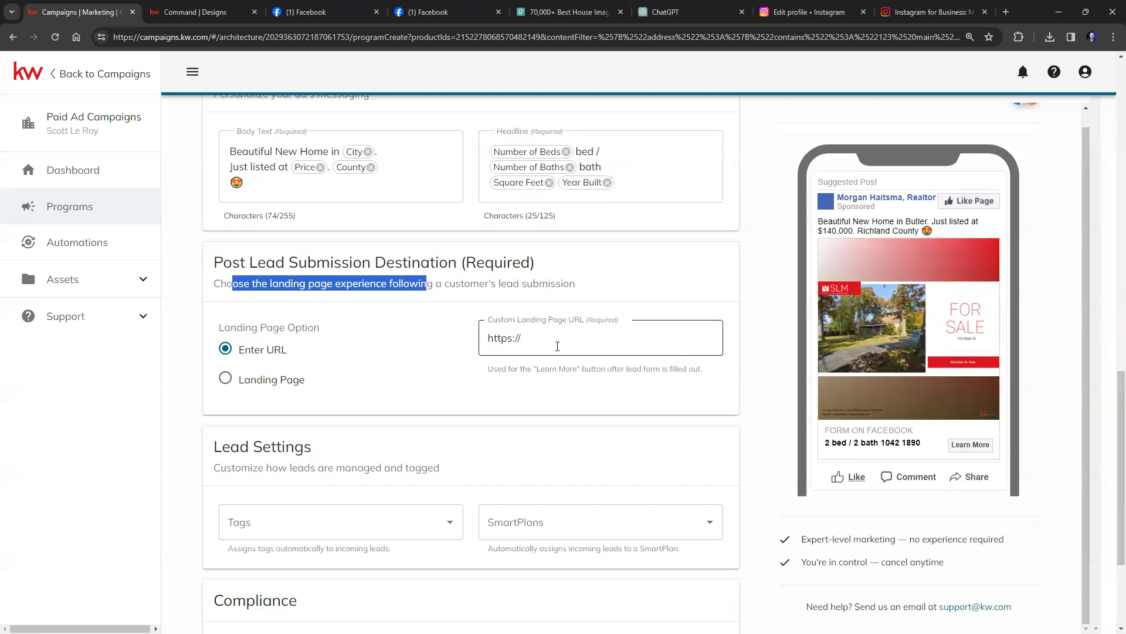
click(526, 341)
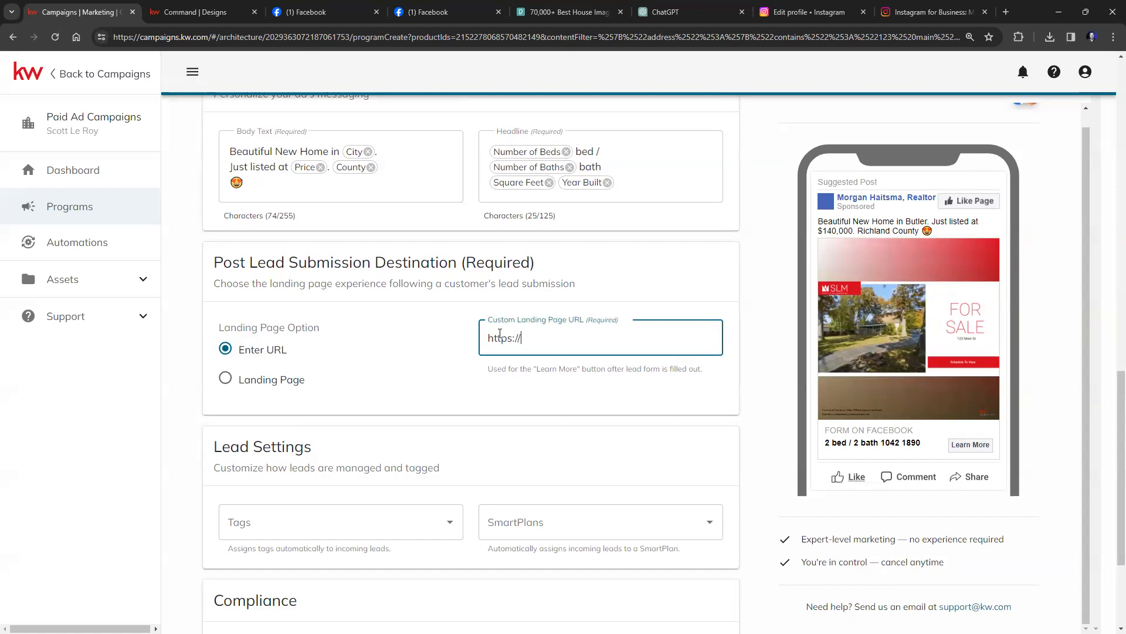
click(446, 41)
right_click(425, 40)
click(451, 153)
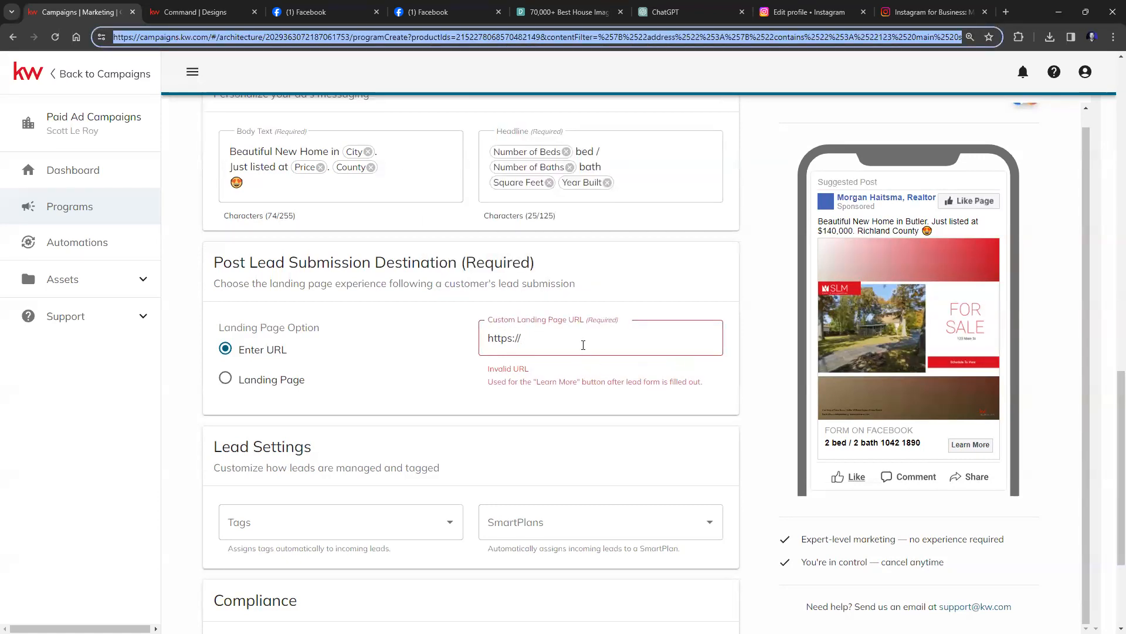
right_click(588, 336)
triple_click(536, 341)
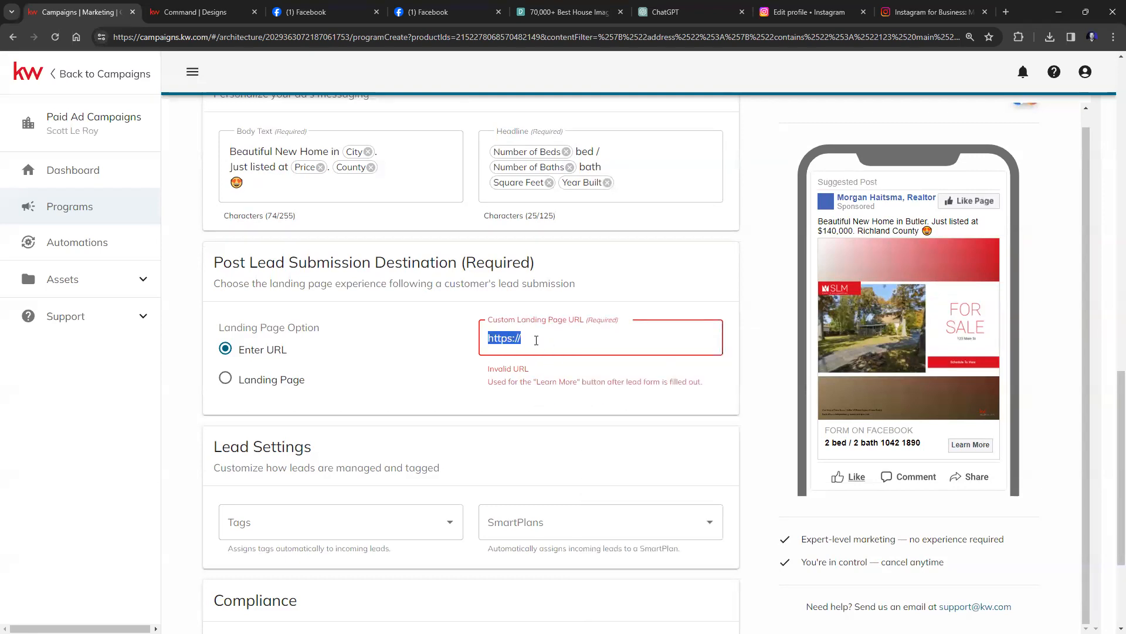
right_click(536, 340)
click(593, 143)
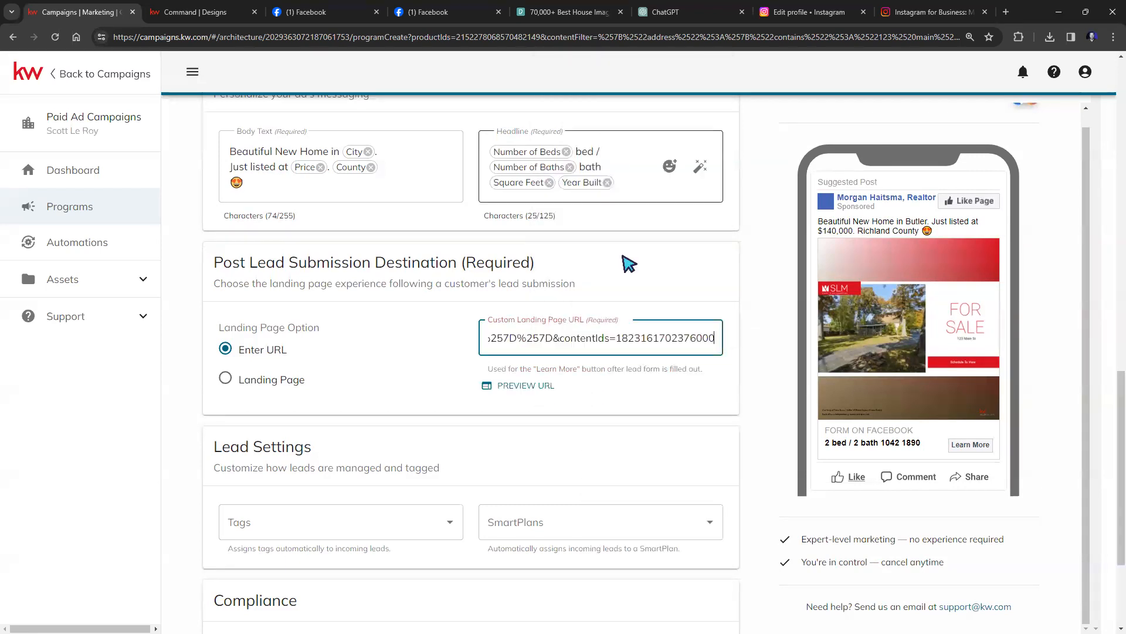
click(446, 375)
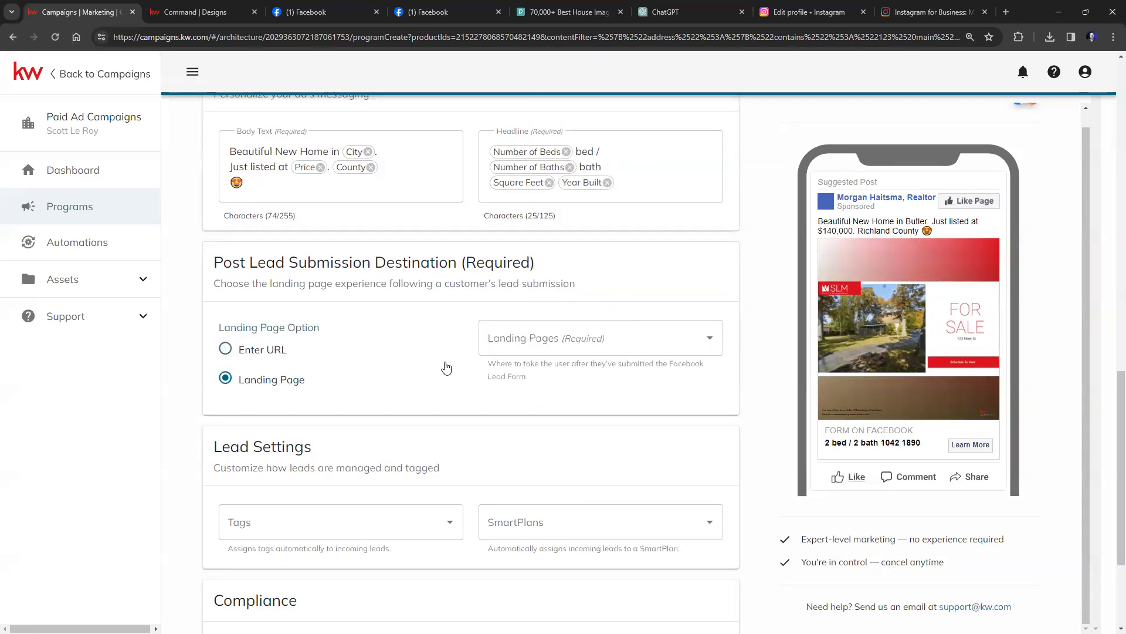
click(575, 327)
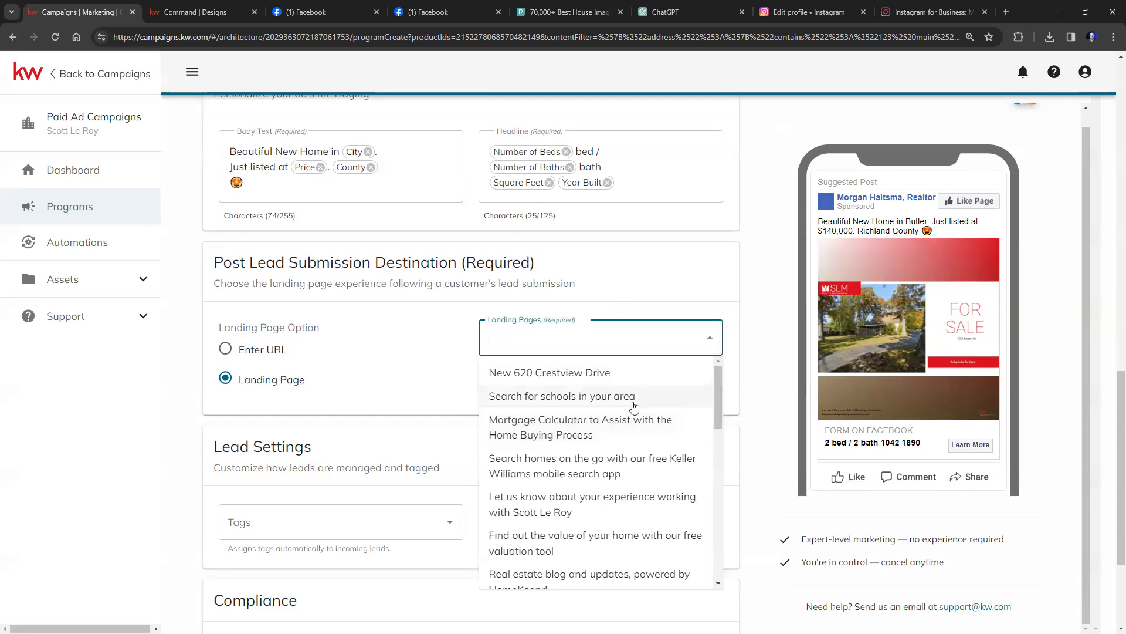
scroll(635, 395, down, 3)
scroll(634, 395, down, 9)
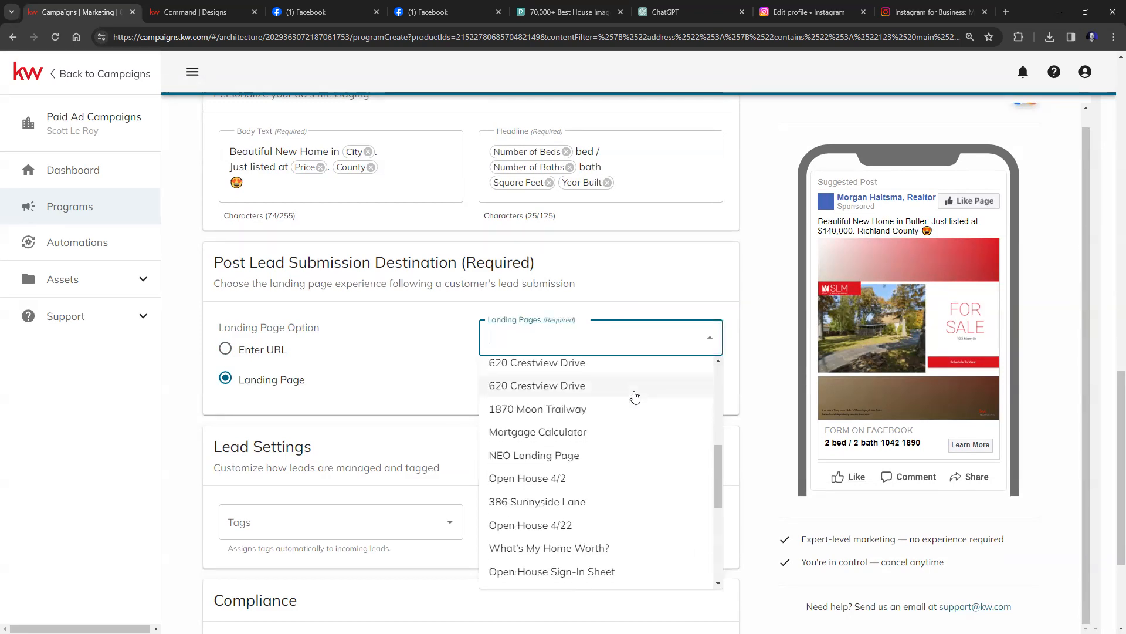
scroll(633, 473, up, 2)
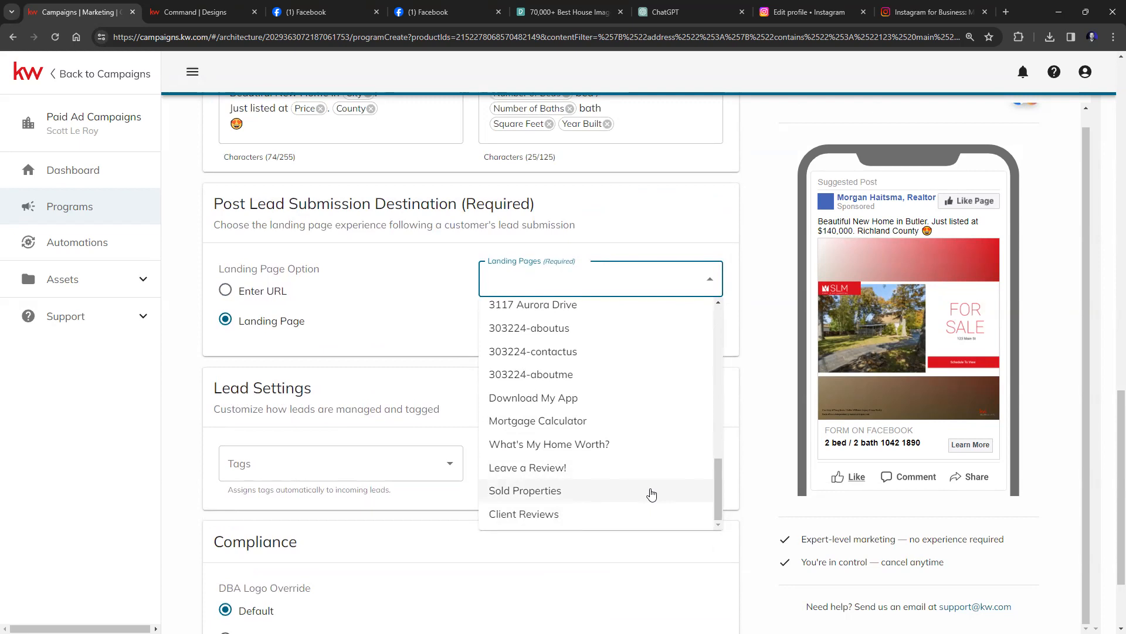
scroll(611, 422, up, 5)
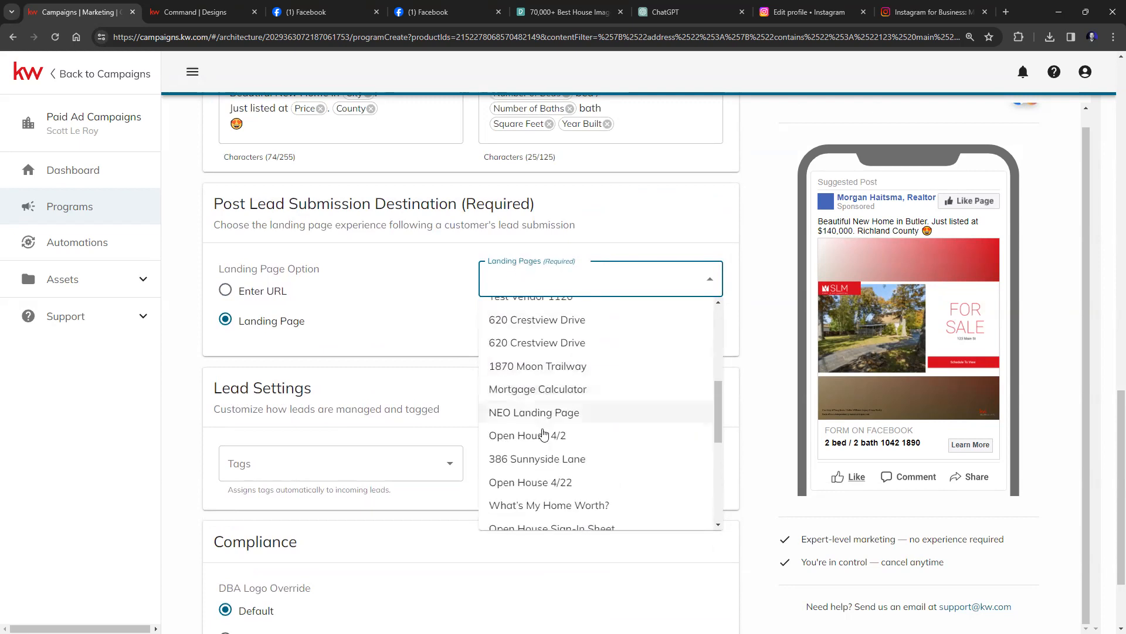
scroll(558, 467, up, 5)
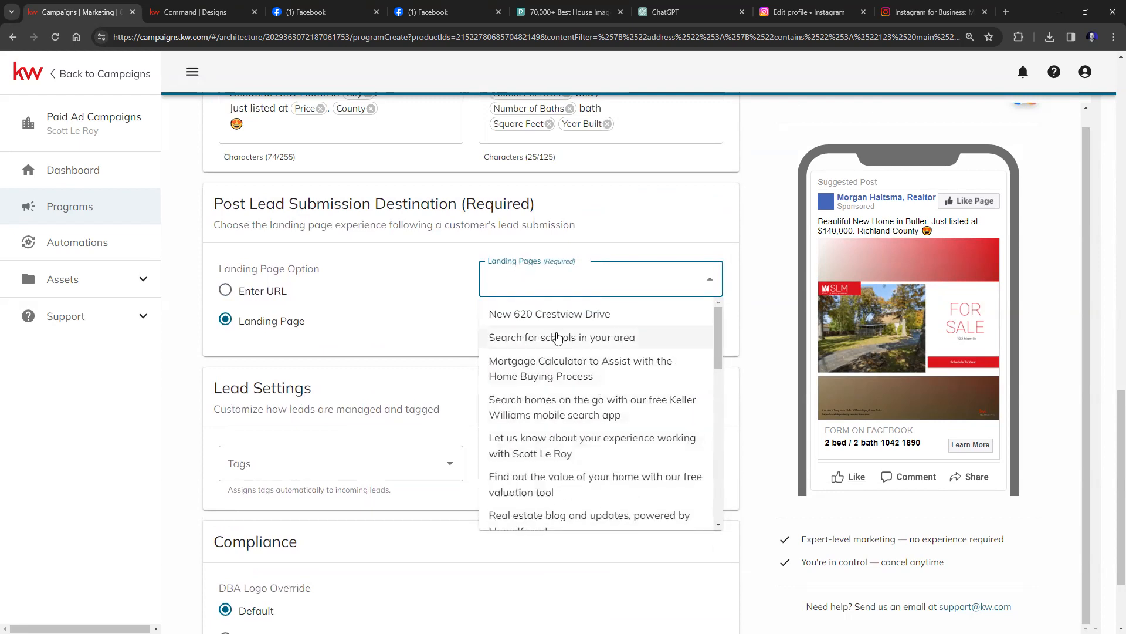
click(562, 316)
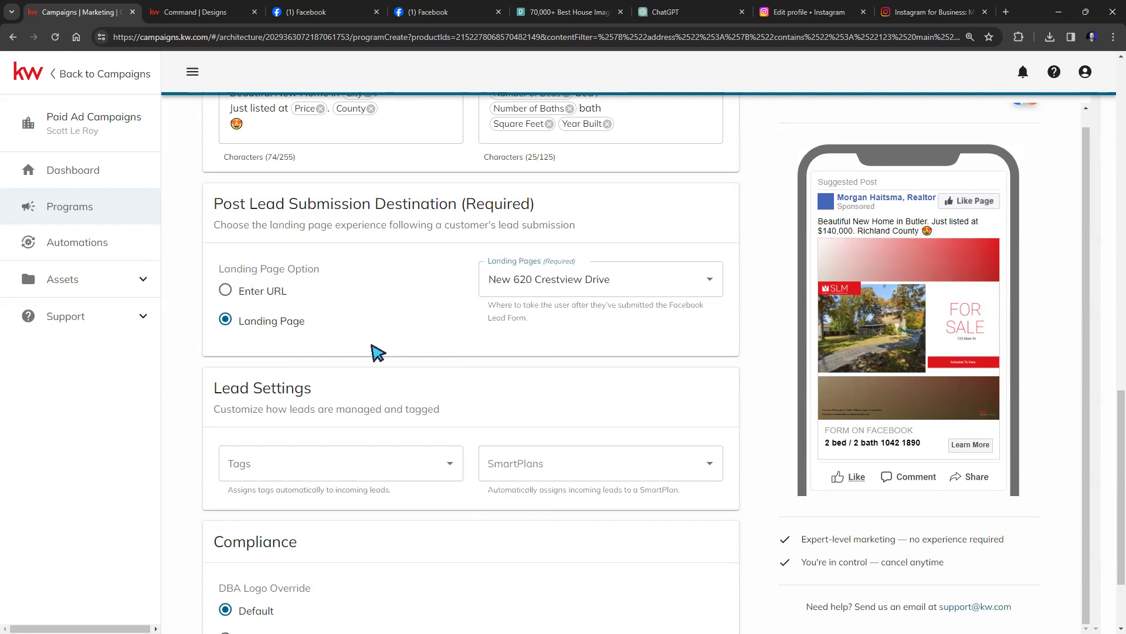
scroll(546, 404, down, 2)
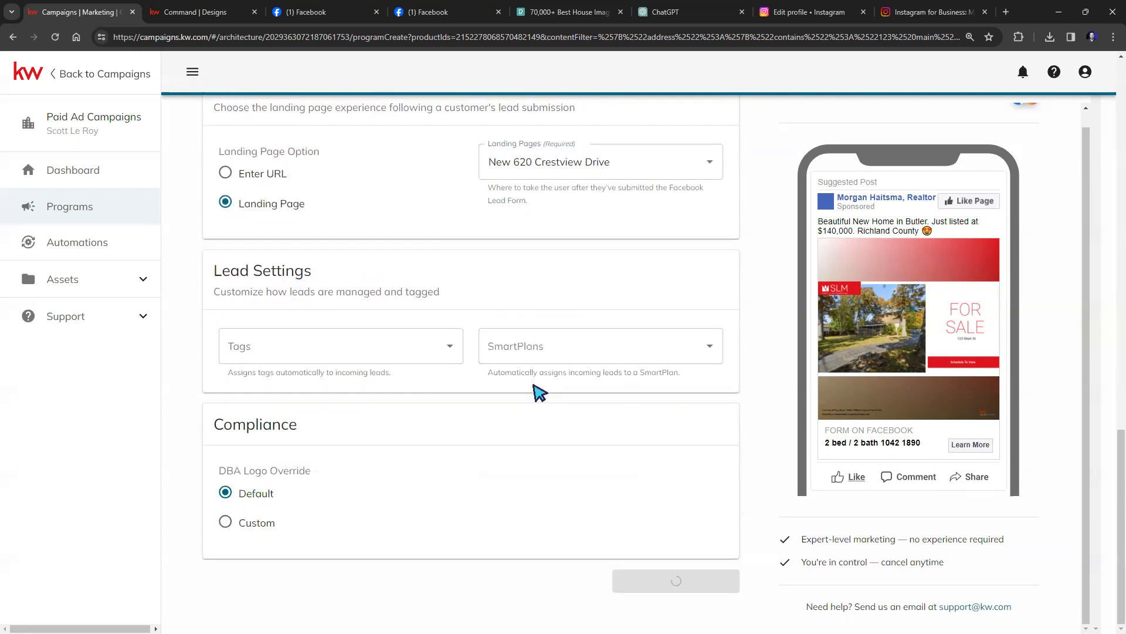
click(450, 348)
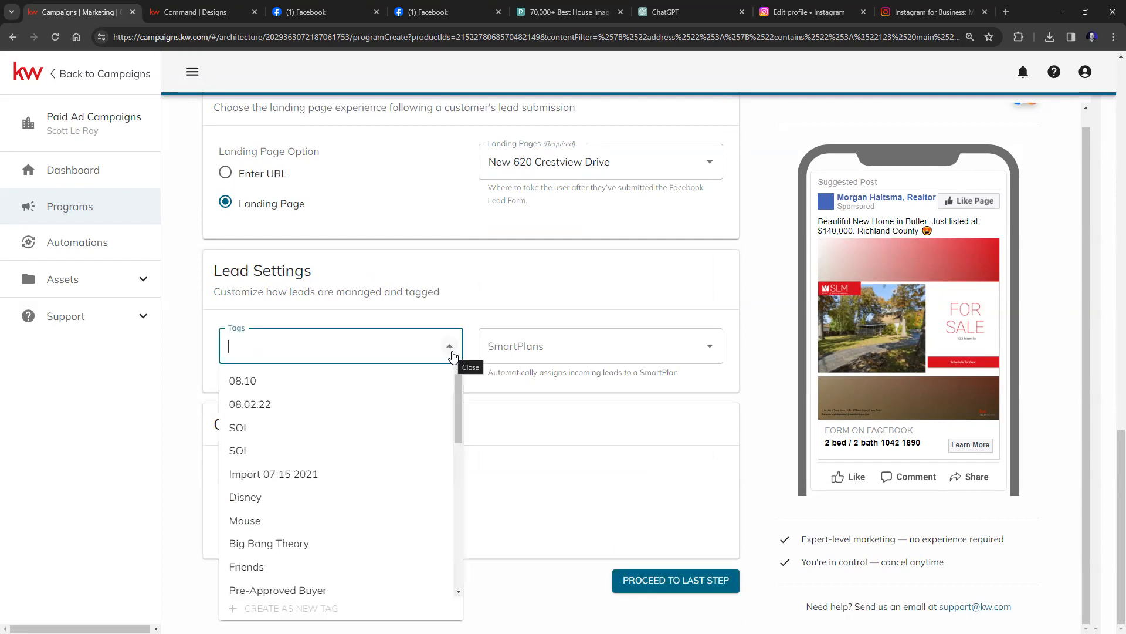
scroll(352, 458, down, 5)
scroll(369, 498, up, 5)
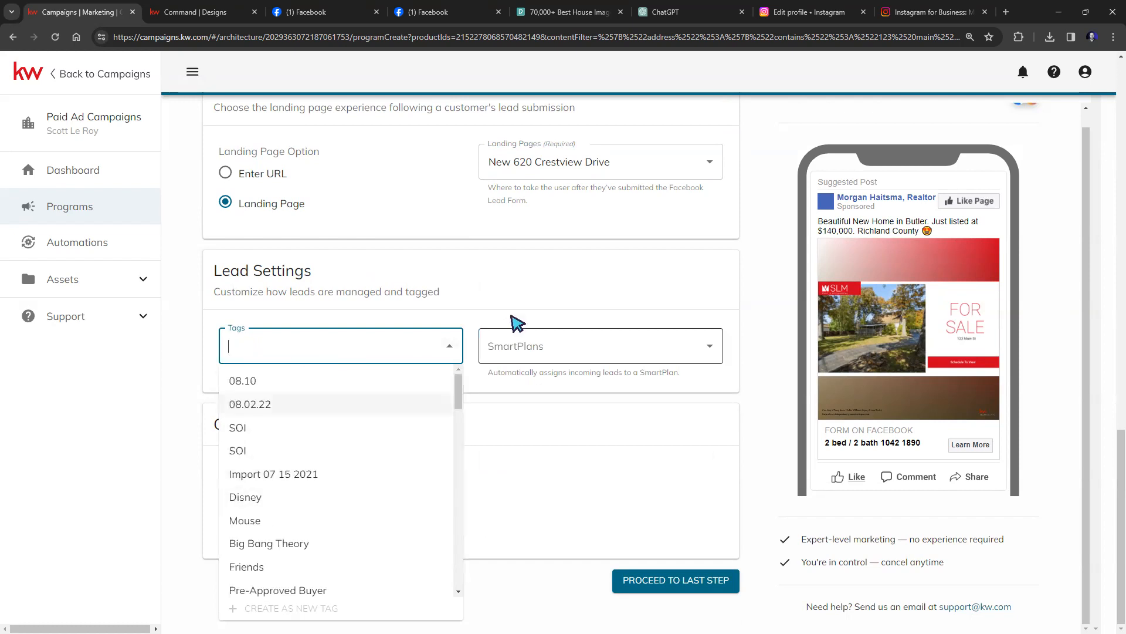
click(519, 321)
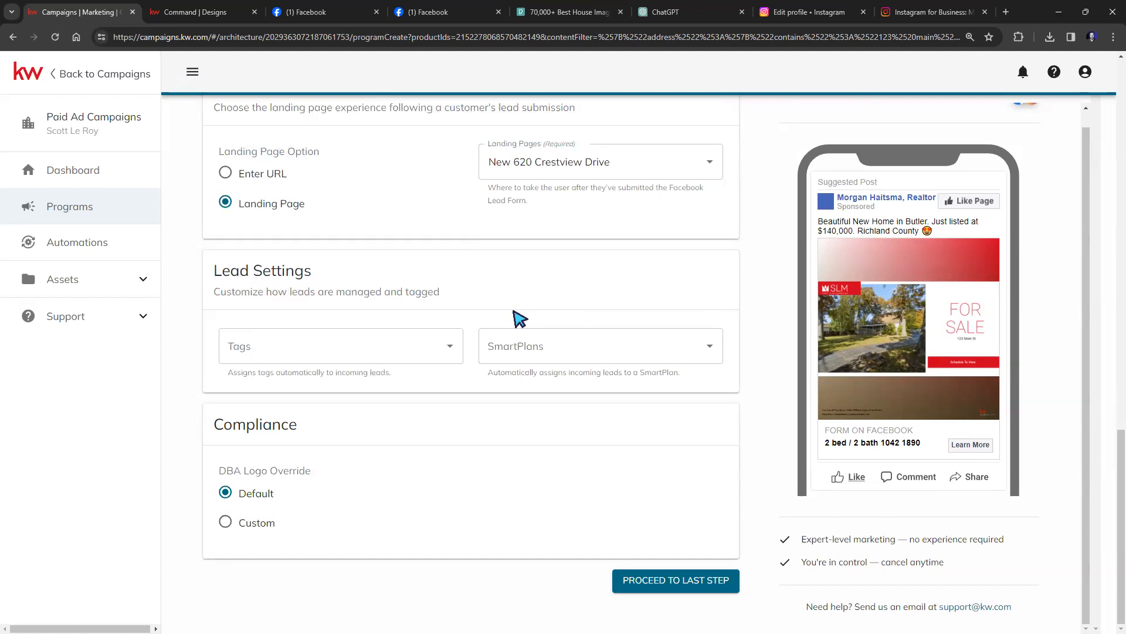
click(679, 344)
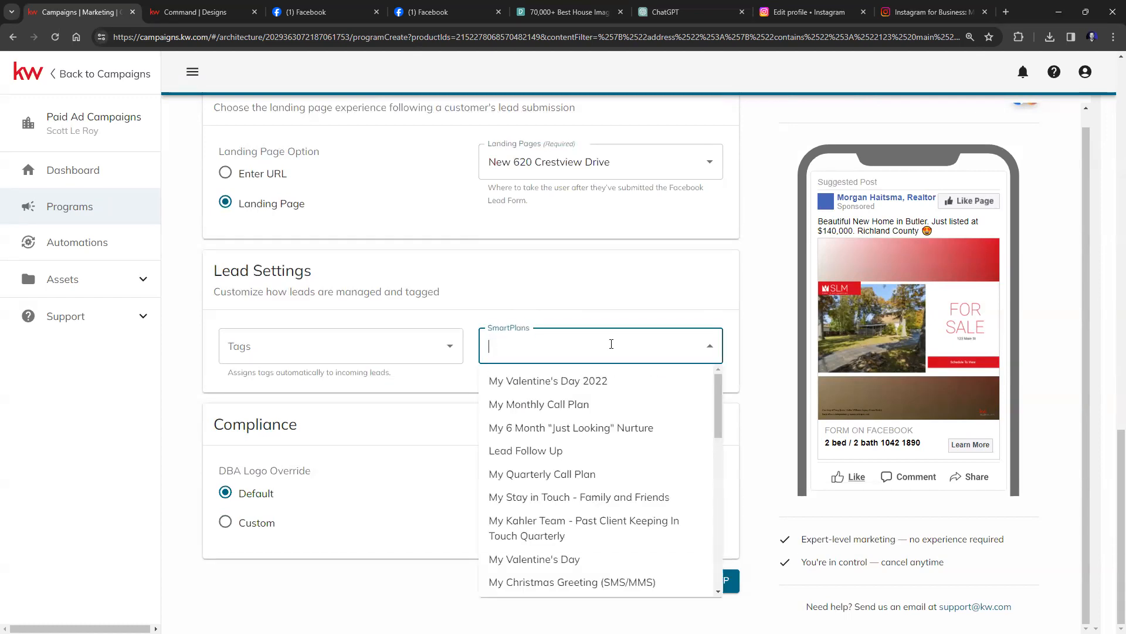
click(501, 319)
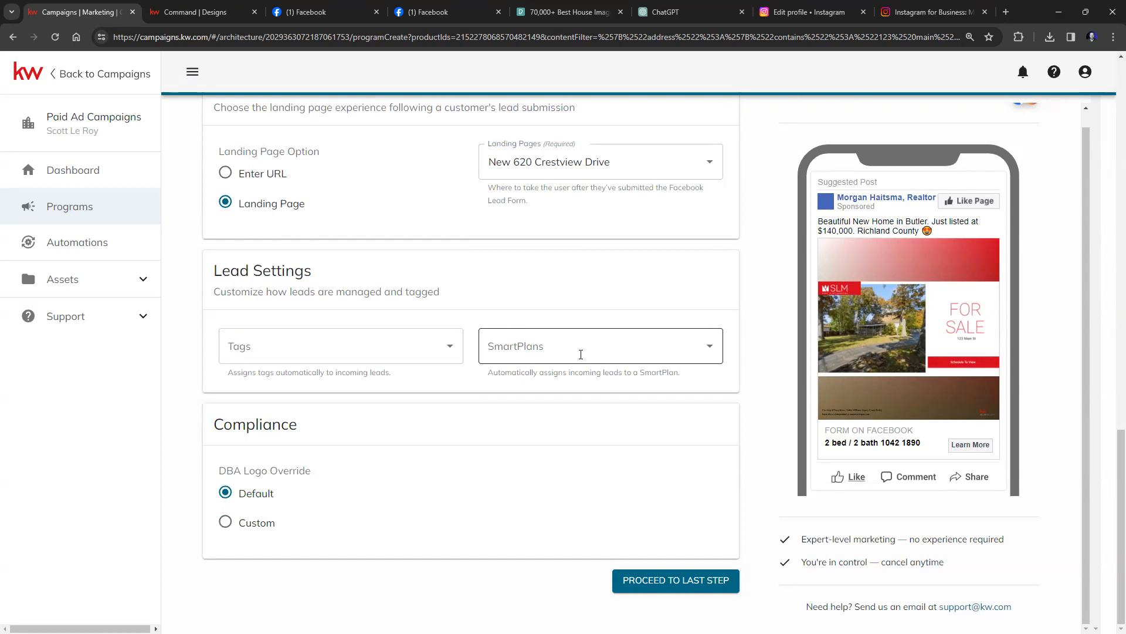
scroll(607, 352, up, 2)
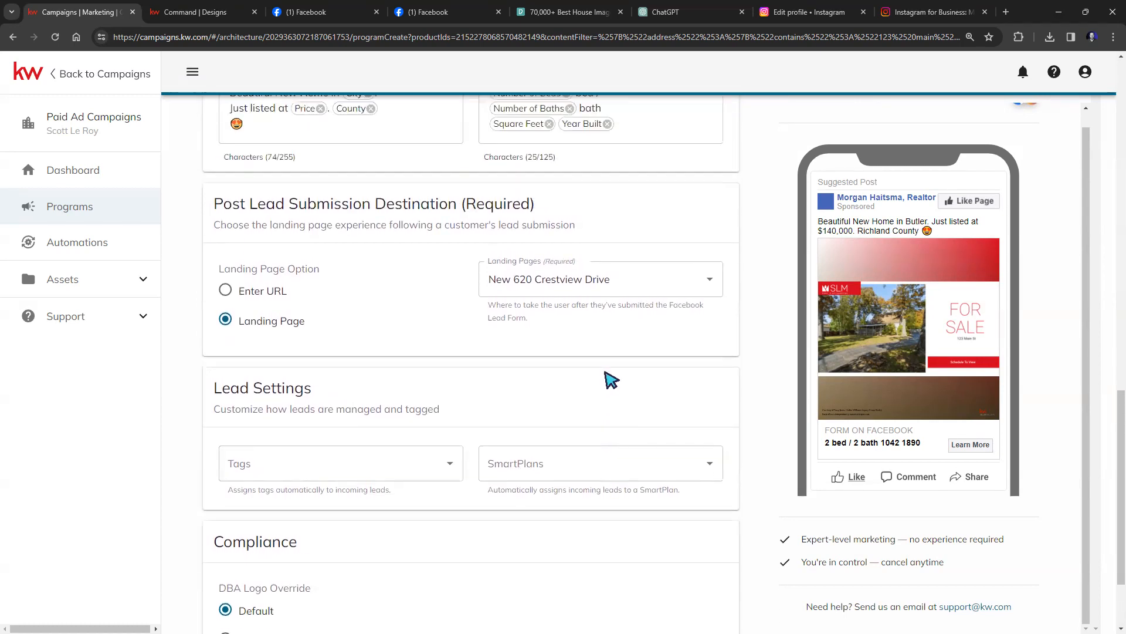
scroll(645, 399, down, 2)
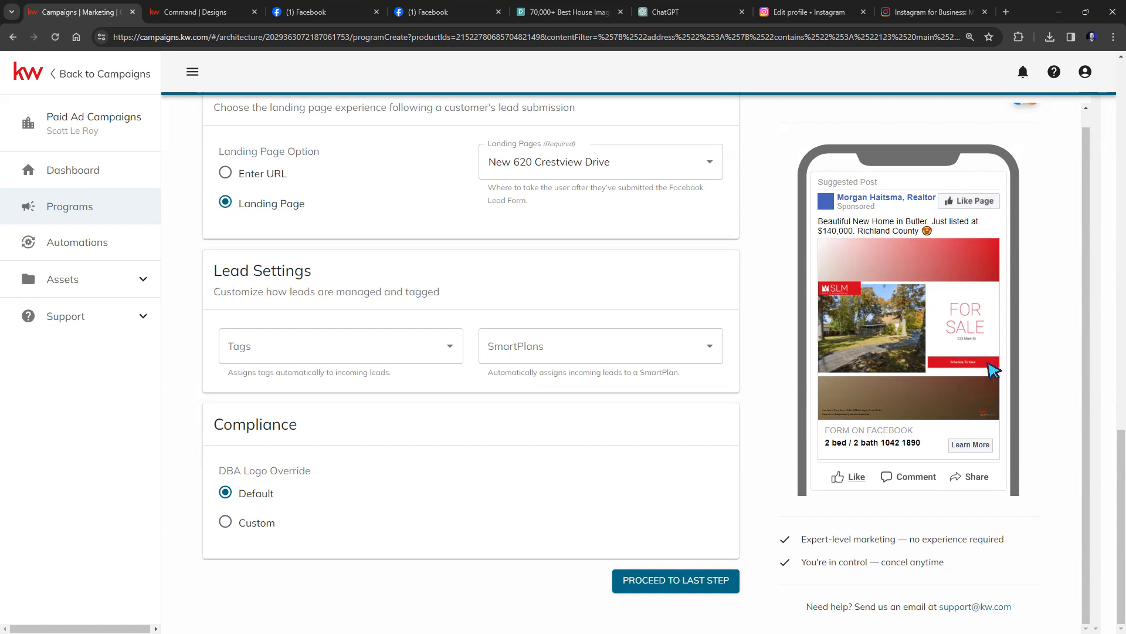
click(226, 523)
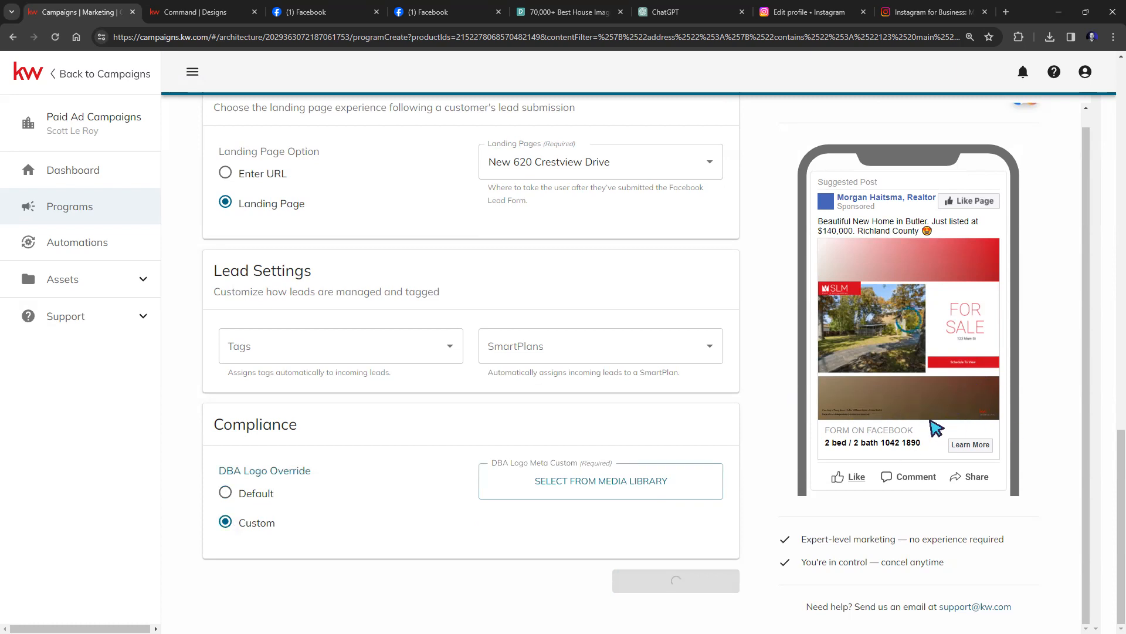
click(226, 492)
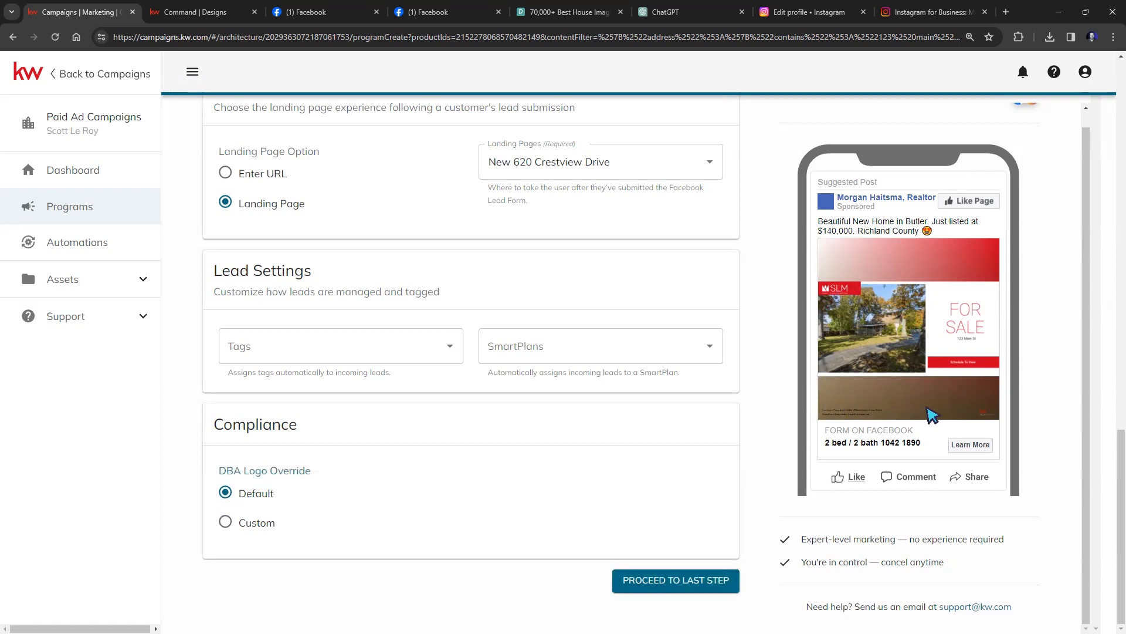
Proceed to the last step showing the 02/09–02/14/2024 run and $50.00 budget.
click(699, 587)
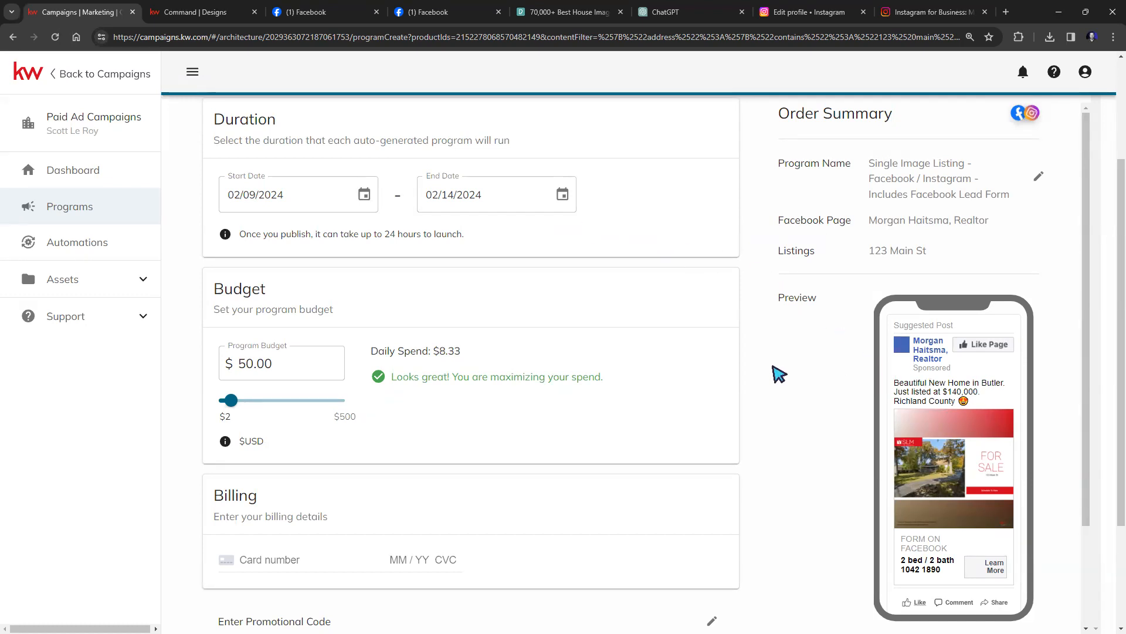
Review the $50.00 budget total, then expand Assets in the left sidebar.
scroll(513, 390, down, 1)
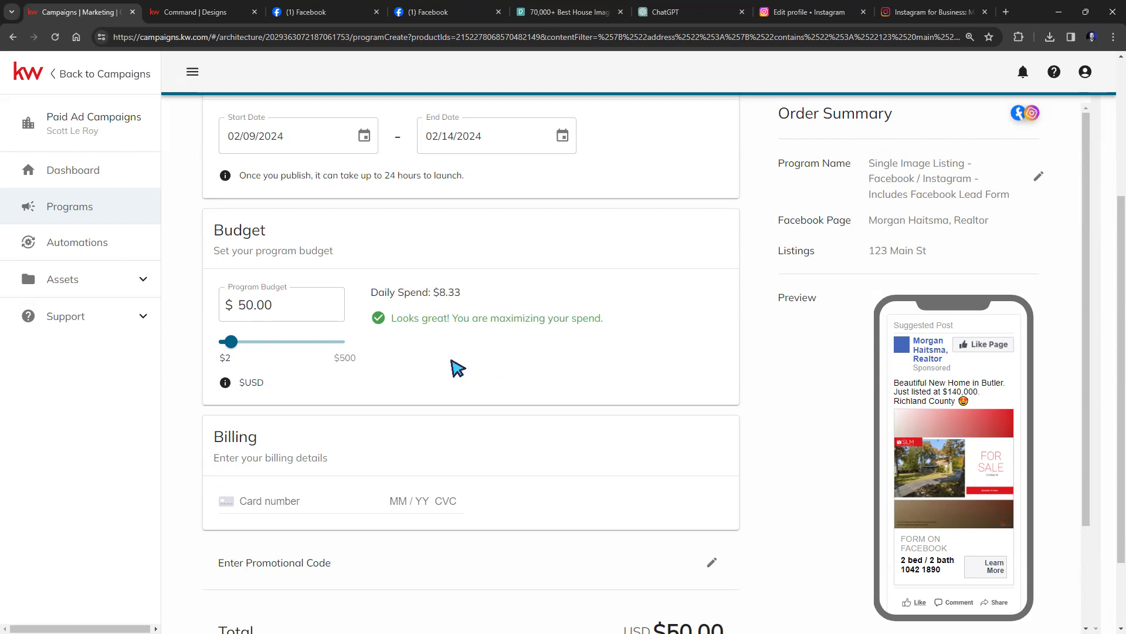
scroll(522, 349, down, 2)
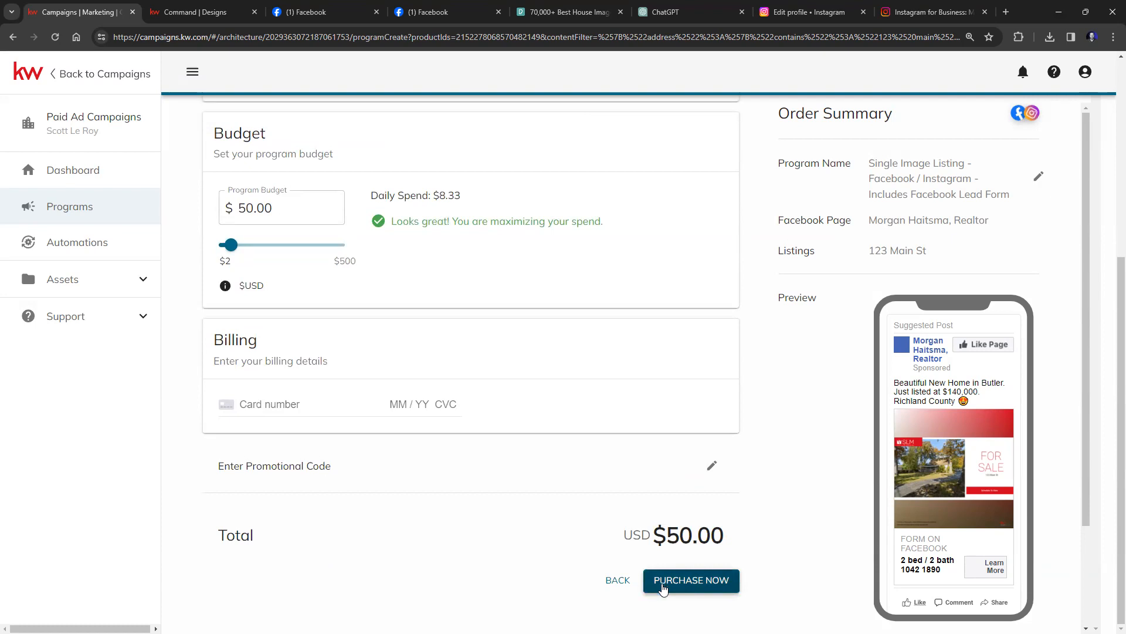
scroll(665, 493, up, 6)
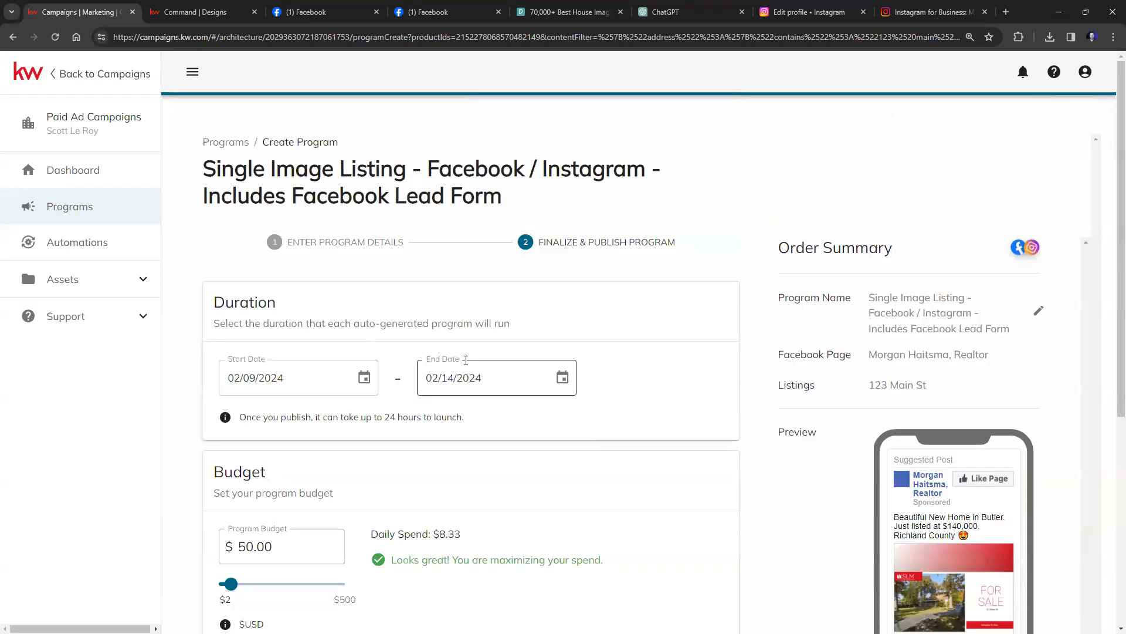
drag(274, 418, 476, 425)
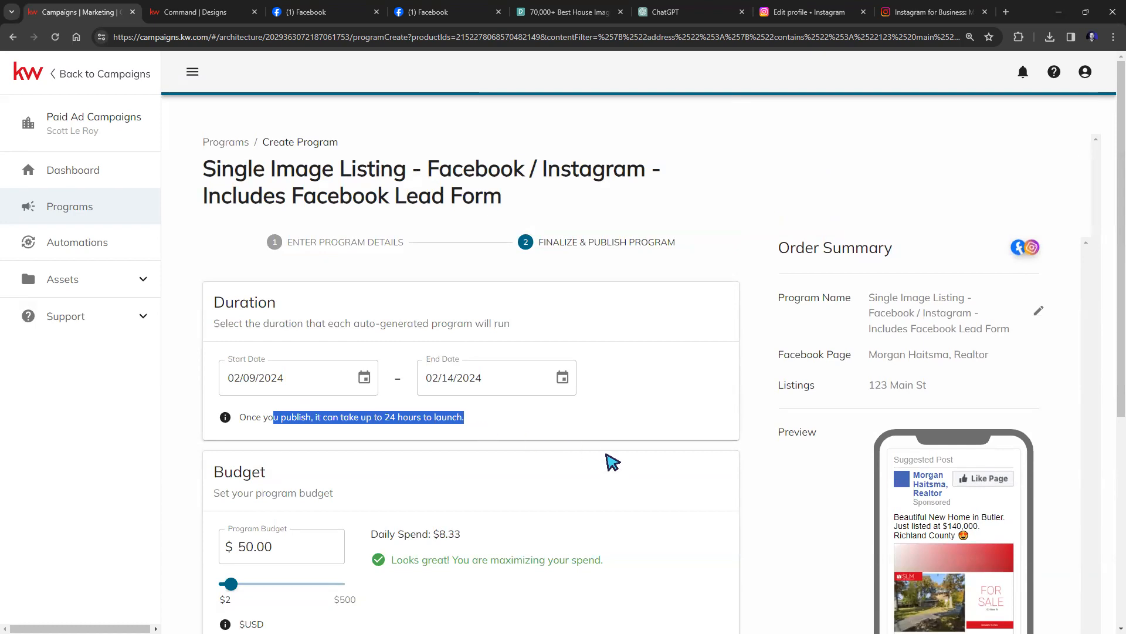
click(123, 282)
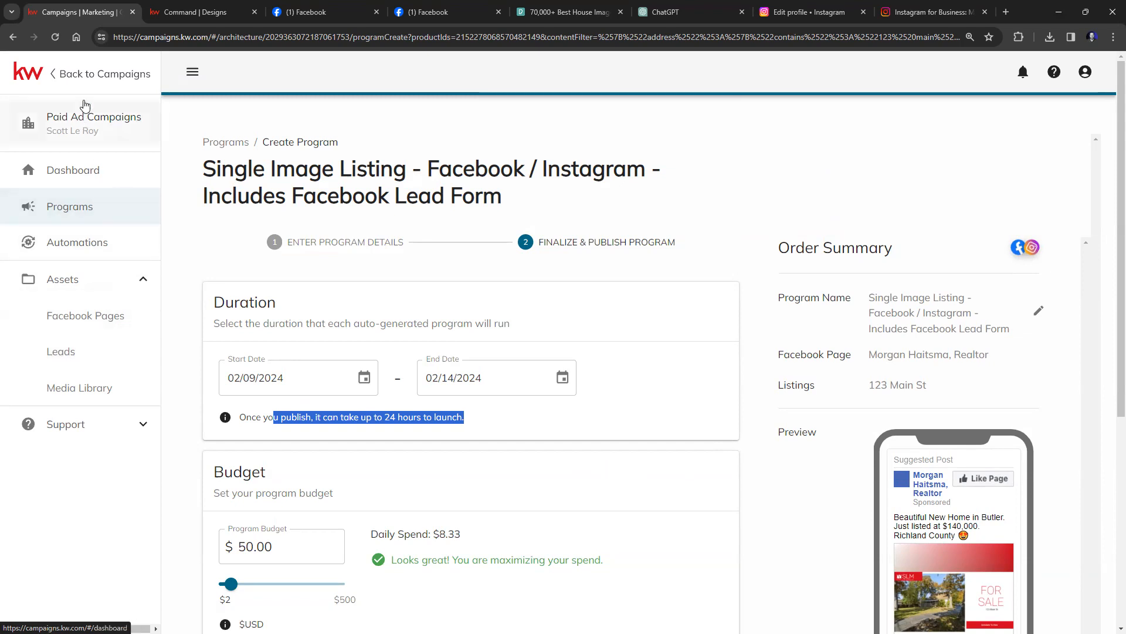
Leave the unfinished ad program and start a new Social Post campaign.
click(96, 75)
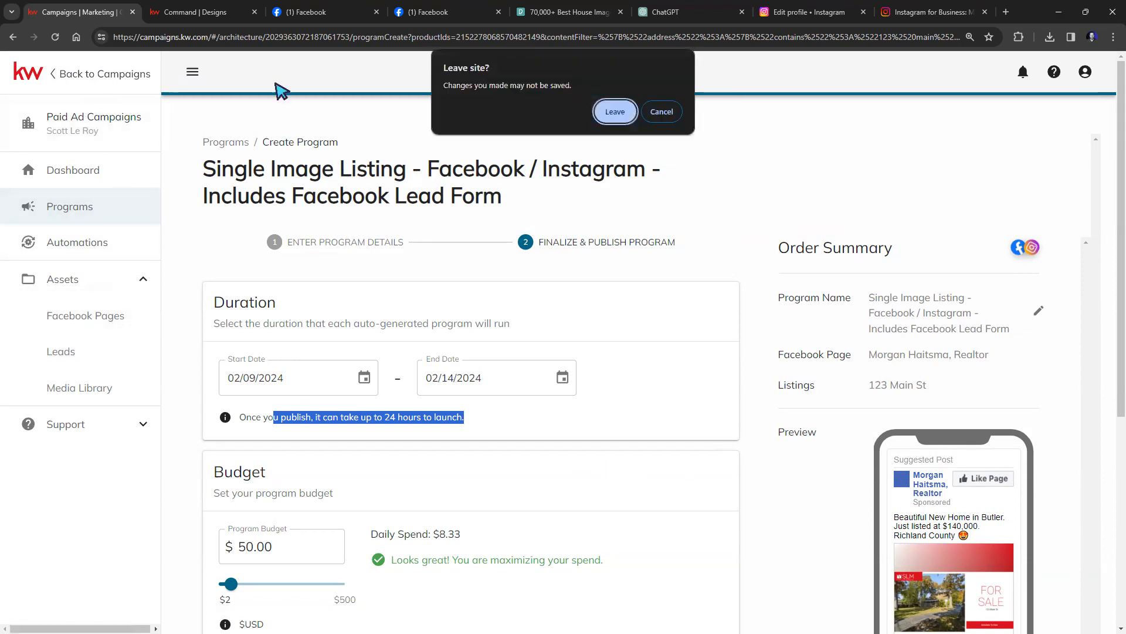
click(612, 111)
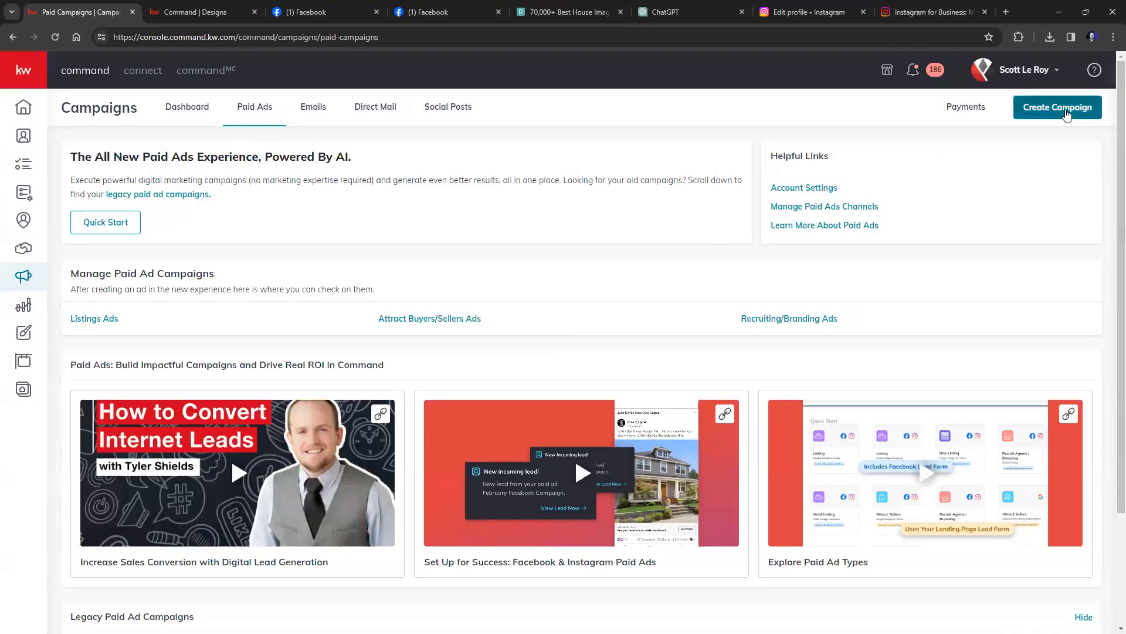
click(1056, 111)
click(529, 421)
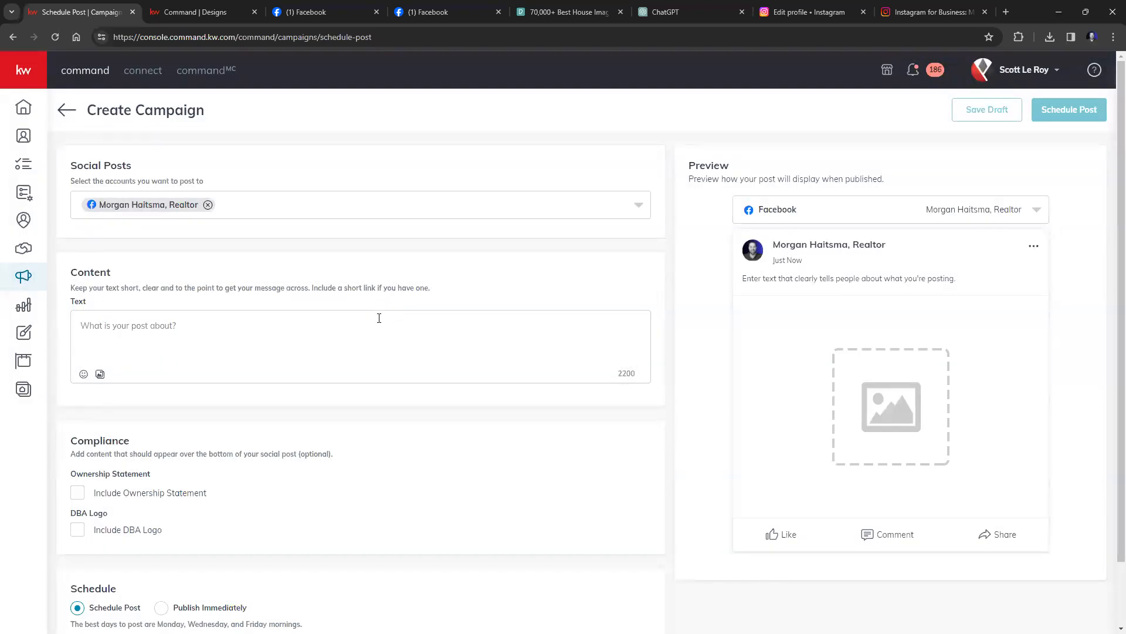
Write 'GAME DAY' as the post text and bring up the media upload area.
click(315, 318)
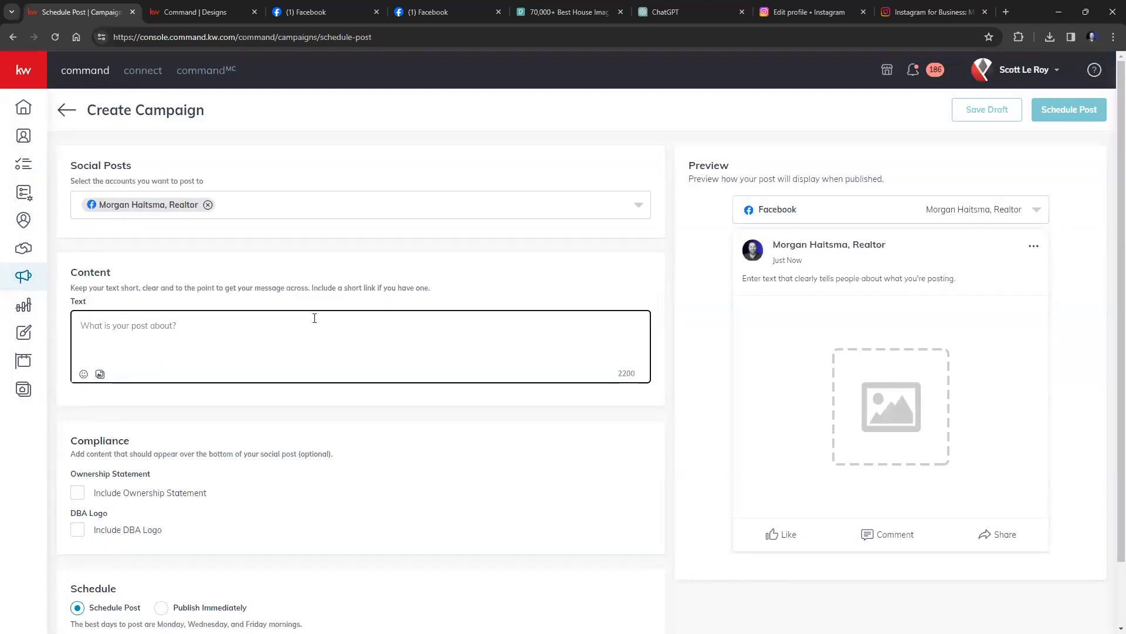
text(GAME DAY)
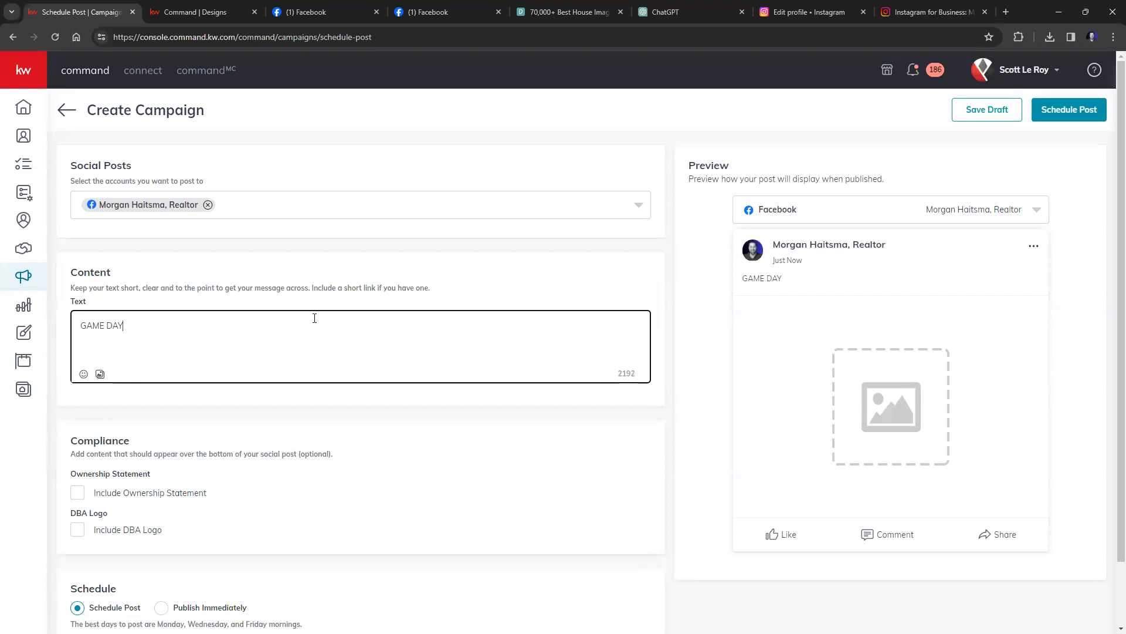
click(99, 374)
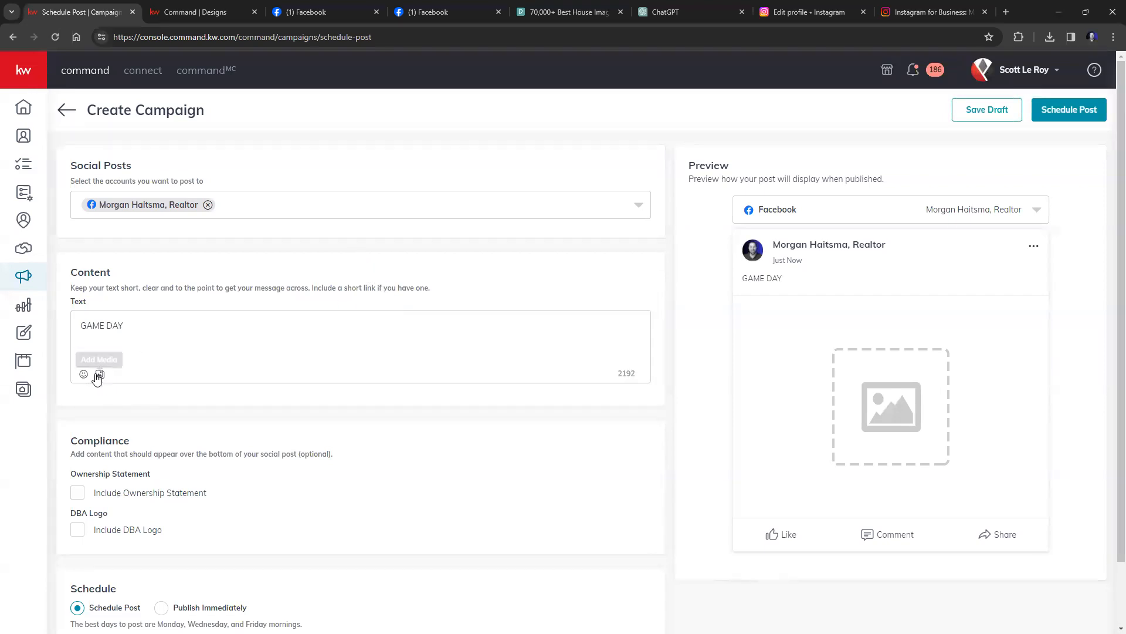
click(100, 375)
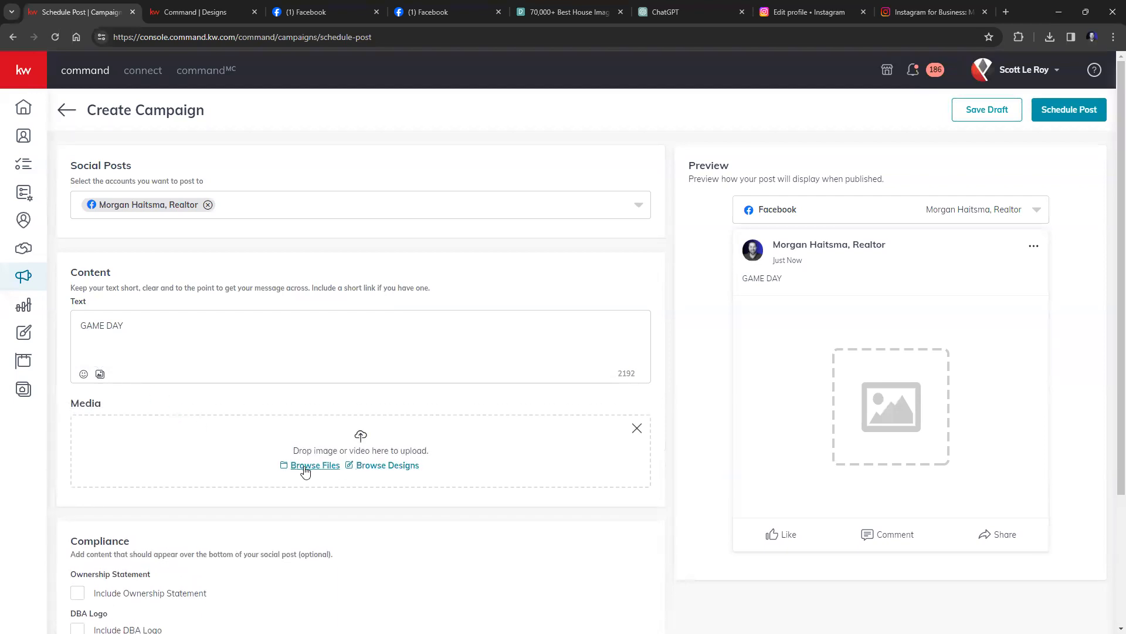
Try the Superbowl22-02-Sq design and a file from the computer; the image exceeds 3MB and is rejected.
click(380, 467)
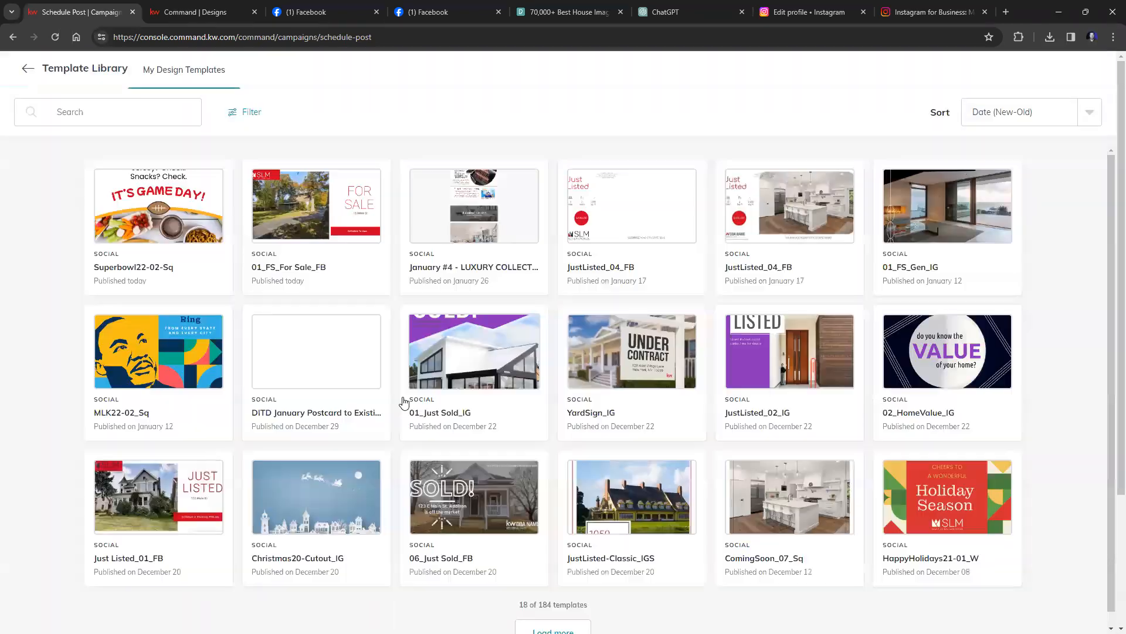
click(170, 209)
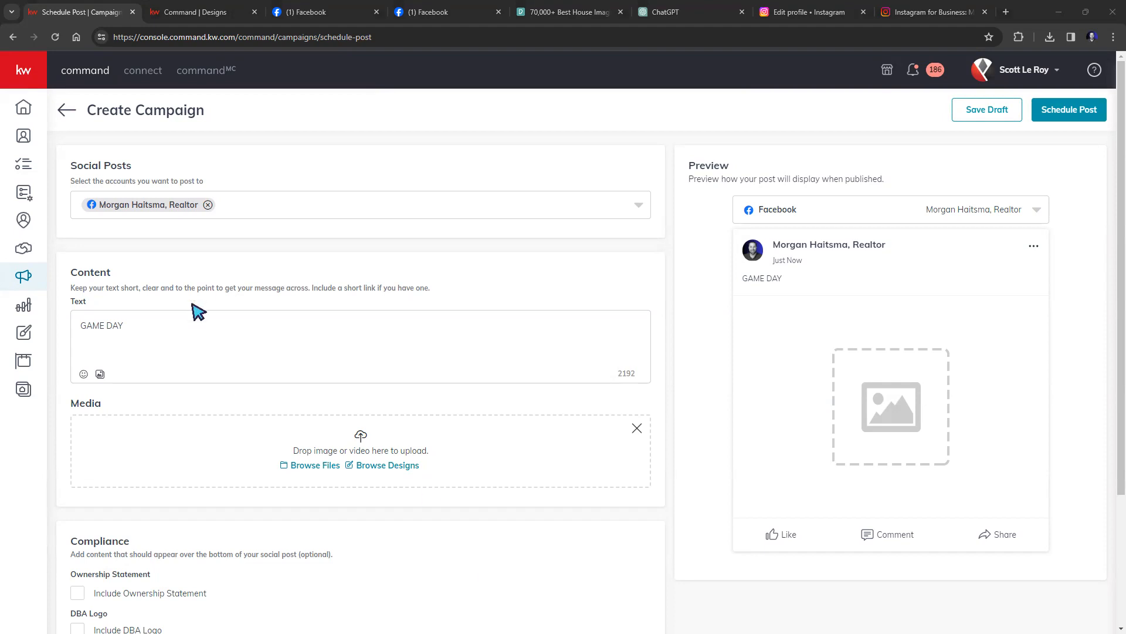
click(315, 466)
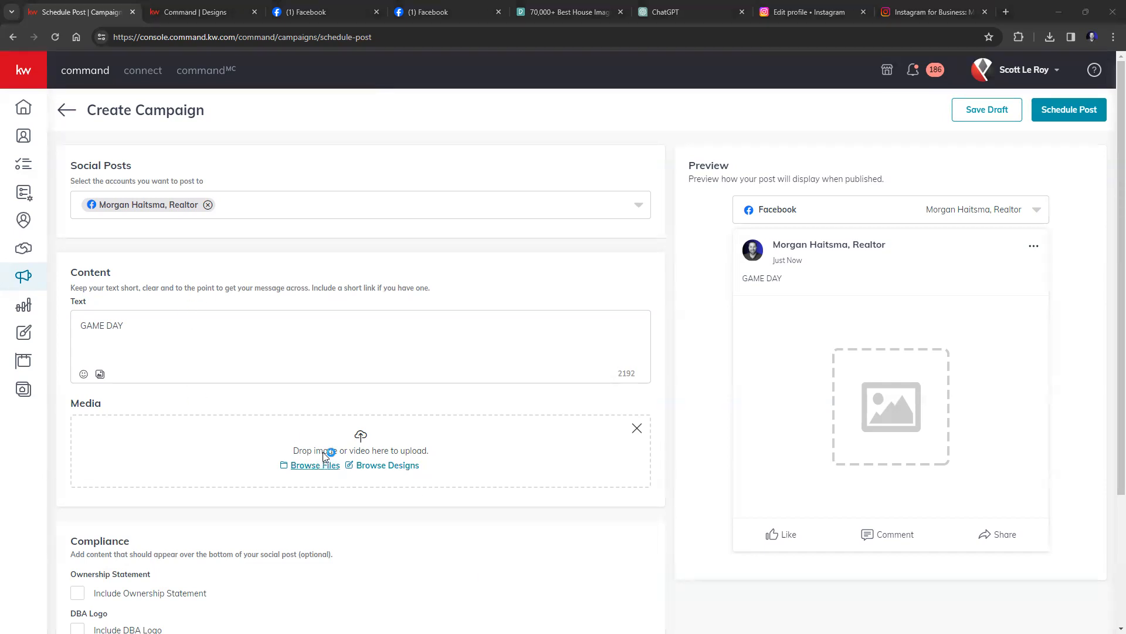